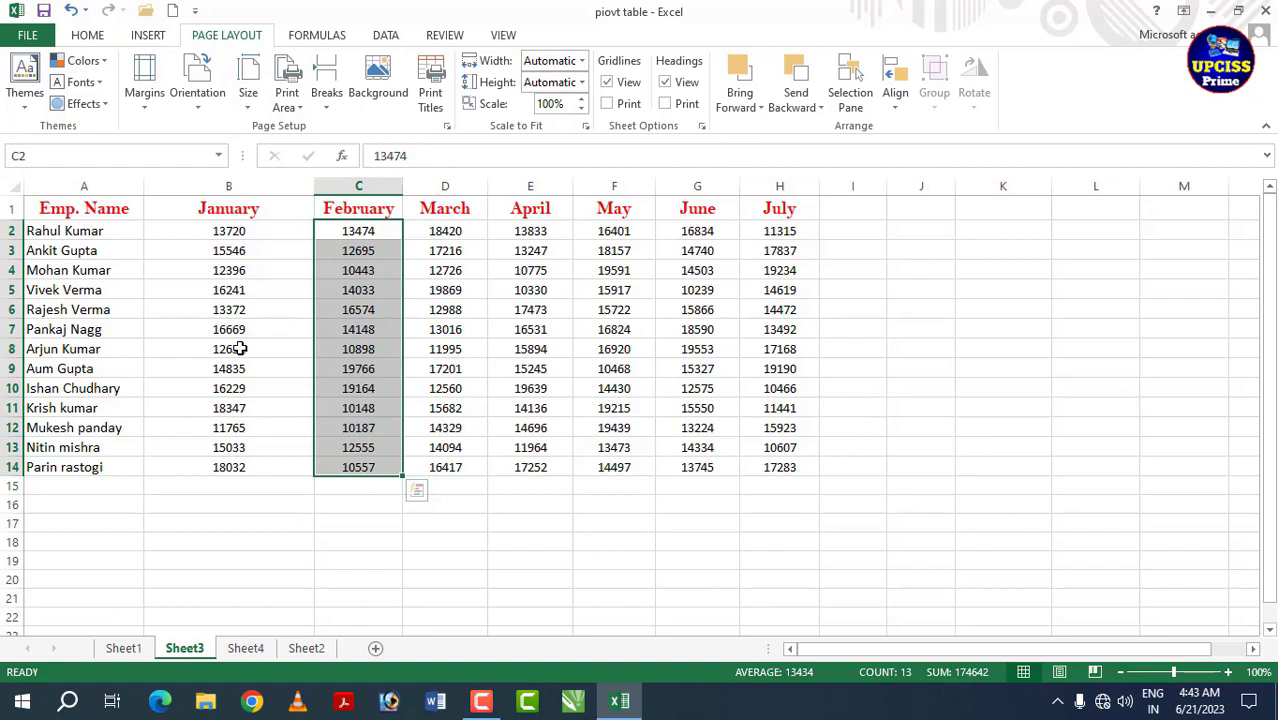
pyautogui.click(180, 408)
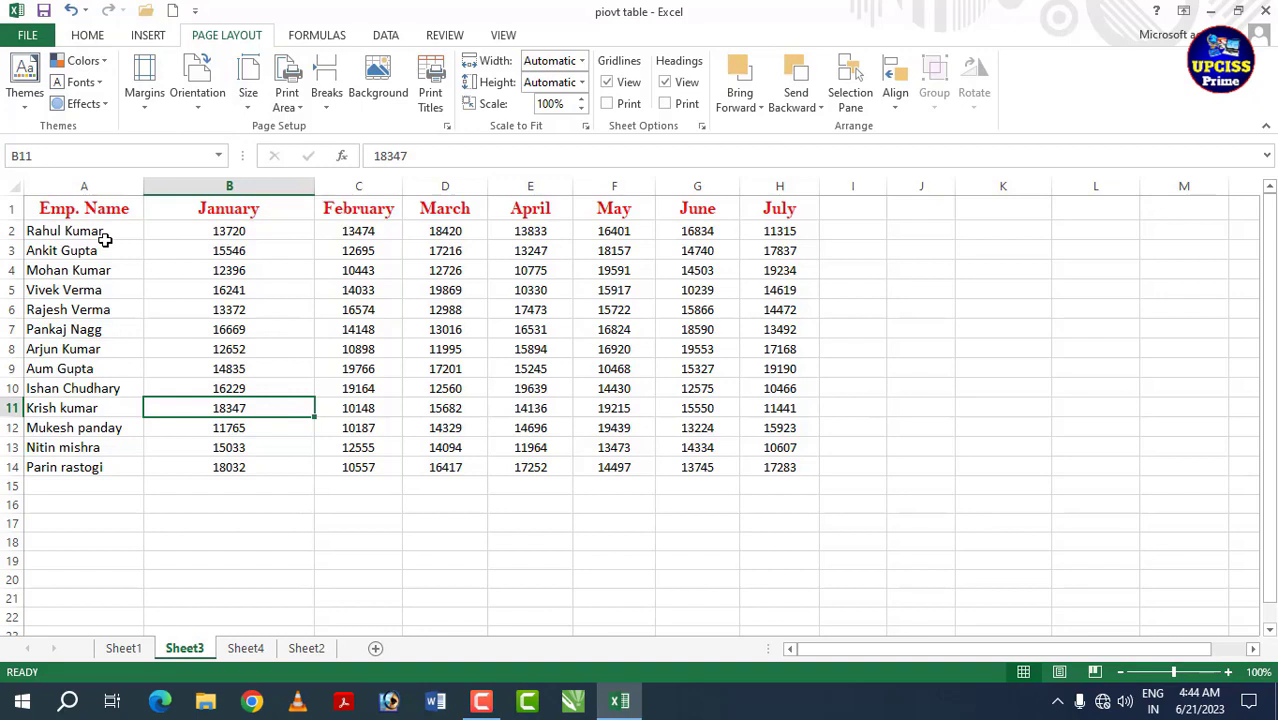
pyautogui.click(228, 310)
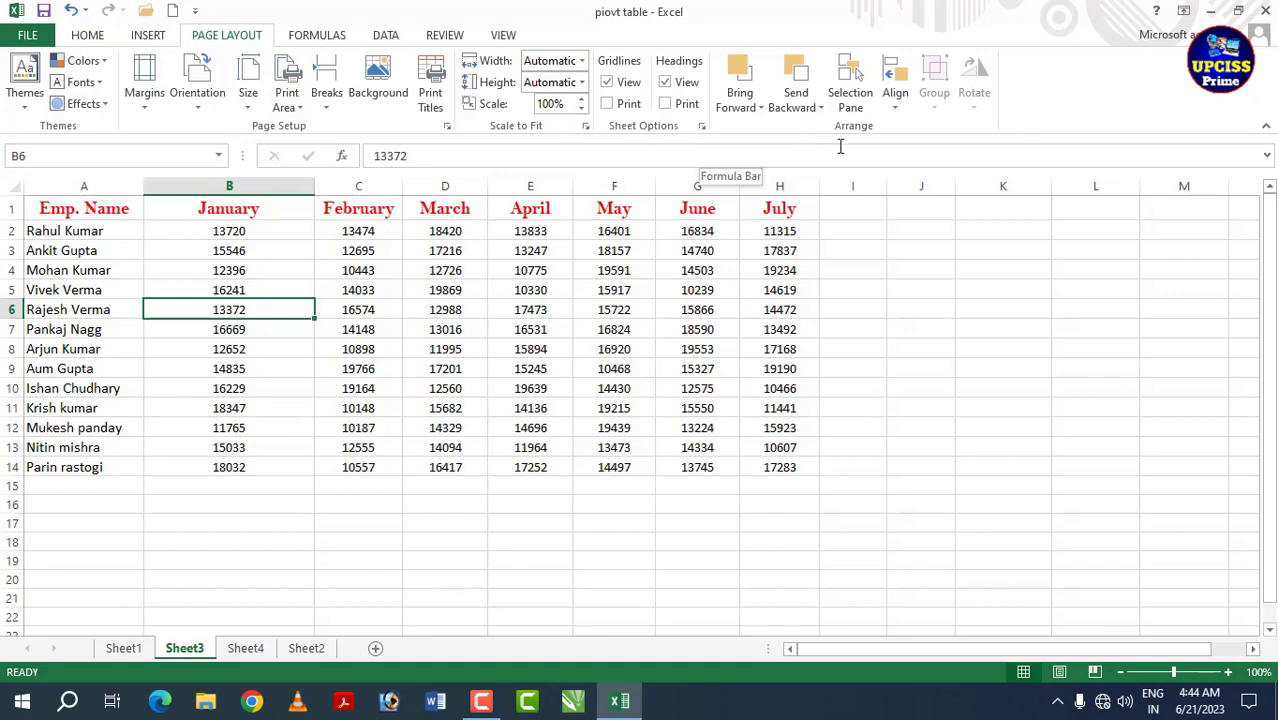
pyautogui.click(611, 266)
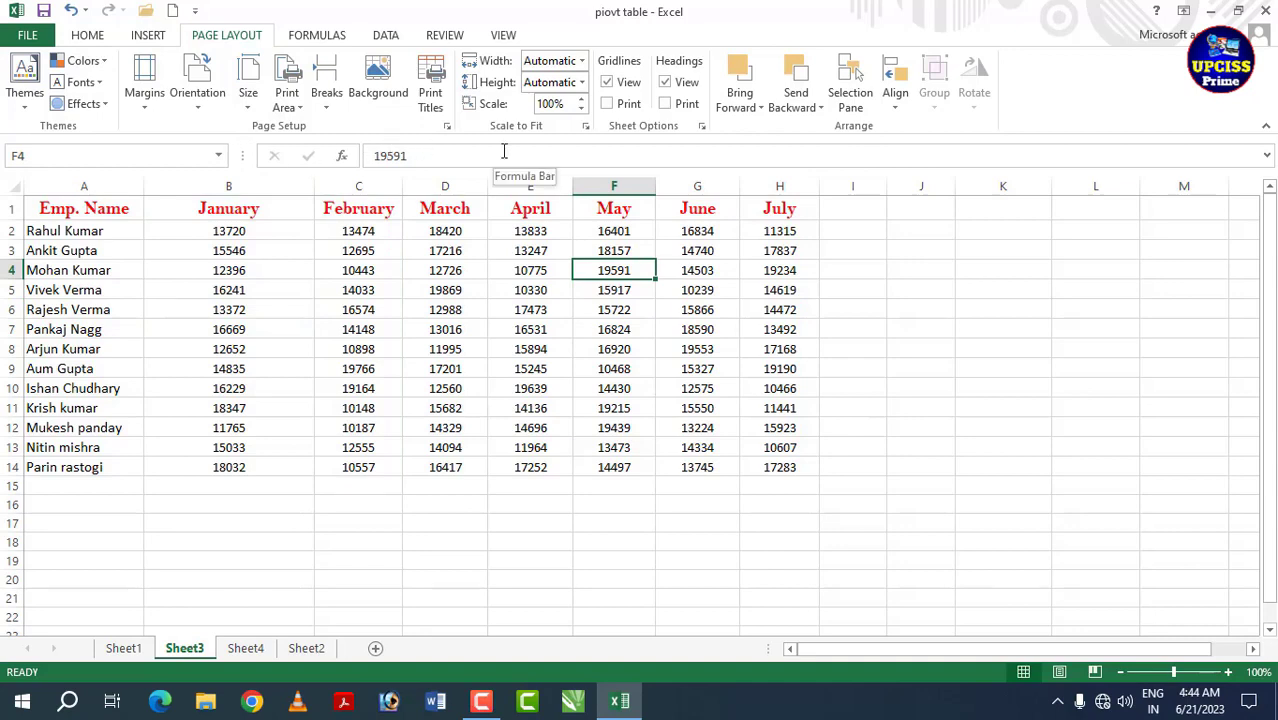
pyautogui.click(445, 349)
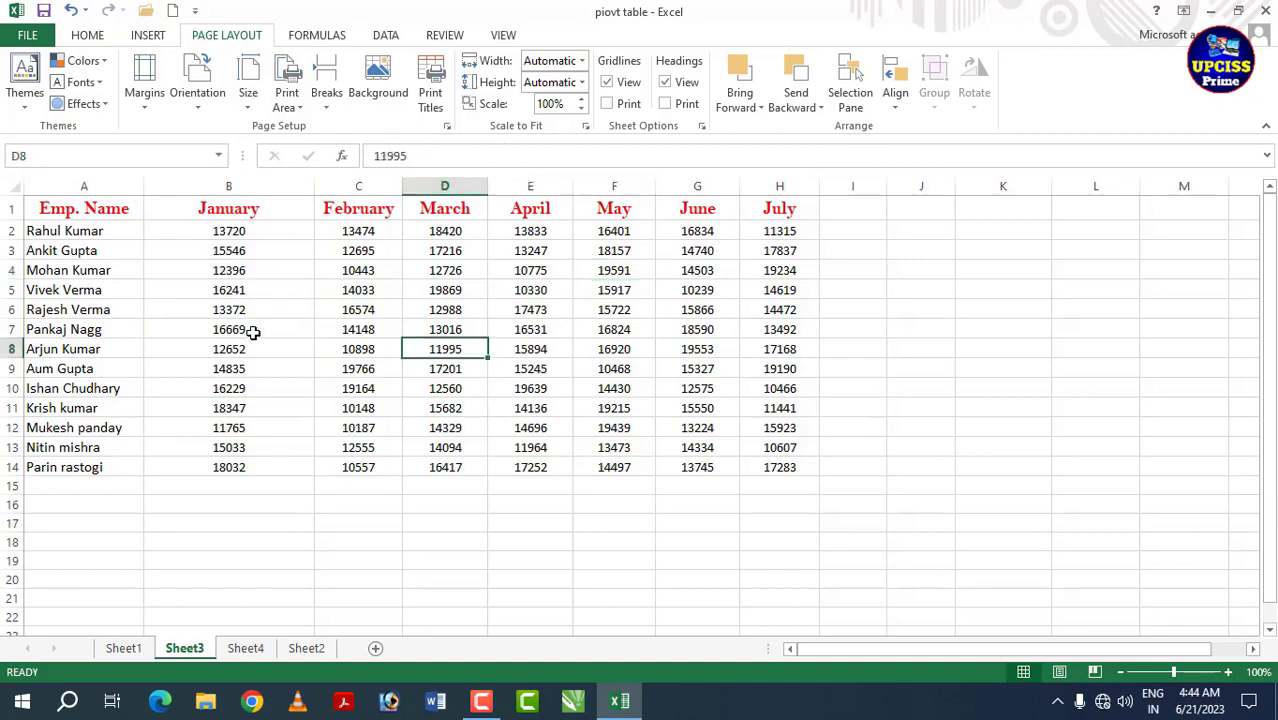
pyautogui.click(26, 105)
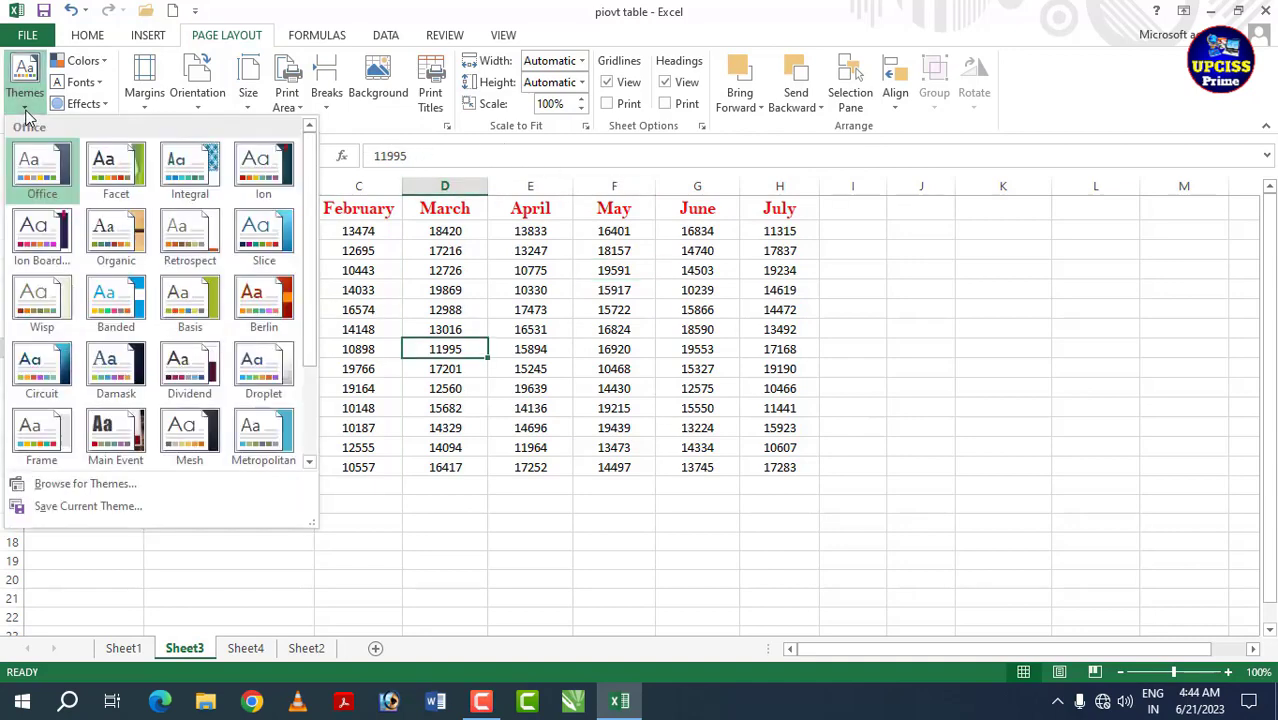
pyautogui.click(28, 117)
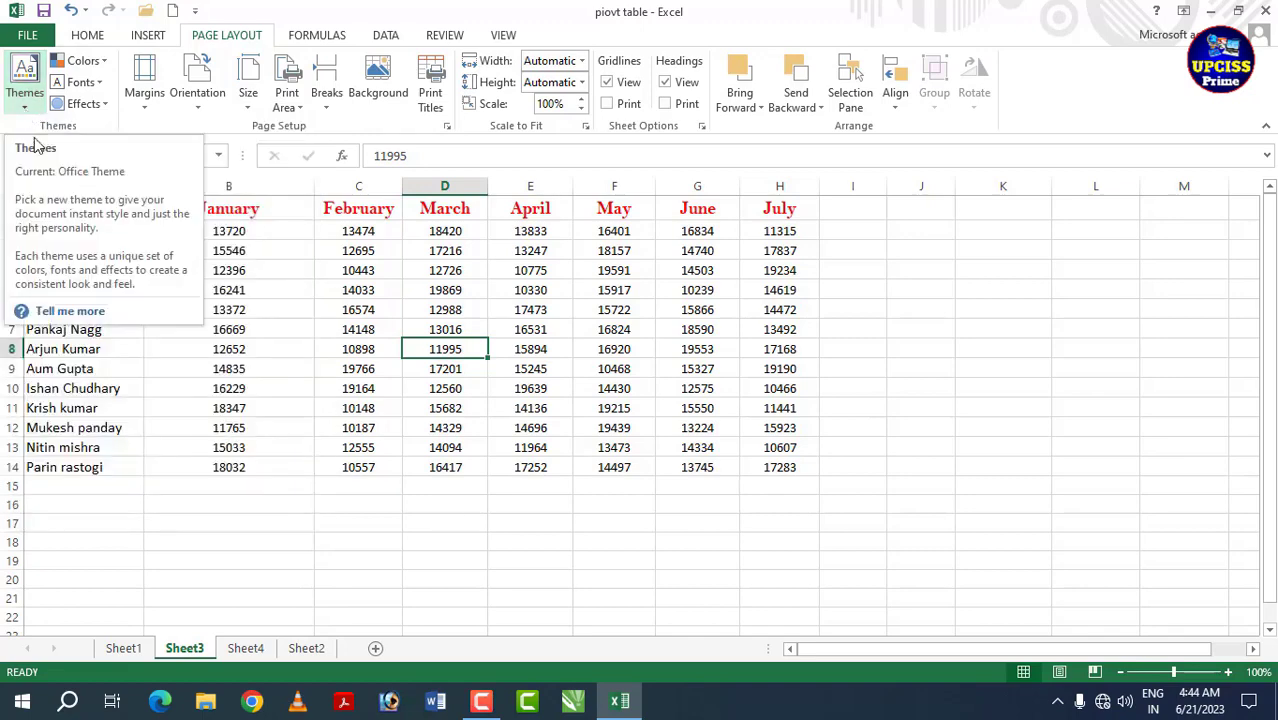
pyautogui.click(117, 385)
pyautogui.moveTo(65, 232); pyautogui.dragTo(437, 372)
pyautogui.click(413, 427)
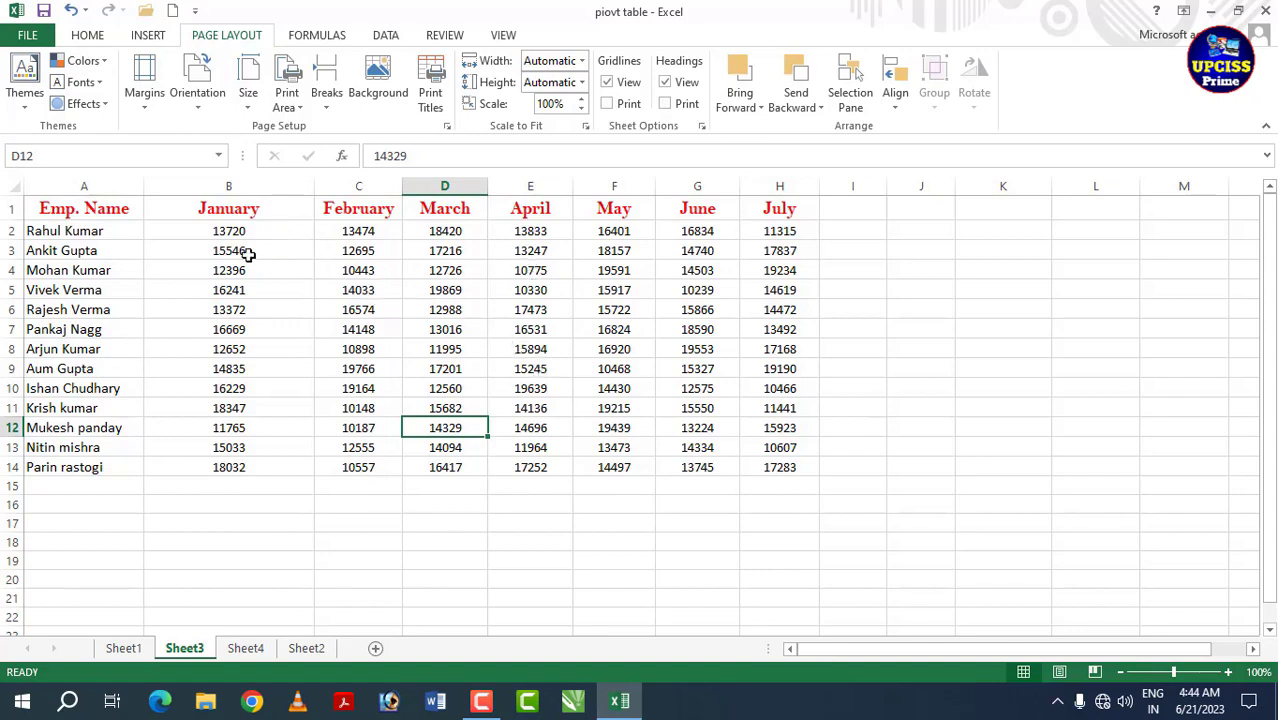
# Step: Apply the Accent2 cell style to the header row A1:H1
pyautogui.click(89, 37)
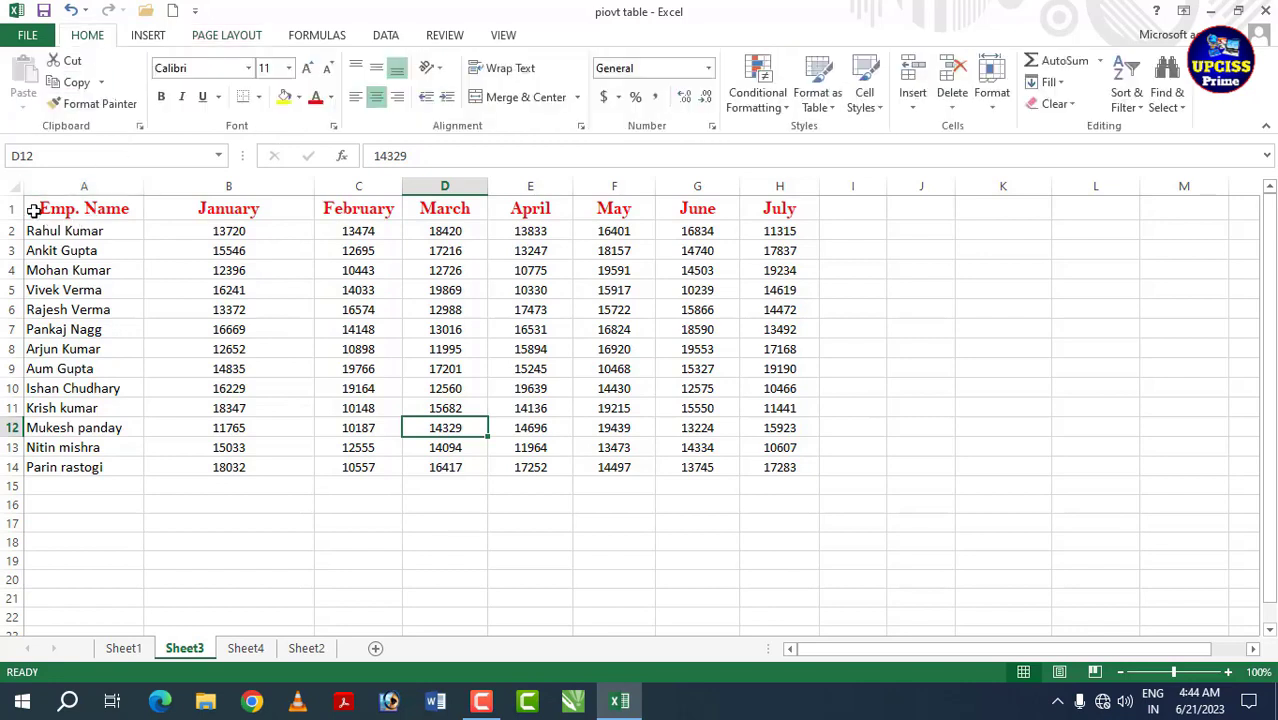
pyautogui.moveTo(29, 206); pyautogui.dragTo(749, 207)
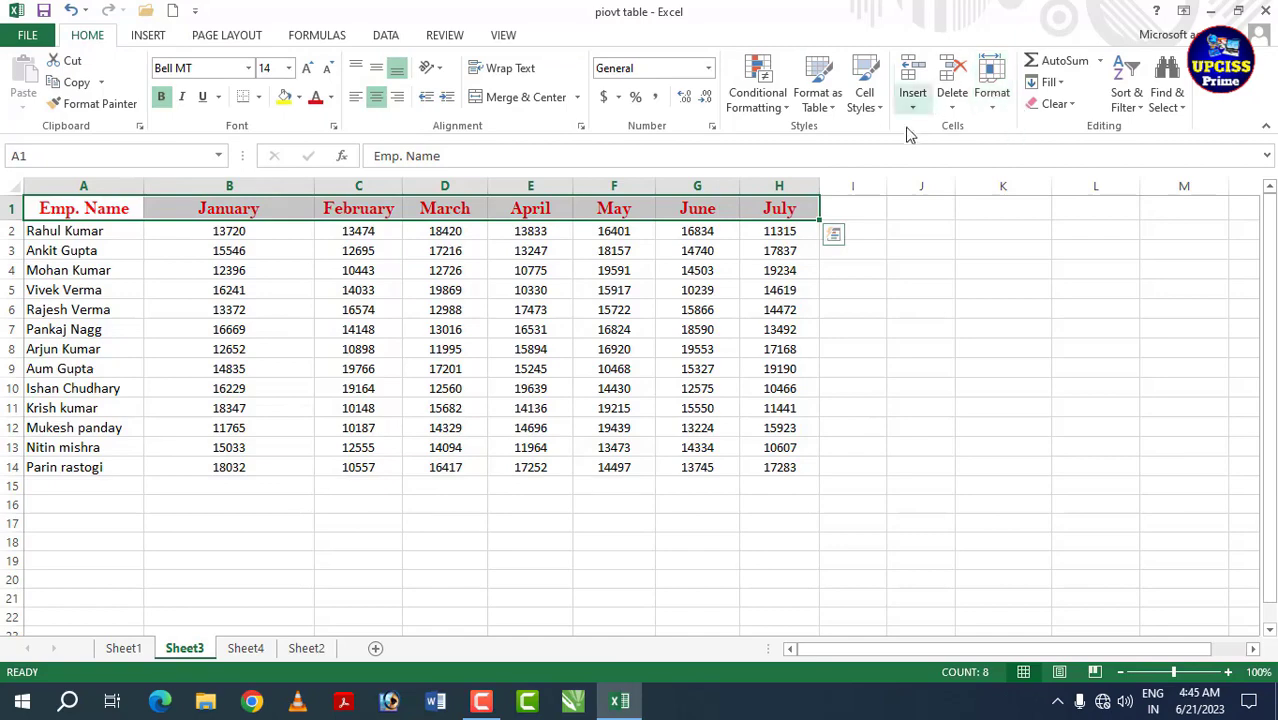
pyautogui.click(878, 108)
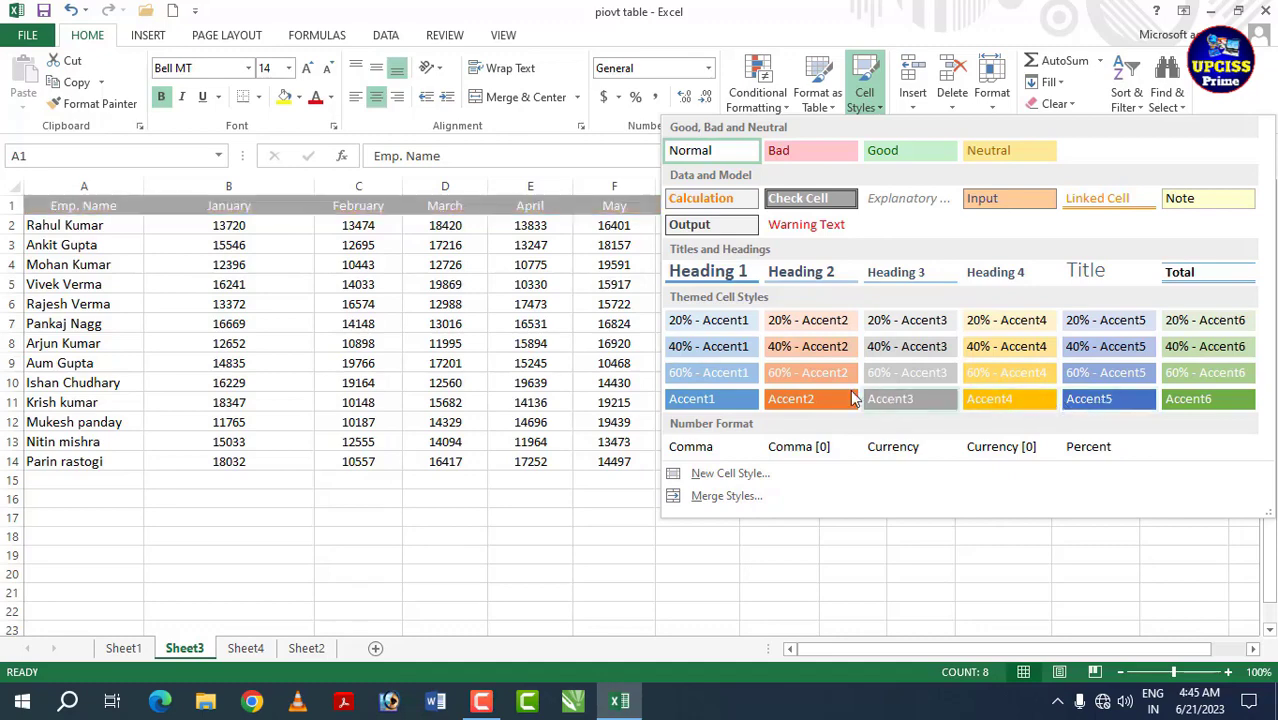
pyautogui.click(830, 398)
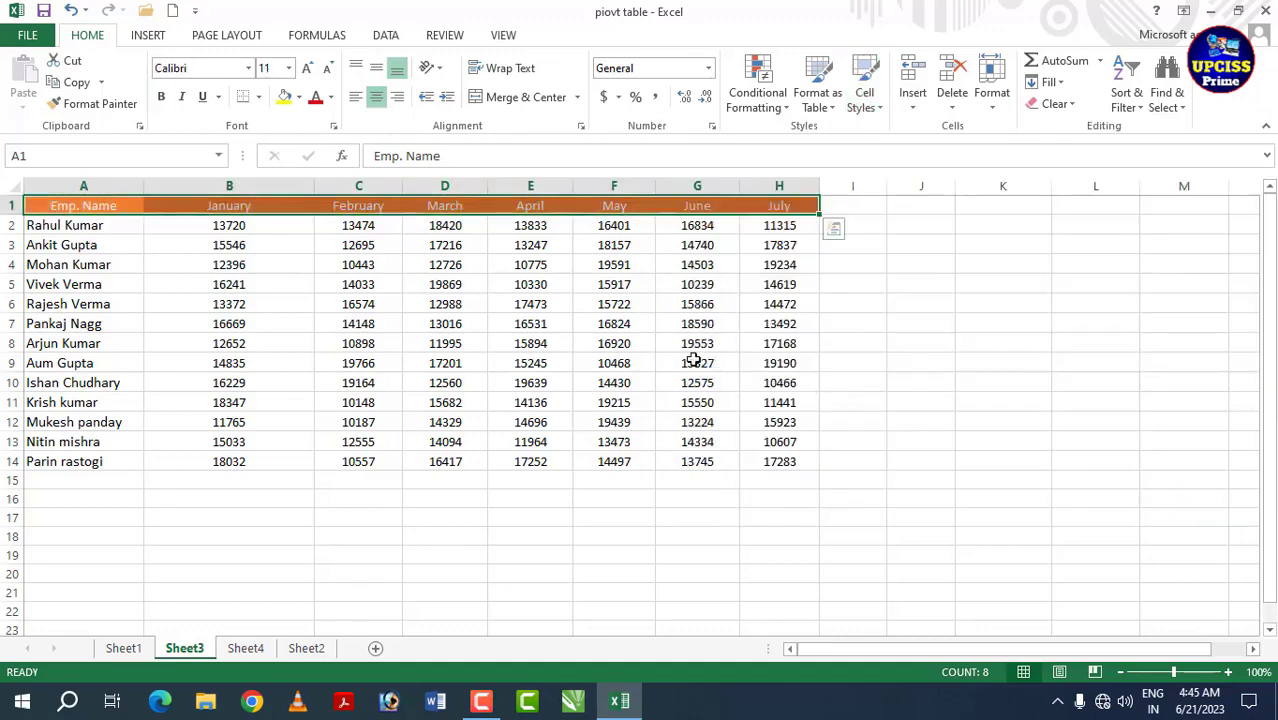
# Step: Apply the 60% - Accent1 cell style to the employee data in A2:H14
pyautogui.click(360, 262)
pyautogui.moveTo(112, 230); pyautogui.dragTo(768, 466)
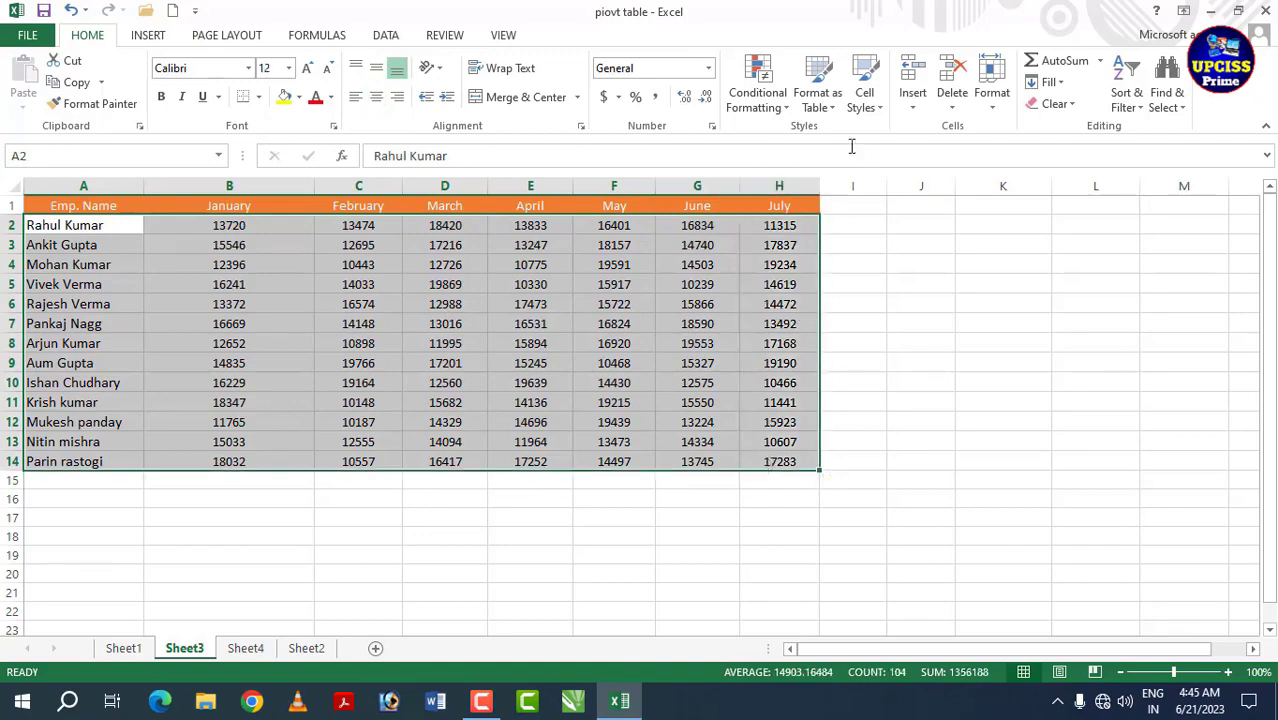
pyautogui.click(878, 108)
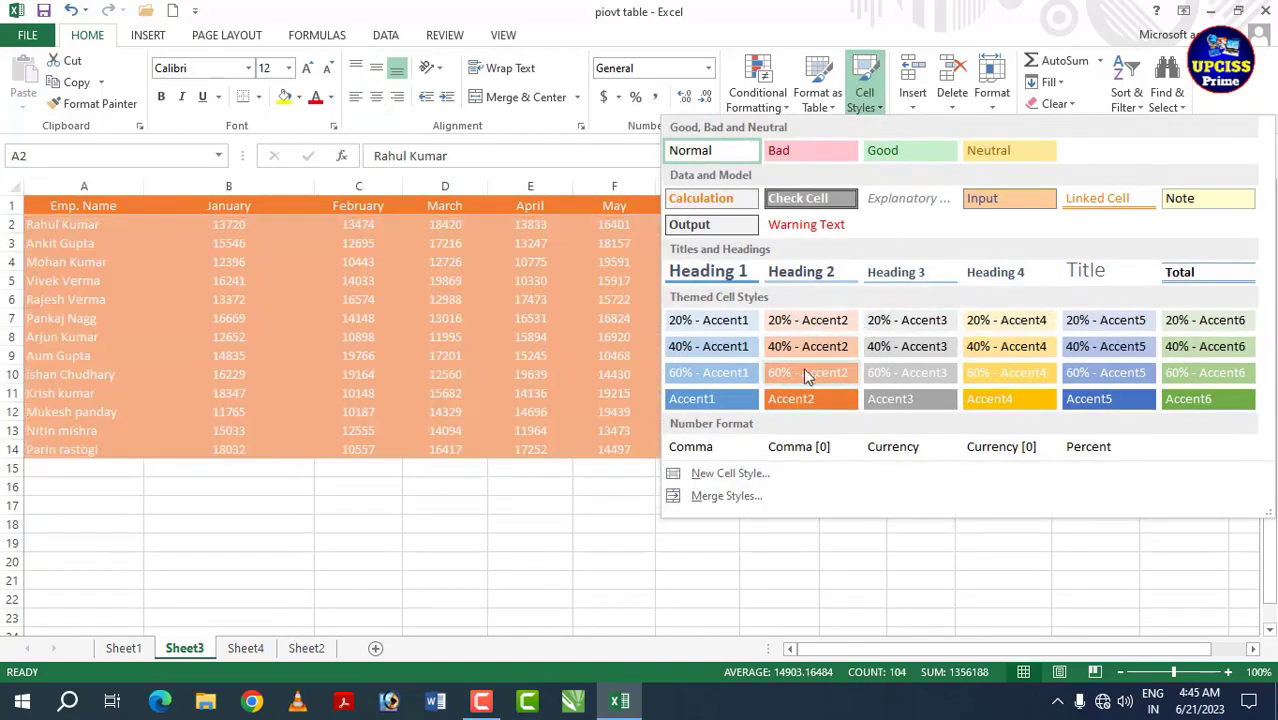
pyautogui.click(741, 380)
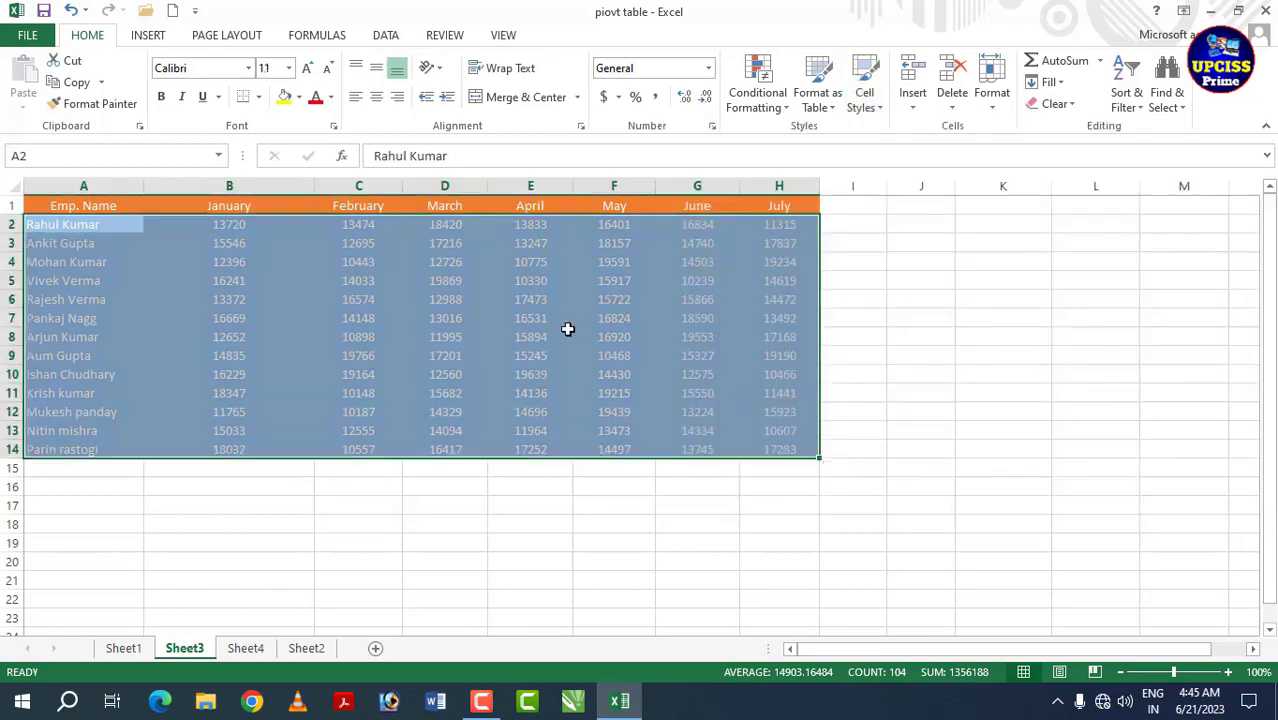
pyautogui.click(540, 318)
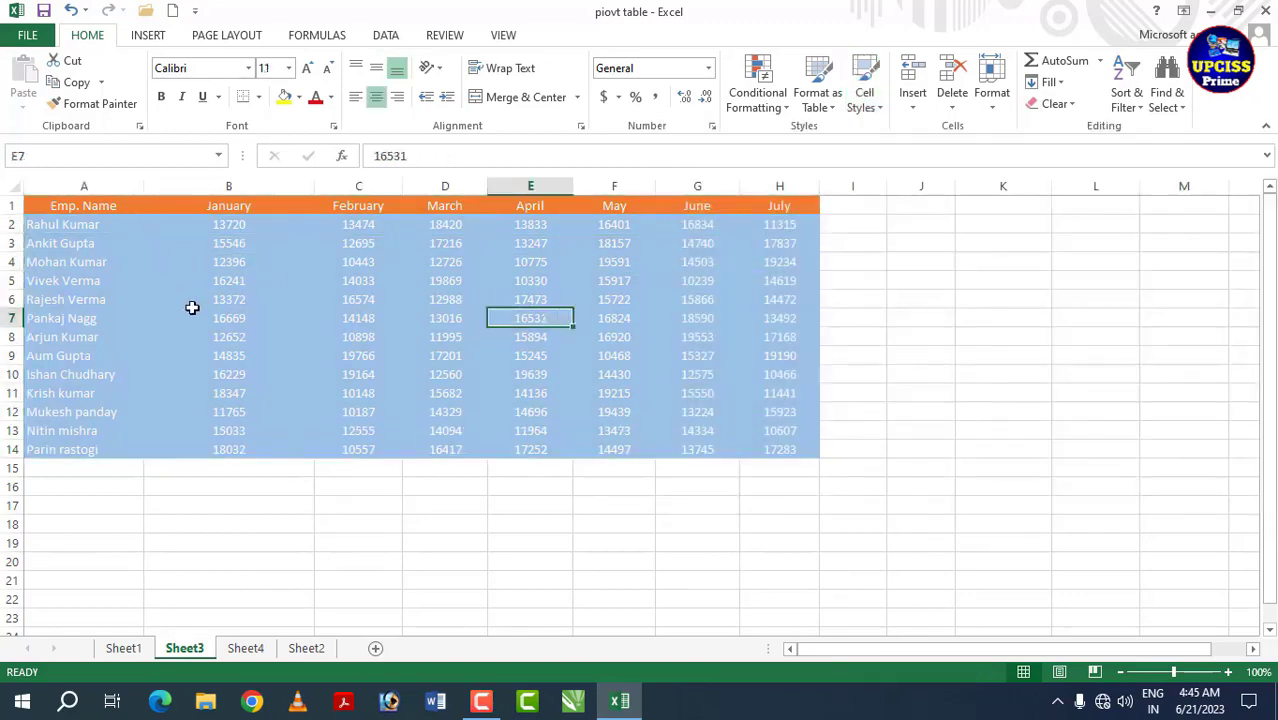
# Step: Apply the Ion theme to the workbook
pyautogui.click(225, 36)
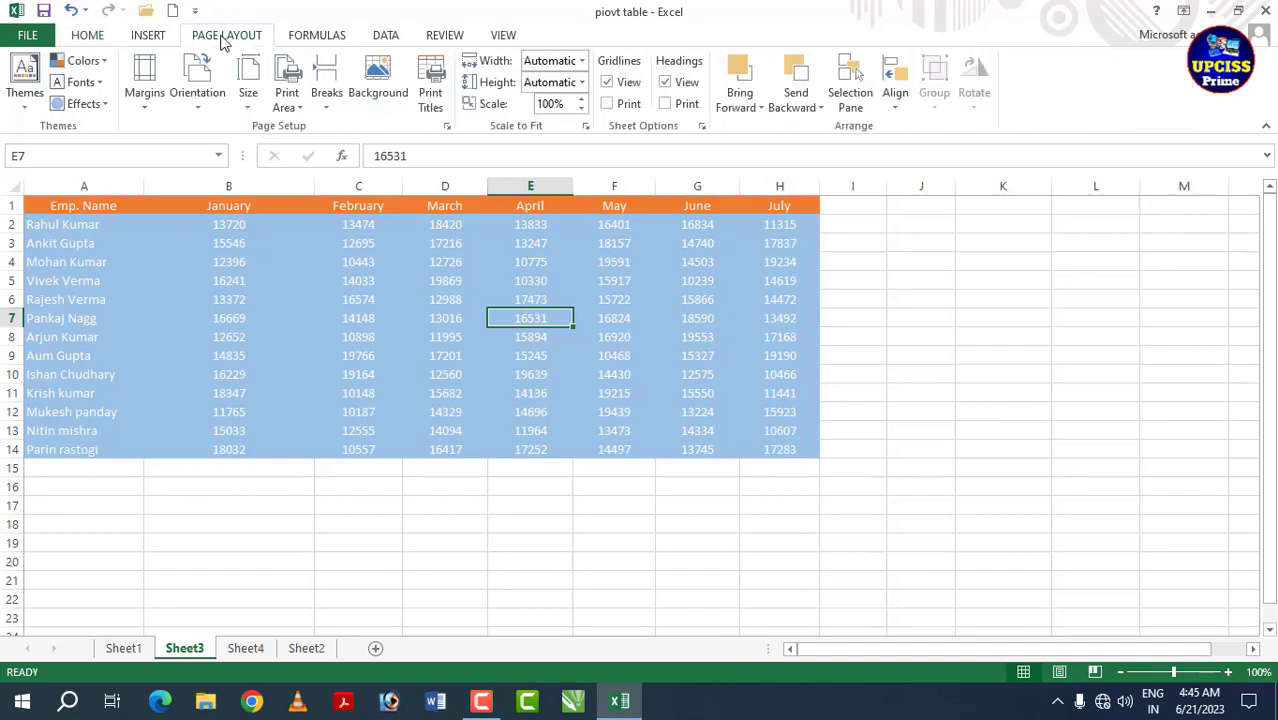
pyautogui.click(26, 95)
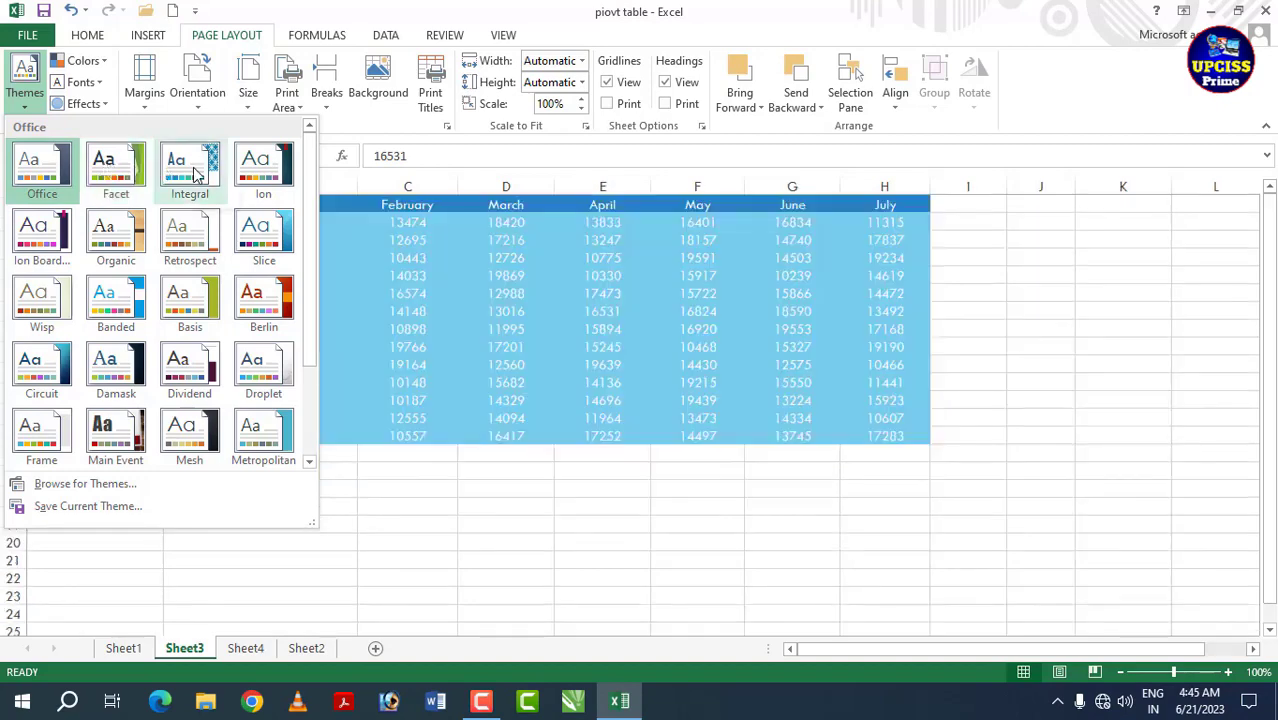
pyautogui.click(255, 176)
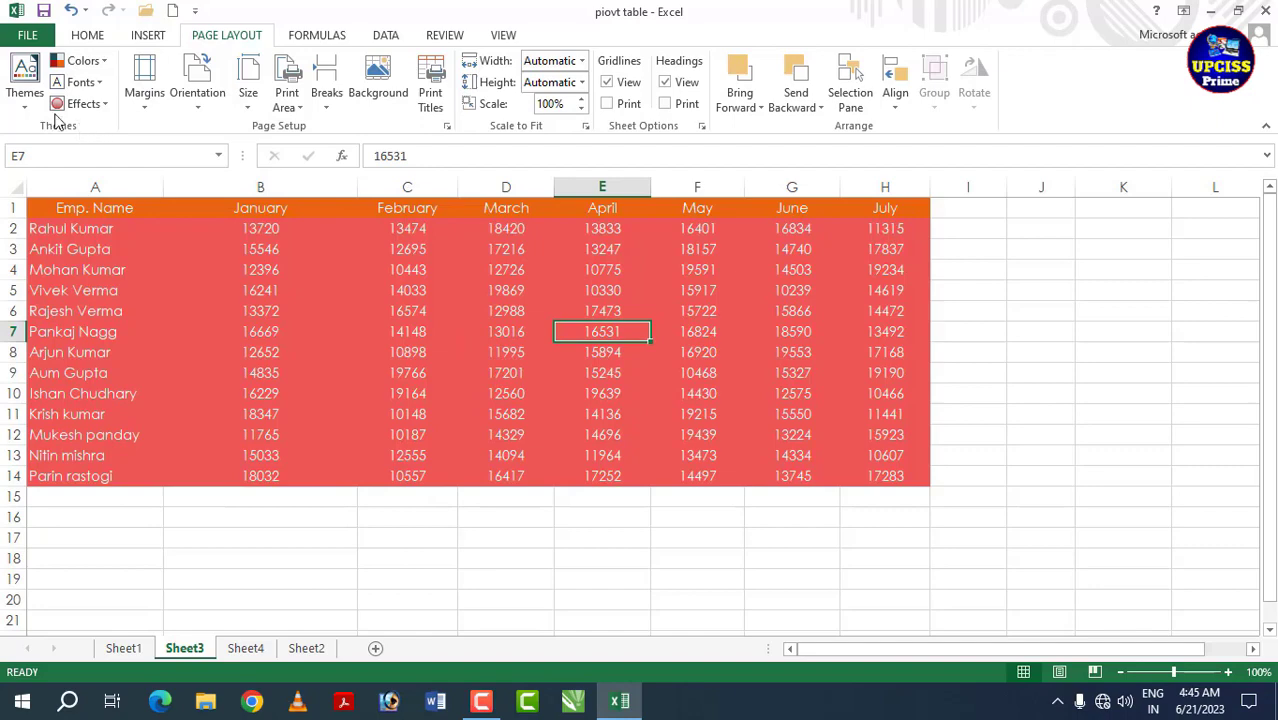
pyautogui.click(28, 100)
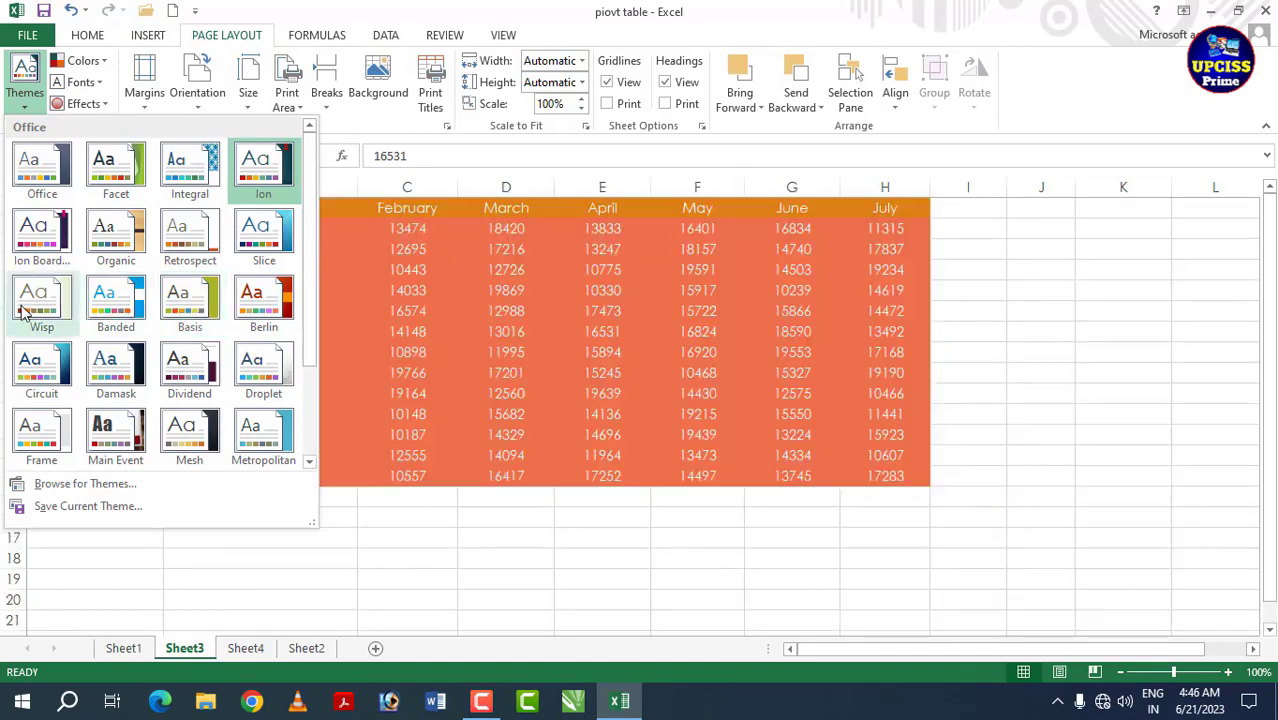
pyautogui.click(490, 432)
# Step: Switch the workbook back to the Office theme
pyautogui.click(26, 104)
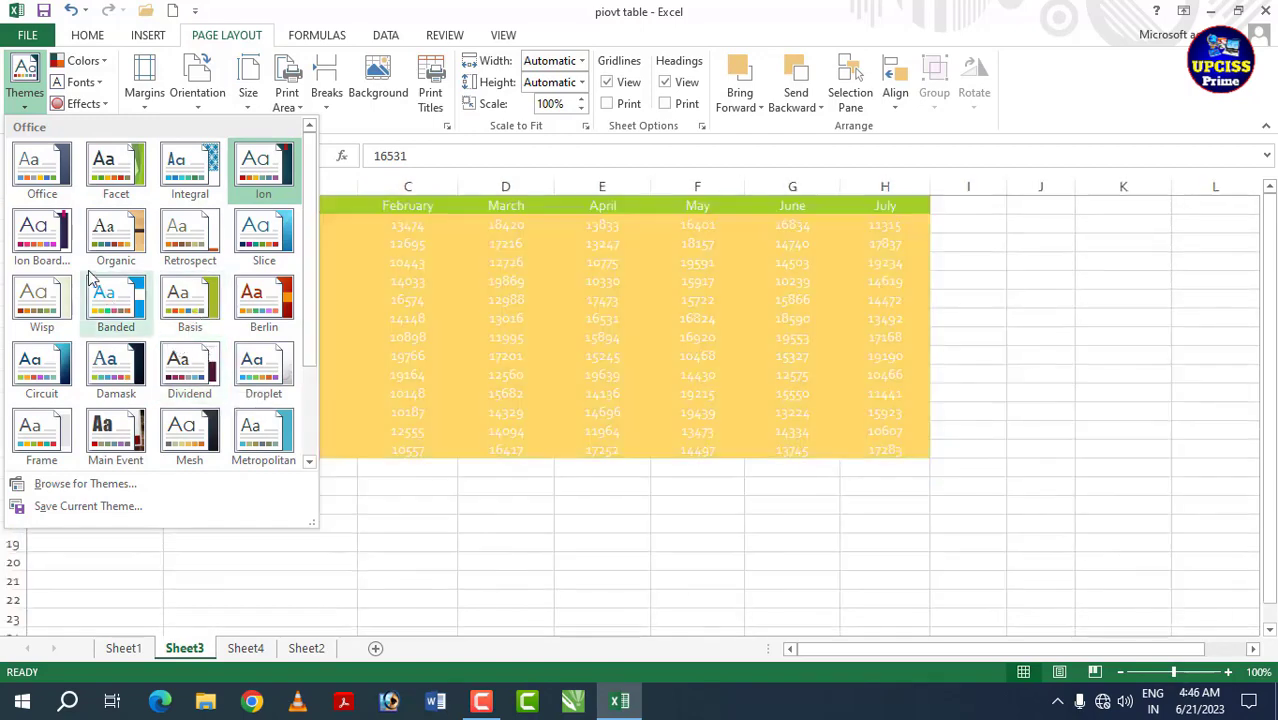
pyautogui.click(44, 172)
pyautogui.click(154, 320)
pyautogui.moveTo(86, 232); pyautogui.dragTo(665, 448)
pyautogui.click(432, 328)
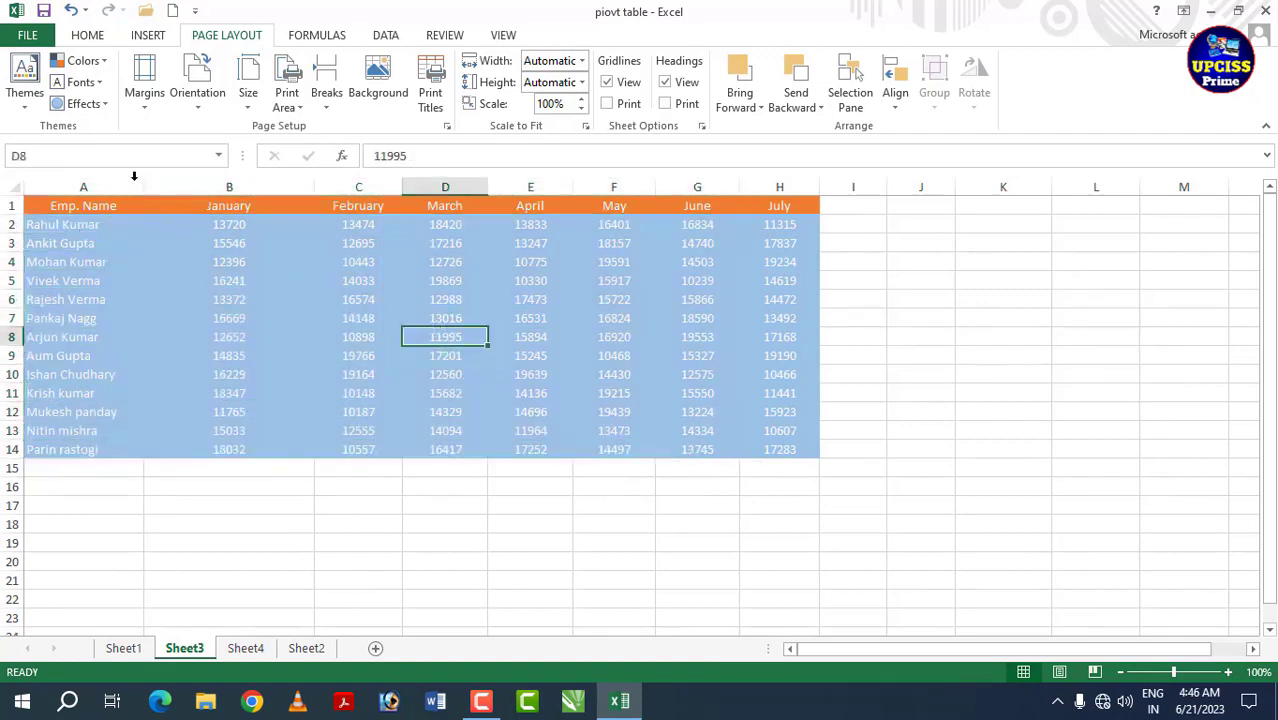
pyautogui.click(236, 316)
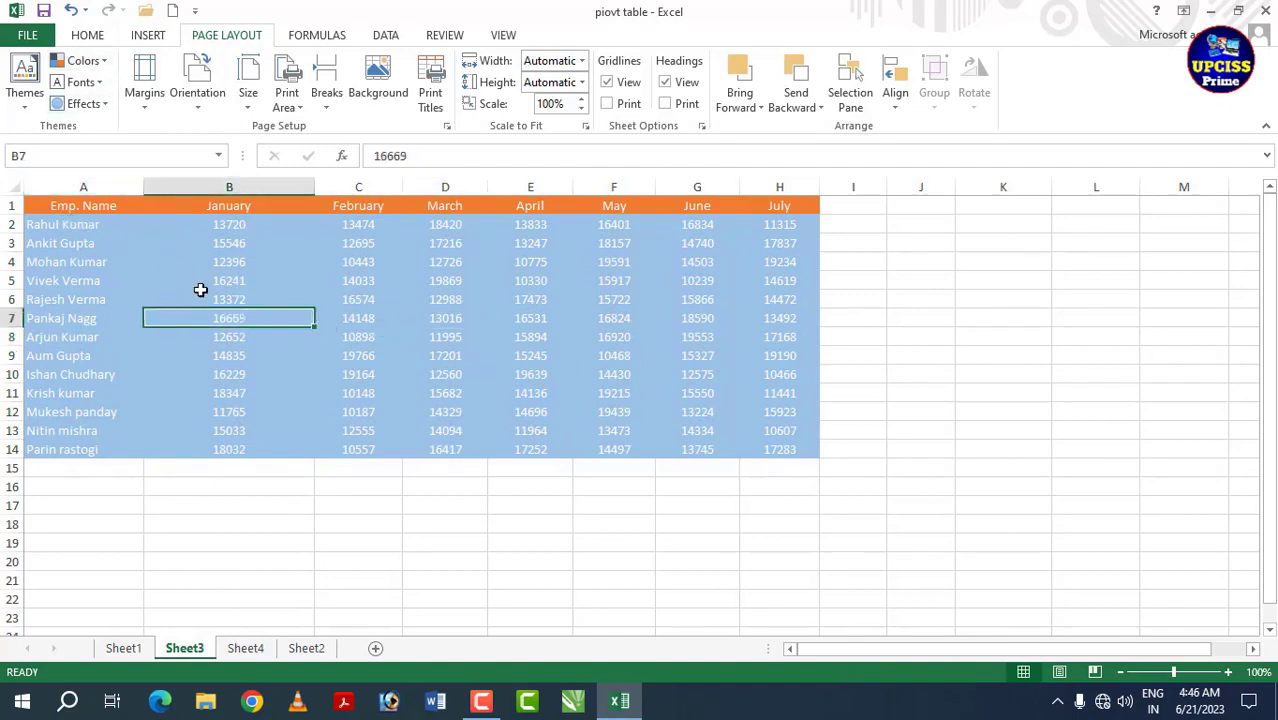
pyautogui.moveTo(88, 205); pyautogui.dragTo(700, 430)
pyautogui.click(479, 374)
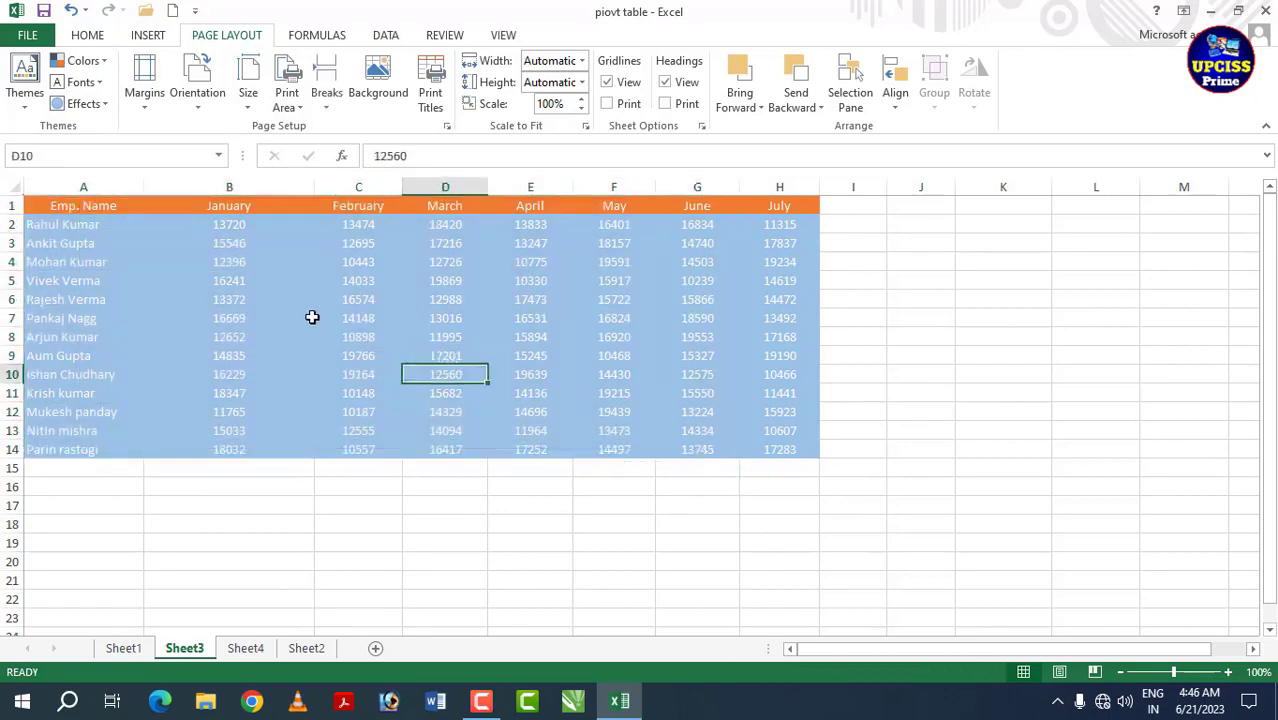
pyautogui.moveTo(231, 246); pyautogui.dragTo(247, 416)
pyautogui.moveTo(337, 288); pyautogui.dragTo(340, 374)
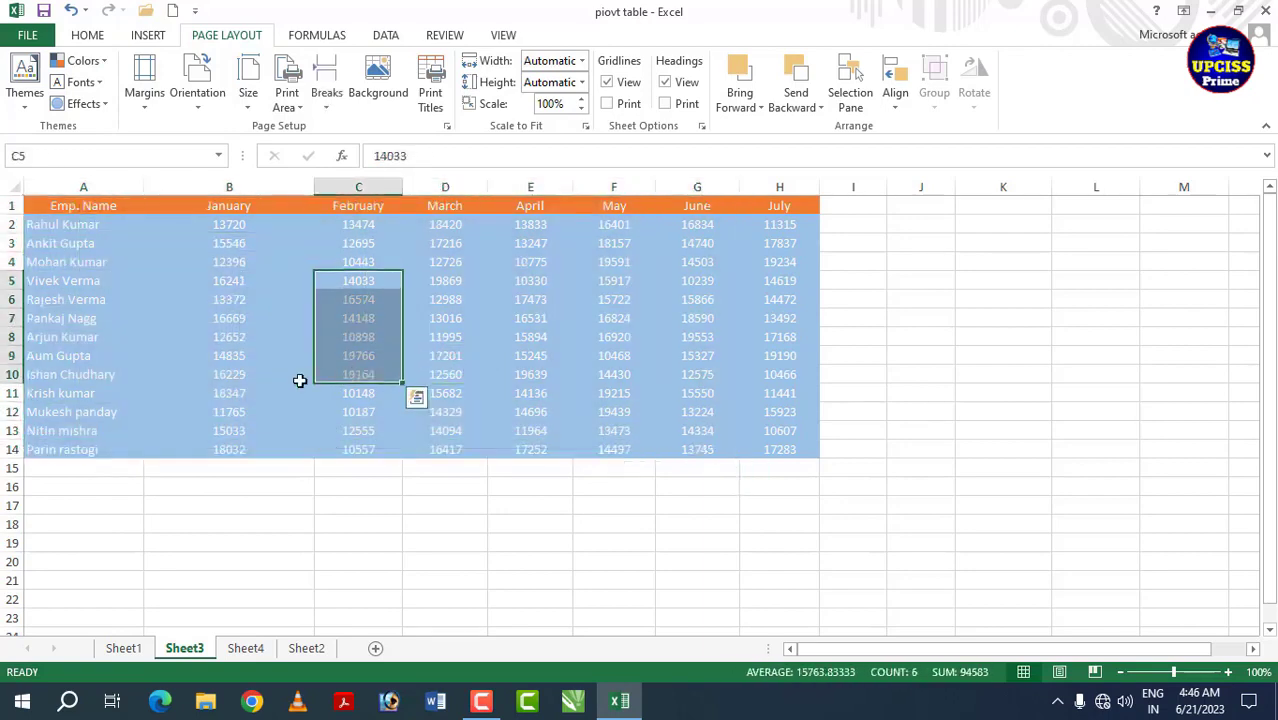
pyautogui.moveTo(103, 285); pyautogui.dragTo(128, 365)
pyautogui.click(94, 236)
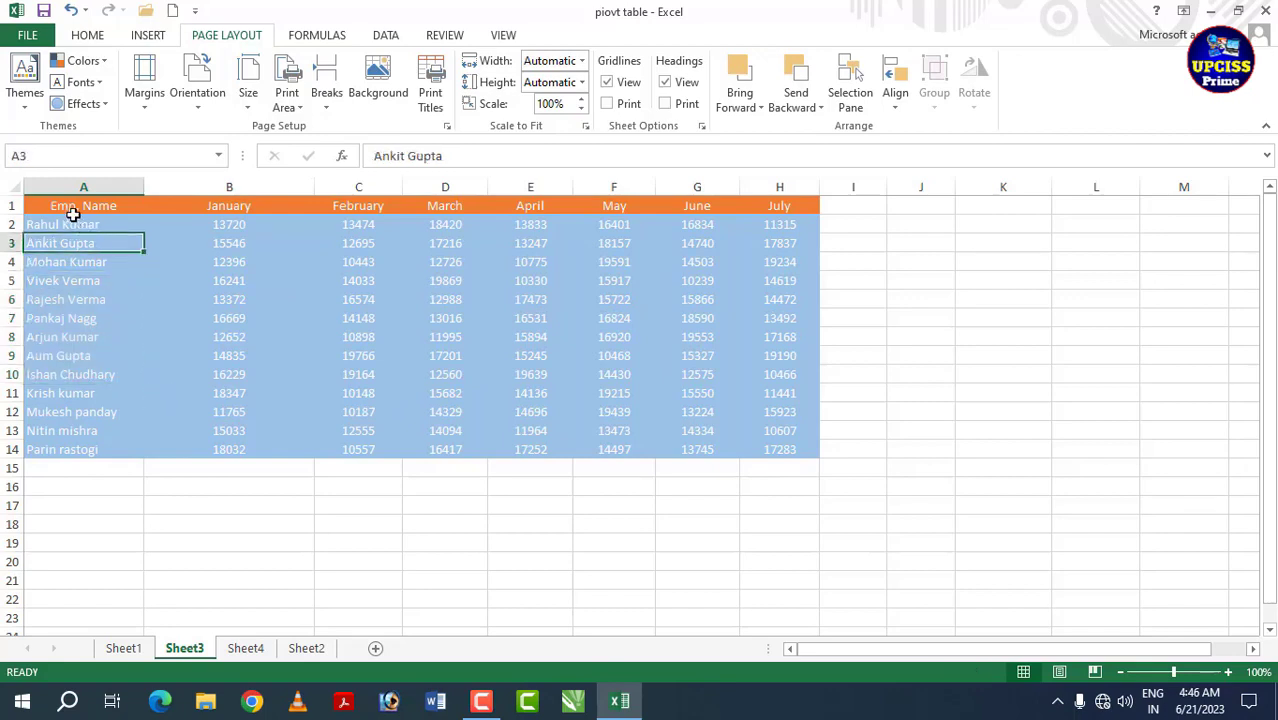
# Step: Preview alternative theme color sets, such as Marquee, on the table in A1:H14
pyautogui.moveTo(71, 208); pyautogui.dragTo(782, 451)
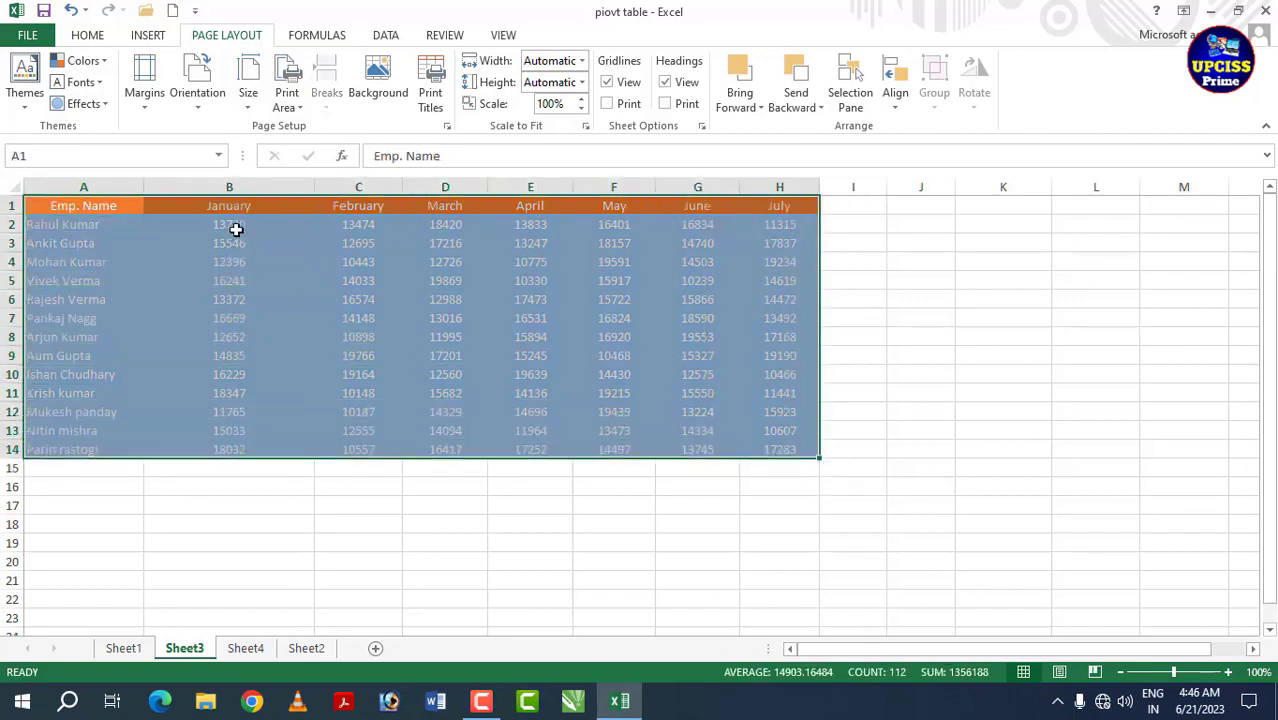
pyautogui.click(84, 61)
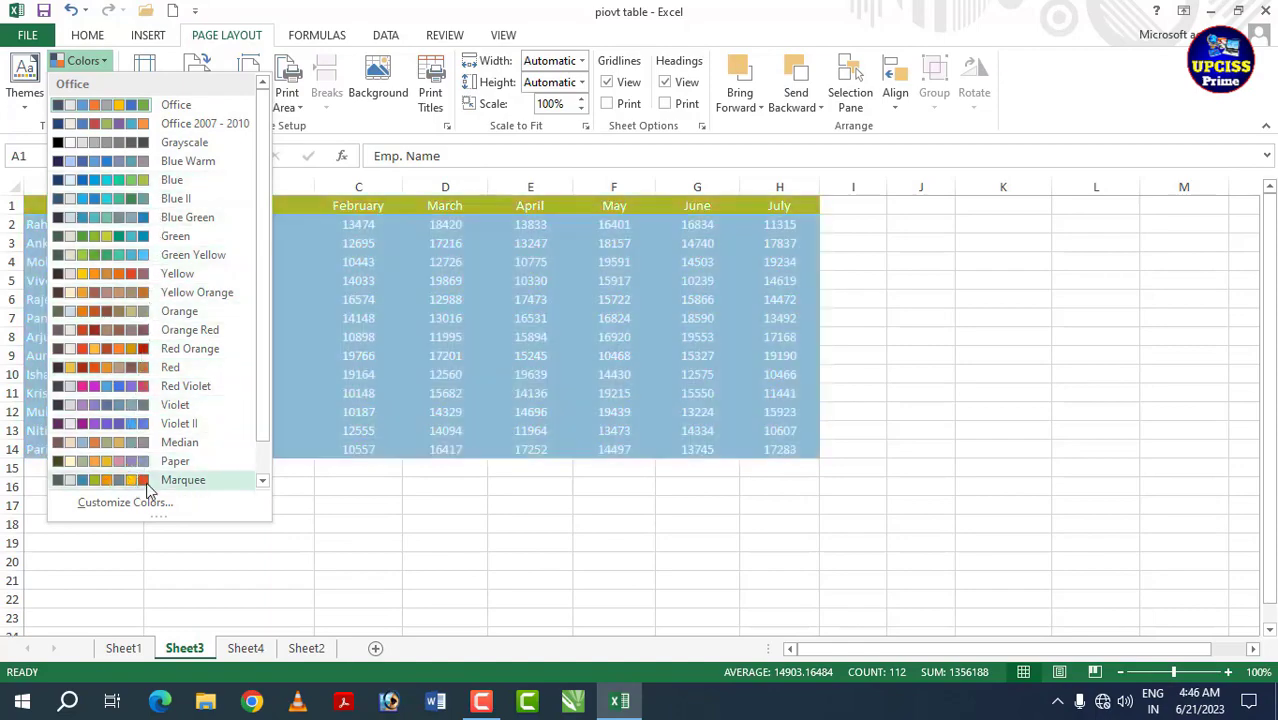
pyautogui.click(205, 348)
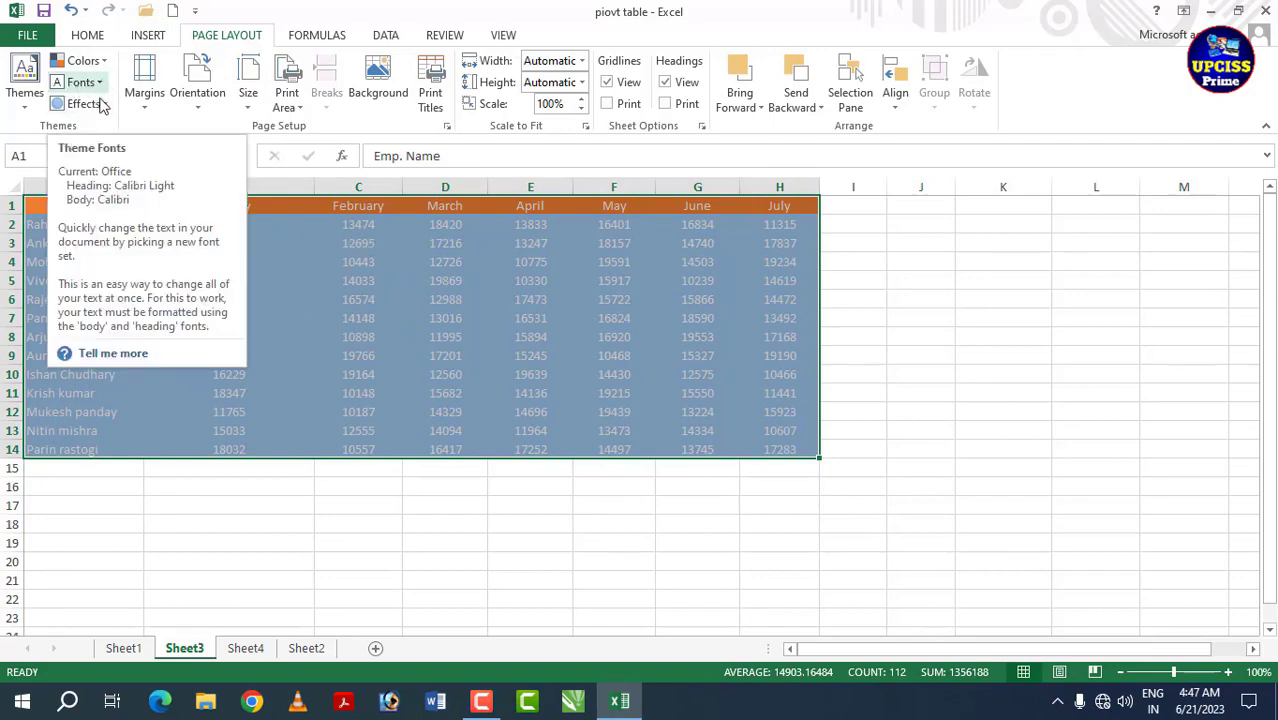
pyautogui.click(338, 347)
pyautogui.click(200, 294)
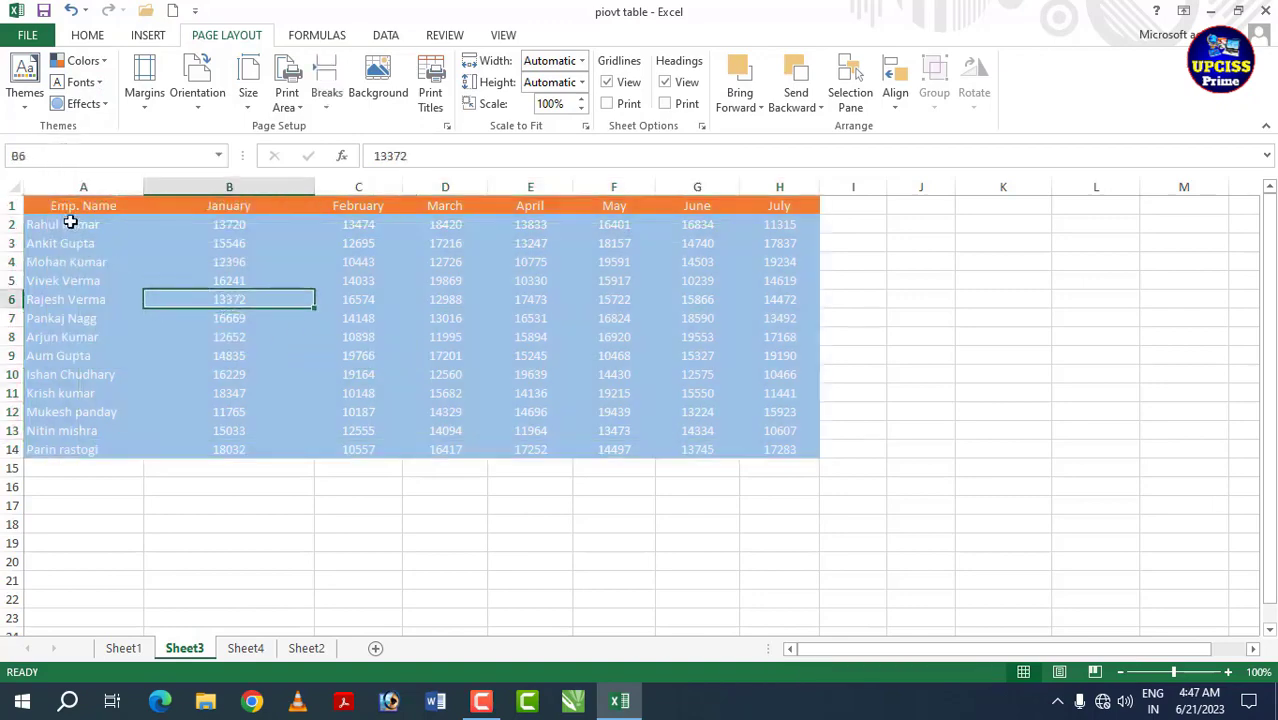
pyautogui.moveTo(71, 220); pyautogui.dragTo(438, 303)
pyautogui.click(434, 358)
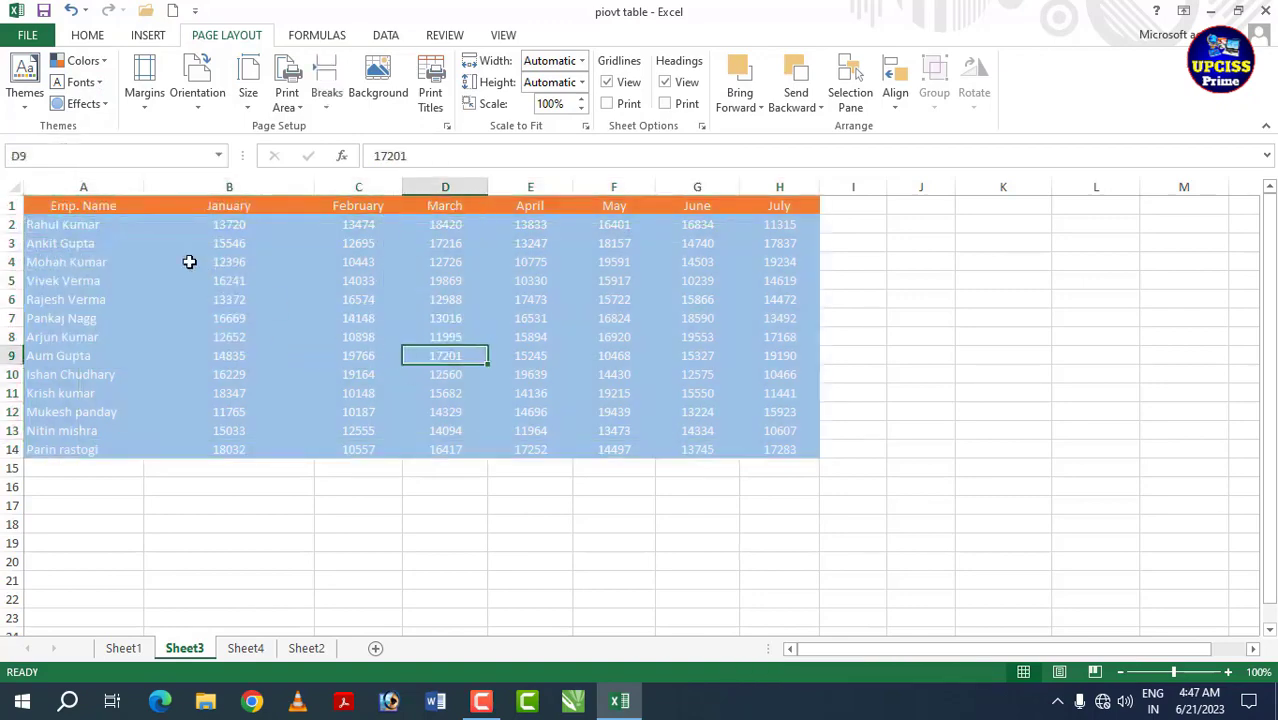
pyautogui.moveTo(86, 218); pyautogui.dragTo(528, 379)
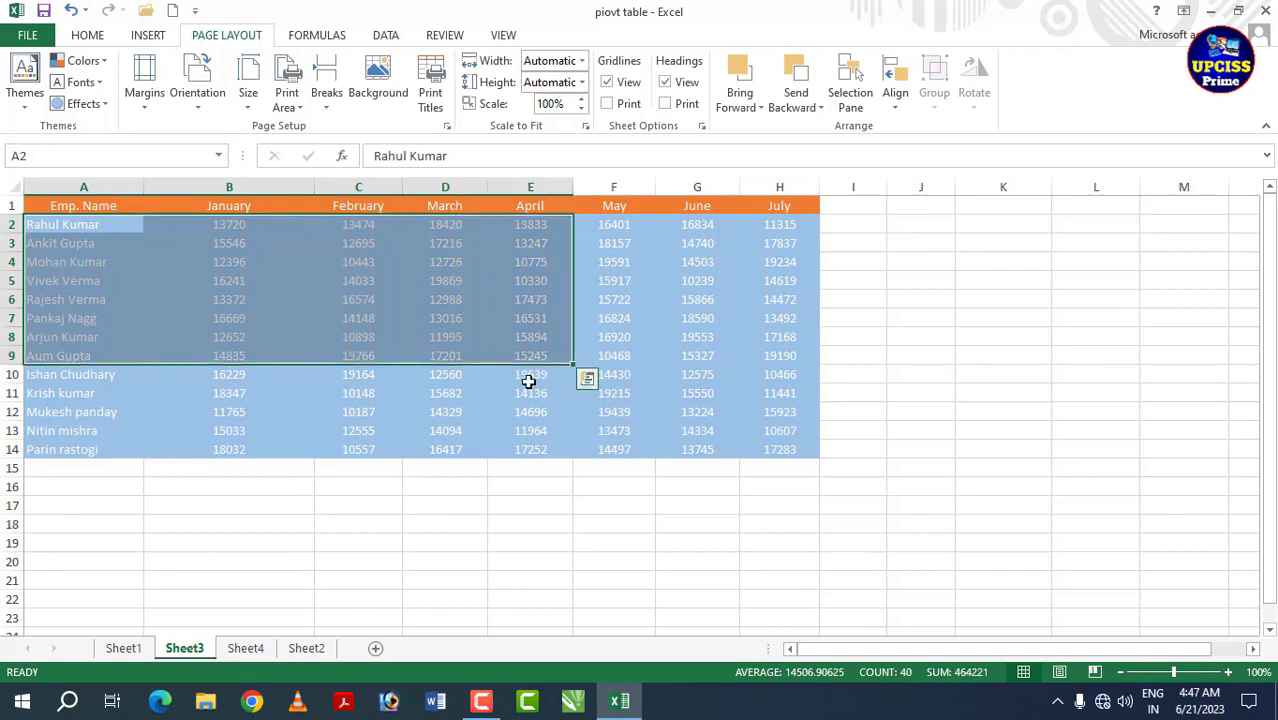
pyautogui.click(420, 393)
# Step: Preview alternative theme font sets, such as Arial, on the table in A1:H14 and close the choices without picking one
pyautogui.moveTo(91, 204); pyautogui.dragTo(810, 450)
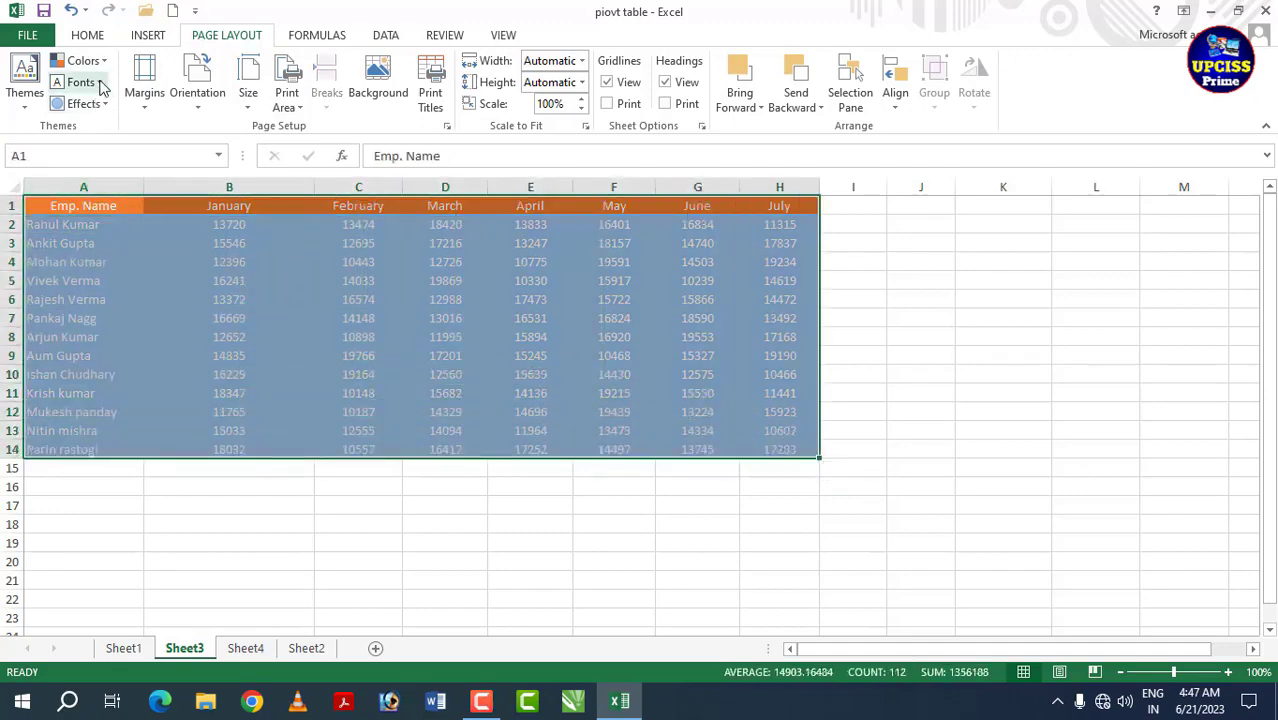
pyautogui.click(80, 82)
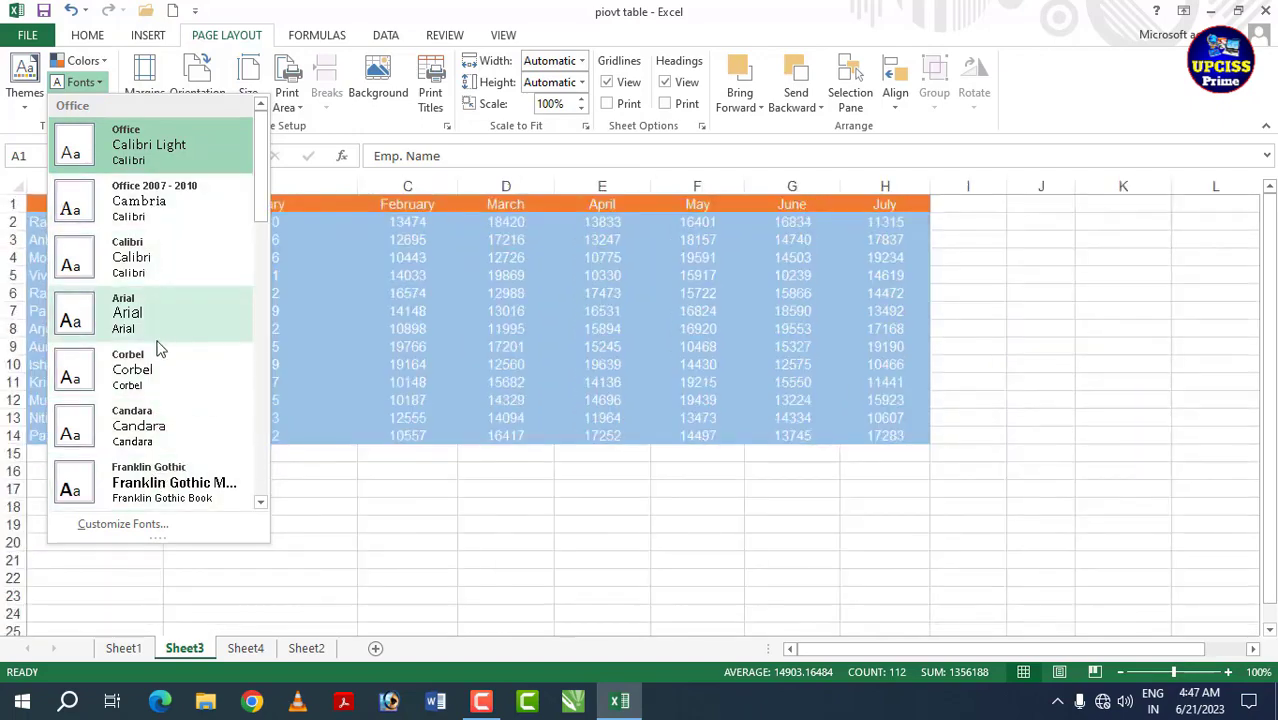
pyautogui.click(430, 312)
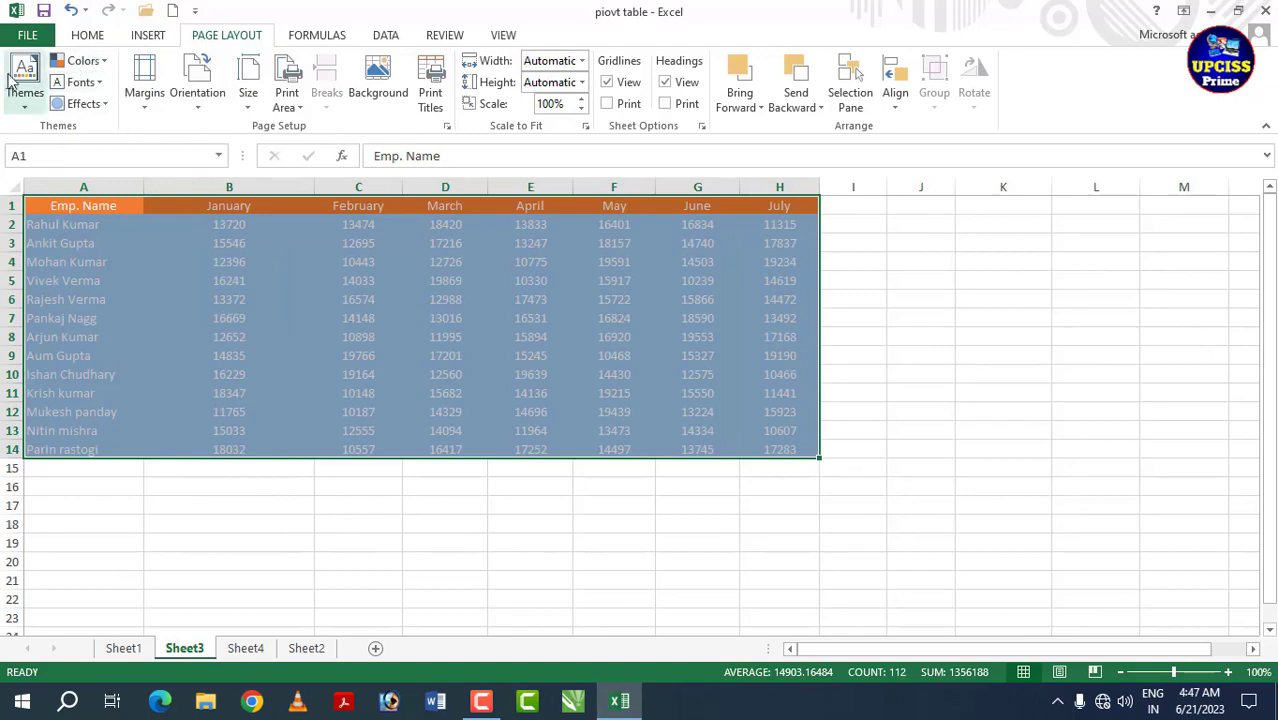
pyautogui.click(429, 336)
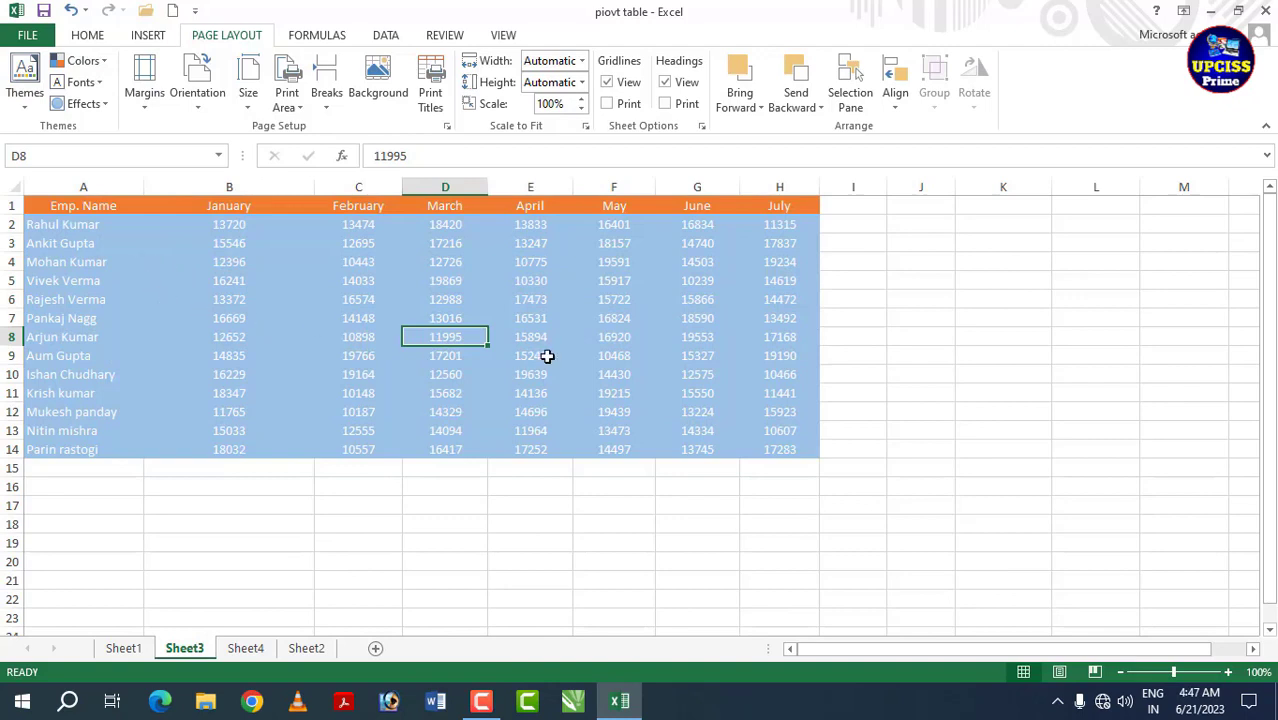
# Step: Reset the whole employee table in A1:H14 to the Normal cell style
pyautogui.click(589, 300)
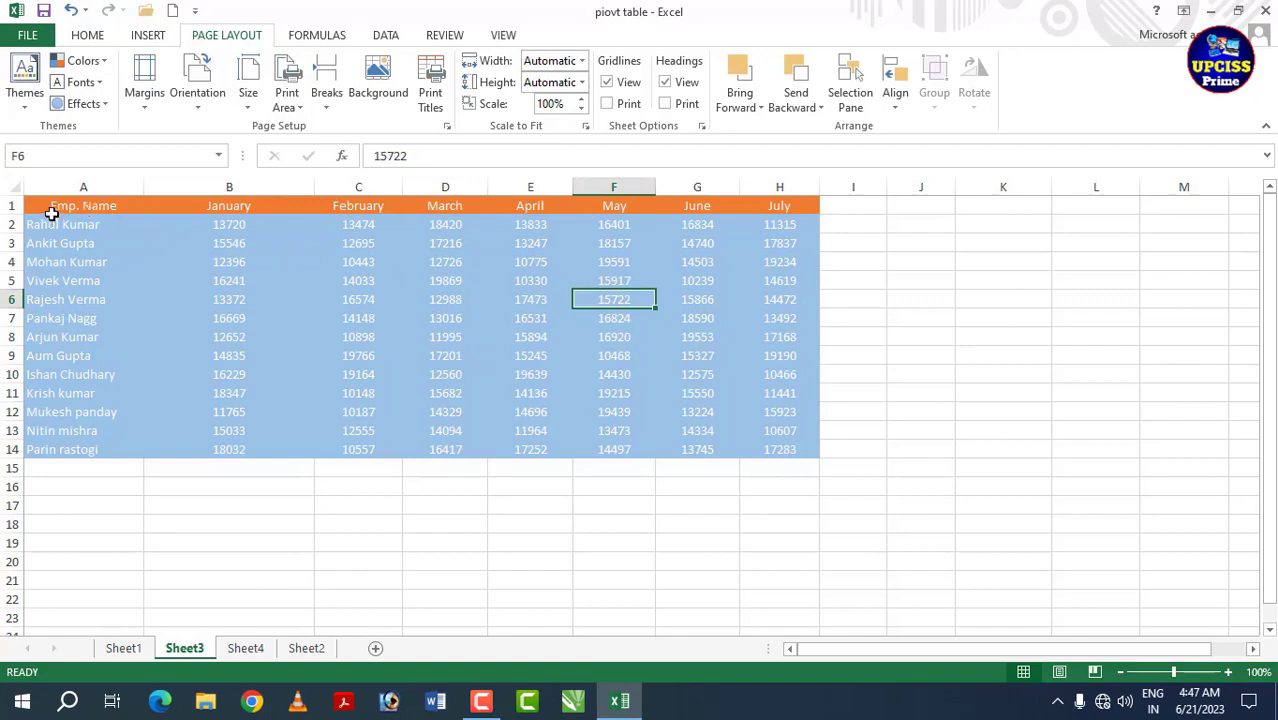
pyautogui.moveTo(51, 213); pyautogui.dragTo(766, 451)
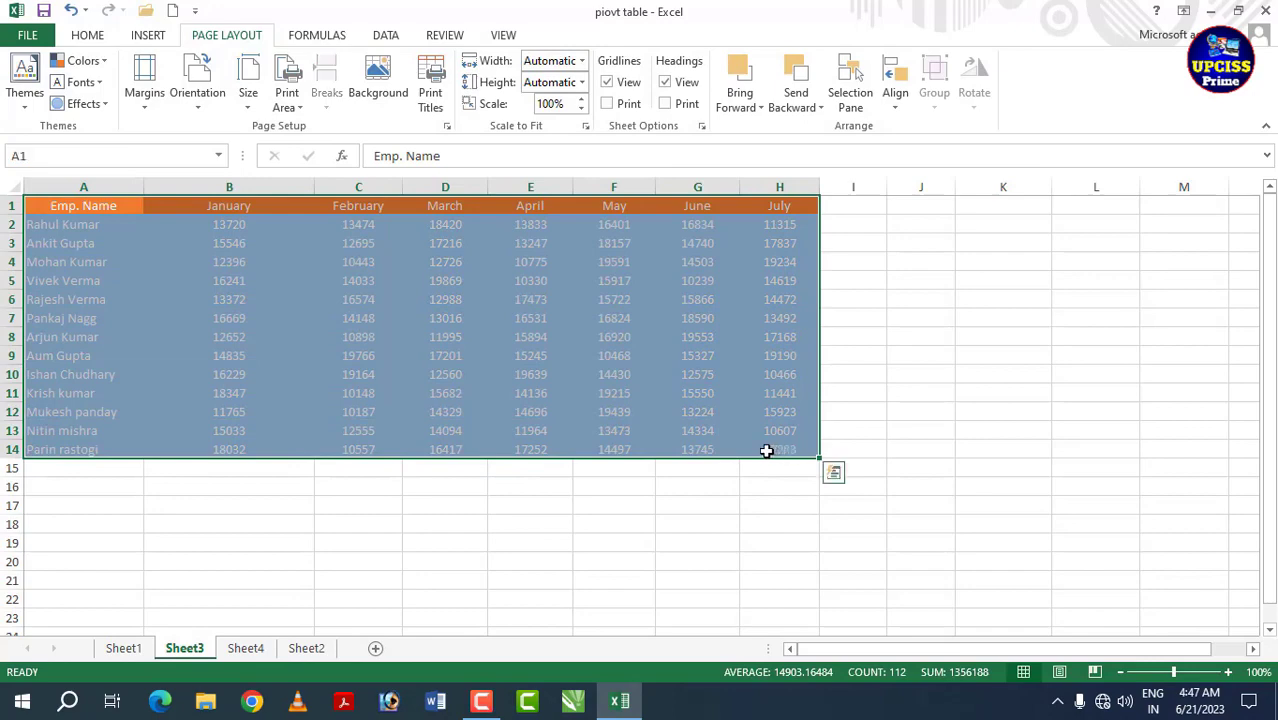
pyautogui.click(89, 37)
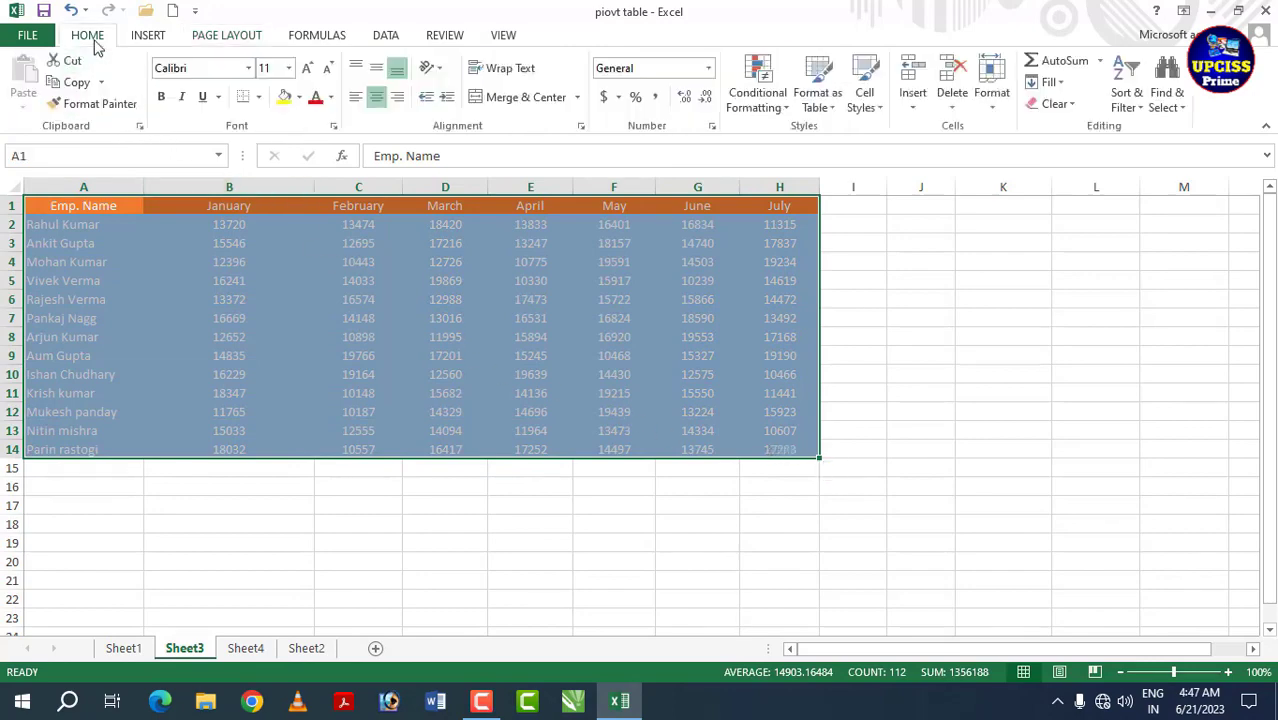
pyautogui.click(866, 100)
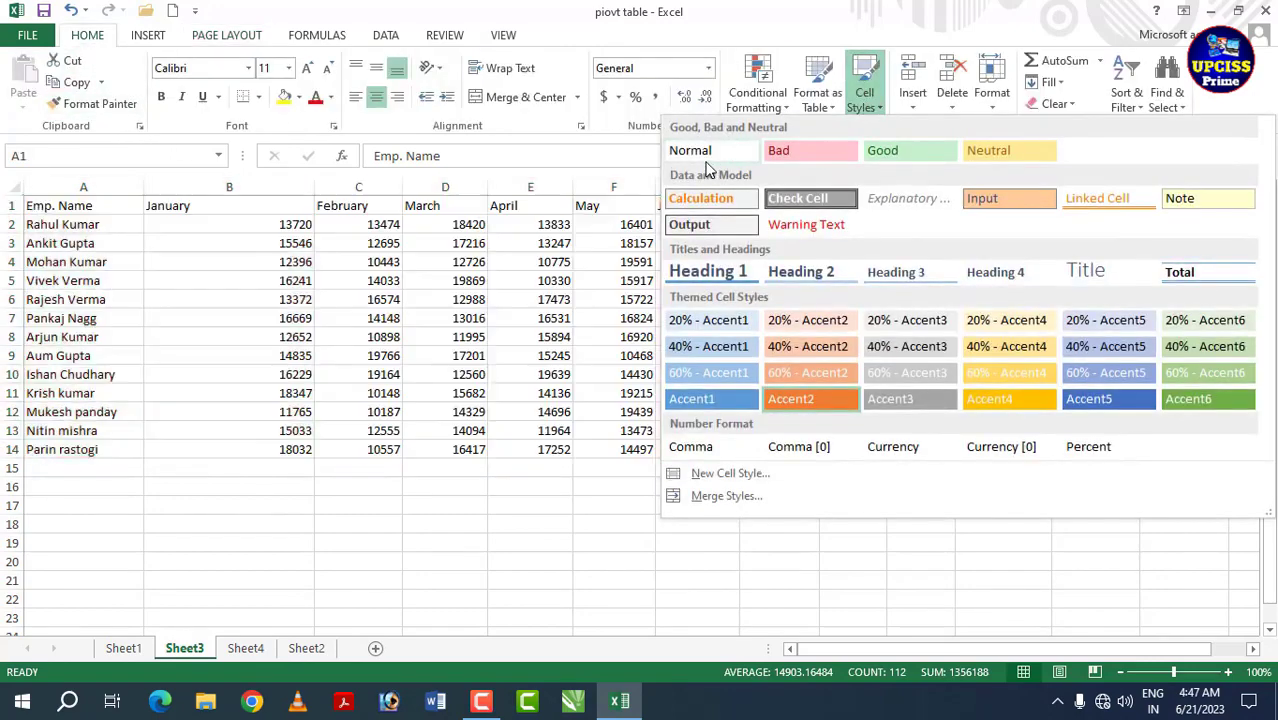
pyautogui.click(688, 150)
pyautogui.click(492, 332)
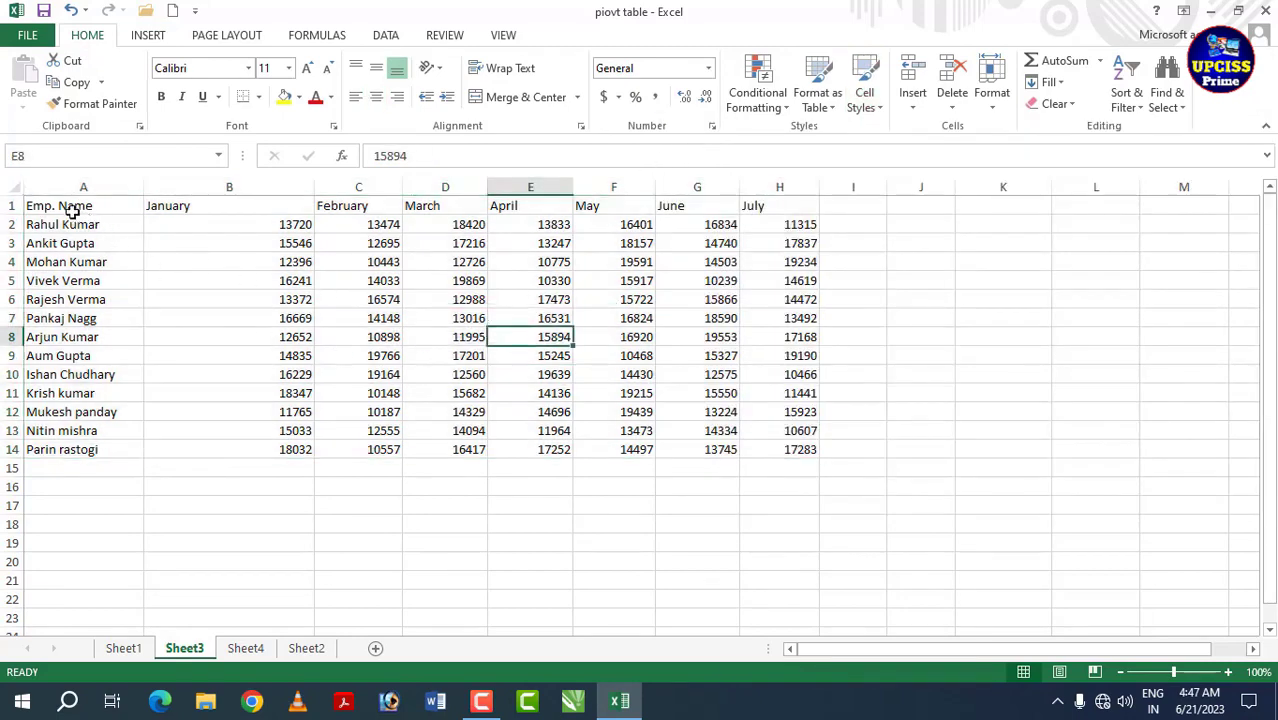
# Step: Fill the header row A1:H1 with standard dark blue and set its font color to white
pyautogui.moveTo(70, 207); pyautogui.dragTo(758, 206)
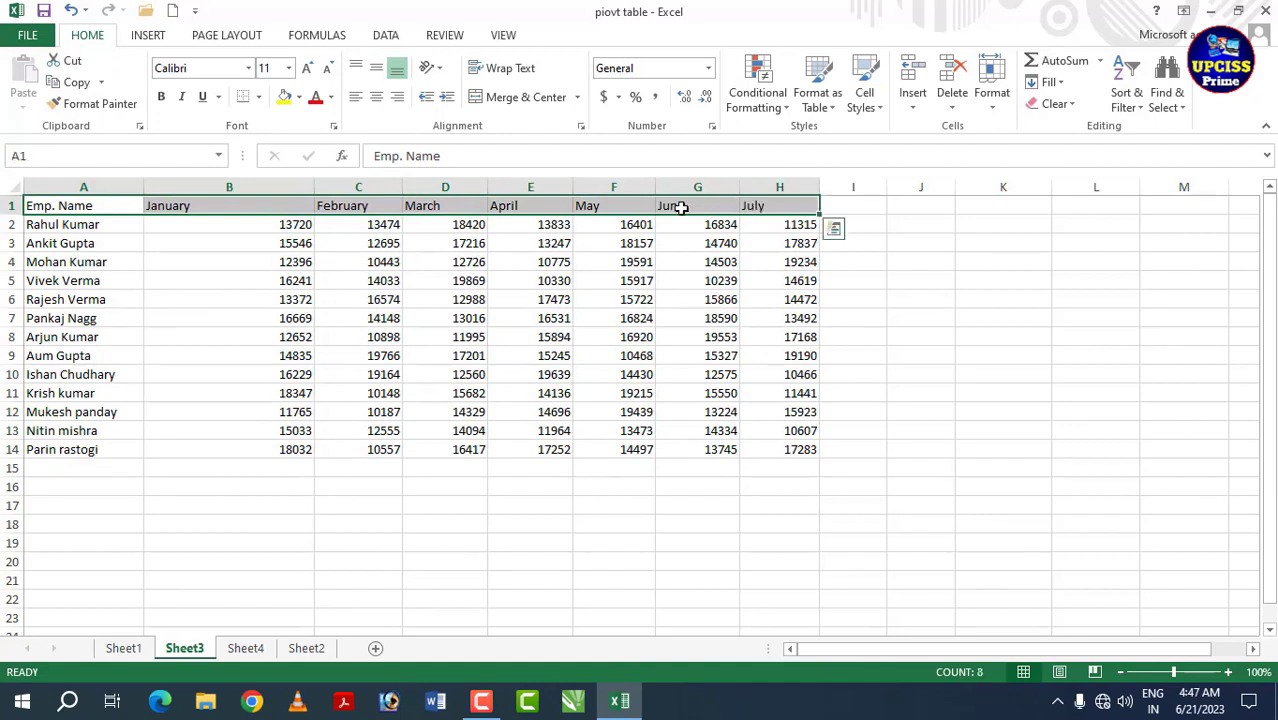
pyautogui.click(300, 98)
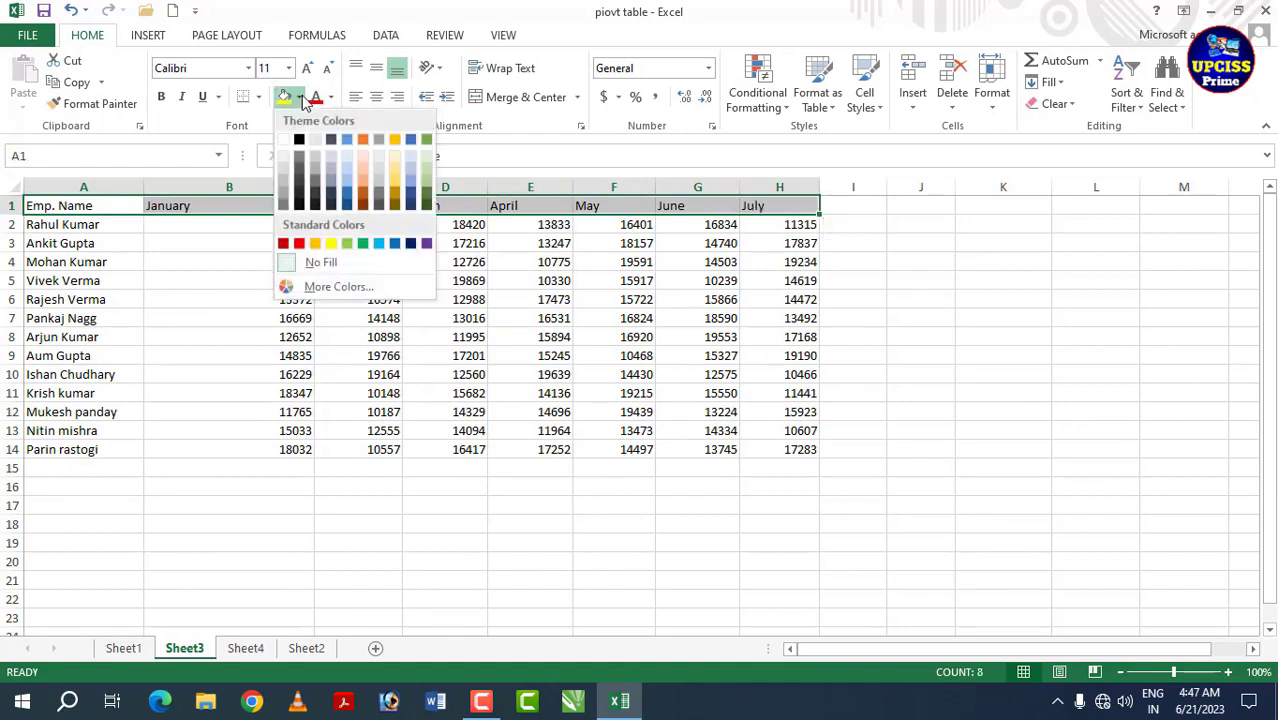
pyautogui.click(411, 244)
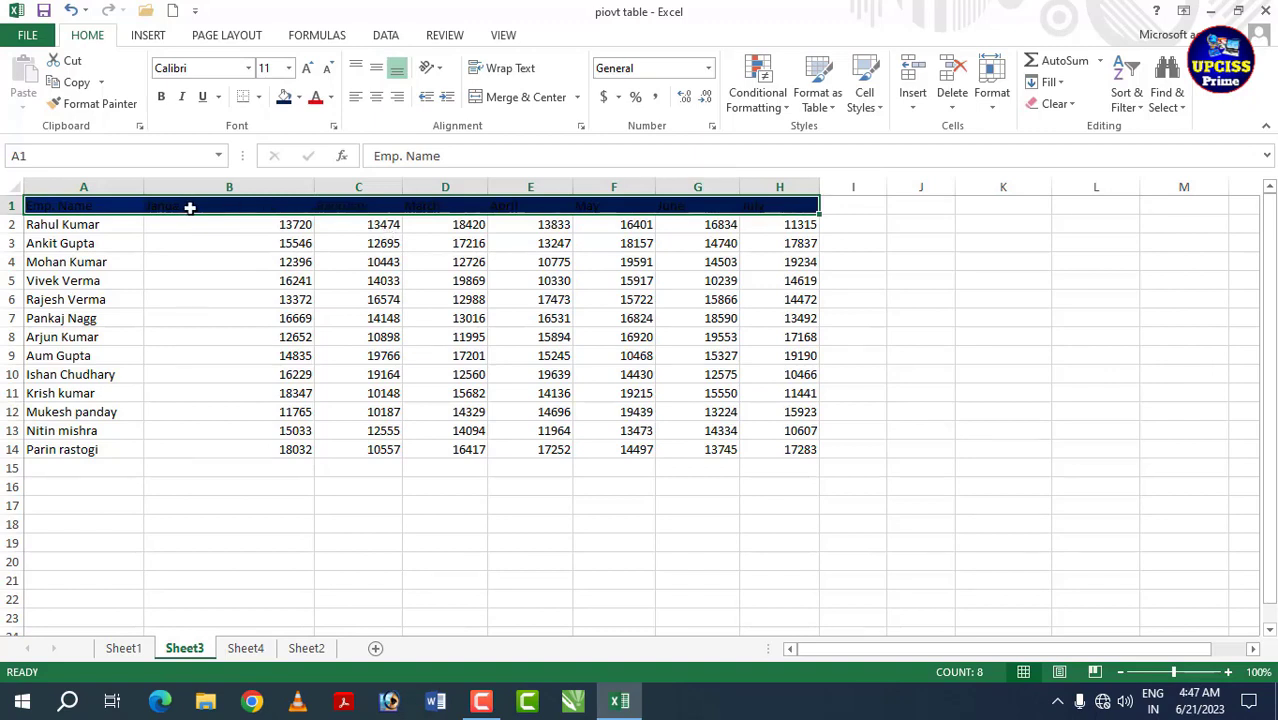
pyautogui.click(331, 97)
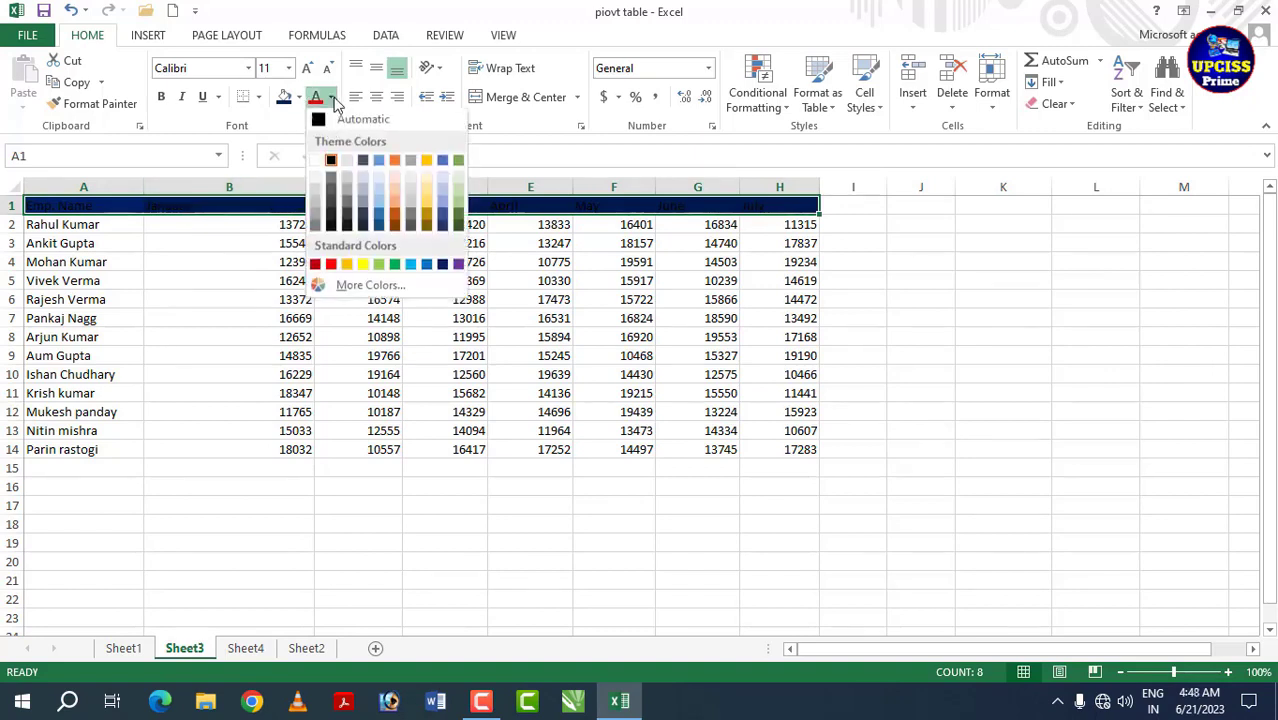
pyautogui.click(318, 163)
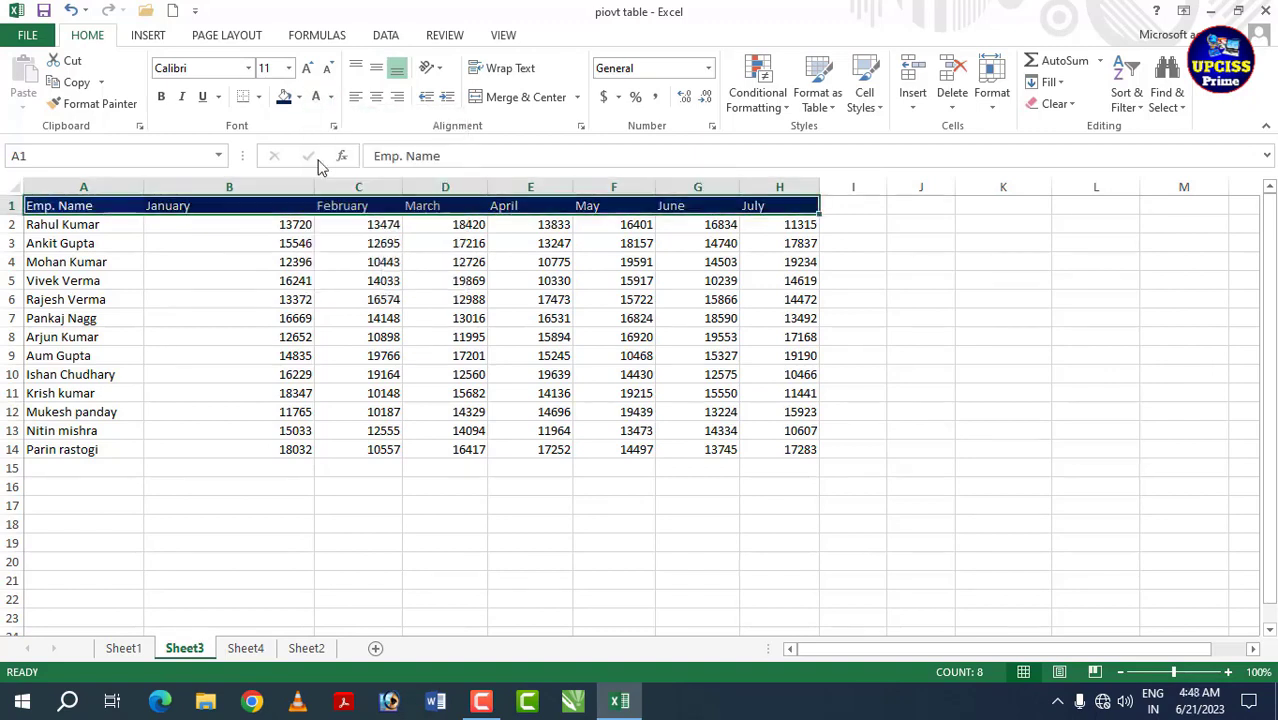
# Step: Make the header row A1:H1 bold, enlarge its font to 14 and center its text
pyautogui.click(162, 96)
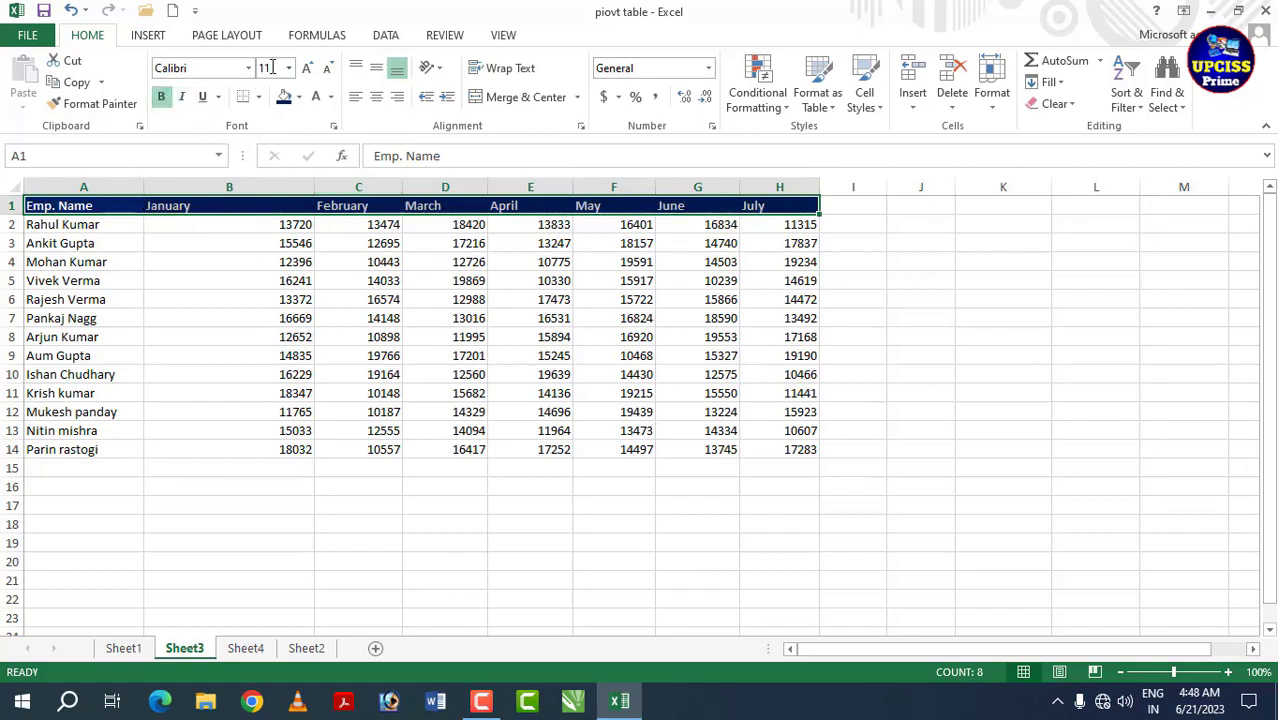
pyautogui.click(307, 67)
pyautogui.click(307, 67)
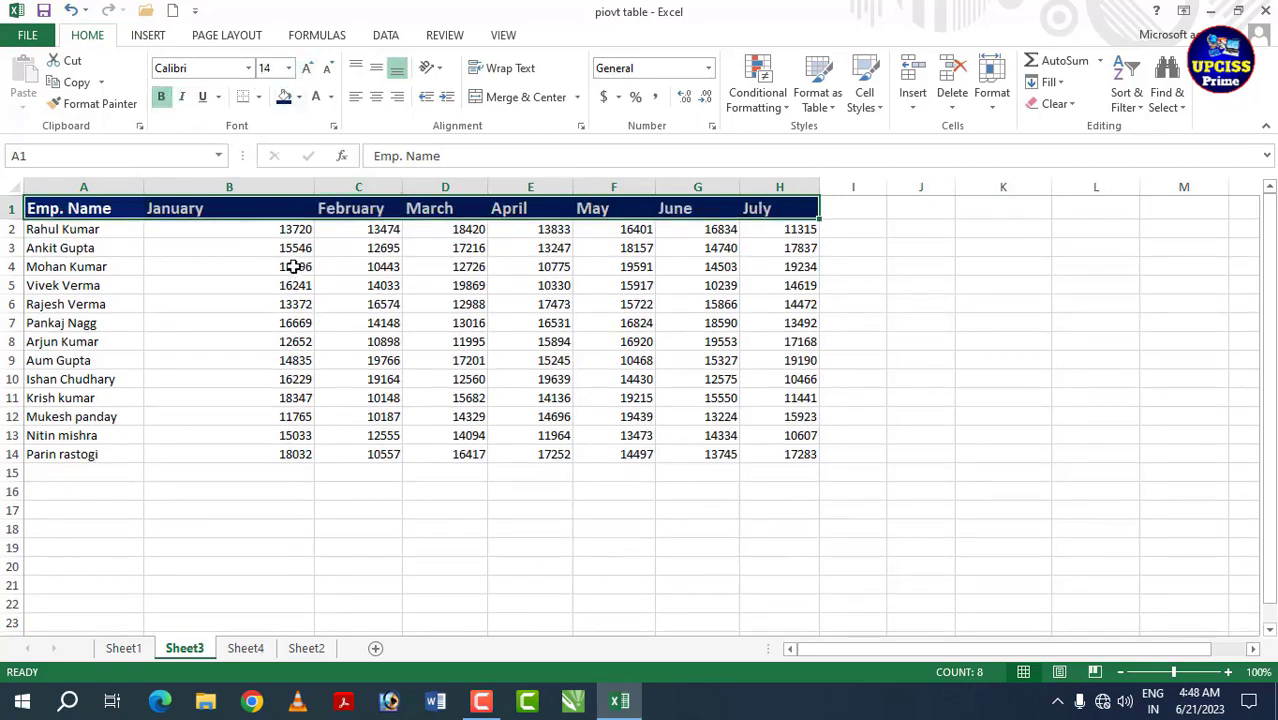
pyautogui.click(378, 100)
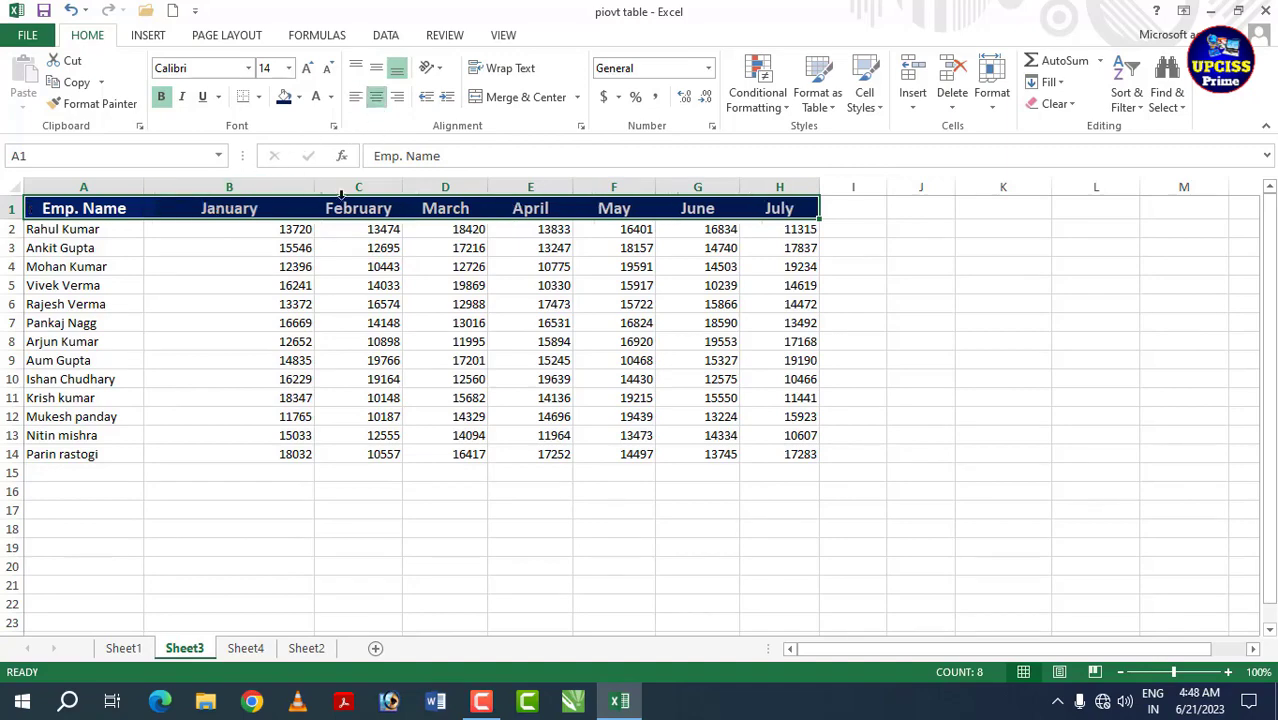
# Step: Narrow the January column so that it fits its heading
pyautogui.click(331, 341)
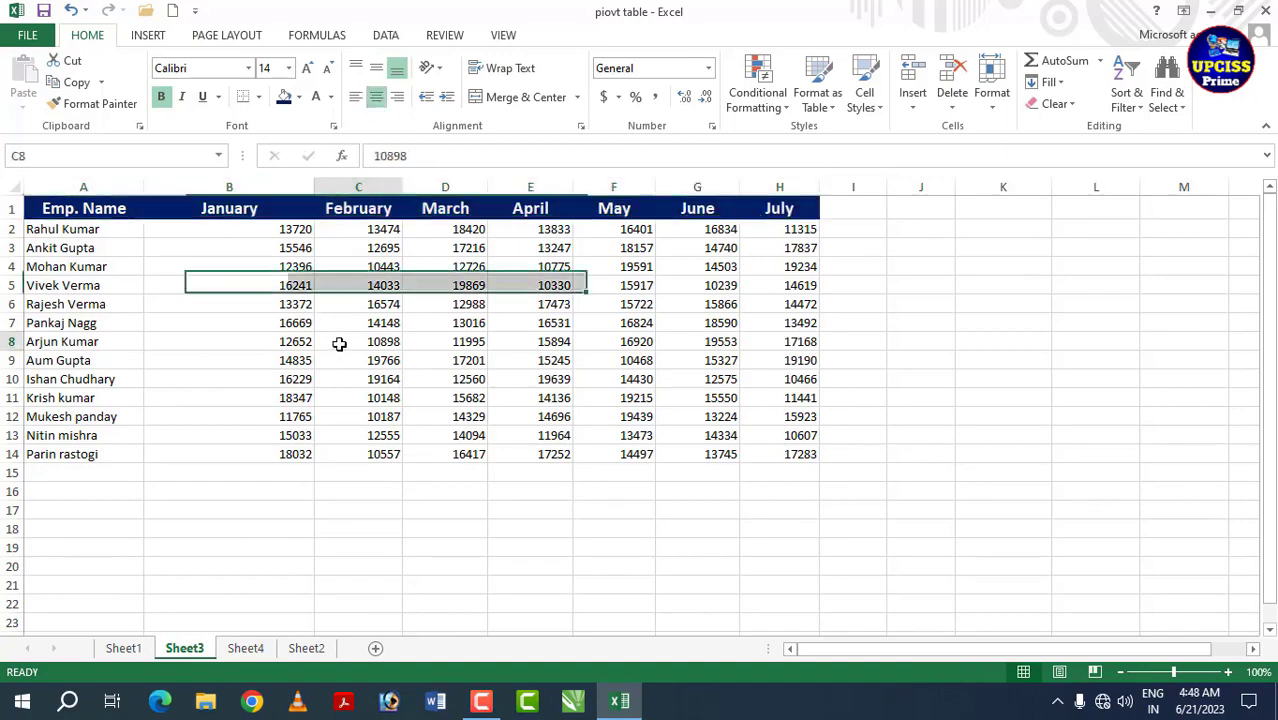
pyautogui.click(238, 285)
pyautogui.click(288, 250)
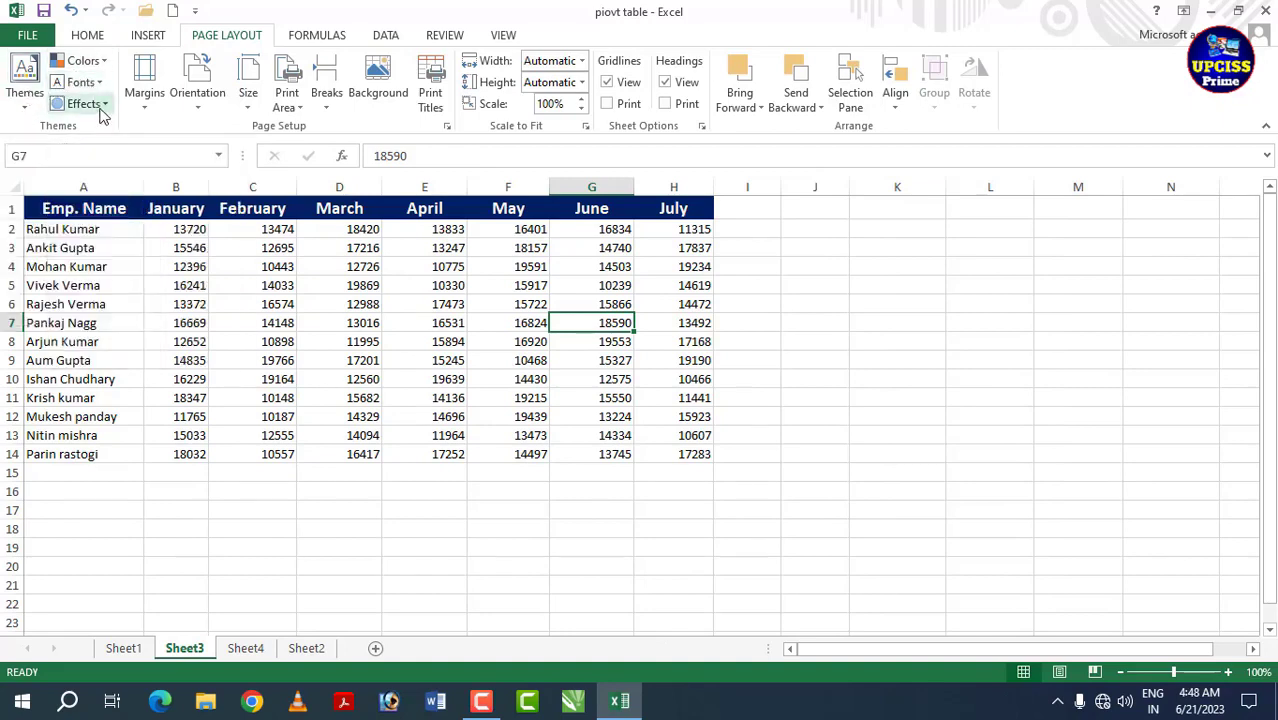
pyautogui.click(604, 398)
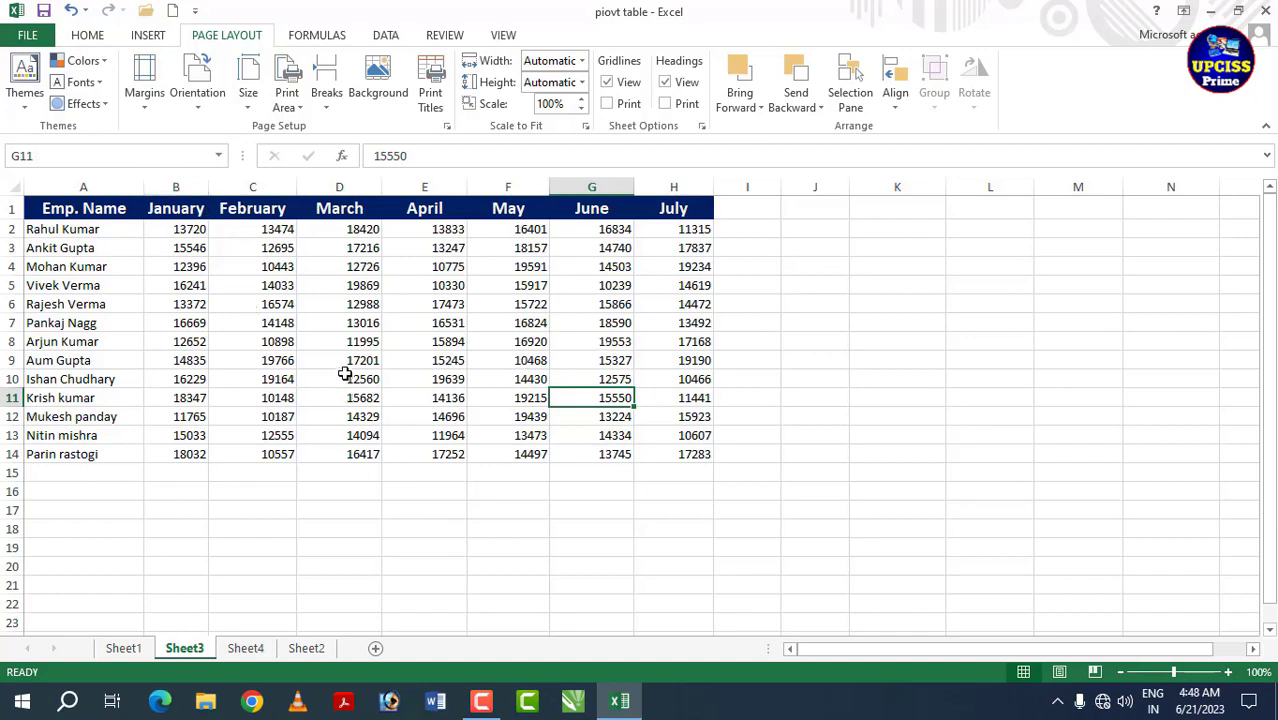
# Step: Draw a rectangle shape over the table and shift it onto the June and July columns
pyautogui.click(150, 38)
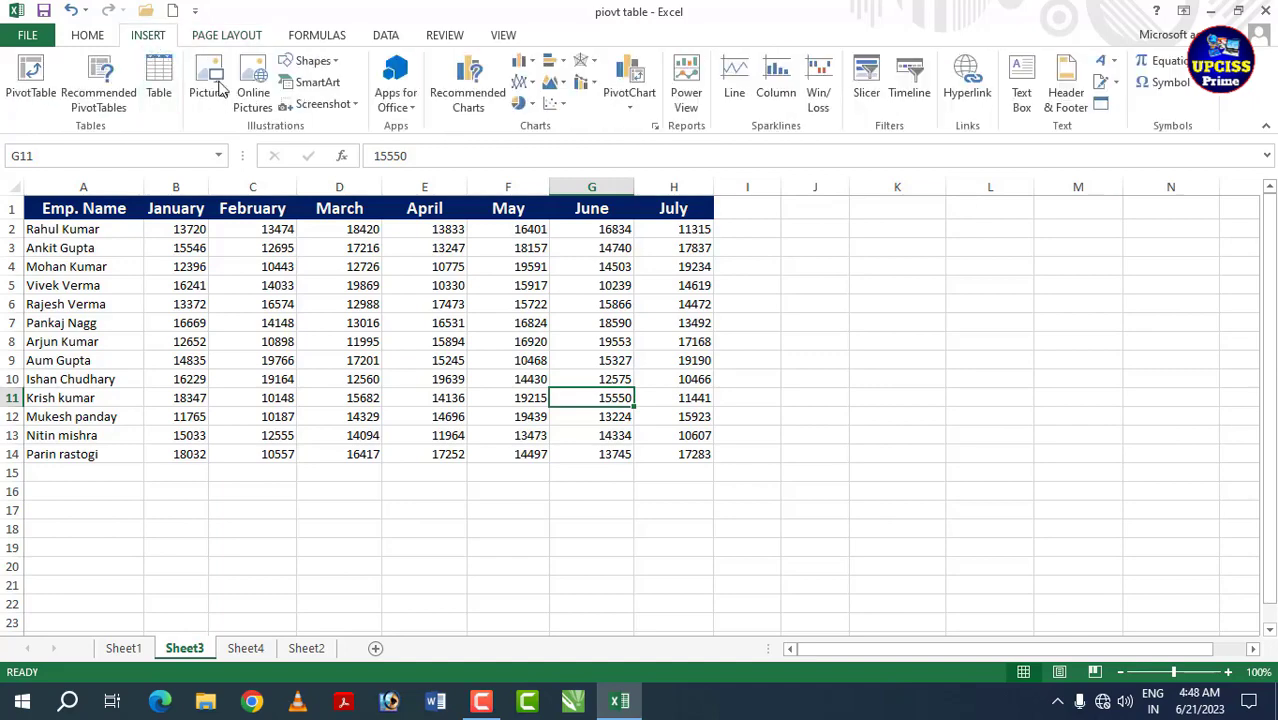
pyautogui.click(313, 61)
pyautogui.click(341, 105)
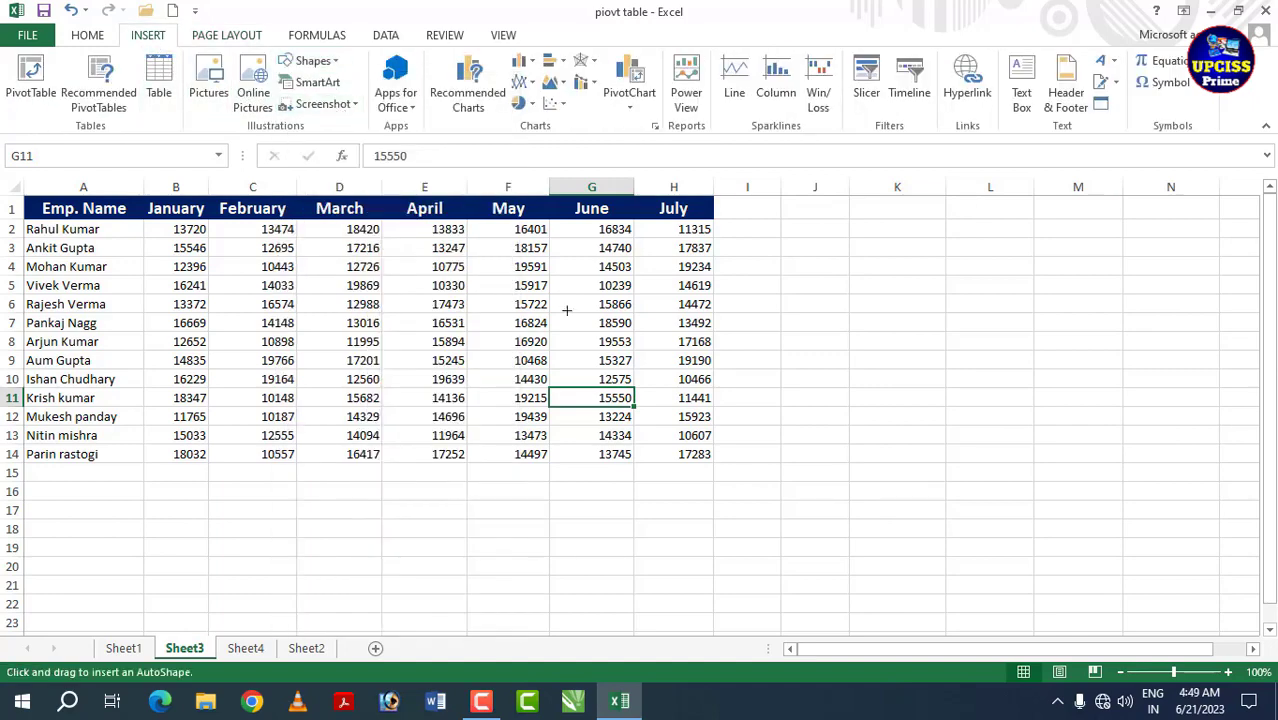
pyautogui.moveTo(484, 258)
pyautogui.mouseDown()
pyautogui.moveTo(548, 314)
pyautogui.moveTo(767, 445)
pyautogui.mouseUp()
pyautogui.moveTo(628, 379); pyautogui.dragTo(710, 376)
# Step: View the available theme effects with the rectangle selected and close the choices without picking one
pyautogui.click(228, 38)
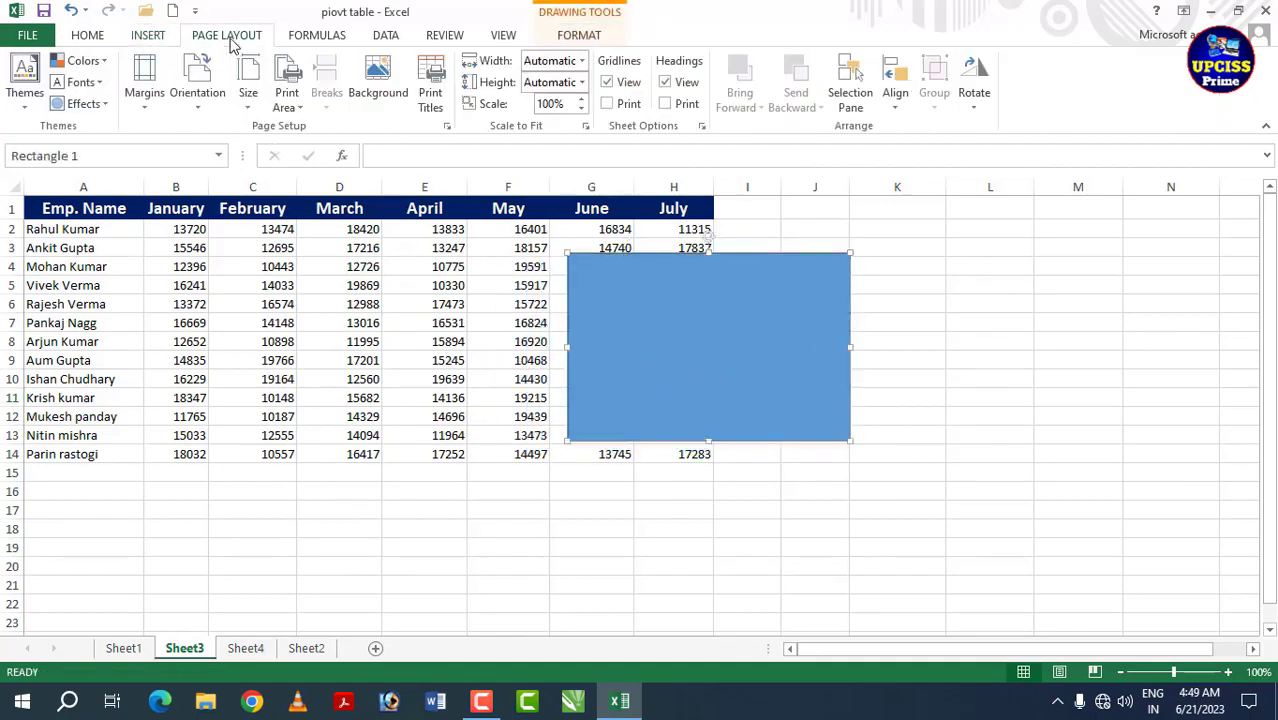
pyautogui.click(84, 104)
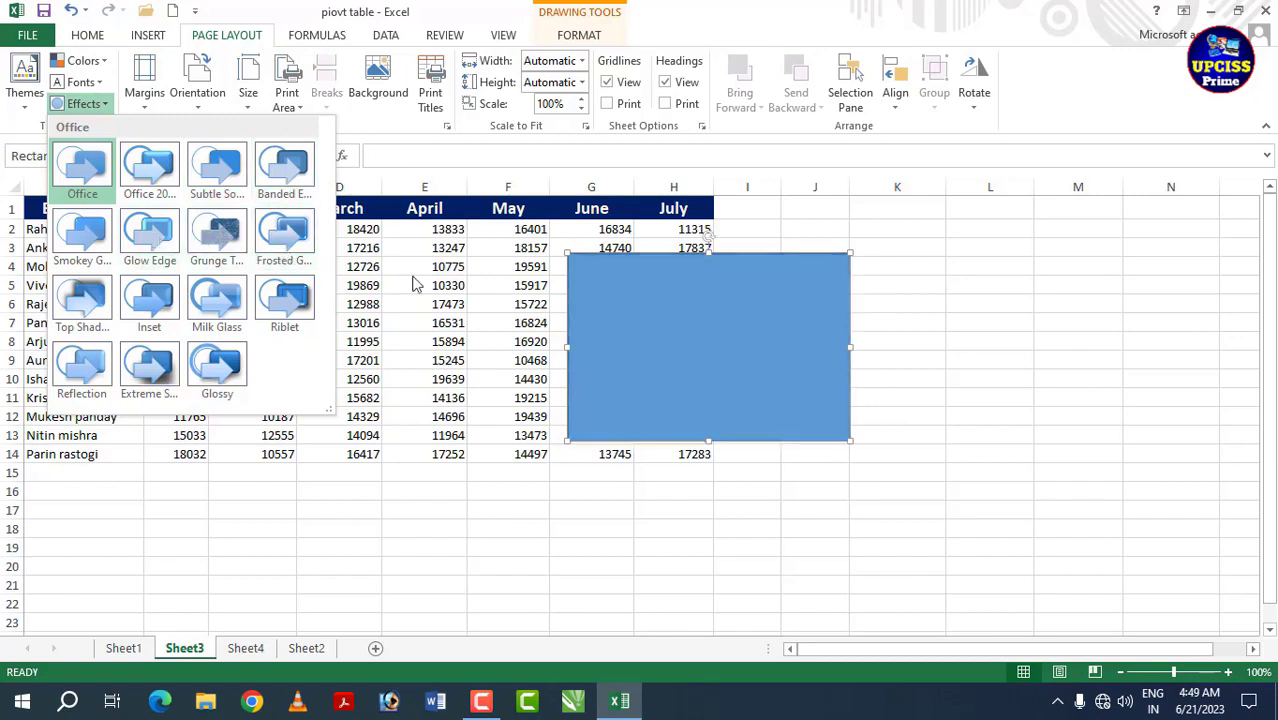
pyautogui.click(442, 280)
# Step: Move the rectangle into the empty area beside the table and delete it
pyautogui.moveTo(620, 308); pyautogui.dragTo(857, 342)
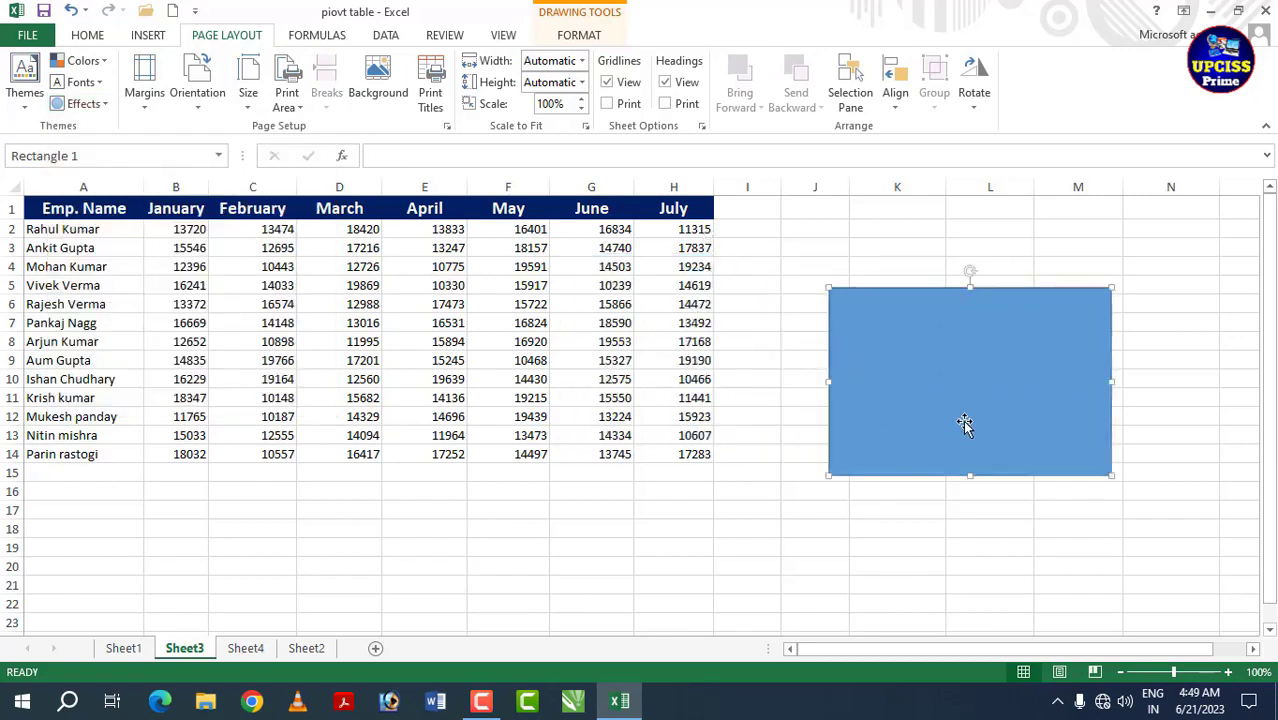
pyautogui.moveTo(957, 416); pyautogui.dragTo(898, 376)
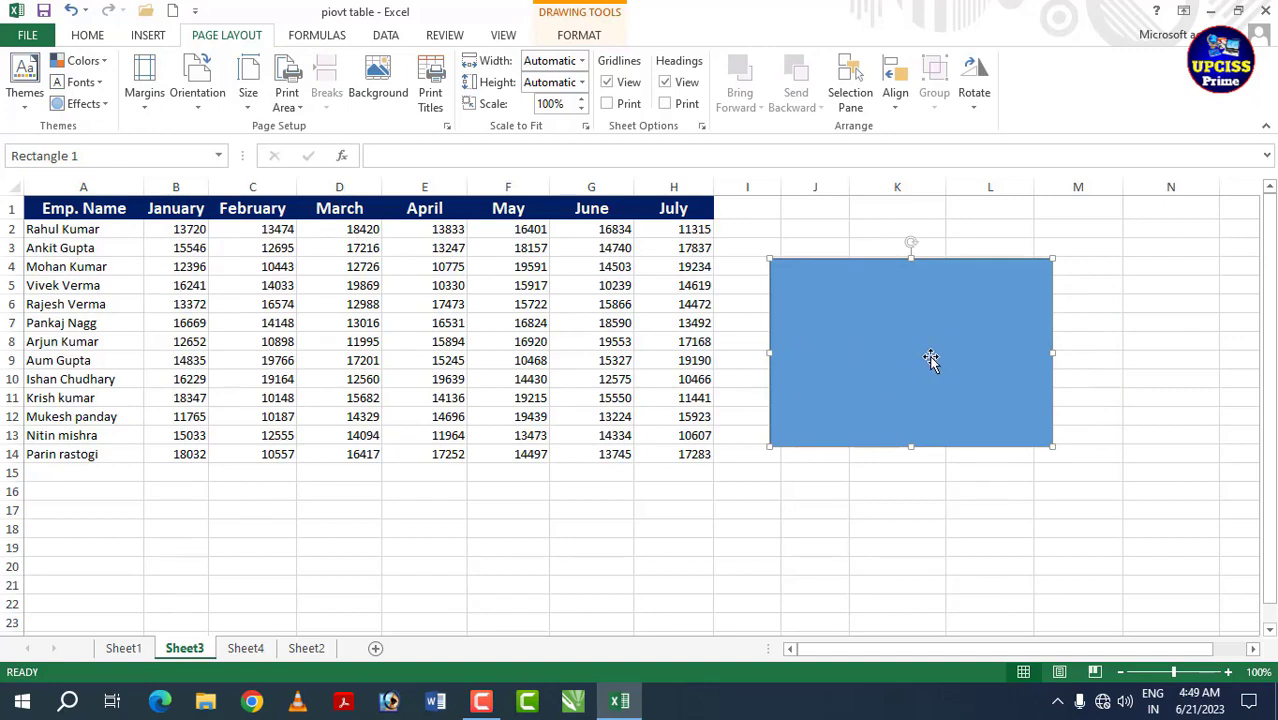
pyautogui.press('Delete')
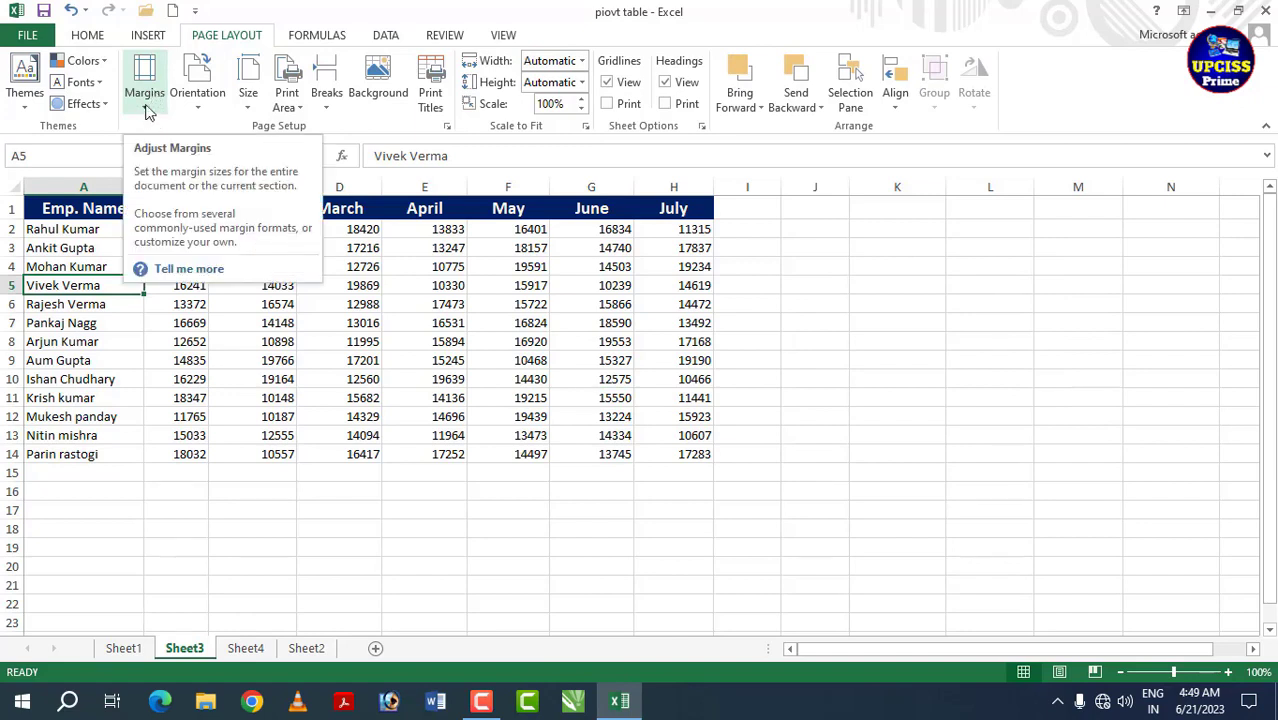
pyautogui.click(175, 249)
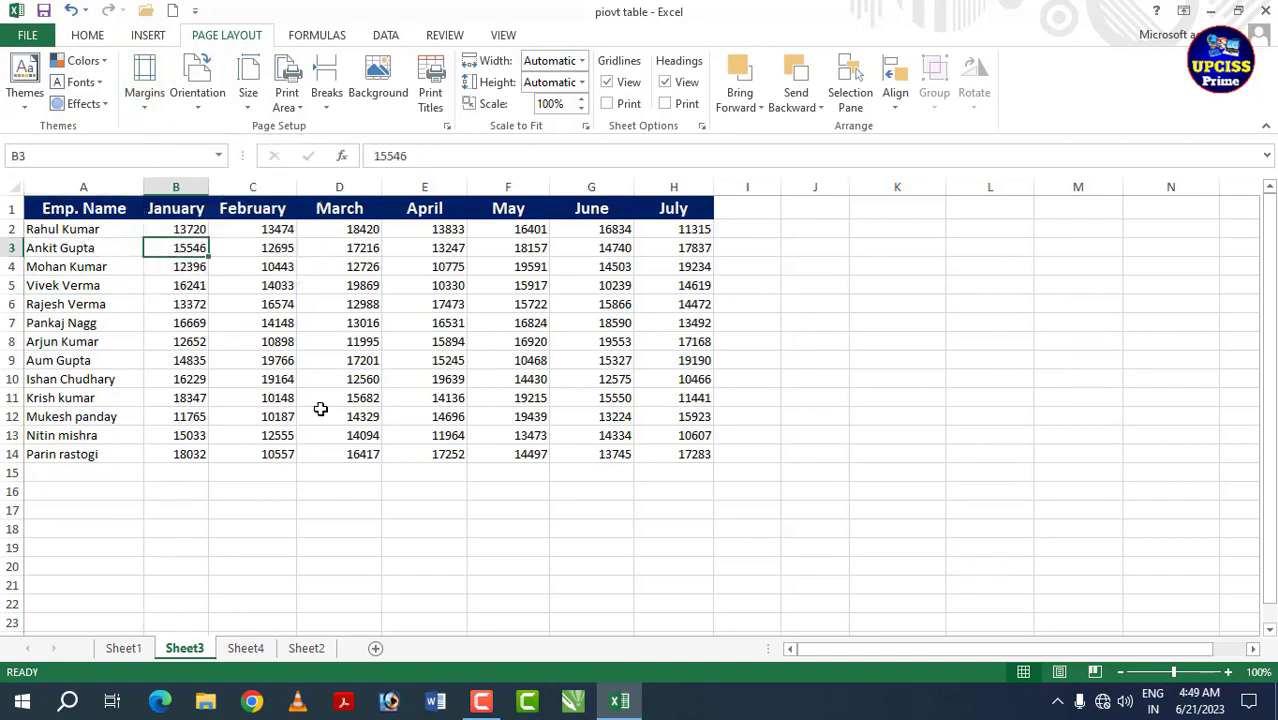
pyautogui.click(302, 338)
pyautogui.click(334, 493)
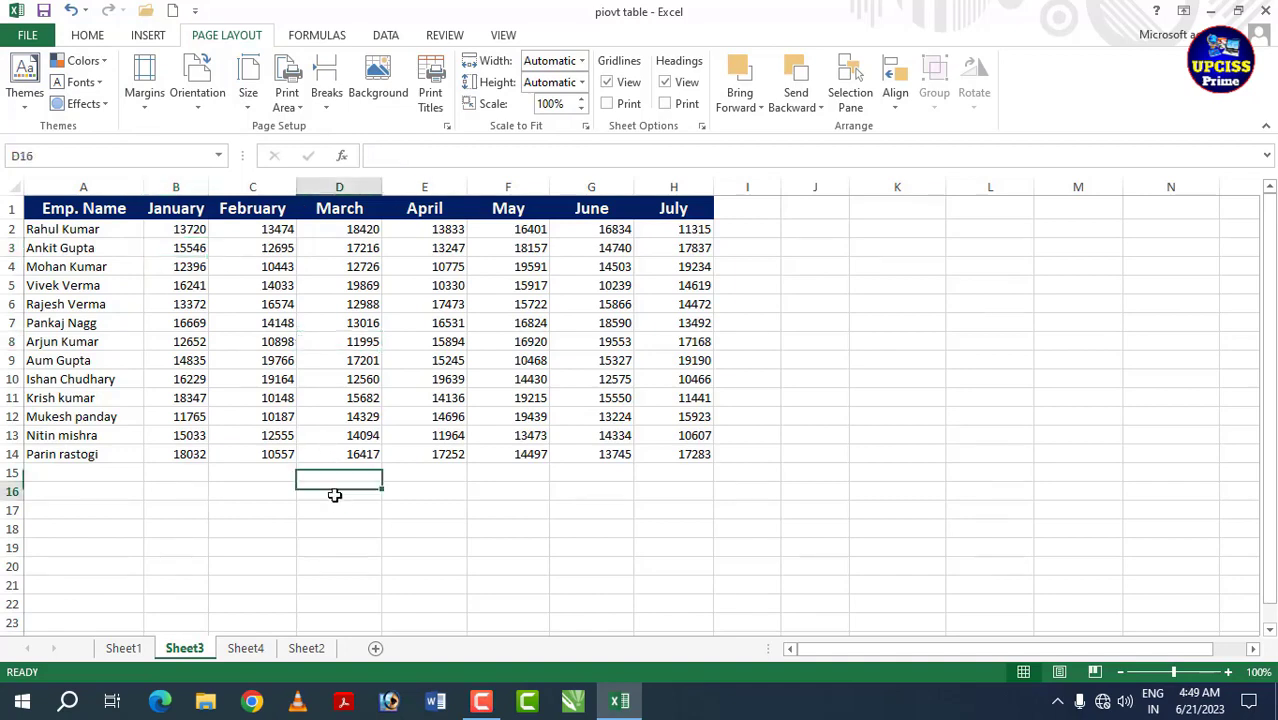
pyautogui.click(459, 451)
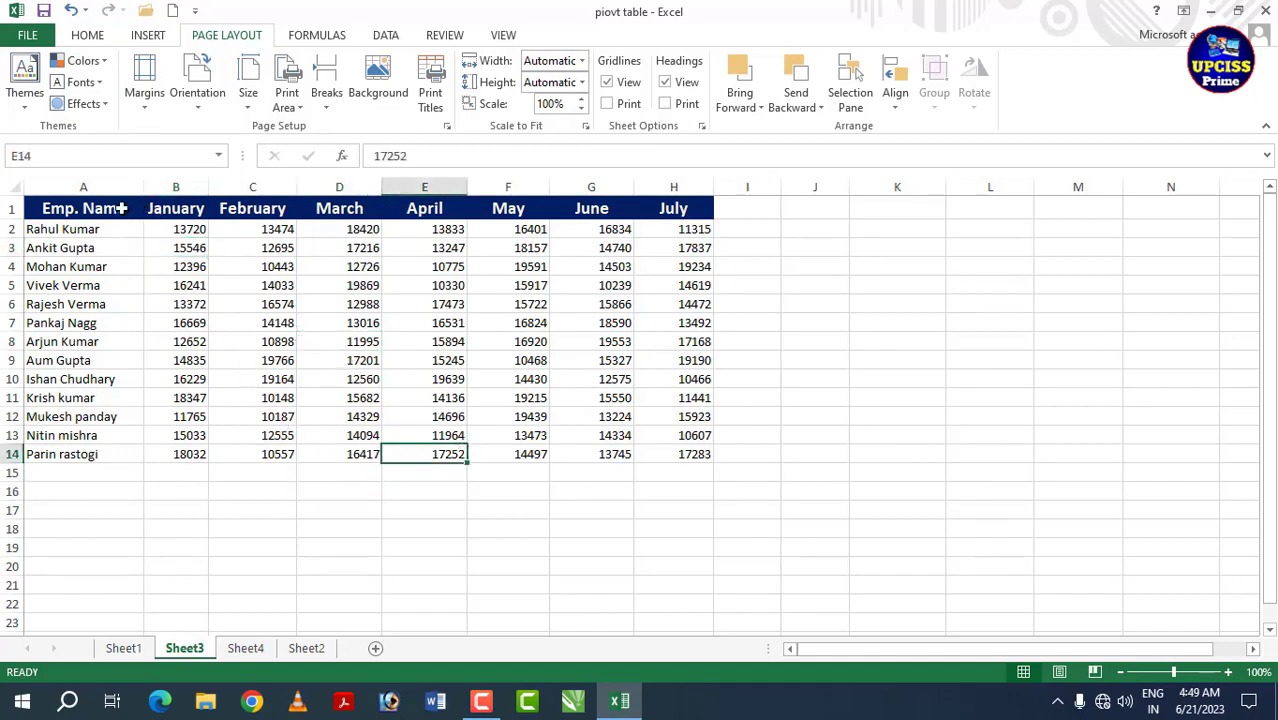
pyautogui.moveTo(120, 208); pyautogui.dragTo(491, 532)
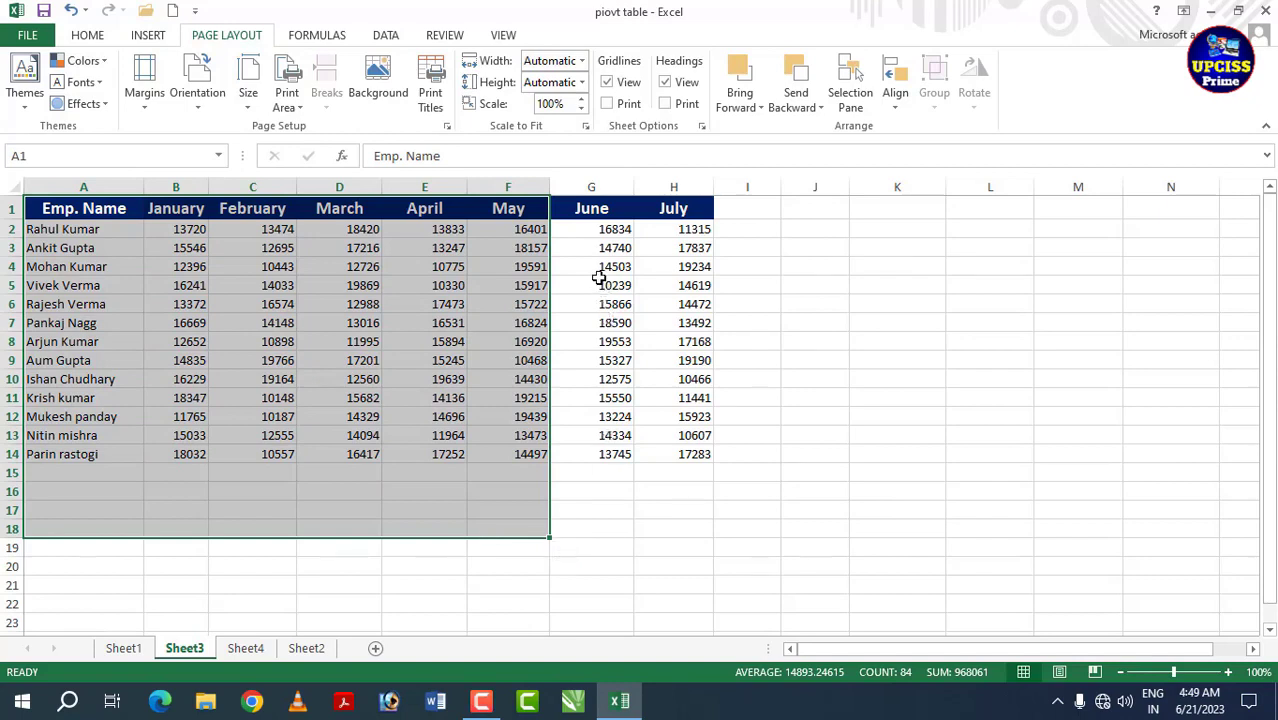
pyautogui.moveTo(600, 270); pyautogui.dragTo(815, 585)
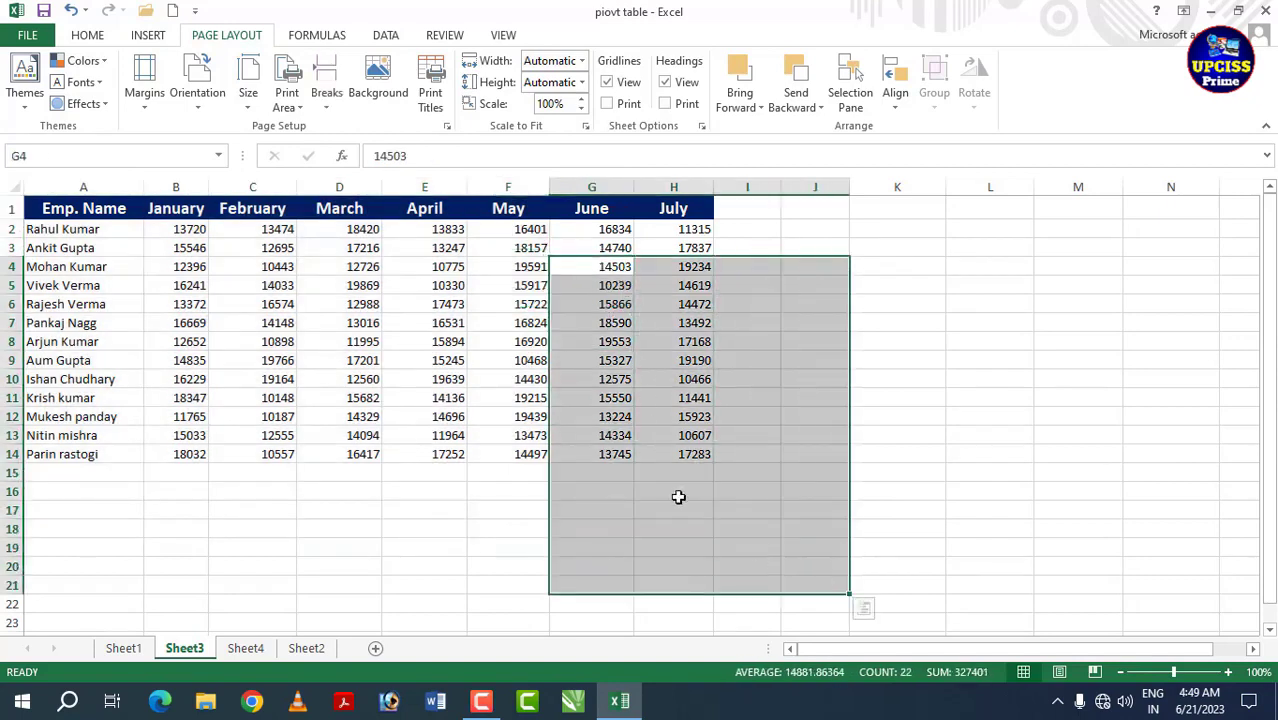
pyautogui.click(339, 382)
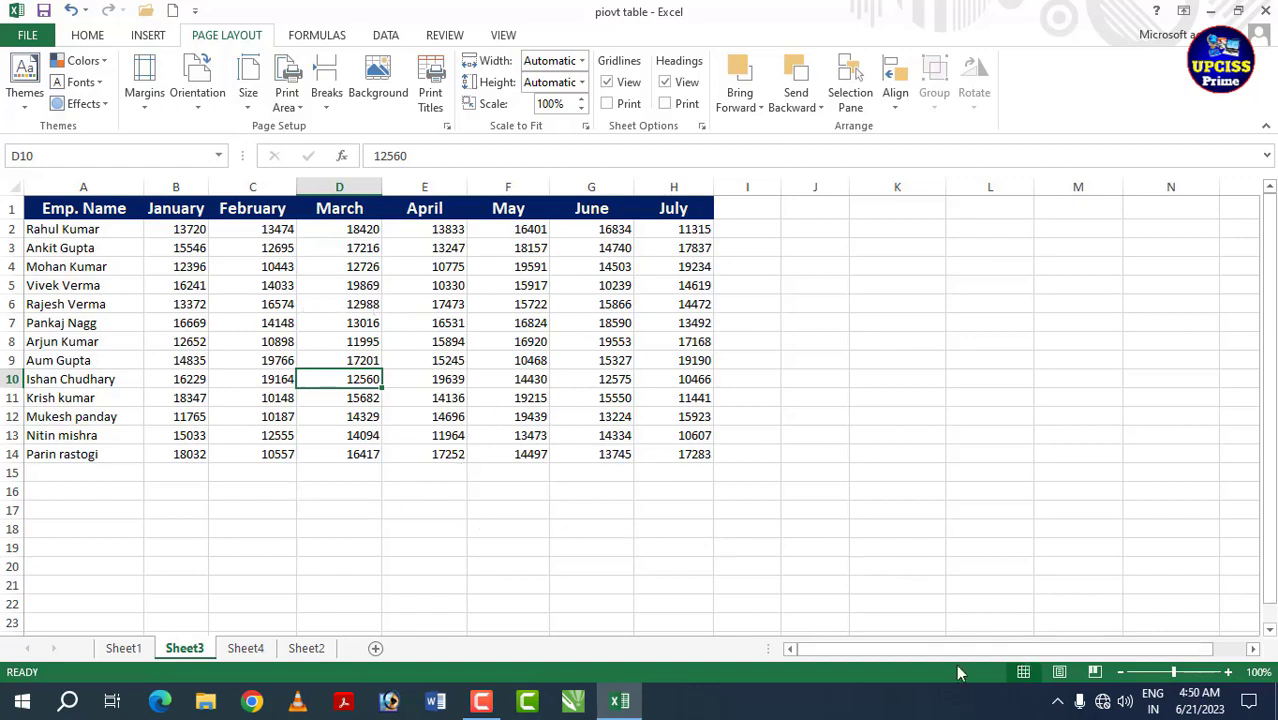
# Step: Switch the worksheet to Page Layout view and look over the page from header to footer
pyautogui.click(1059, 672)
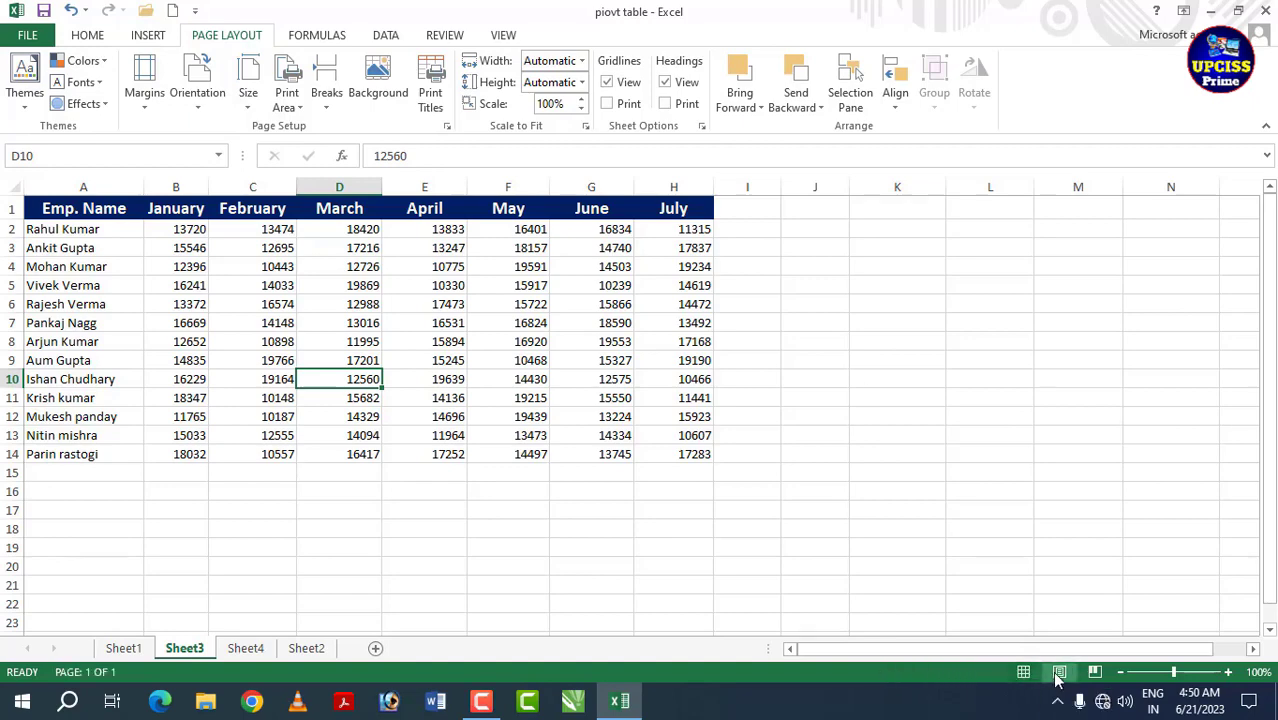
pyautogui.click(568, 388)
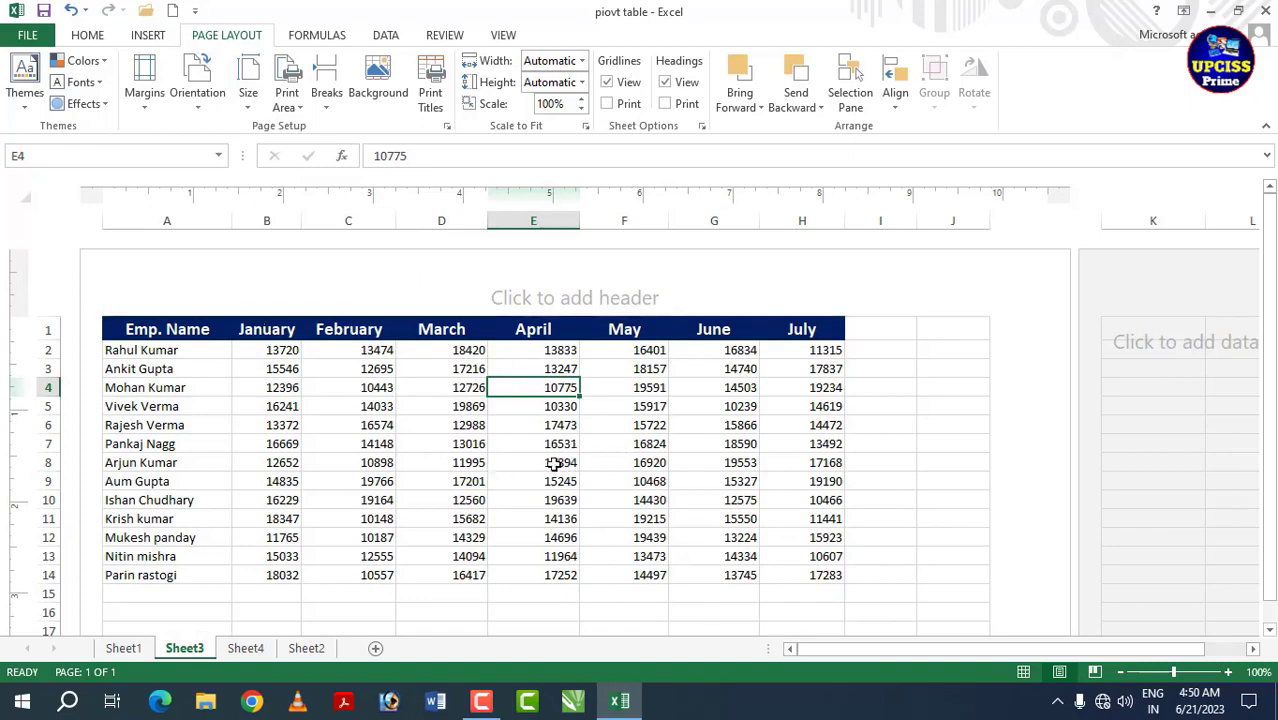
pyautogui.click(690, 481)
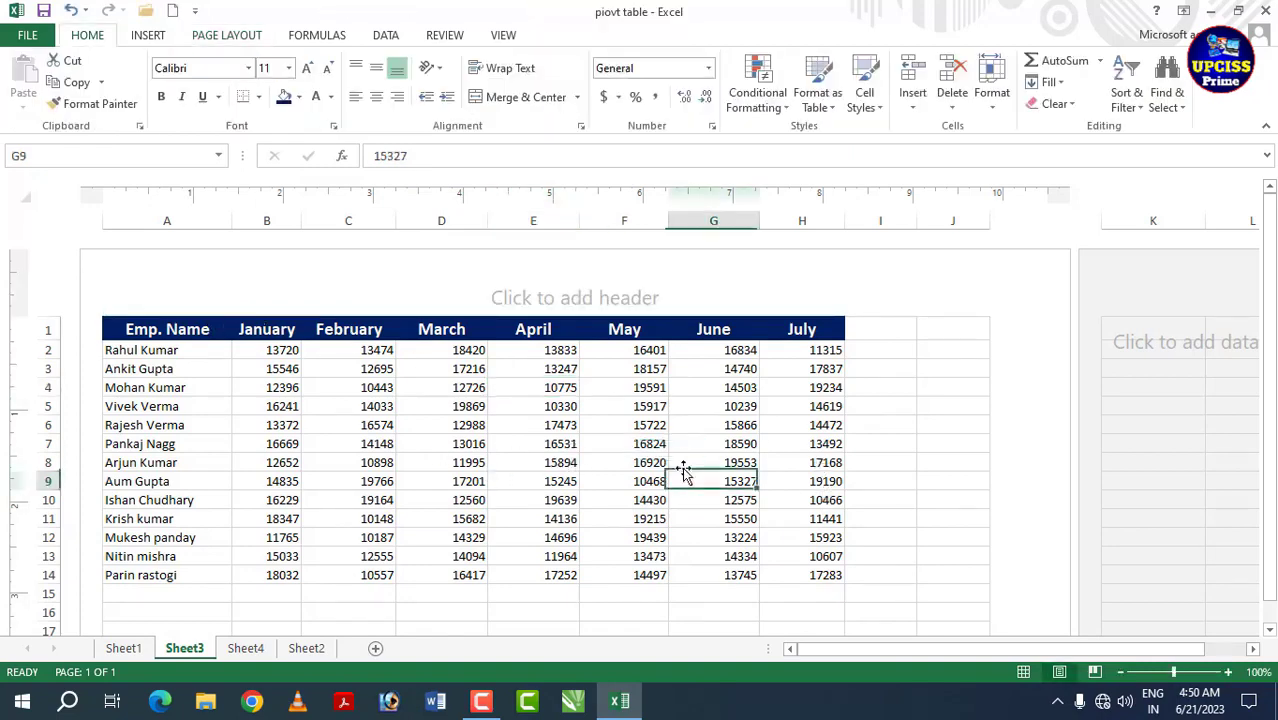
pyautogui.scroll(-4, 944, 377)
pyautogui.scroll(2, 882, 368)
pyautogui.scroll(-5, 533, 437)
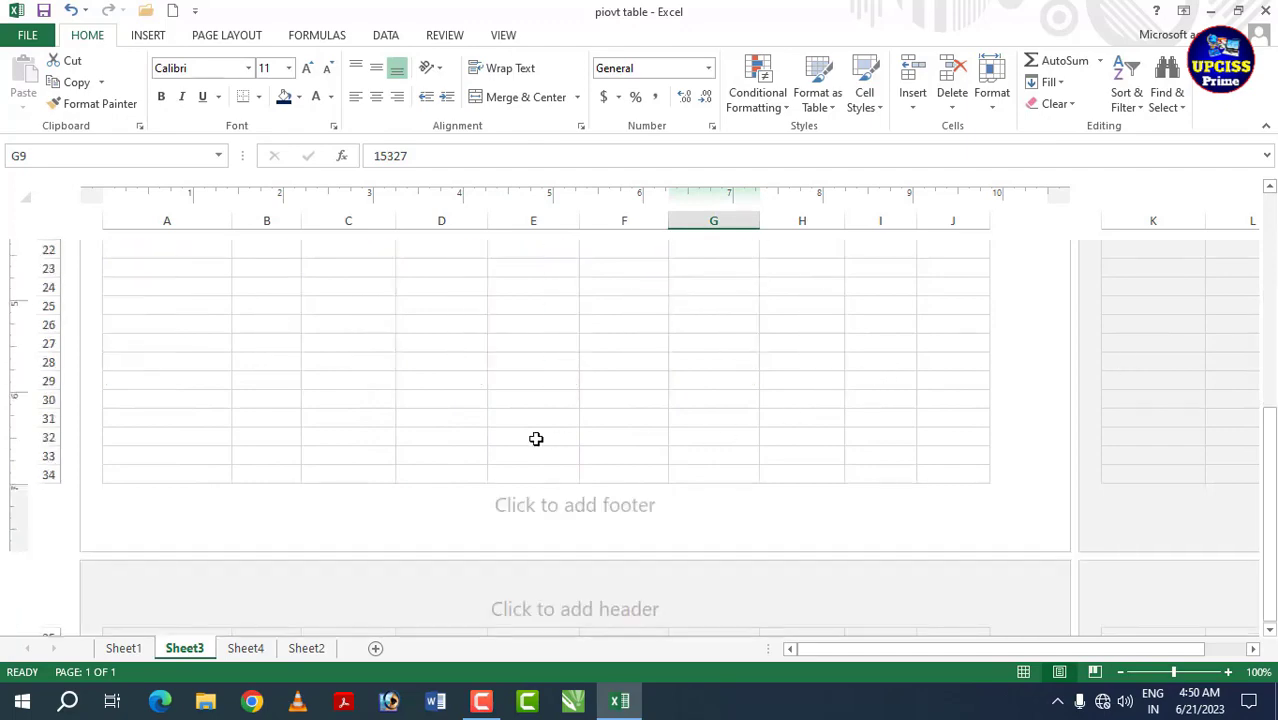
pyautogui.scroll(7, 645, 470)
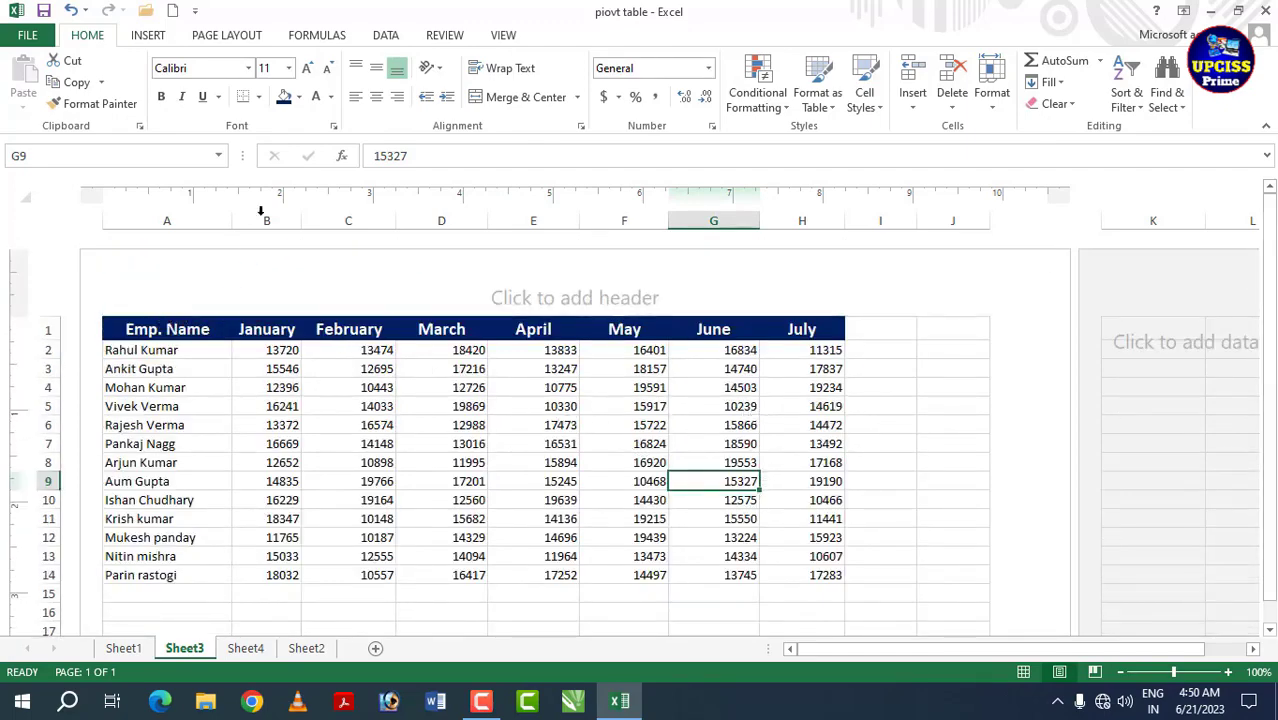
pyautogui.click(228, 36)
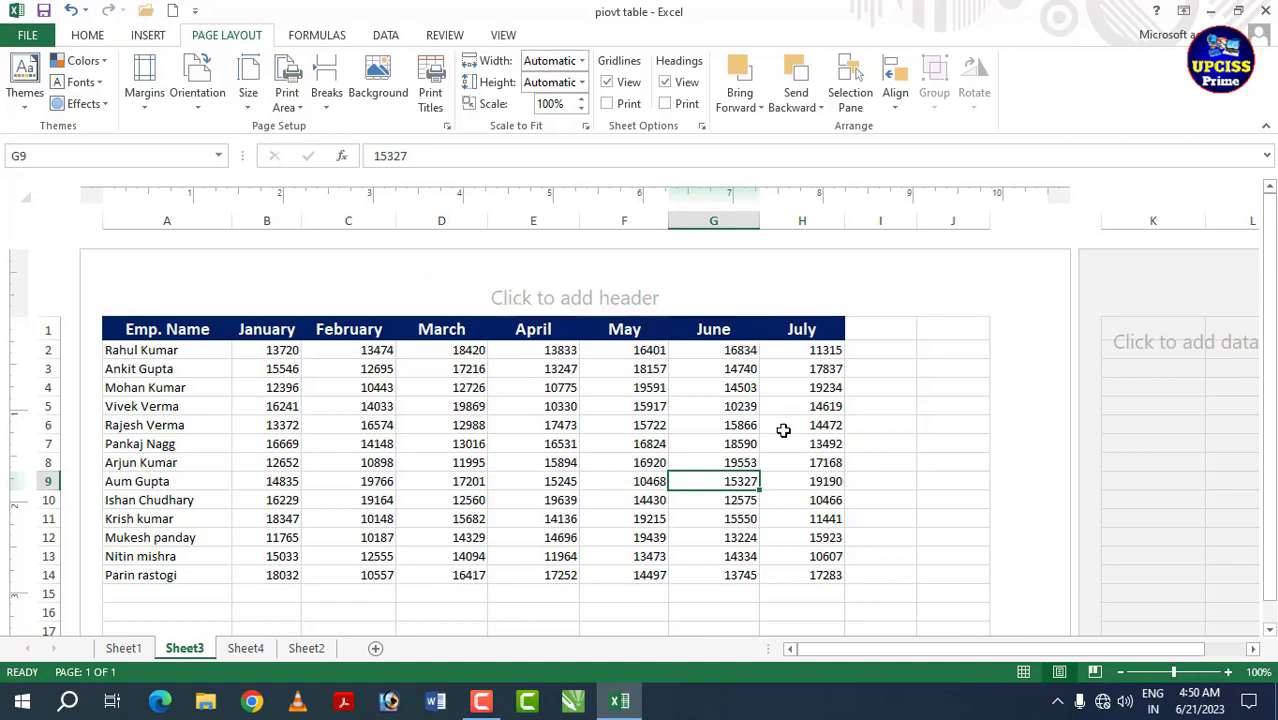
# Step: Apply the Narrow page margins and change the worksheet to the Normal margin preset
pyautogui.click(146, 92)
pyautogui.click(226, 306)
pyautogui.click(146, 108)
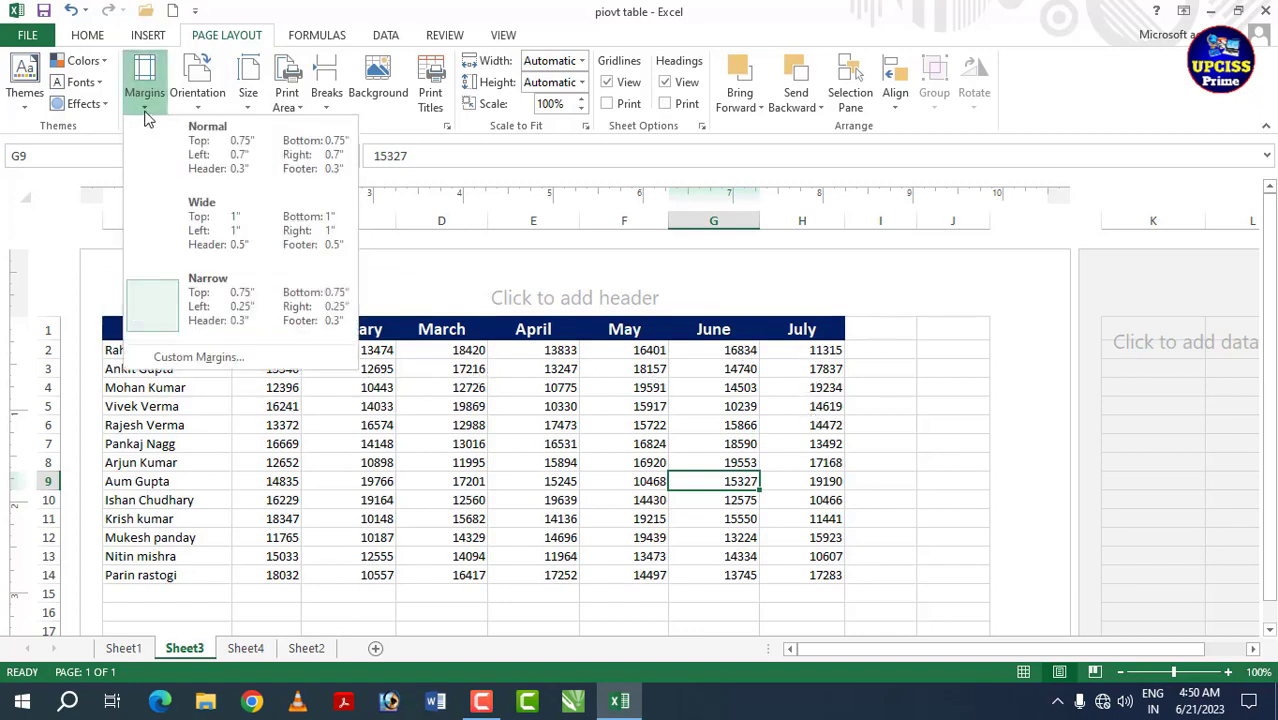
pyautogui.click(220, 160)
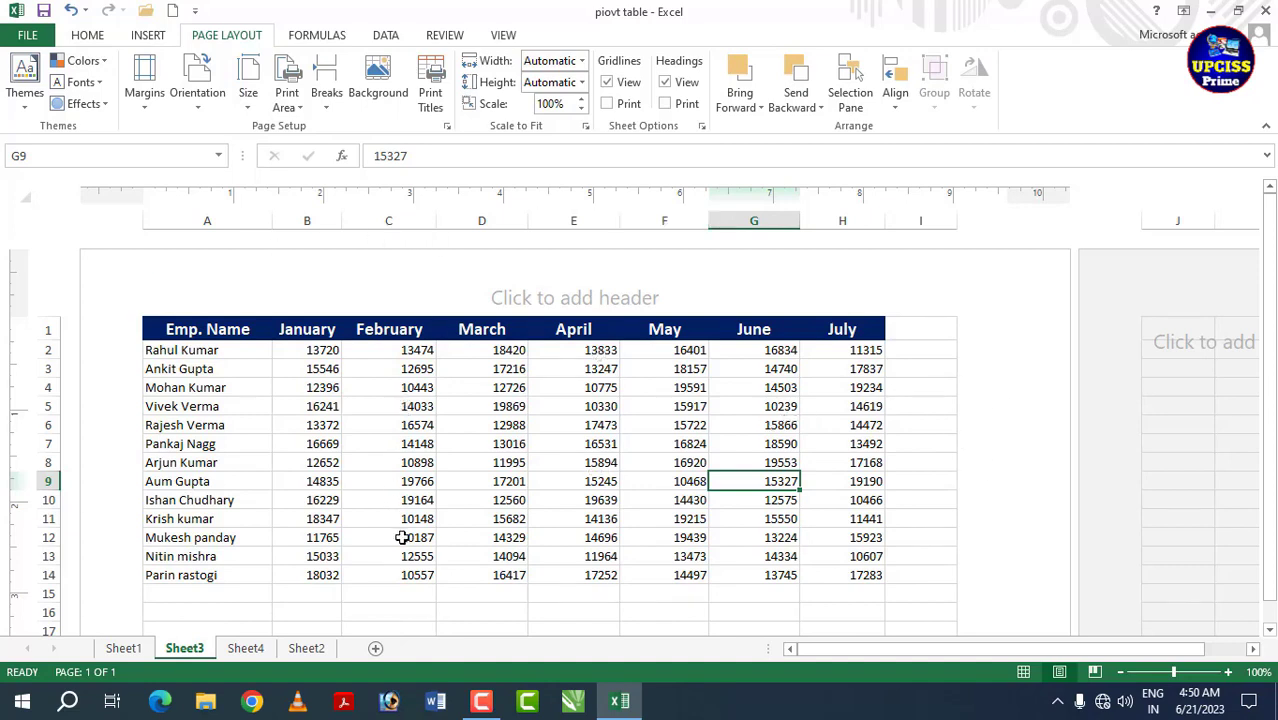
# Step: Set custom page margins of 1" top, 1.2" left and right, and 1.25" bottom
pyautogui.click(150, 95)
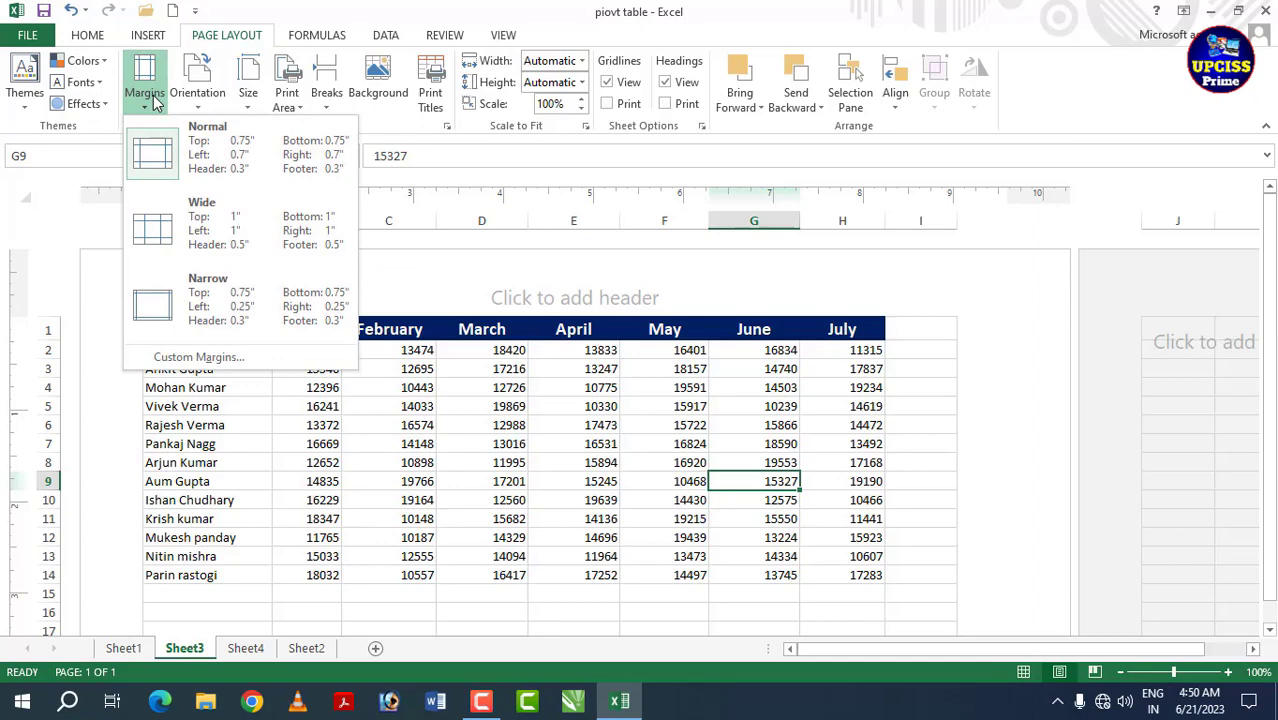
pyautogui.click(178, 360)
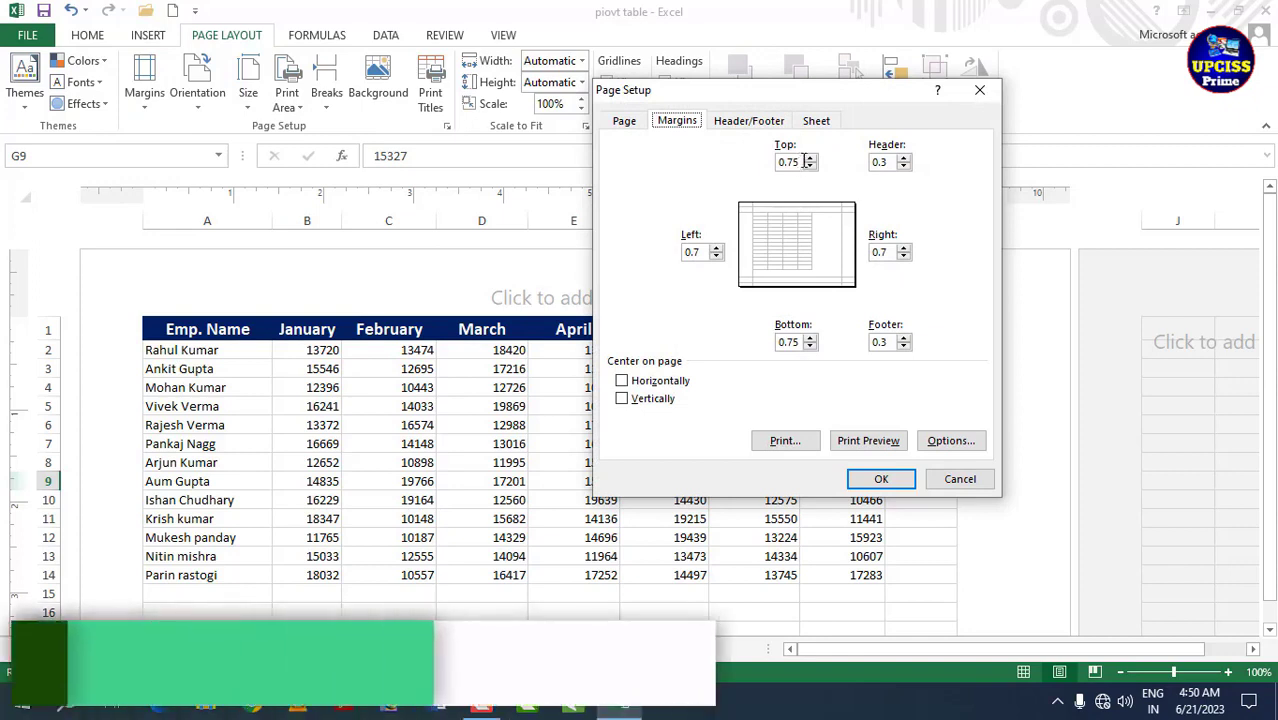
pyautogui.click(810, 158)
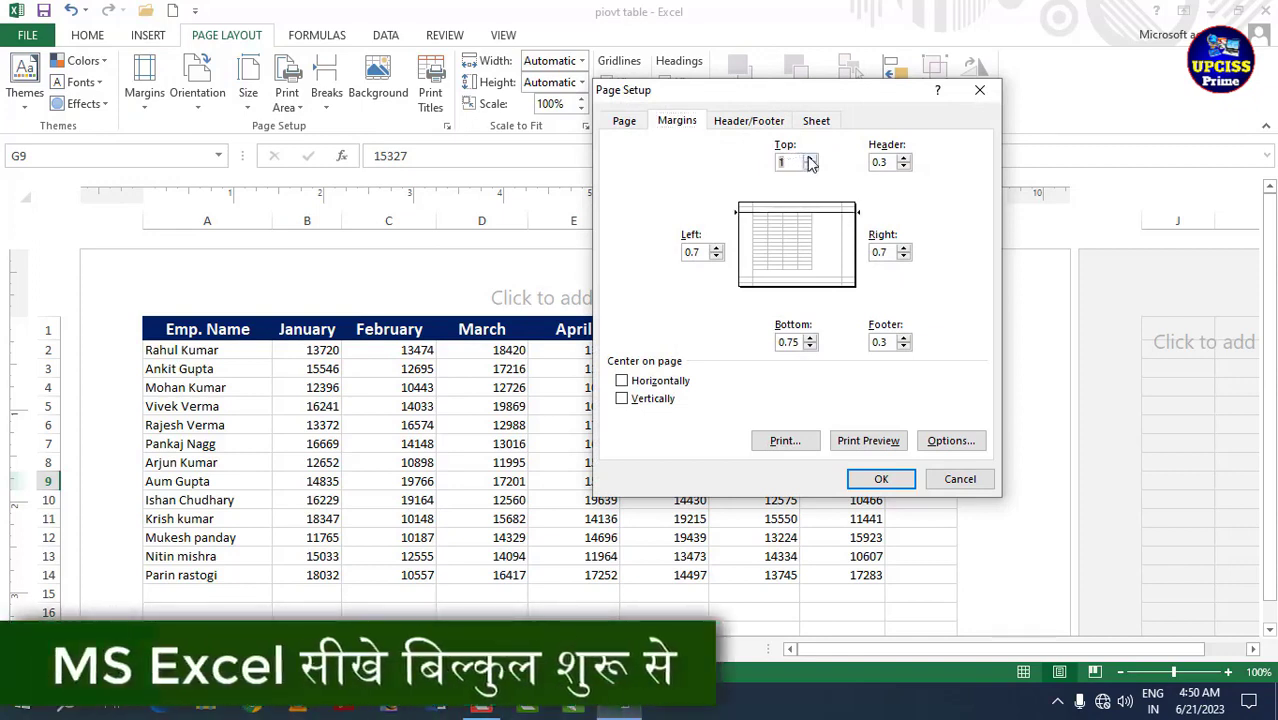
pyautogui.click(716, 248)
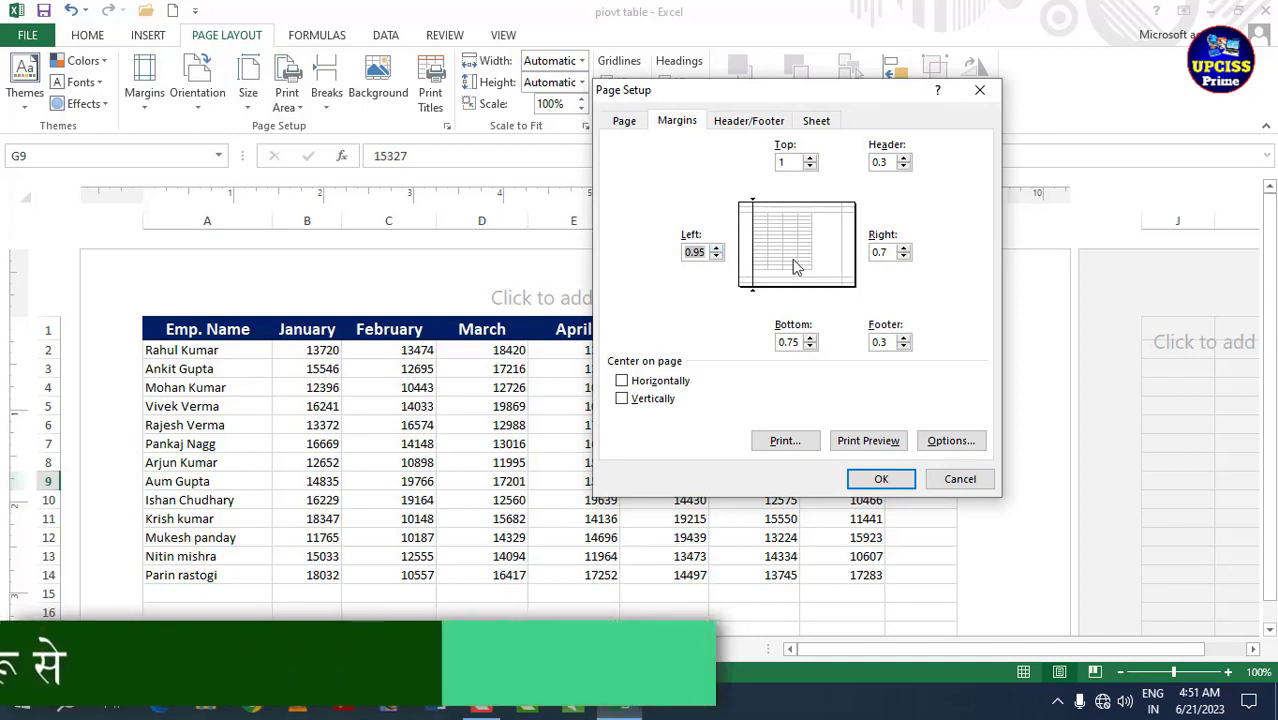
pyautogui.click(716, 248)
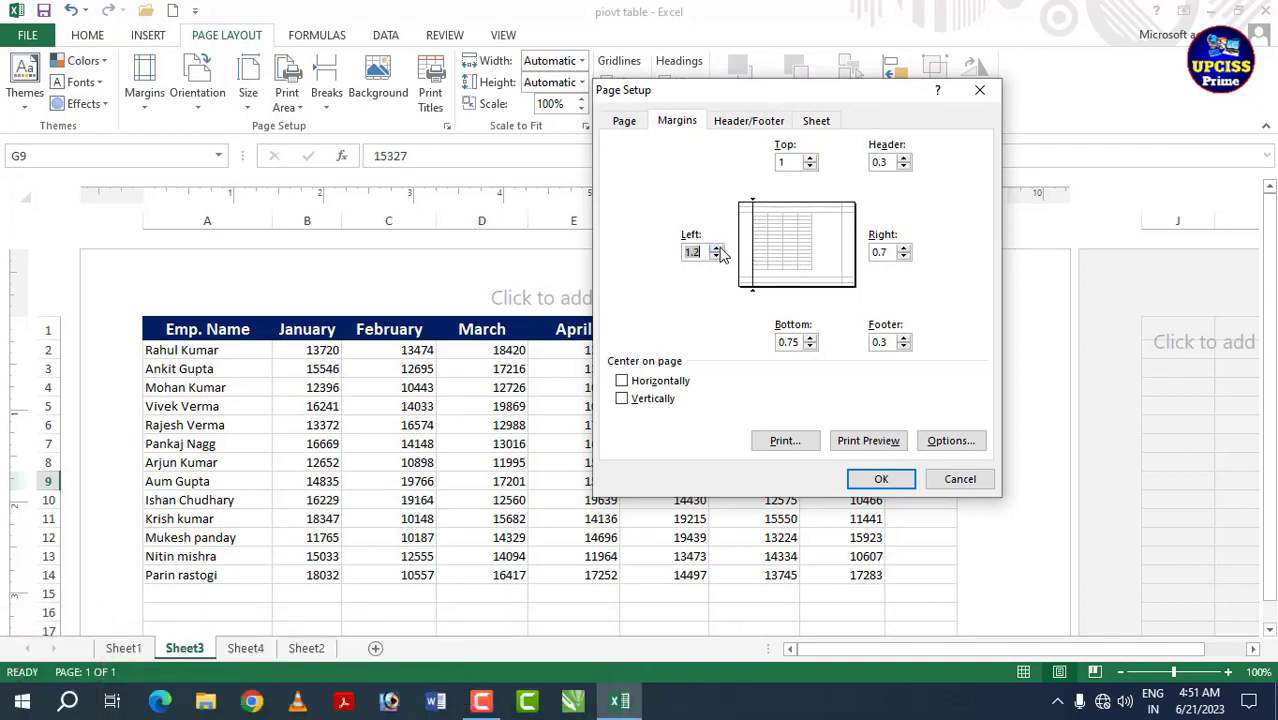
pyautogui.click(904, 249)
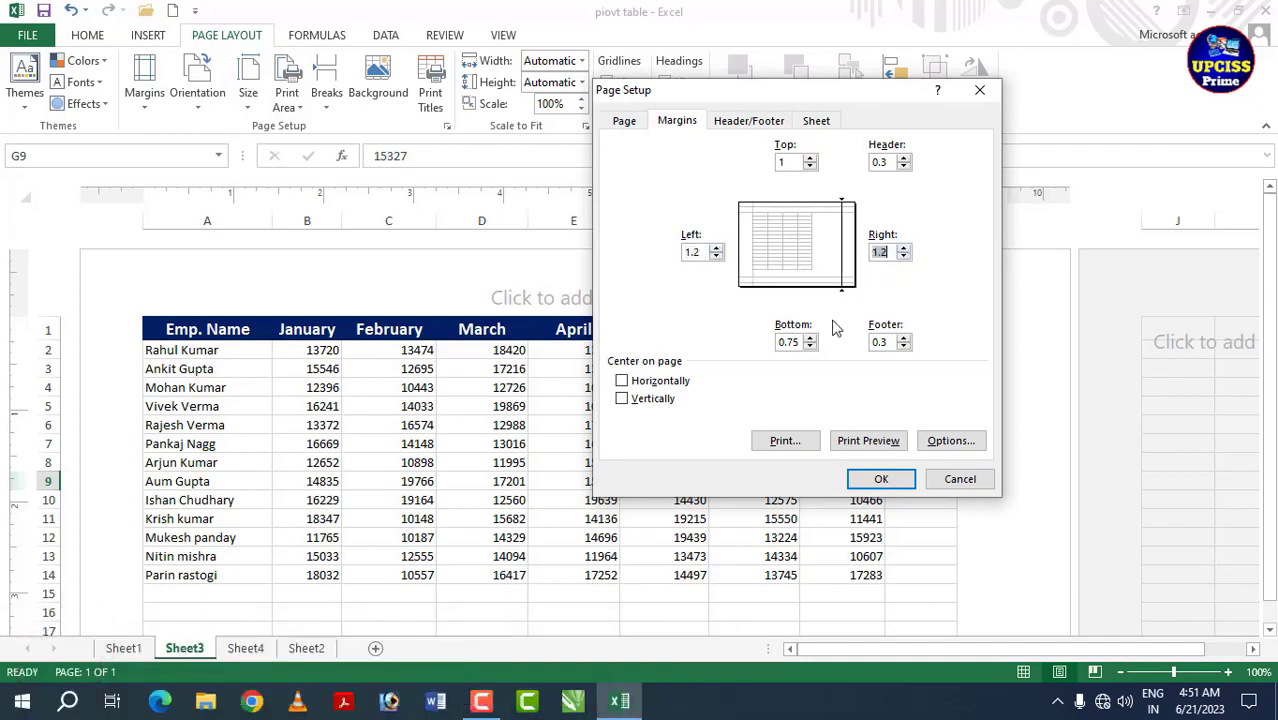
pyautogui.click(810, 338)
pyautogui.click(810, 338)
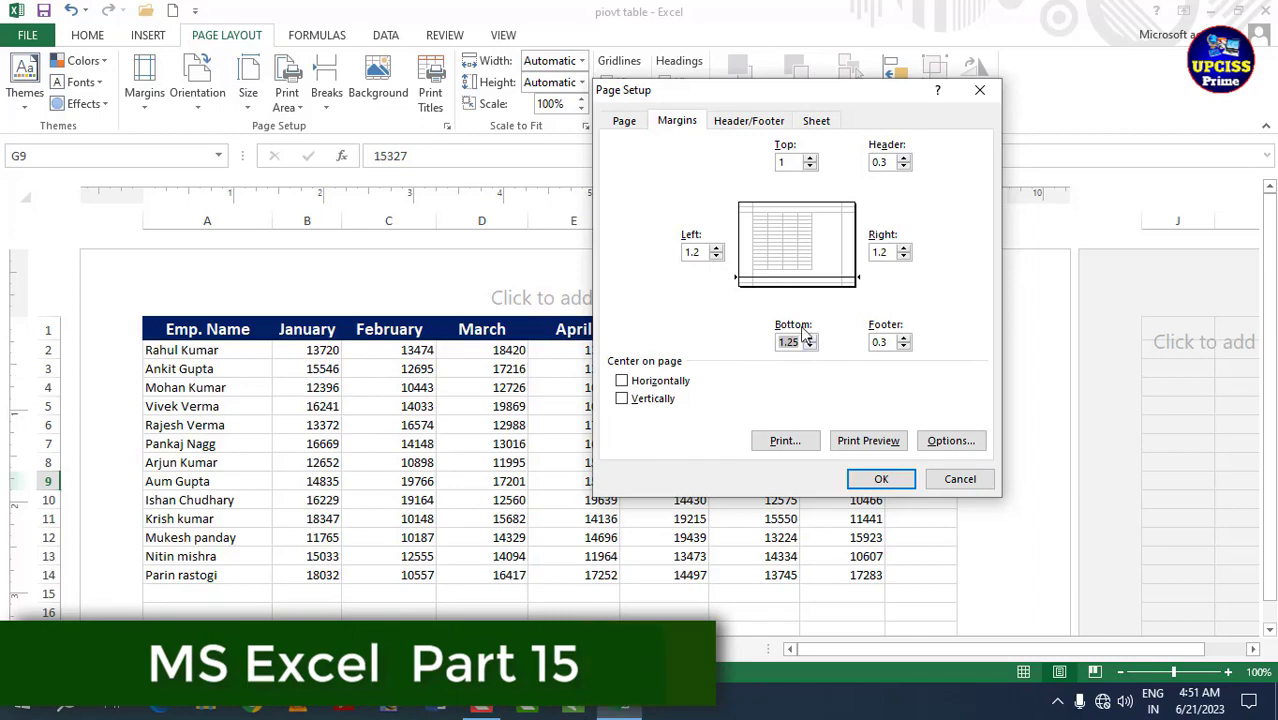
pyautogui.click(881, 479)
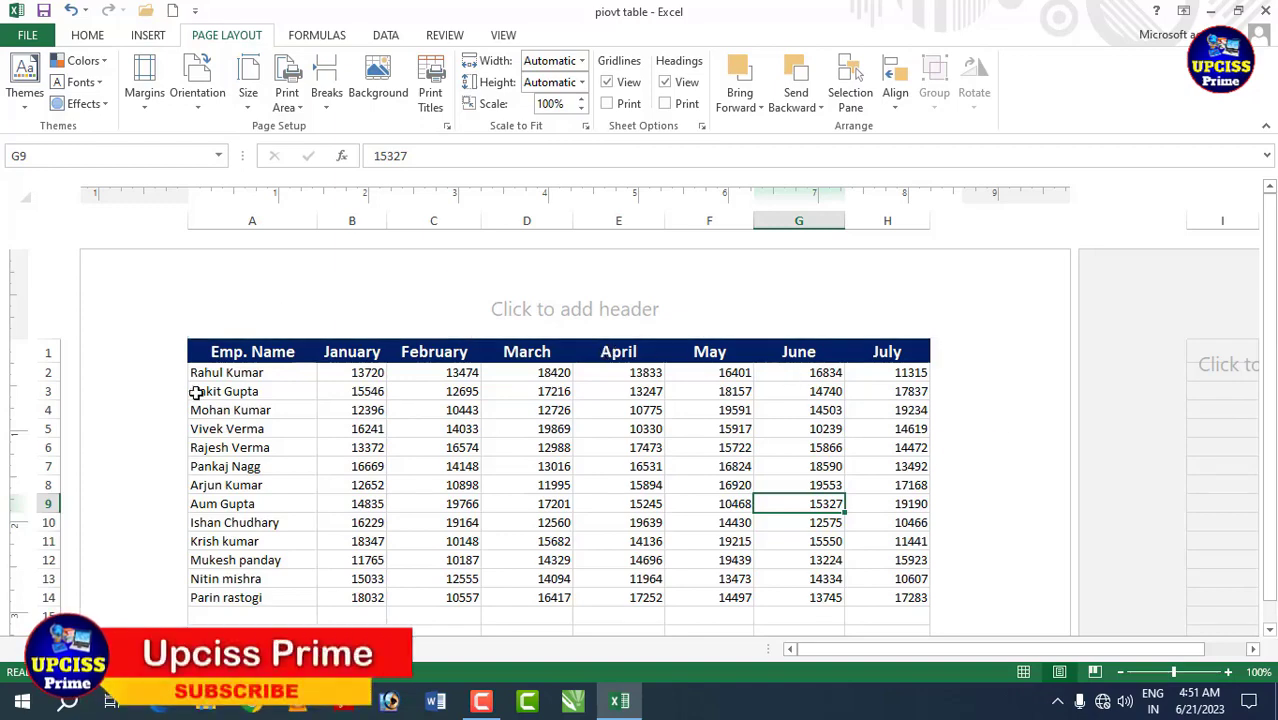
# Step: Look over the page with its custom margins and replace them with the Normal margin preset
pyautogui.scroll(-5, 322, 400)
pyautogui.scroll(7, 440, 525)
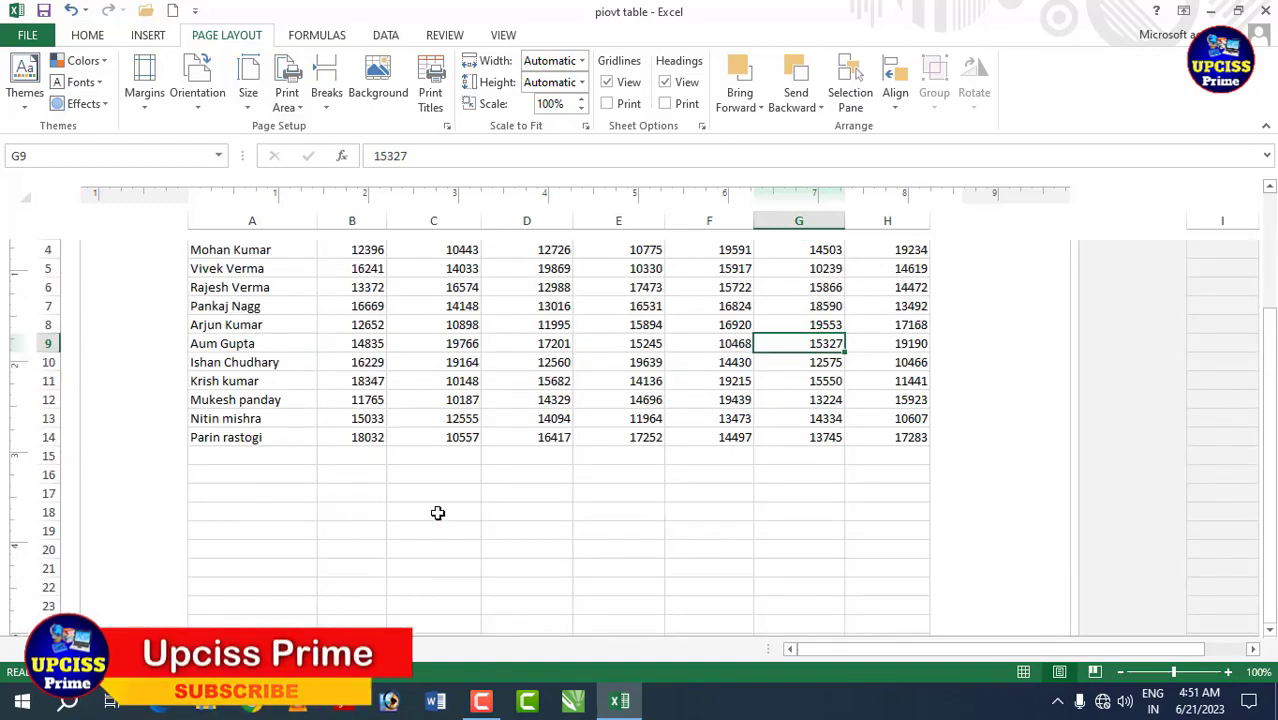
pyautogui.click(1121, 673)
pyautogui.click(1121, 673)
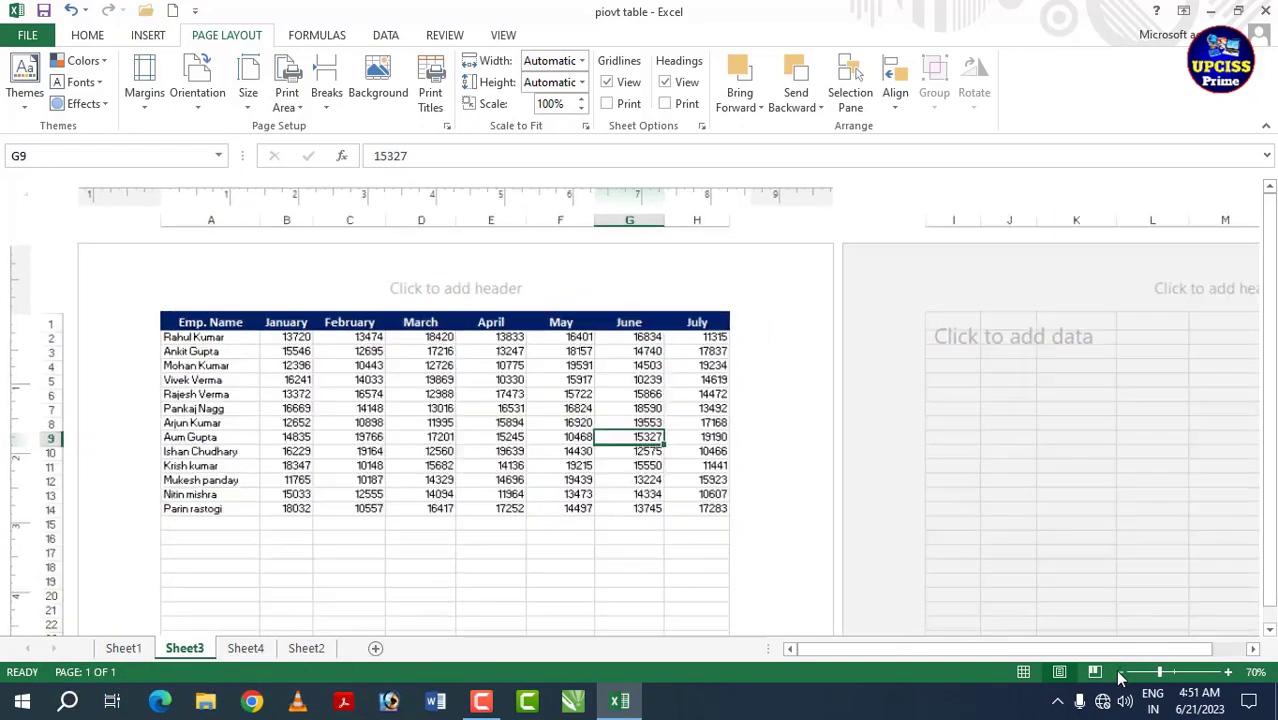
pyautogui.click(1121, 673)
pyautogui.click(1121, 673)
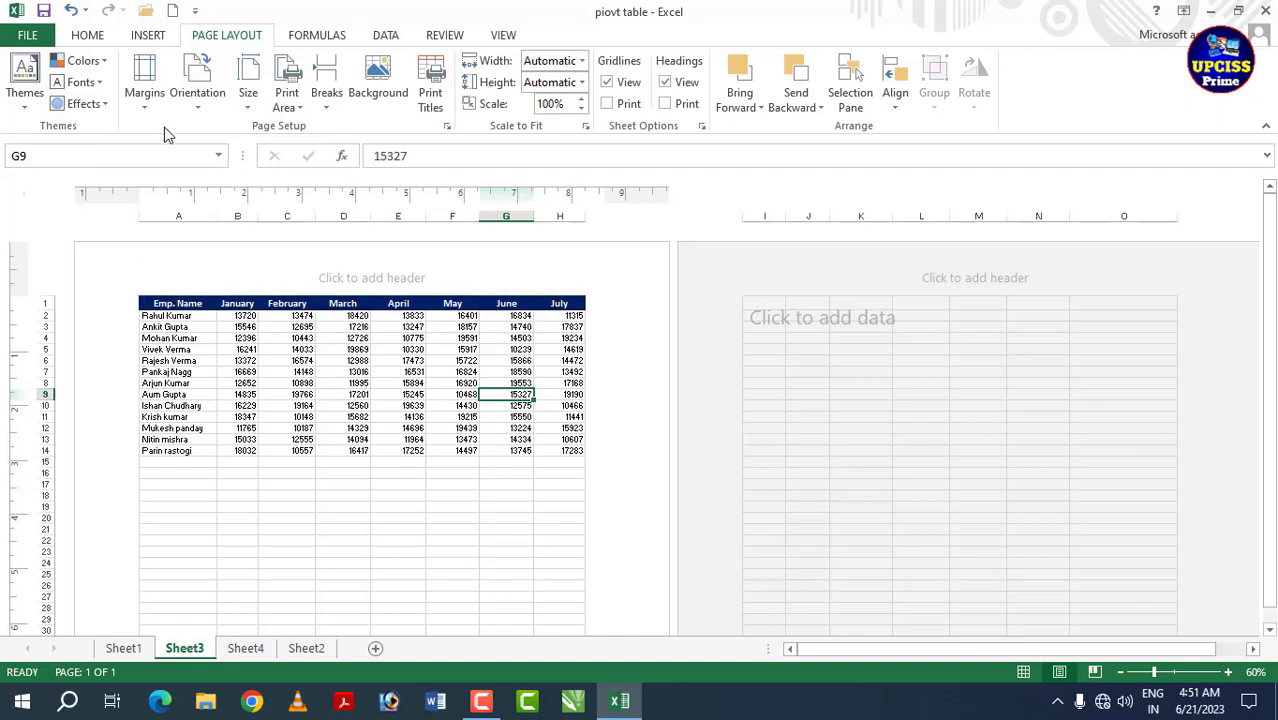
pyautogui.click(152, 100)
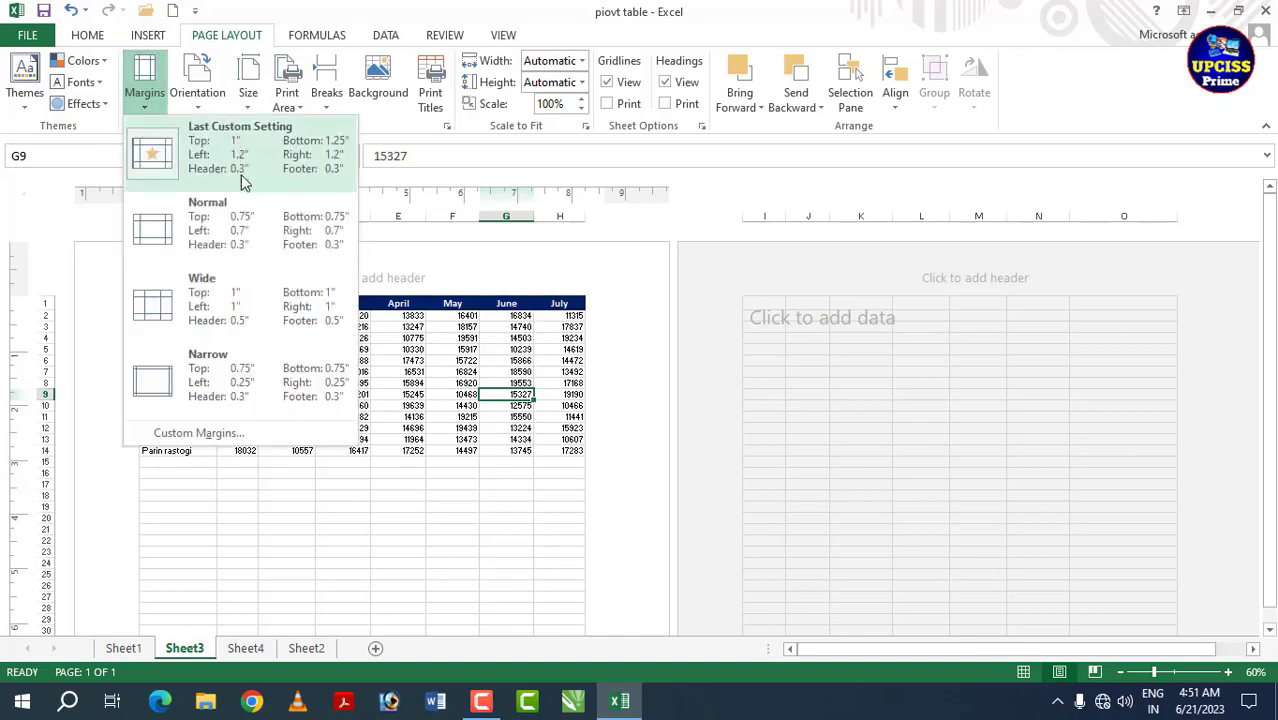
pyautogui.click(495, 285)
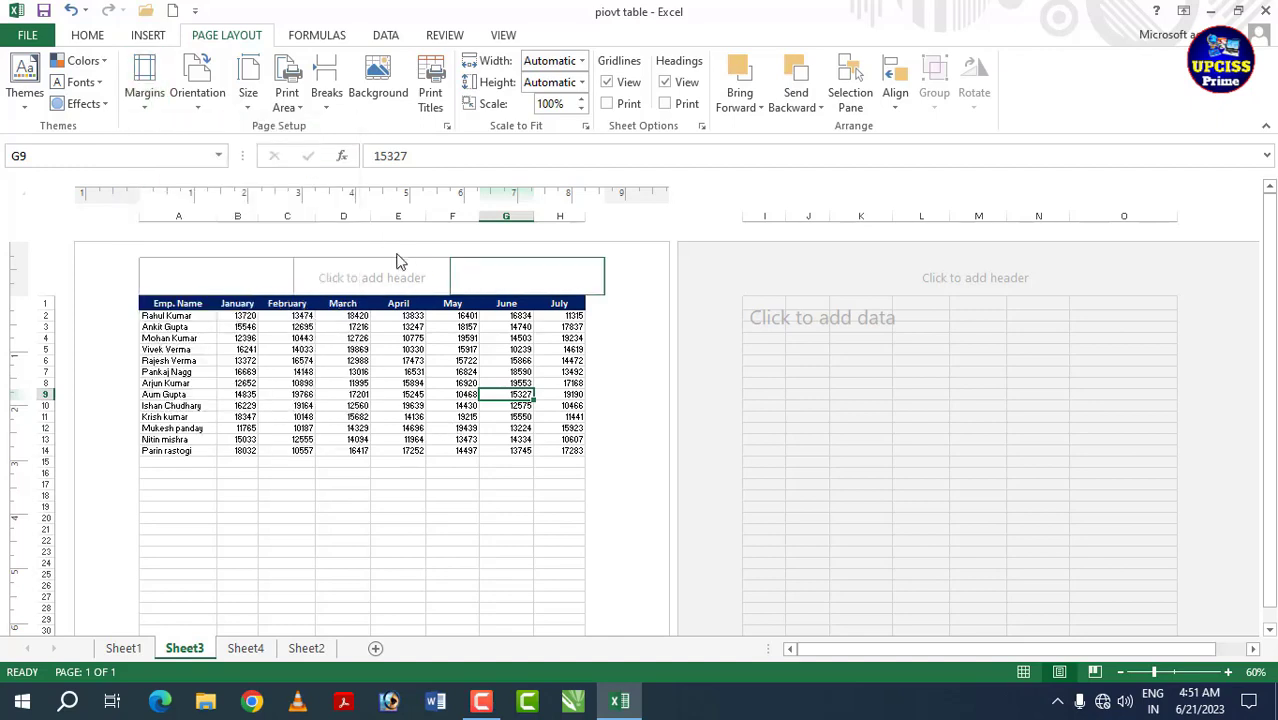
pyautogui.click(150, 100)
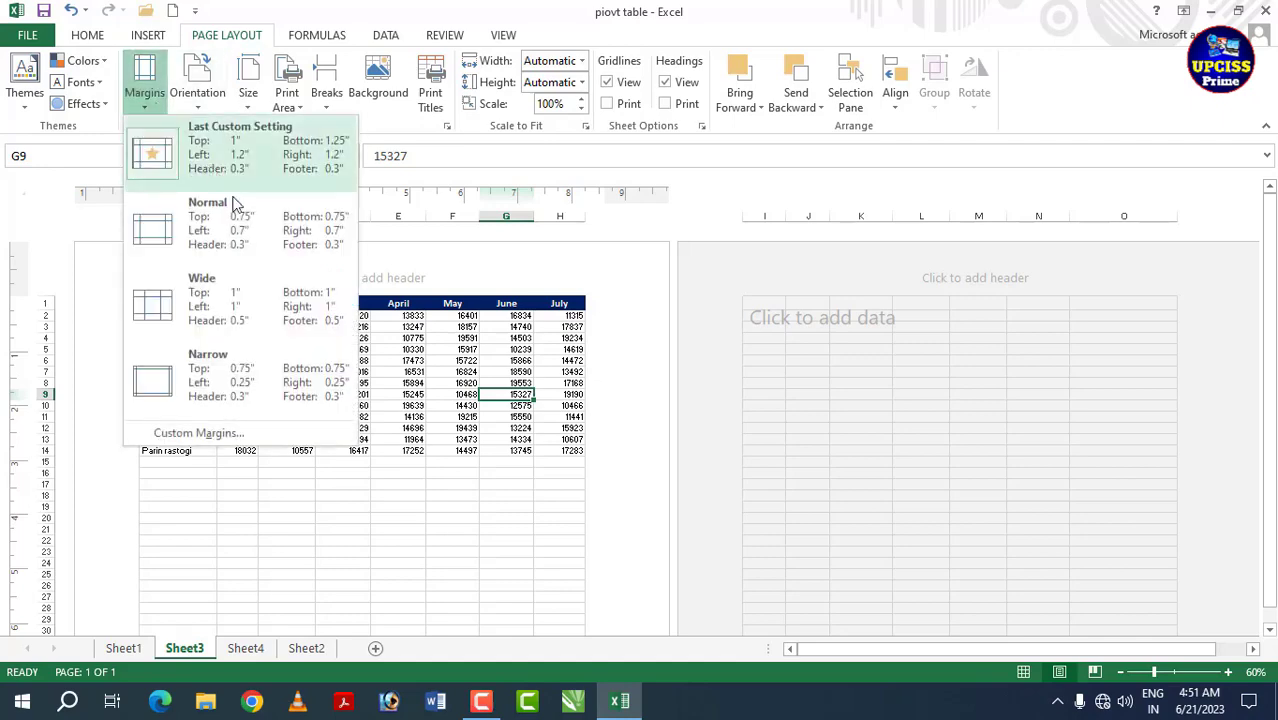
pyautogui.click(240, 229)
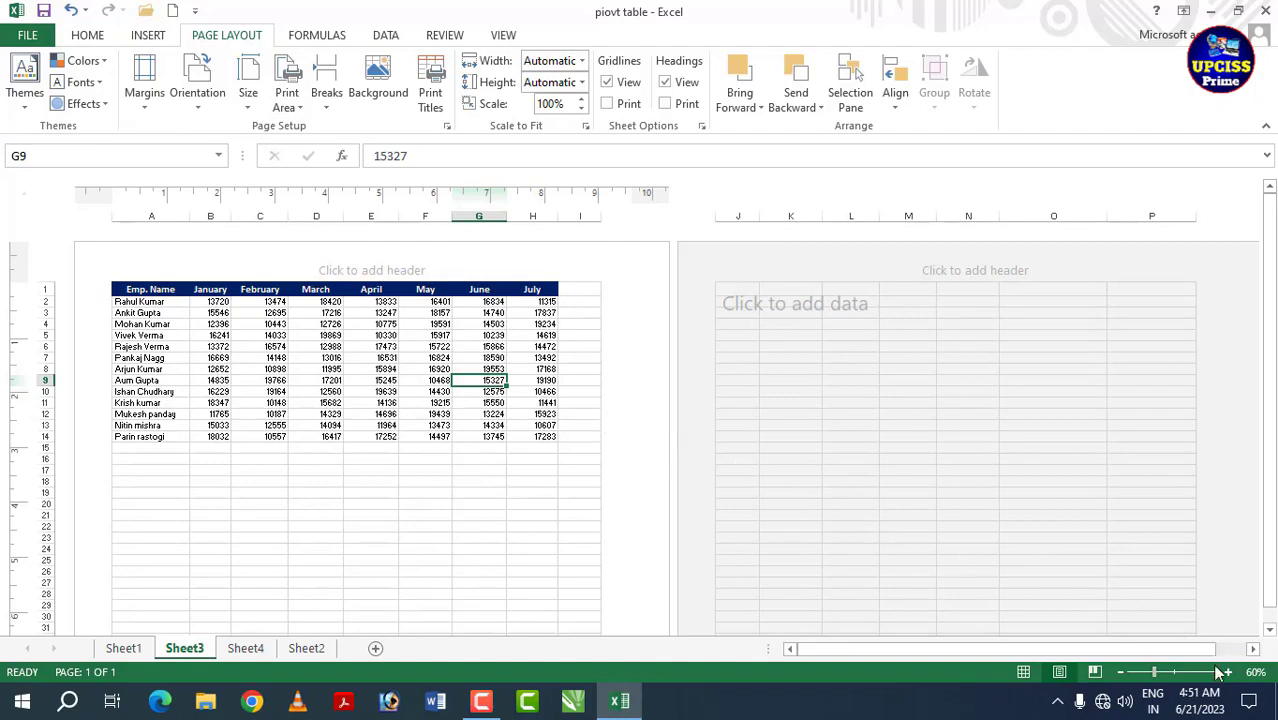
# Step: Return the zoom to 100% and switch the worksheet back to Normal view
pyautogui.click(1233, 673)
pyautogui.click(1233, 673)
pyautogui.click(1233, 673)
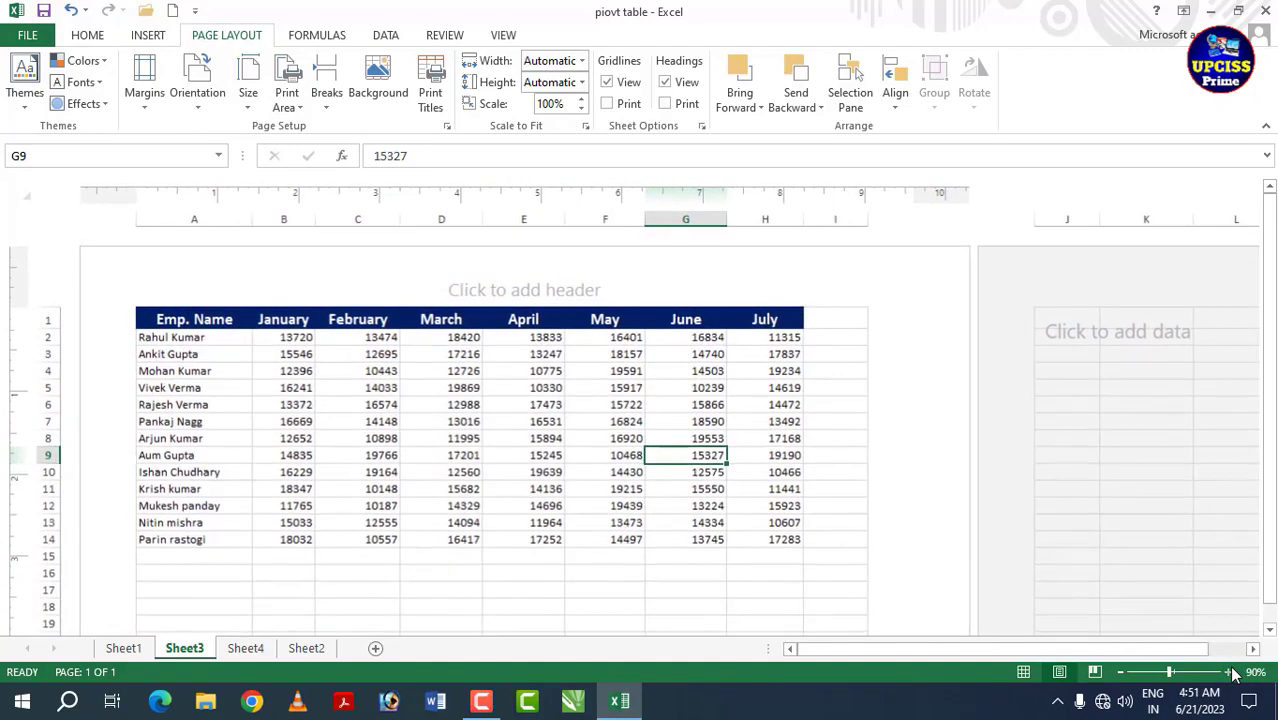
pyautogui.click(1233, 673)
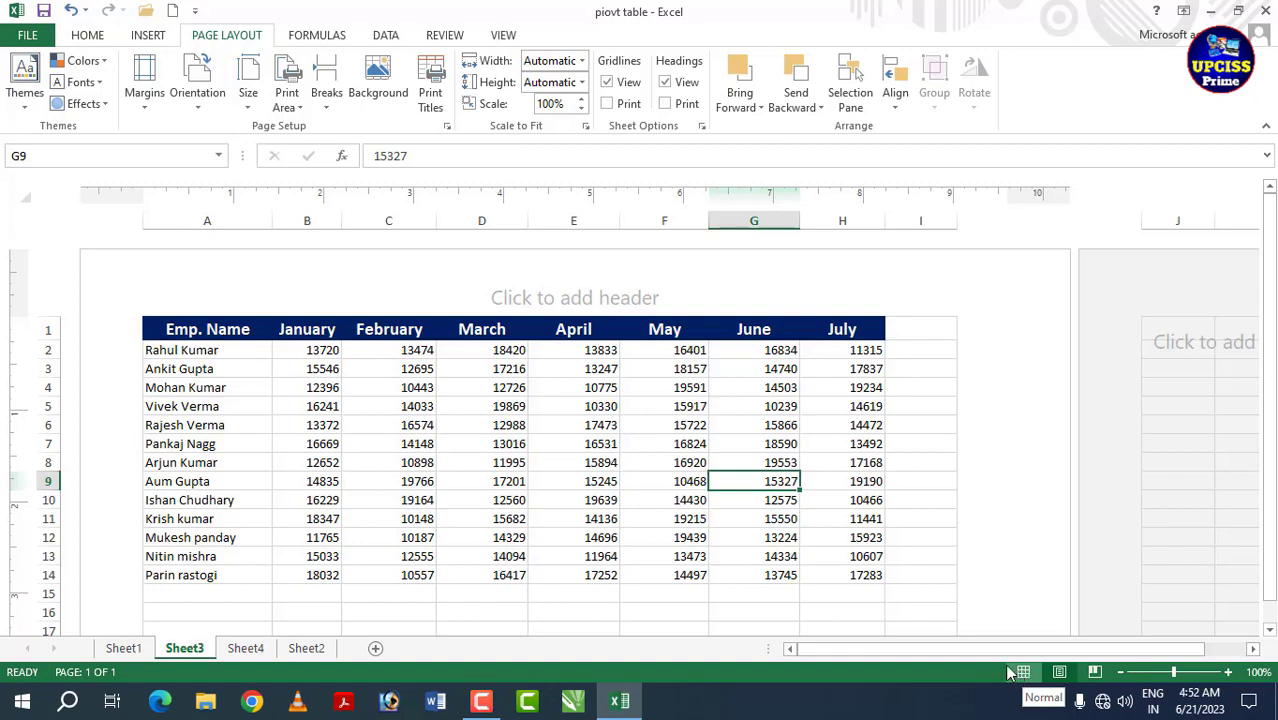
pyautogui.click(503, 35)
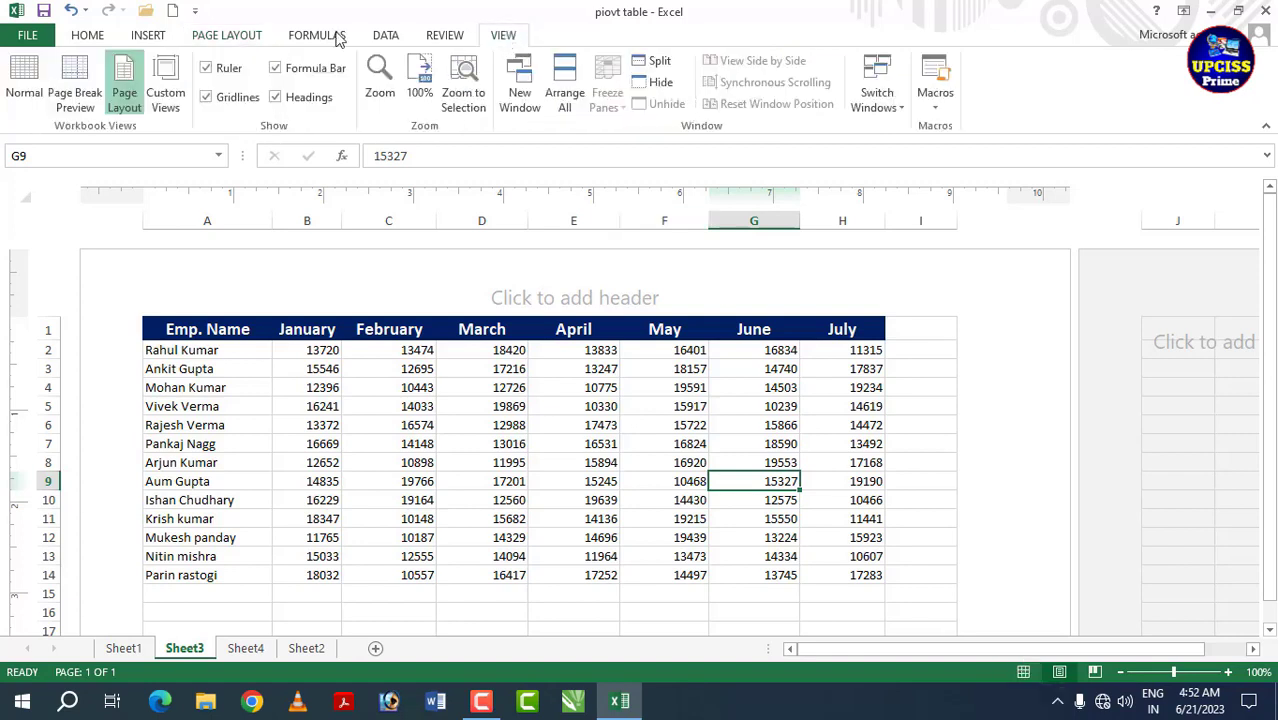
pyautogui.click(30, 70)
pyautogui.click(456, 380)
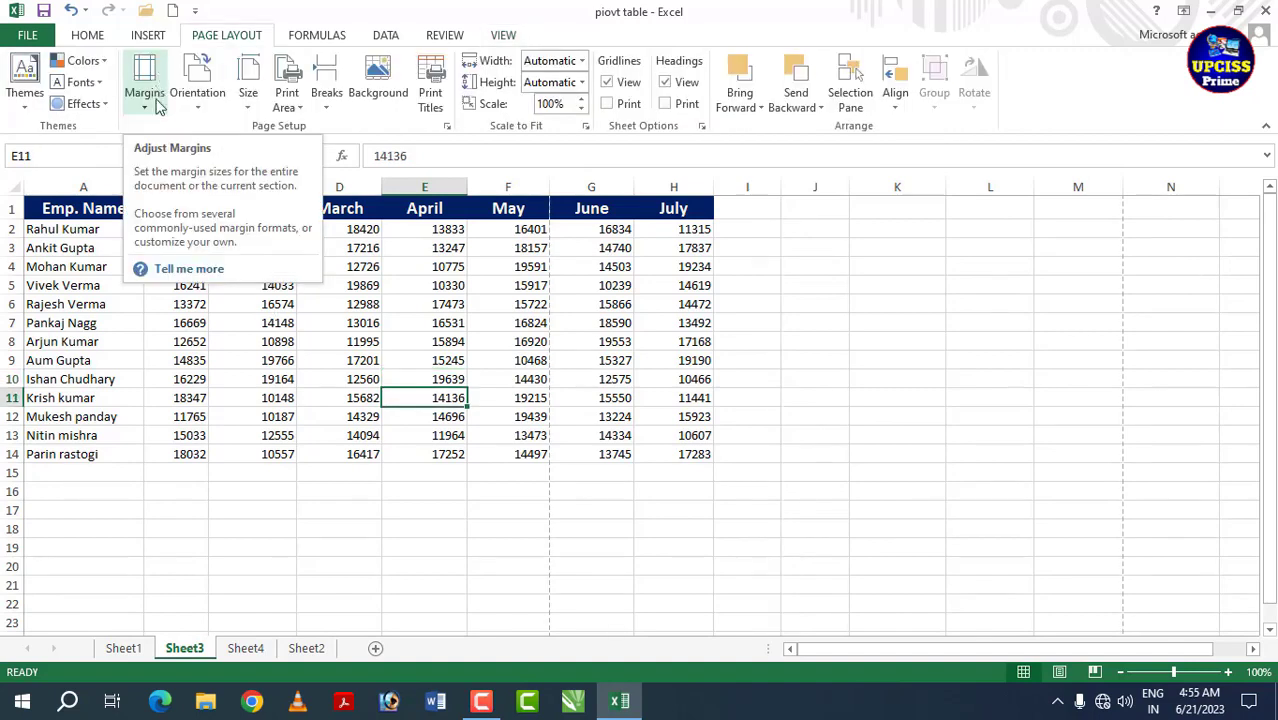
# Step: View the page orientation choices for the table and close them without picking one
pyautogui.click(384, 304)
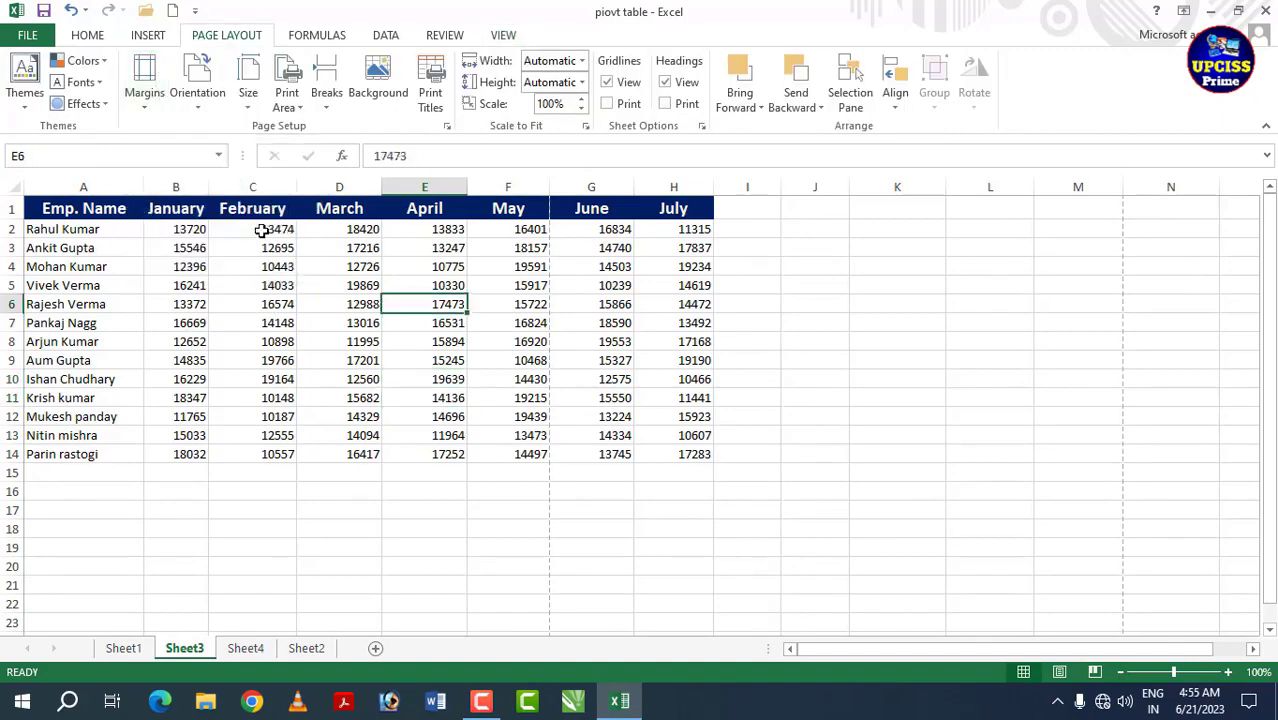
pyautogui.click(207, 108)
pyautogui.click(203, 108)
pyautogui.click(203, 108)
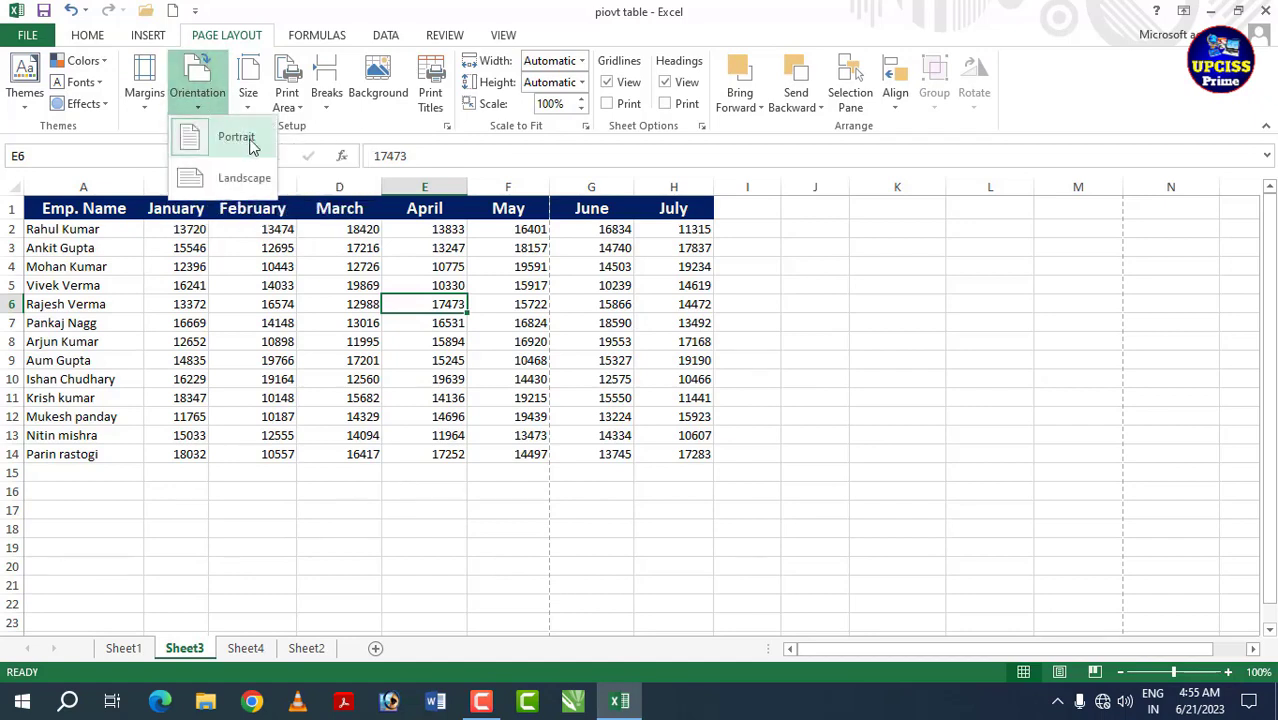
pyautogui.click(342, 320)
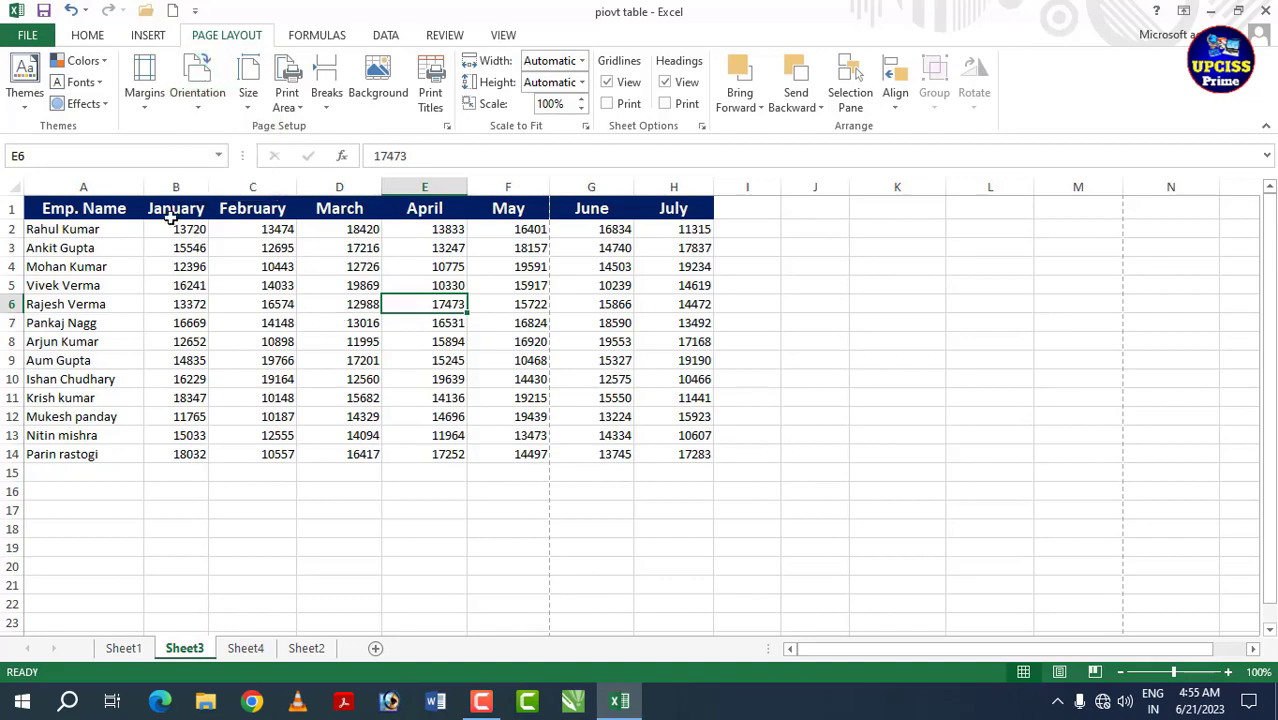
pyautogui.moveTo(64, 208); pyautogui.dragTo(505, 436)
pyautogui.click(447, 383)
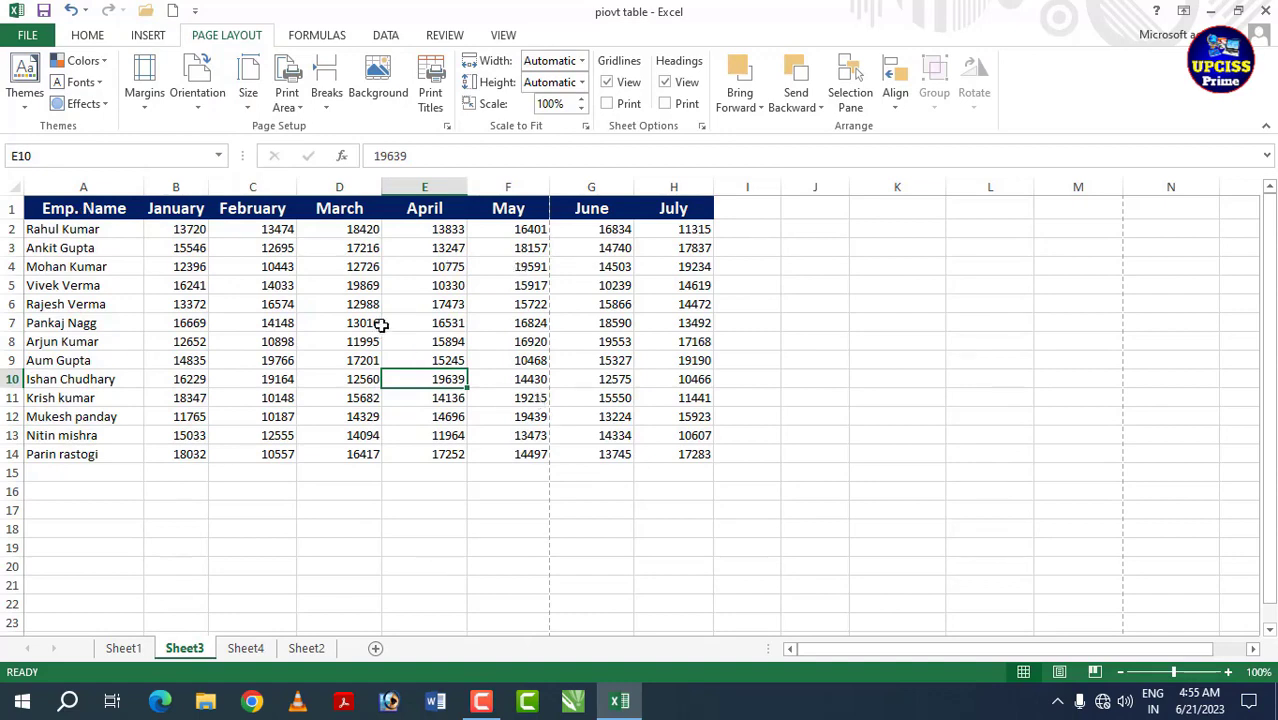
pyautogui.click(198, 95)
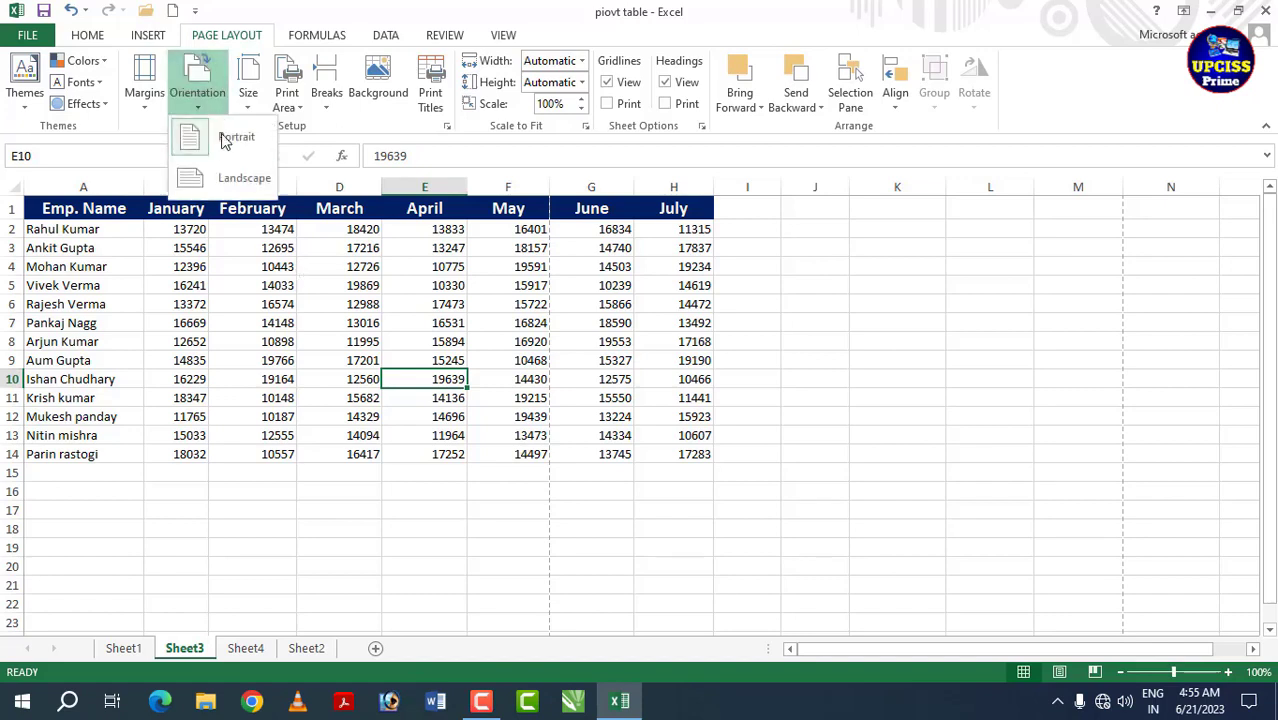
pyautogui.click(340, 318)
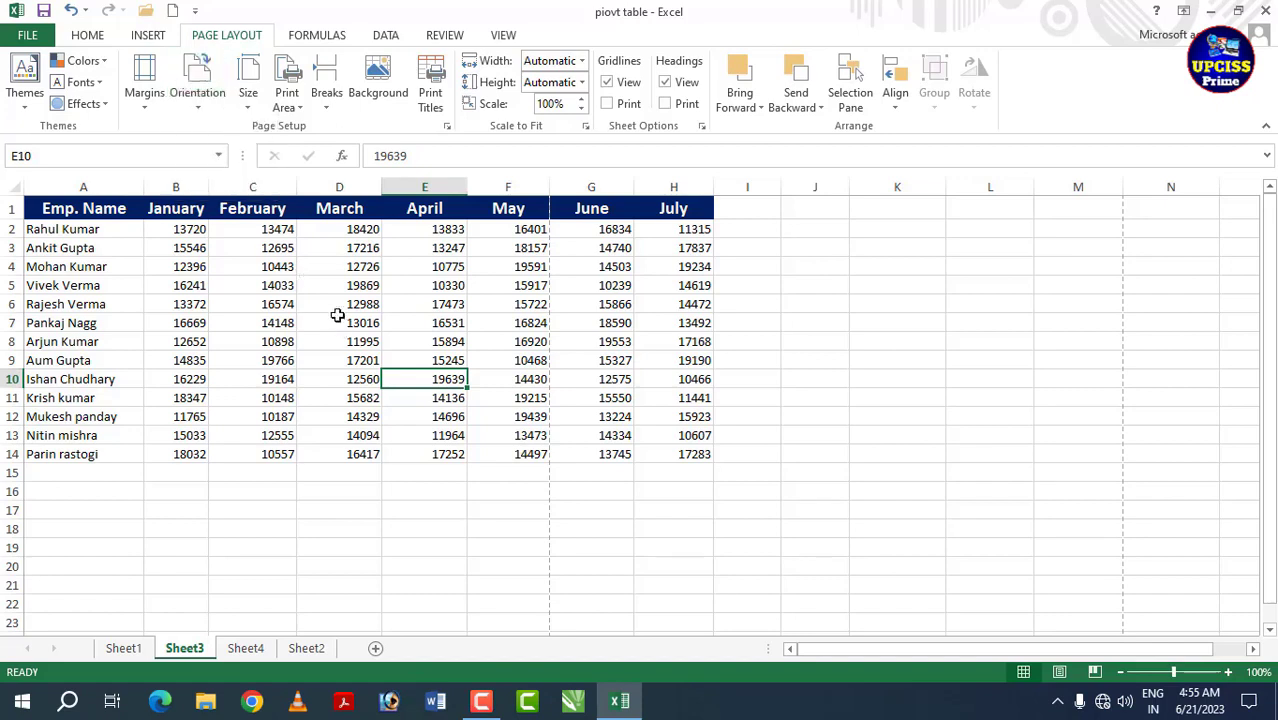
# Step: Examine the sheet's portrait print preview enlarged and return to the worksheet
pyautogui.hotkey('ctrl', 'p')
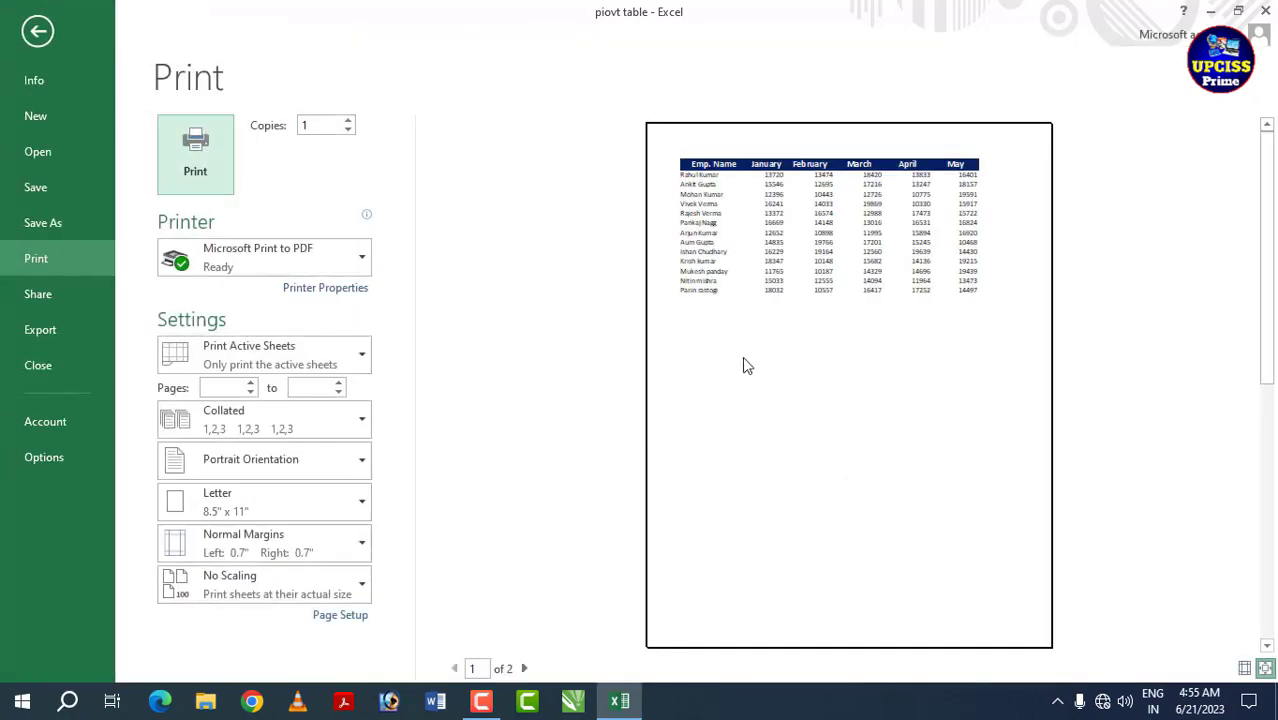
pyautogui.click(787, 380)
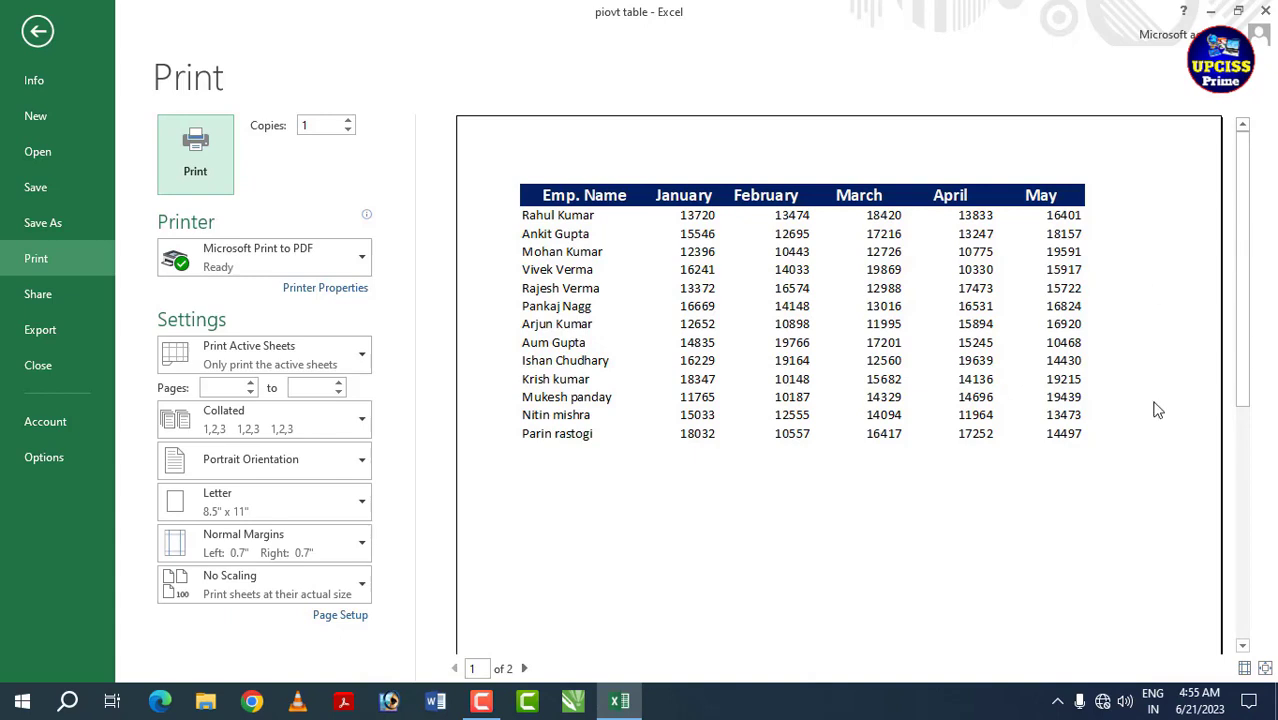
pyautogui.click(37, 31)
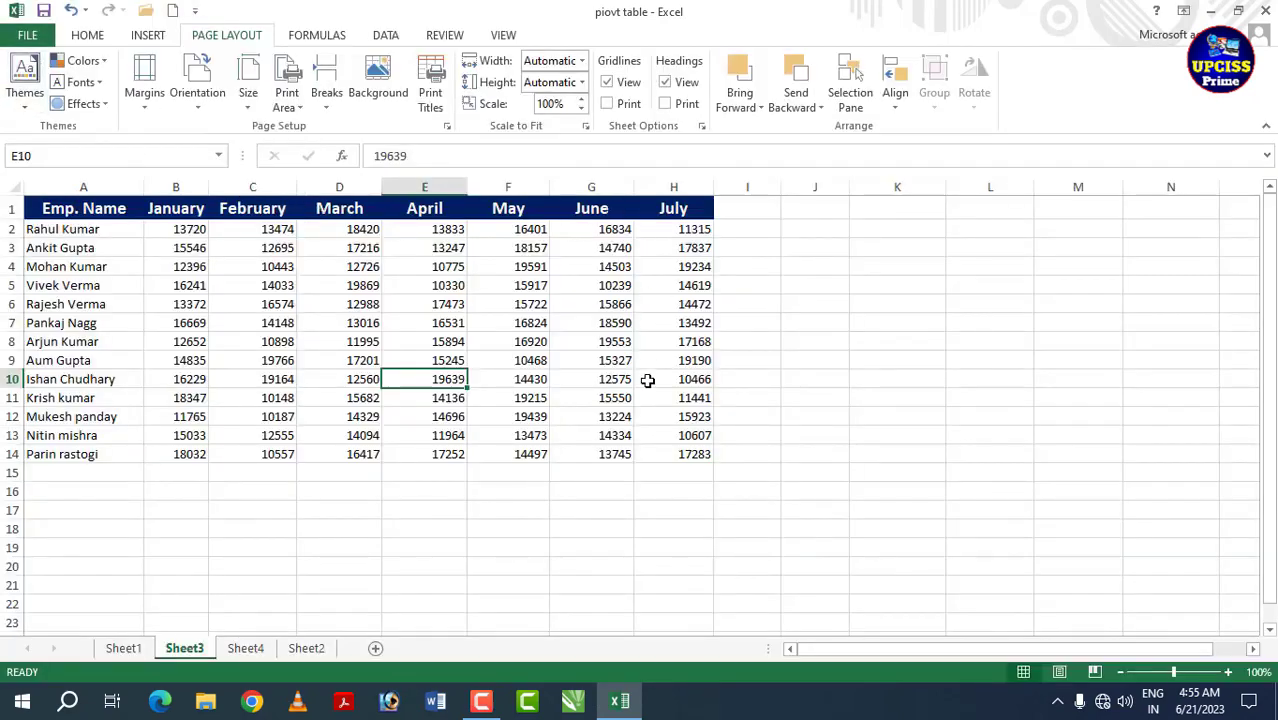
# Step: Set the page orientation to Landscape and check the table in the print preview
pyautogui.click(200, 110)
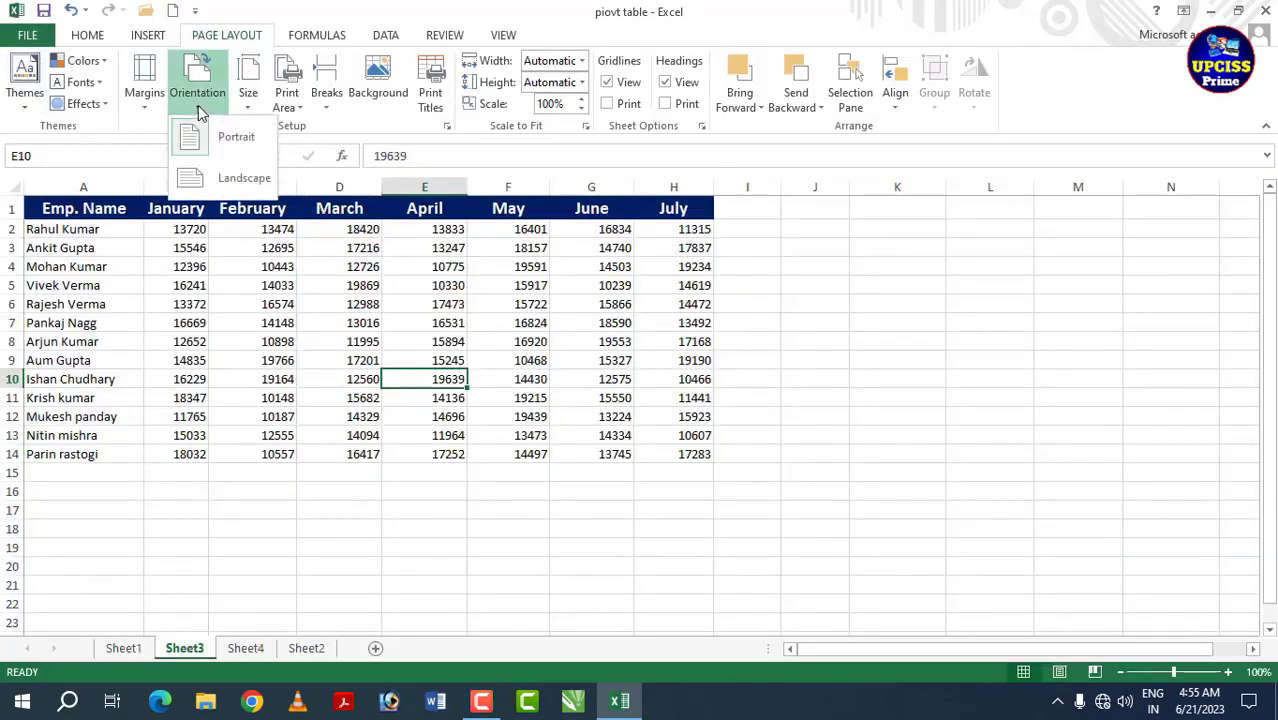
pyautogui.click(240, 180)
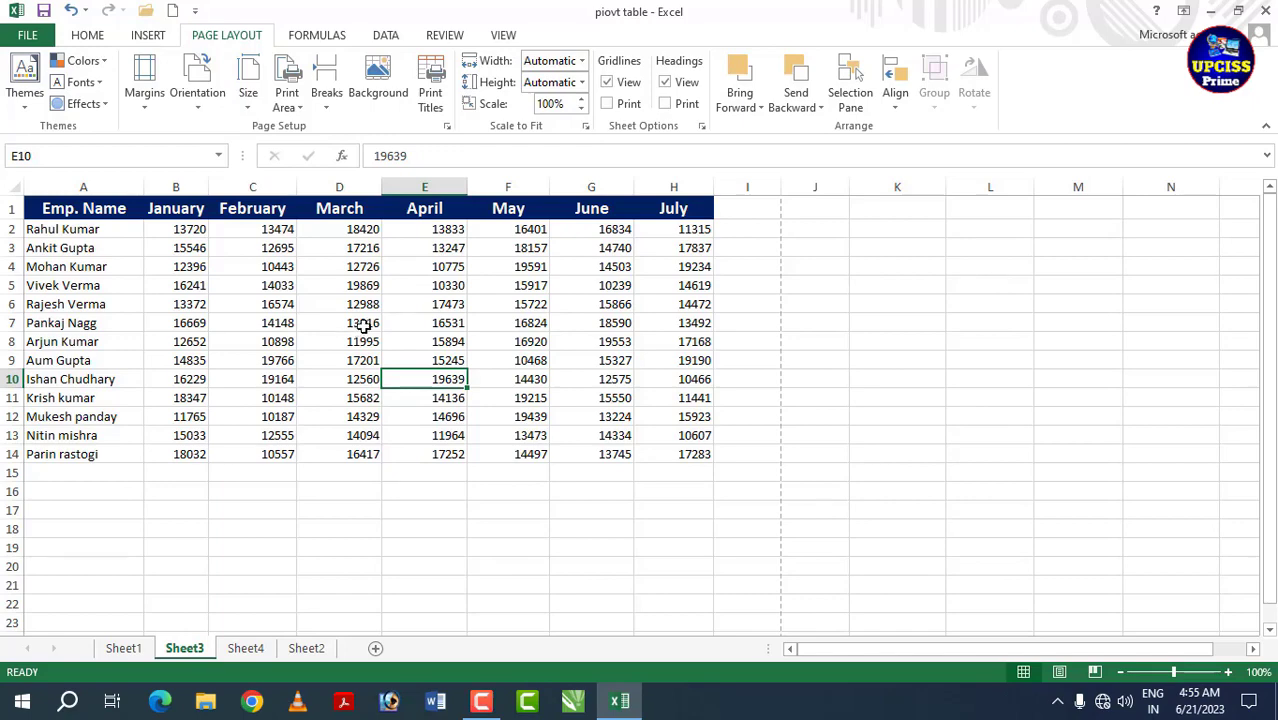
pyautogui.hotkey('ctrl', 'p')
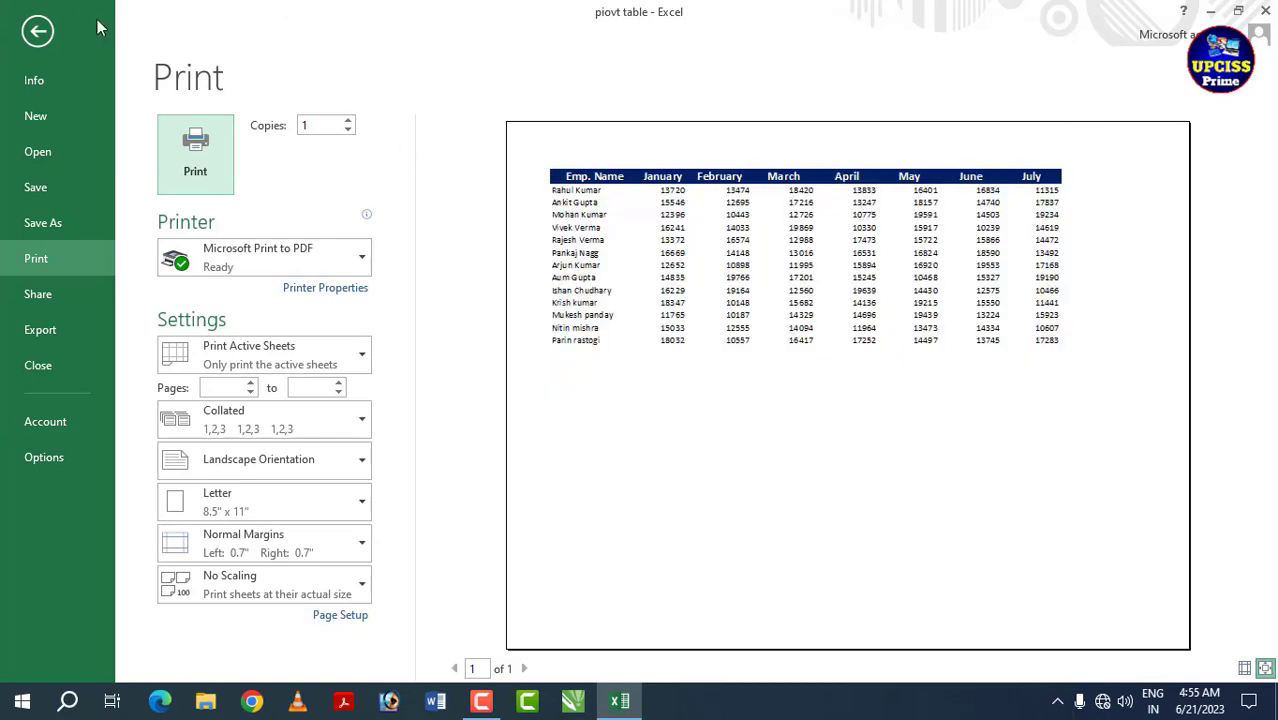
pyautogui.click(40, 30)
pyautogui.click(197, 90)
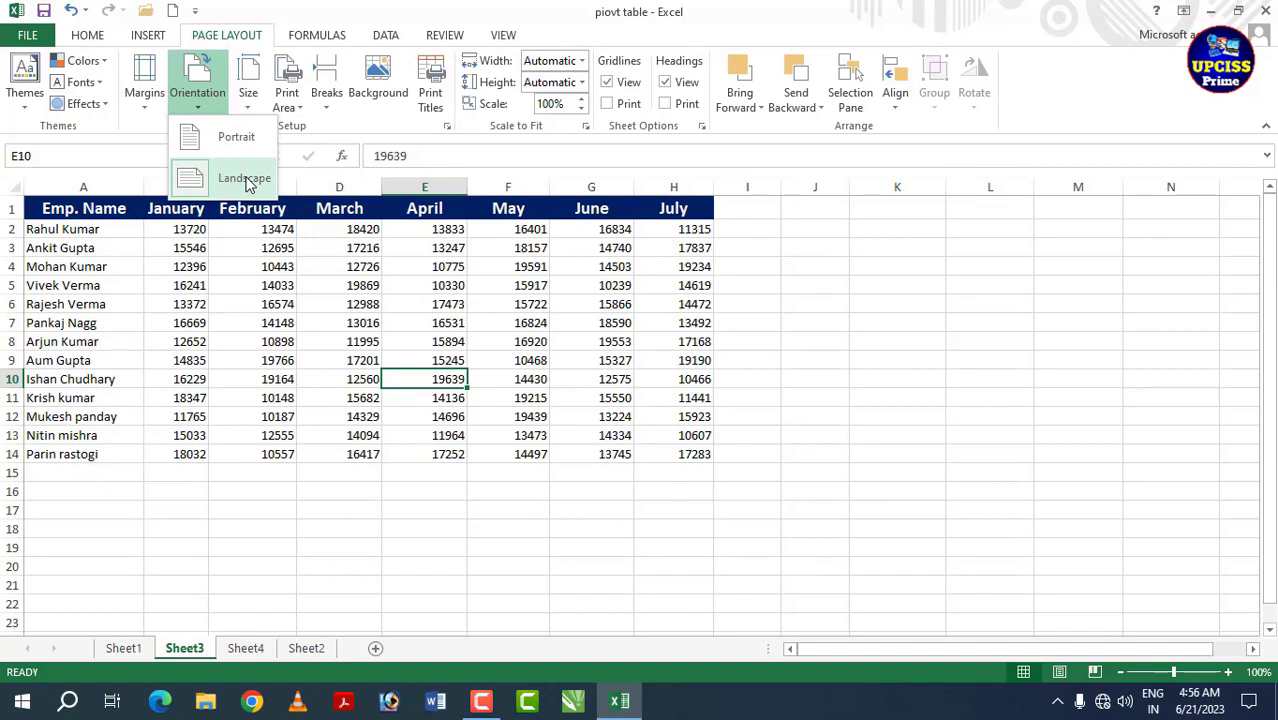
pyautogui.click(246, 180)
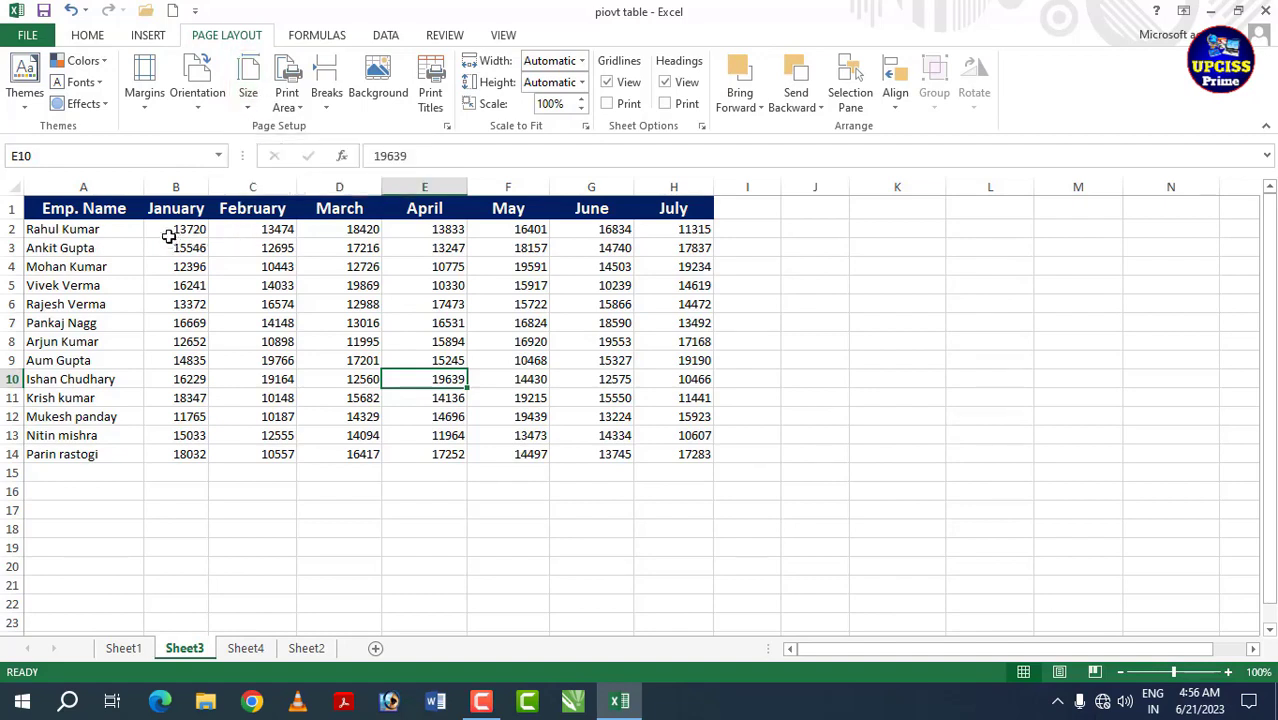
# Step: Set the paper size to A4 and check the table in the print preview
pyautogui.click(250, 100)
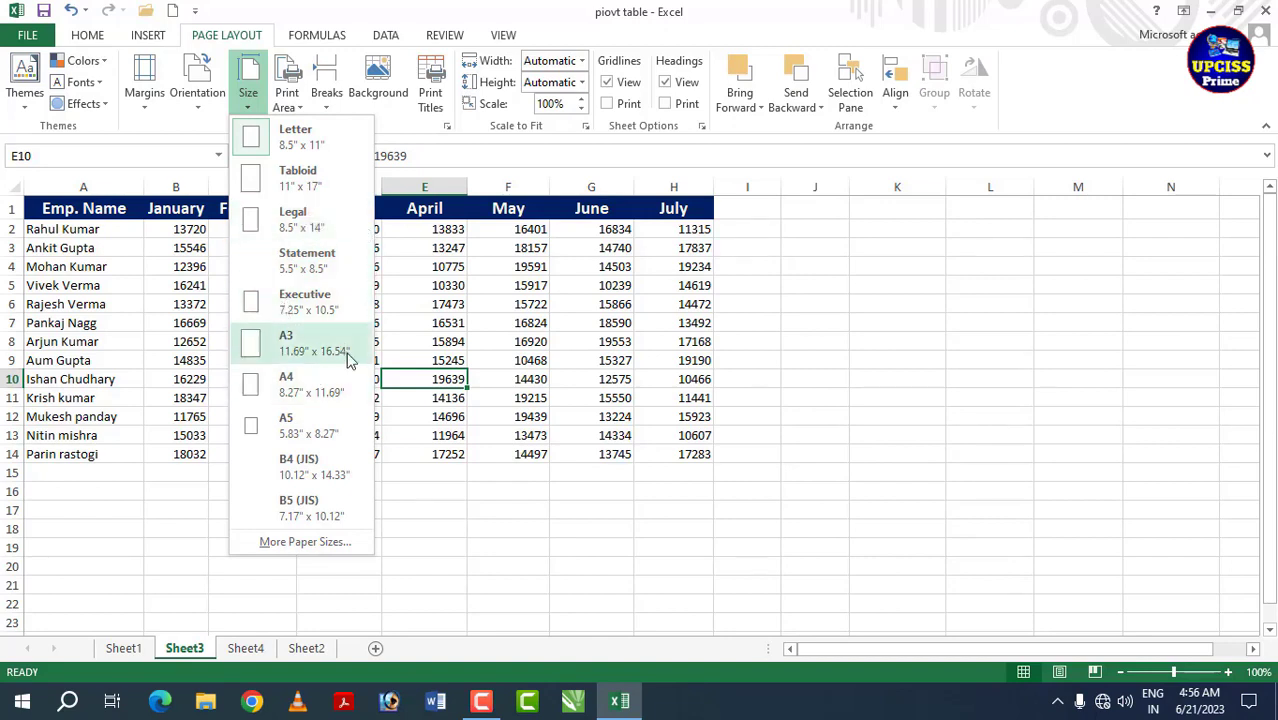
pyautogui.click(496, 336)
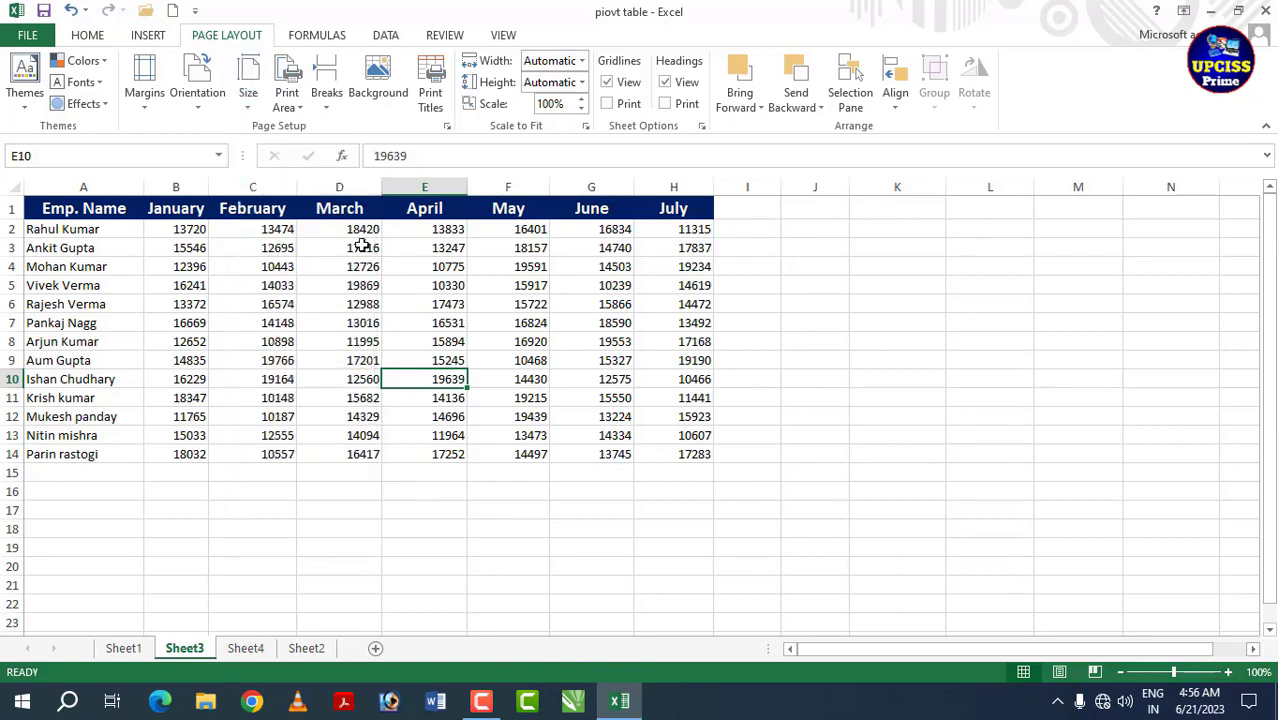
pyautogui.click(248, 85)
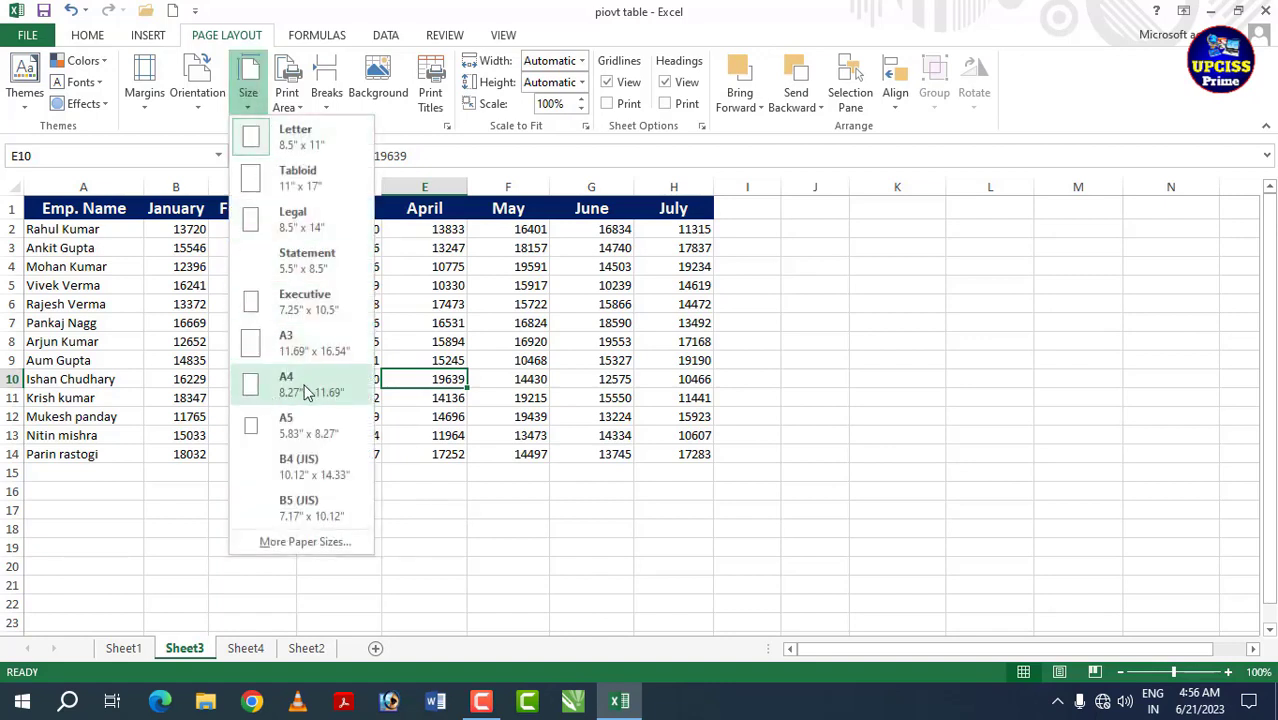
pyautogui.click(308, 392)
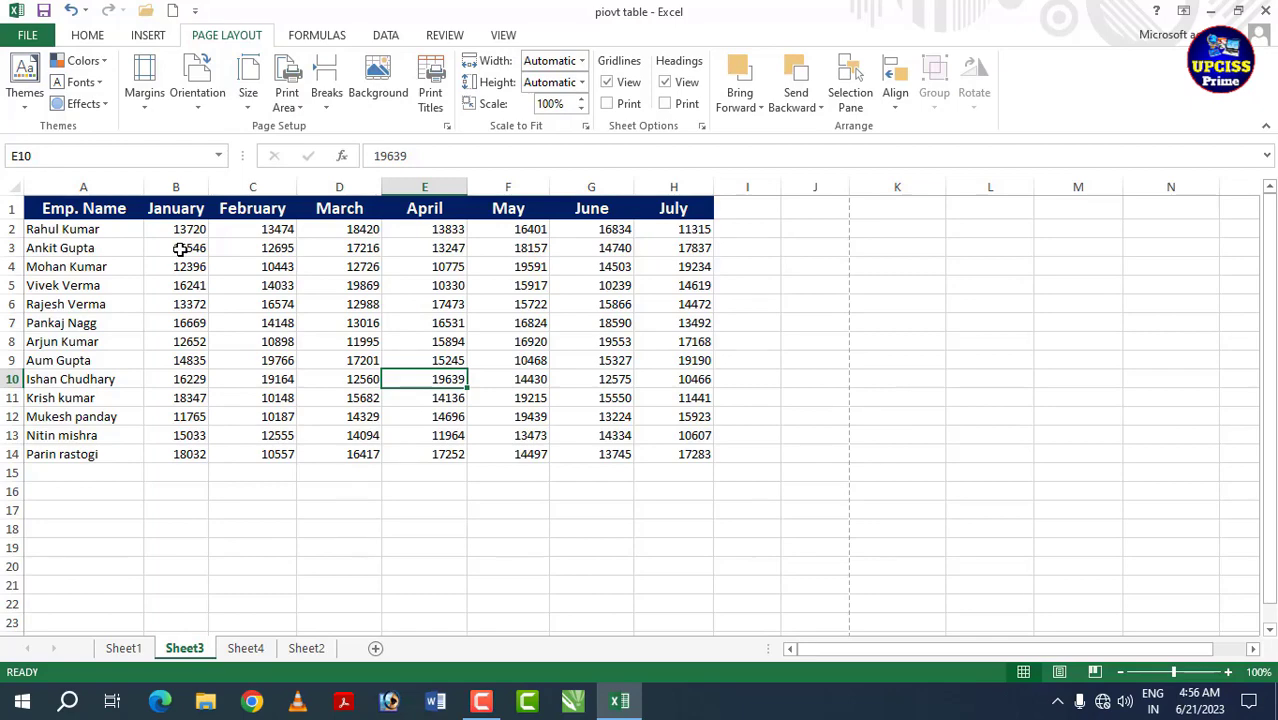
pyautogui.hotkey('ctrl', 'p')
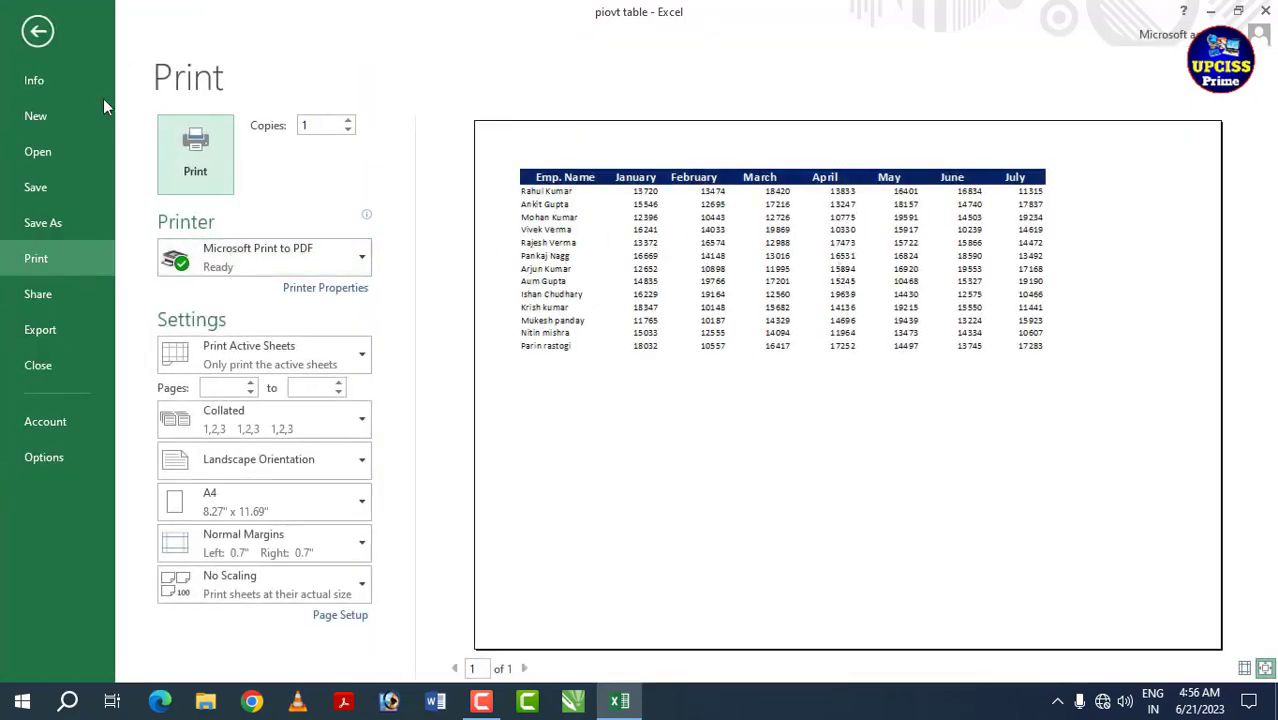
pyautogui.click(40, 34)
# Step: View the available paper sizes again and close the list without picking one
pyautogui.press('Left')
pyautogui.press('Up')
pyautogui.press('Up')
pyautogui.press('Up')
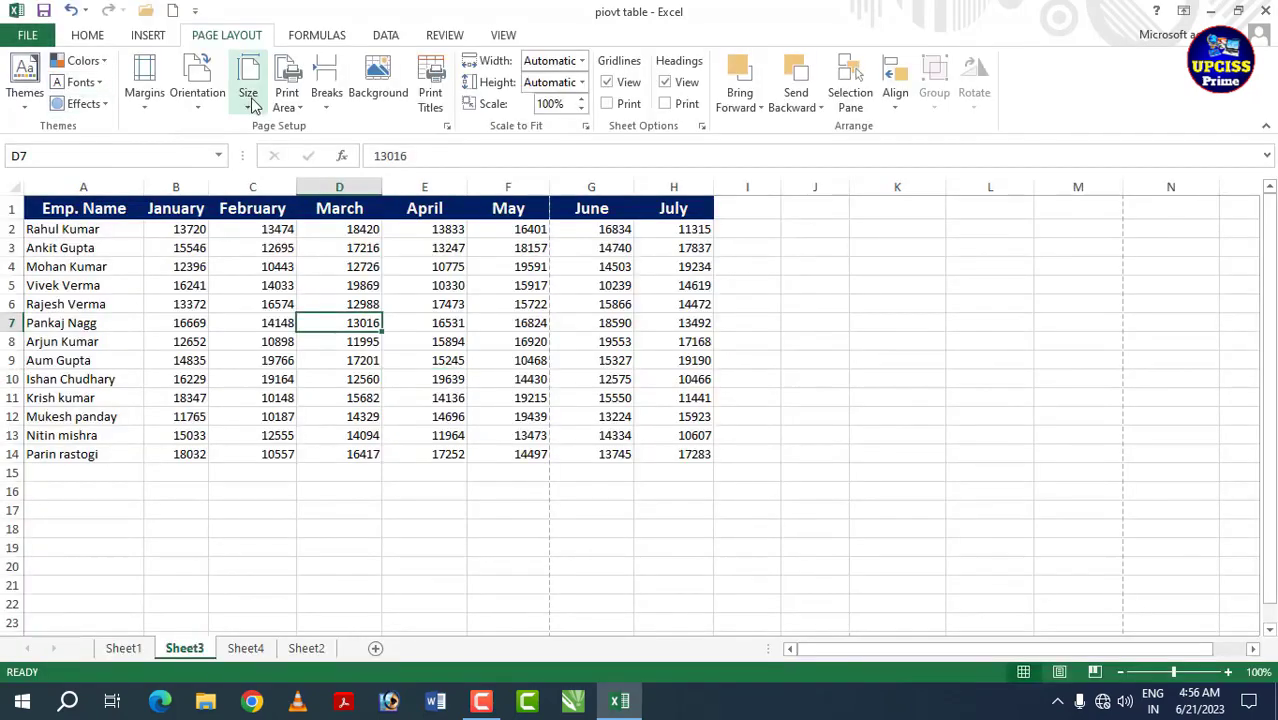
pyautogui.click(248, 92)
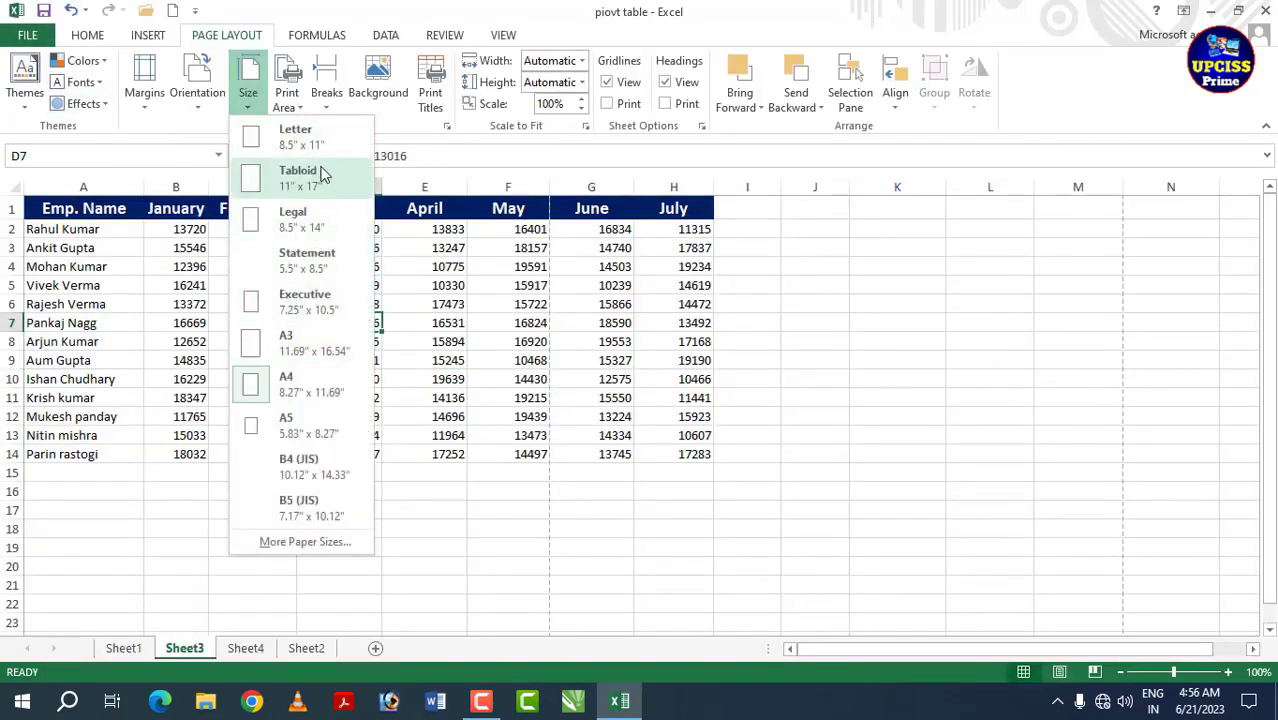
pyautogui.click(557, 327)
pyautogui.click(452, 343)
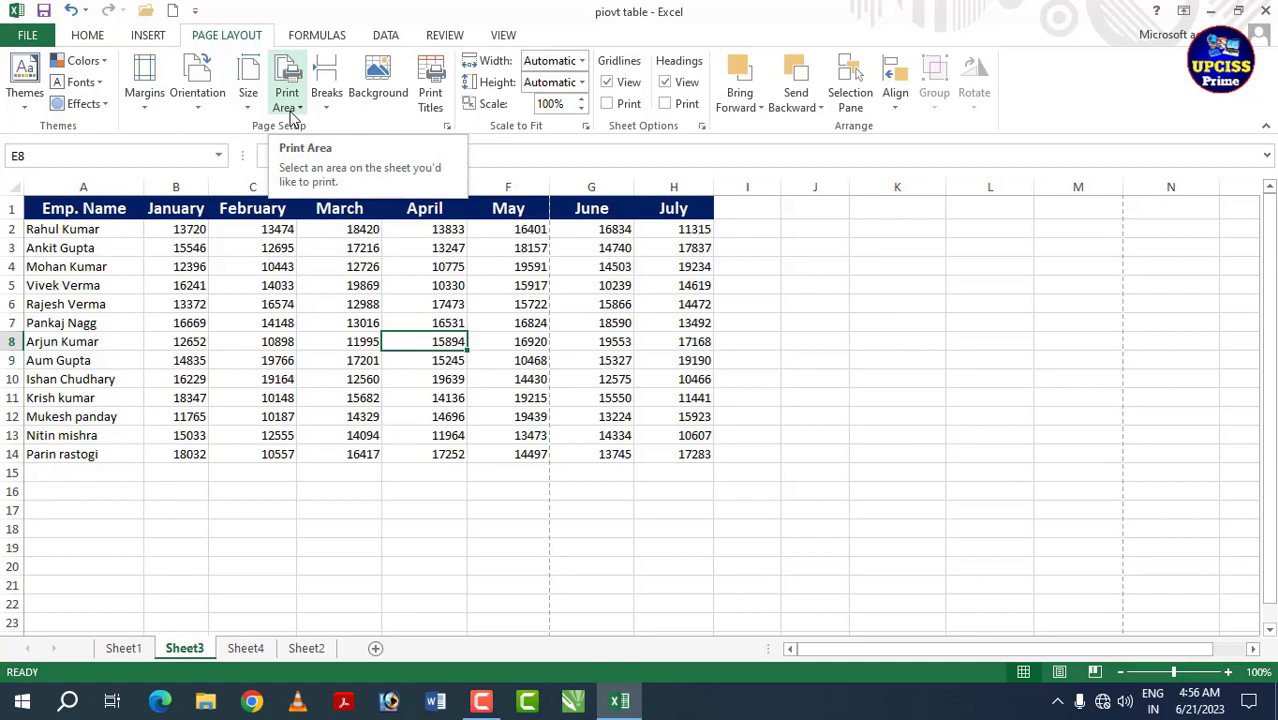
pyautogui.click(348, 344)
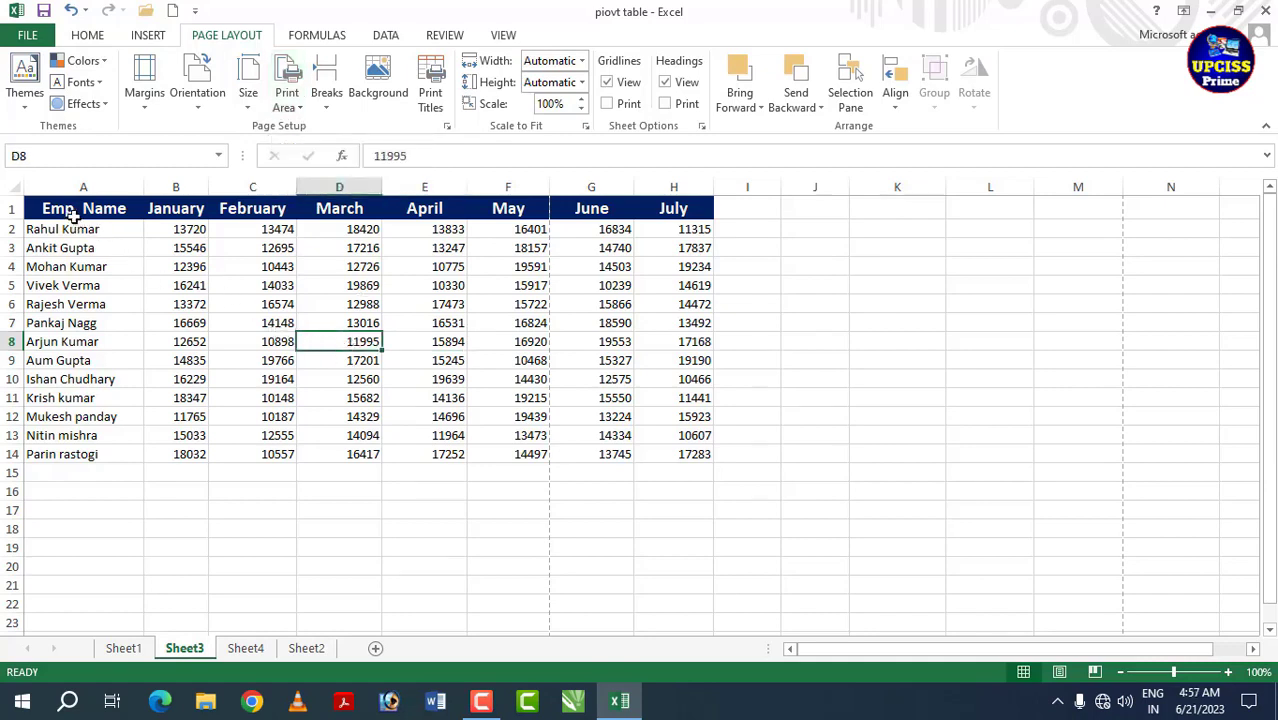
pyautogui.moveTo(57, 208); pyautogui.dragTo(662, 434)
pyautogui.click(421, 359)
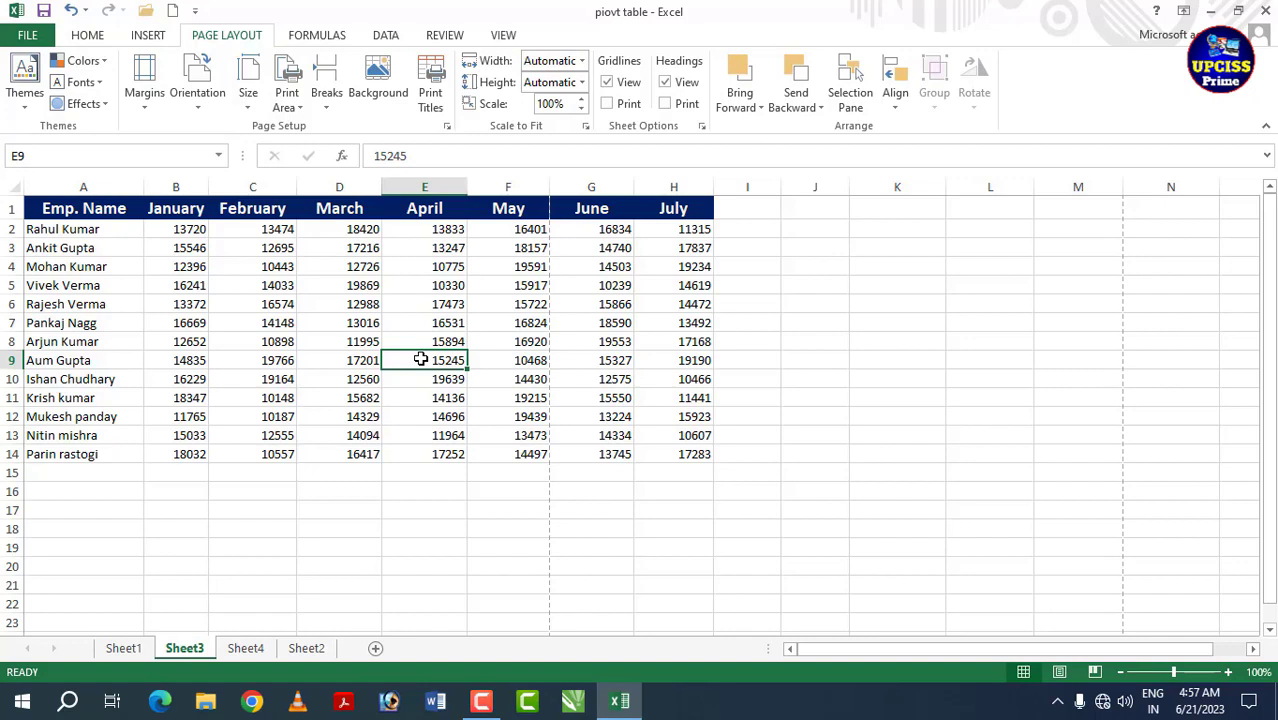
pyautogui.moveTo(90, 212); pyautogui.dragTo(123, 302)
pyautogui.click(273, 291)
# Step: Set the range A1:D9, from Emp. Name through March, as the print area
pyautogui.moveTo(57, 206); pyautogui.dragTo(301, 361)
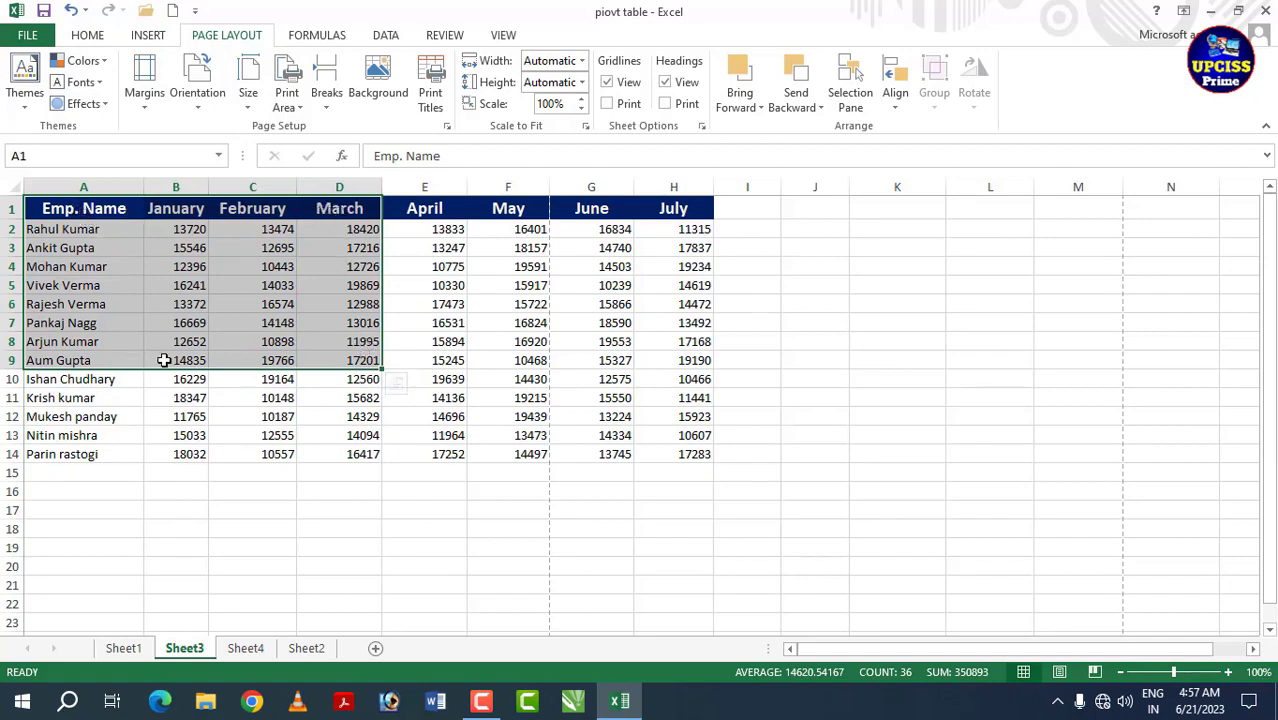
pyautogui.click(288, 98)
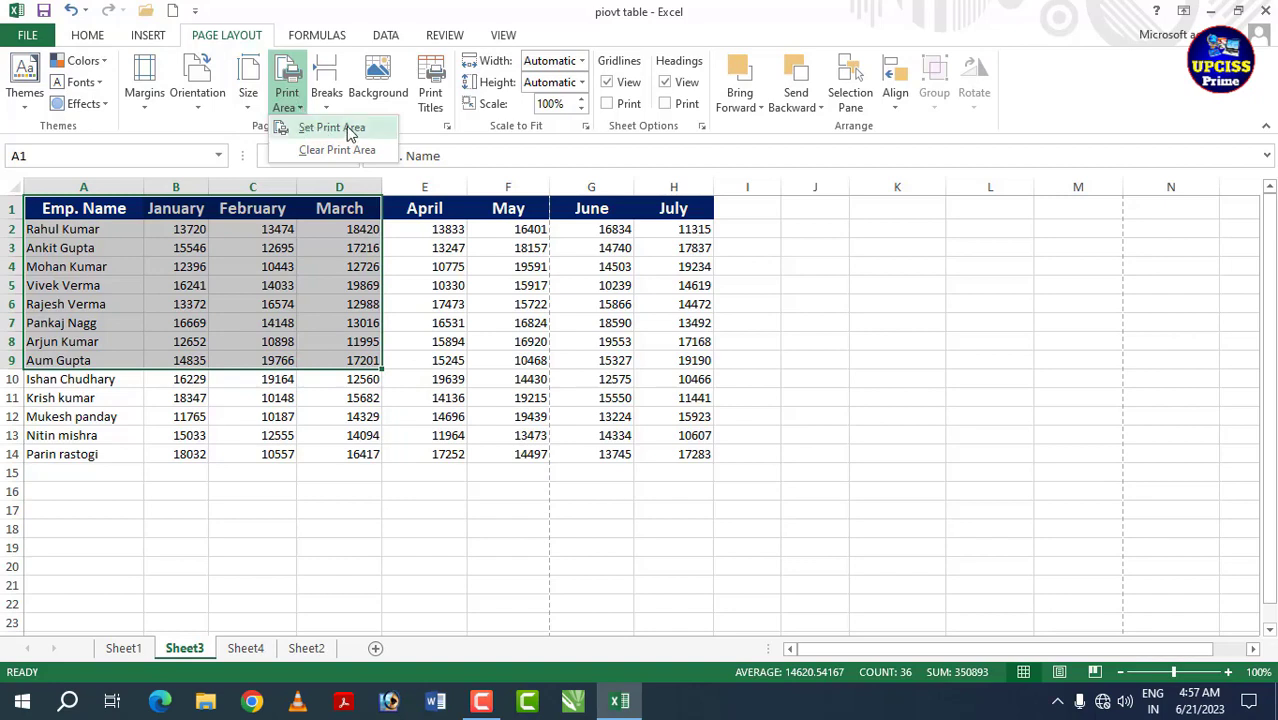
pyautogui.click(332, 127)
pyautogui.click(282, 300)
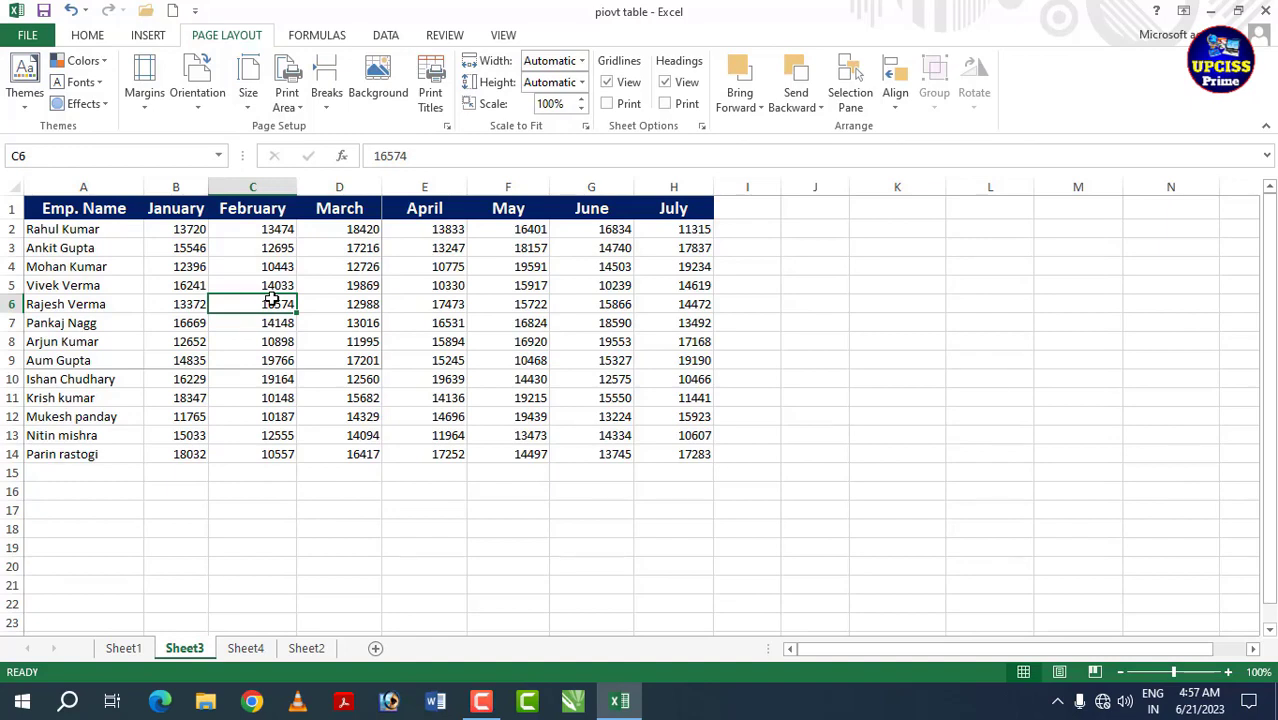
# Step: Examine the print area enlarged in the print preview and return to the worksheet
pyautogui.hotkey('ctrl', 'p')
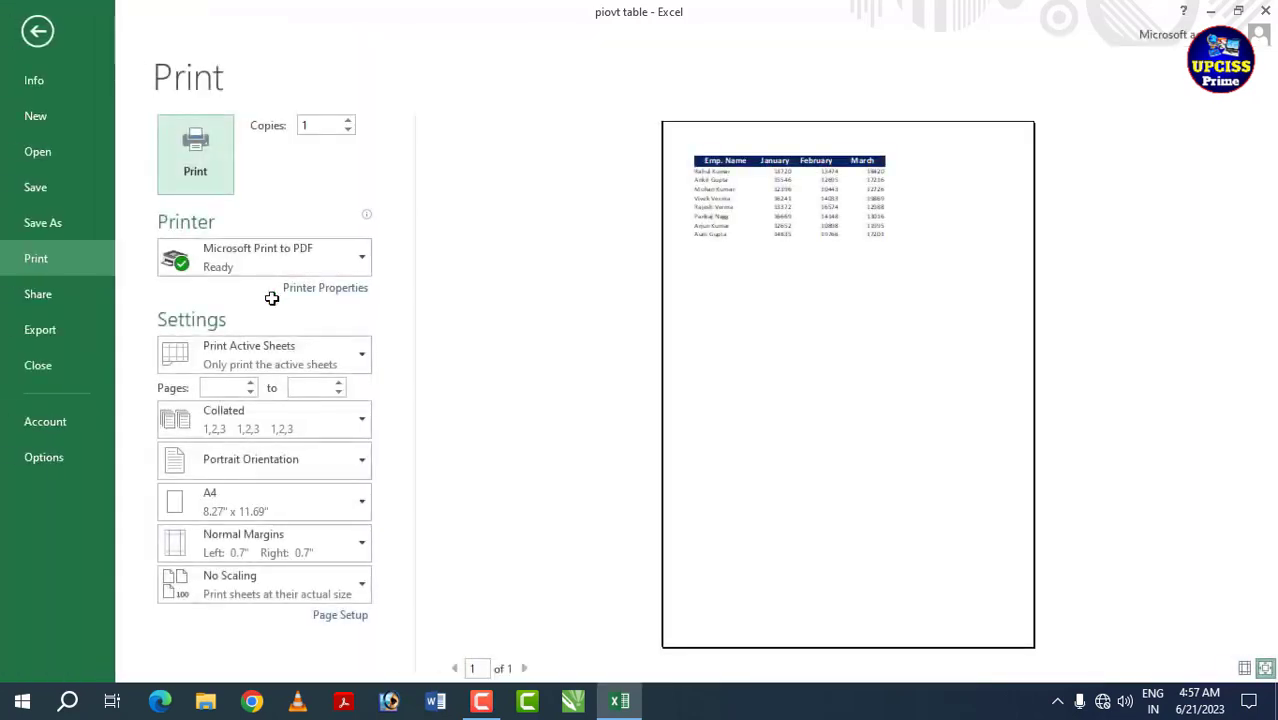
pyautogui.click(781, 320)
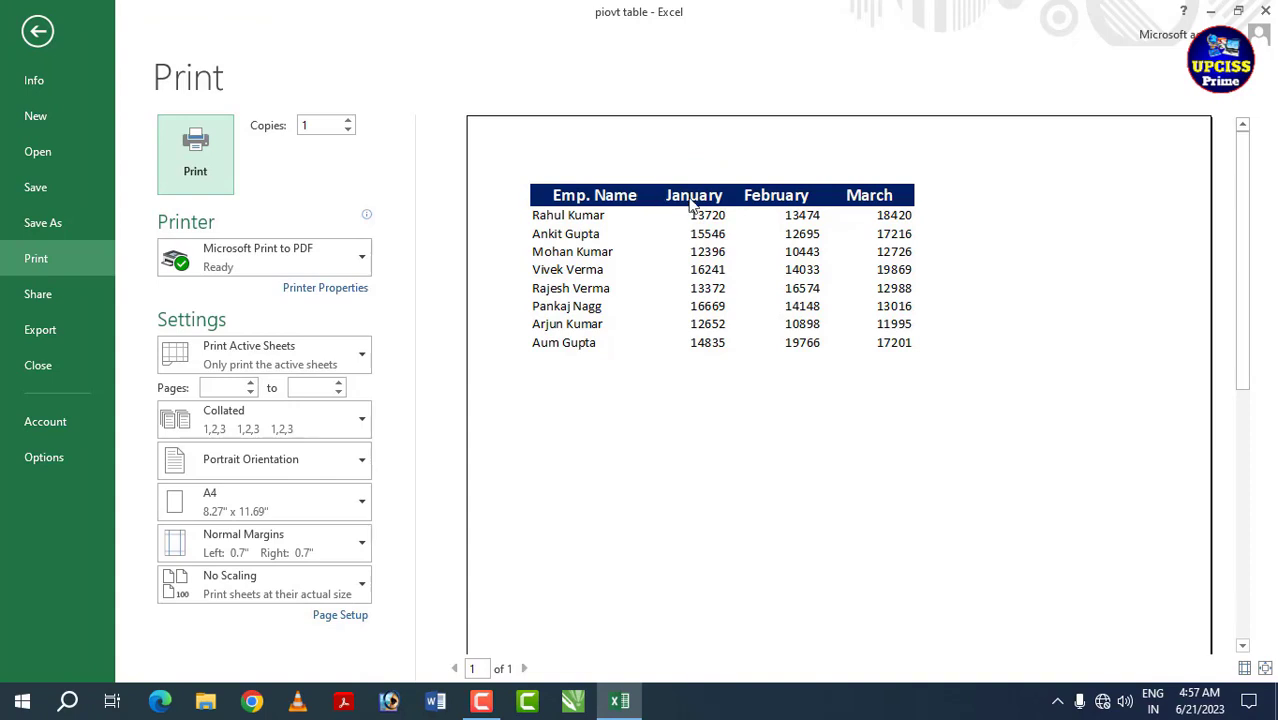
pyautogui.click(816, 203)
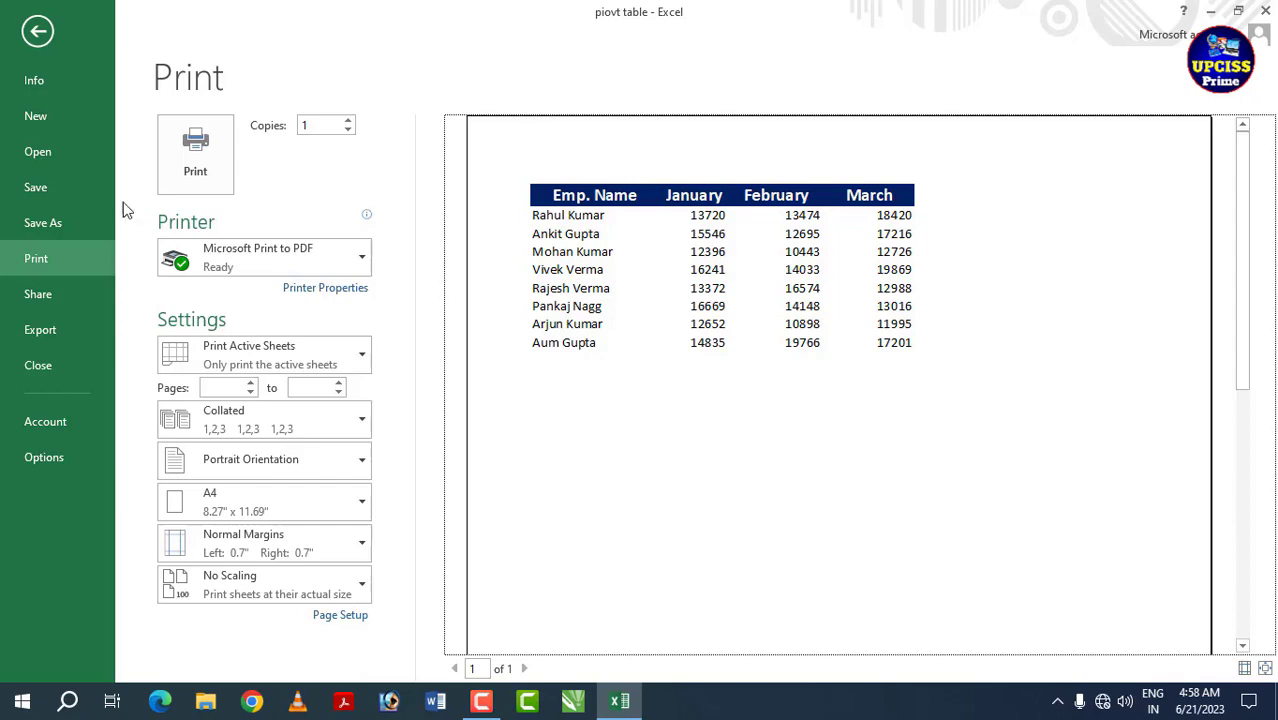
pyautogui.click(38, 31)
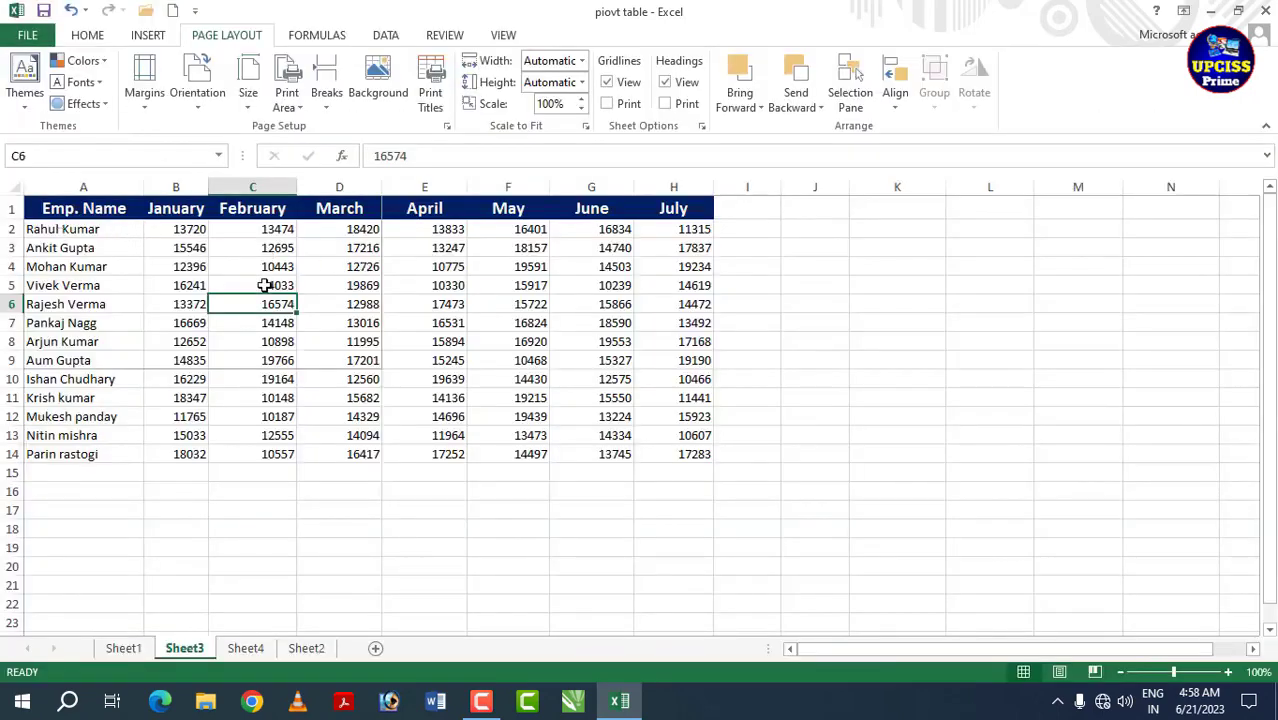
pyautogui.click(306, 359)
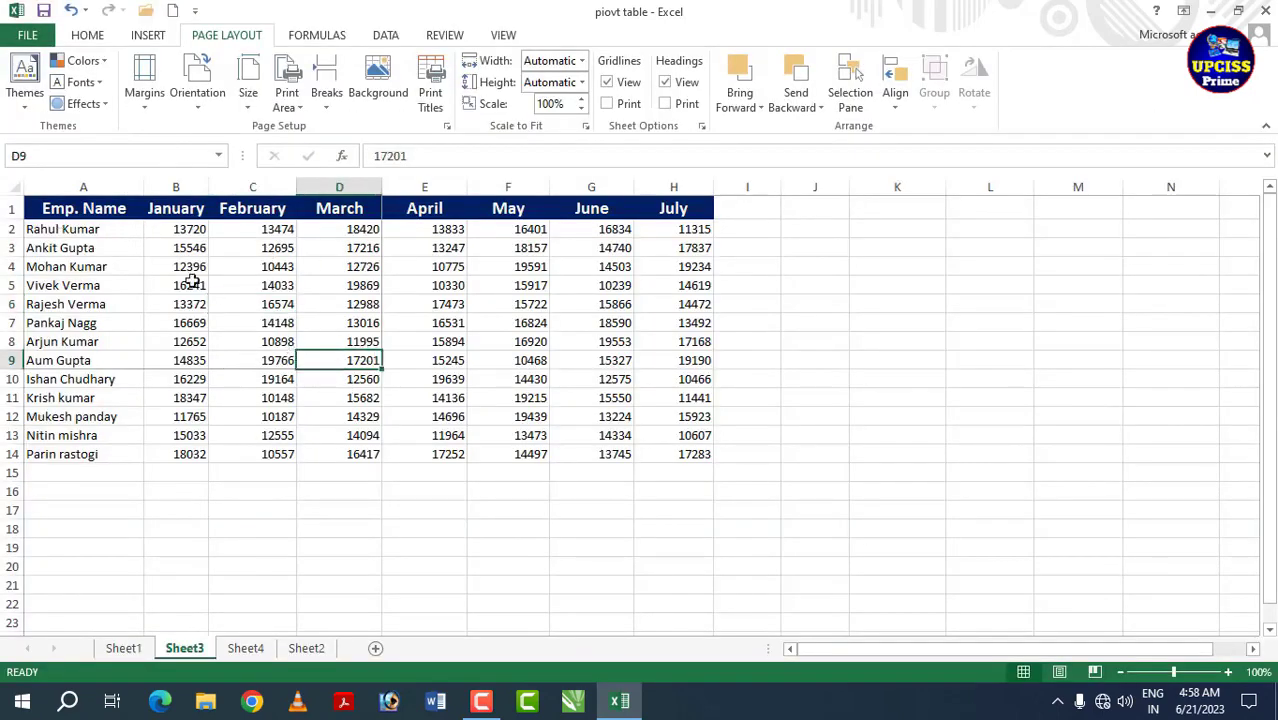
pyautogui.moveTo(100, 211); pyautogui.dragTo(341, 360)
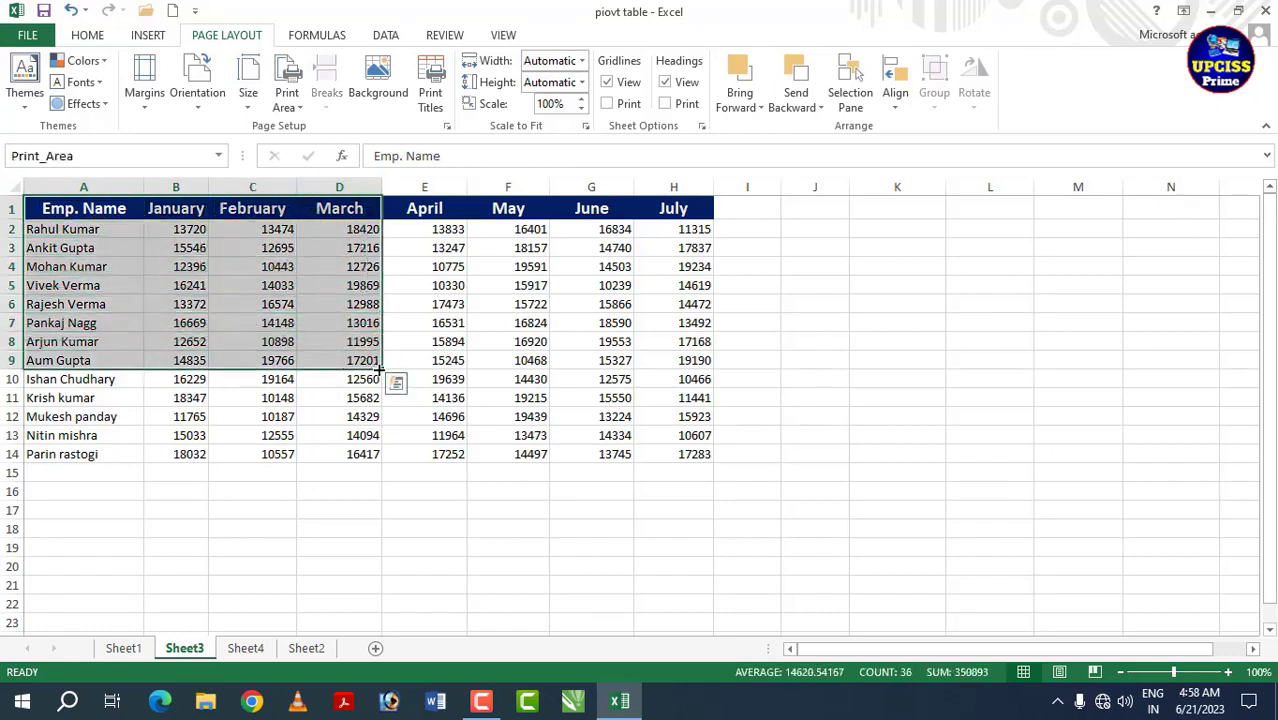
pyautogui.click(162, 281)
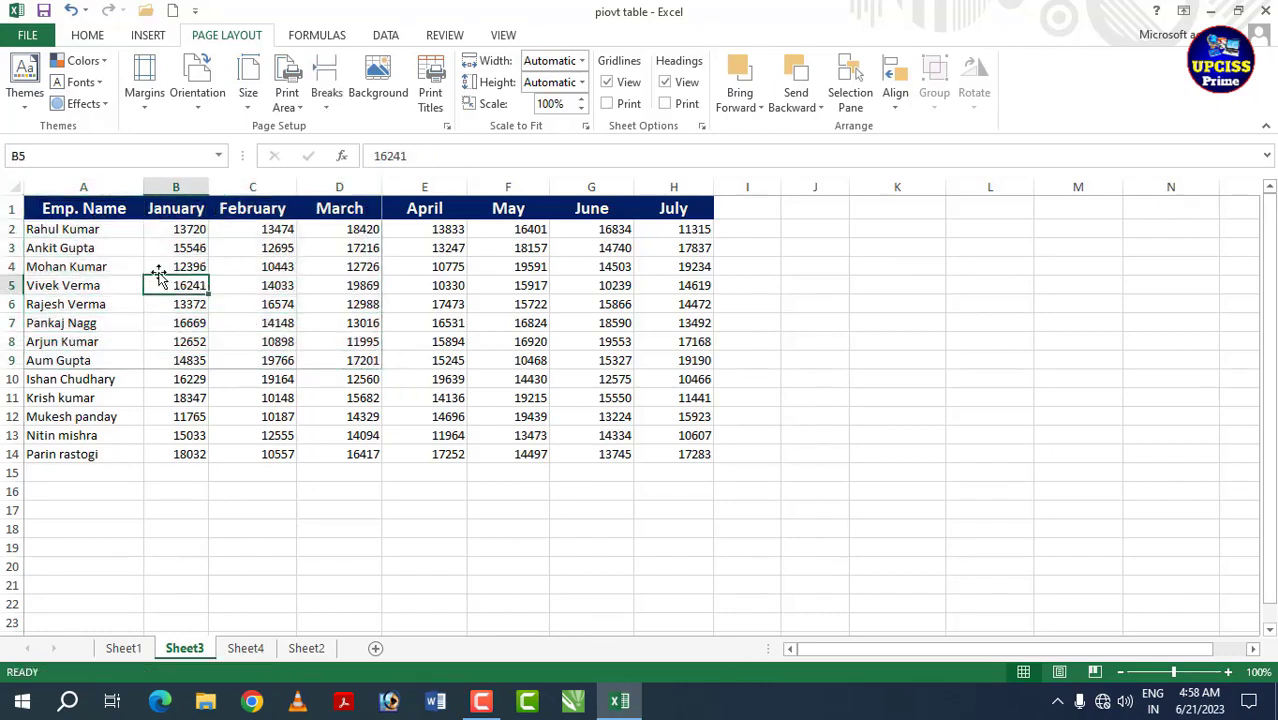
pyautogui.click(258, 287)
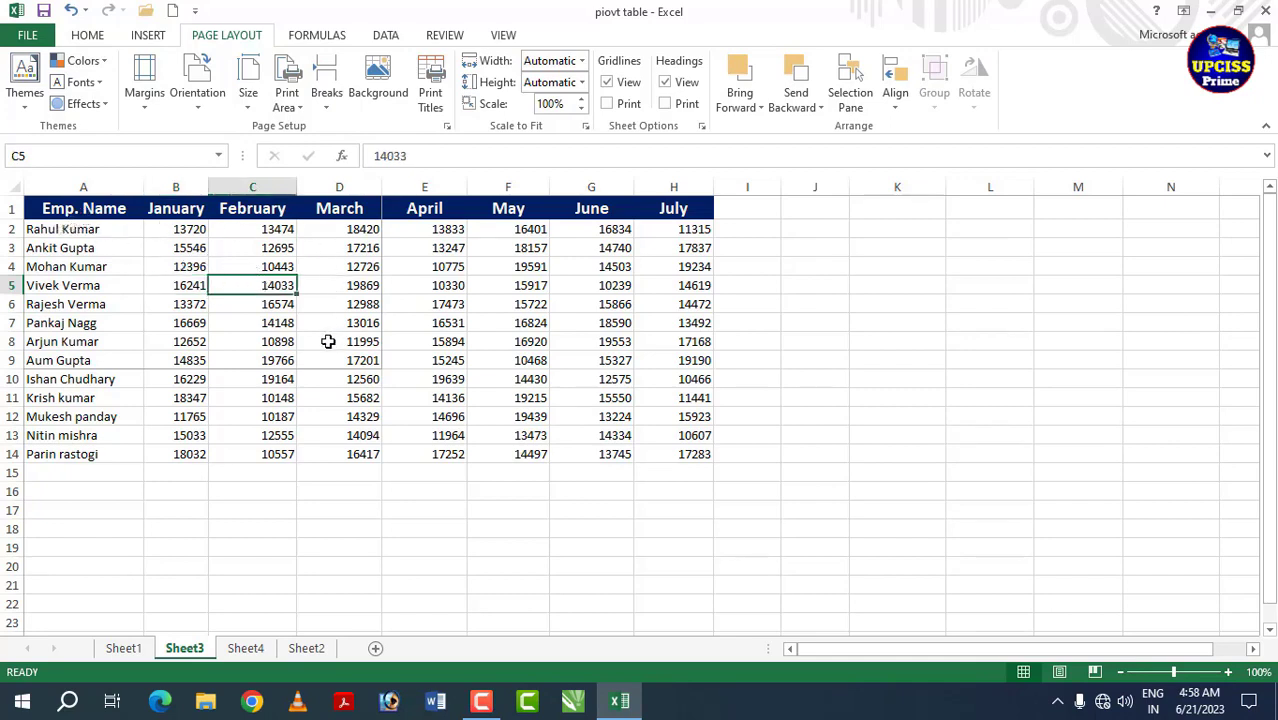
# Step: Clear the A1:D9 print area from the sheet
pyautogui.click(298, 107)
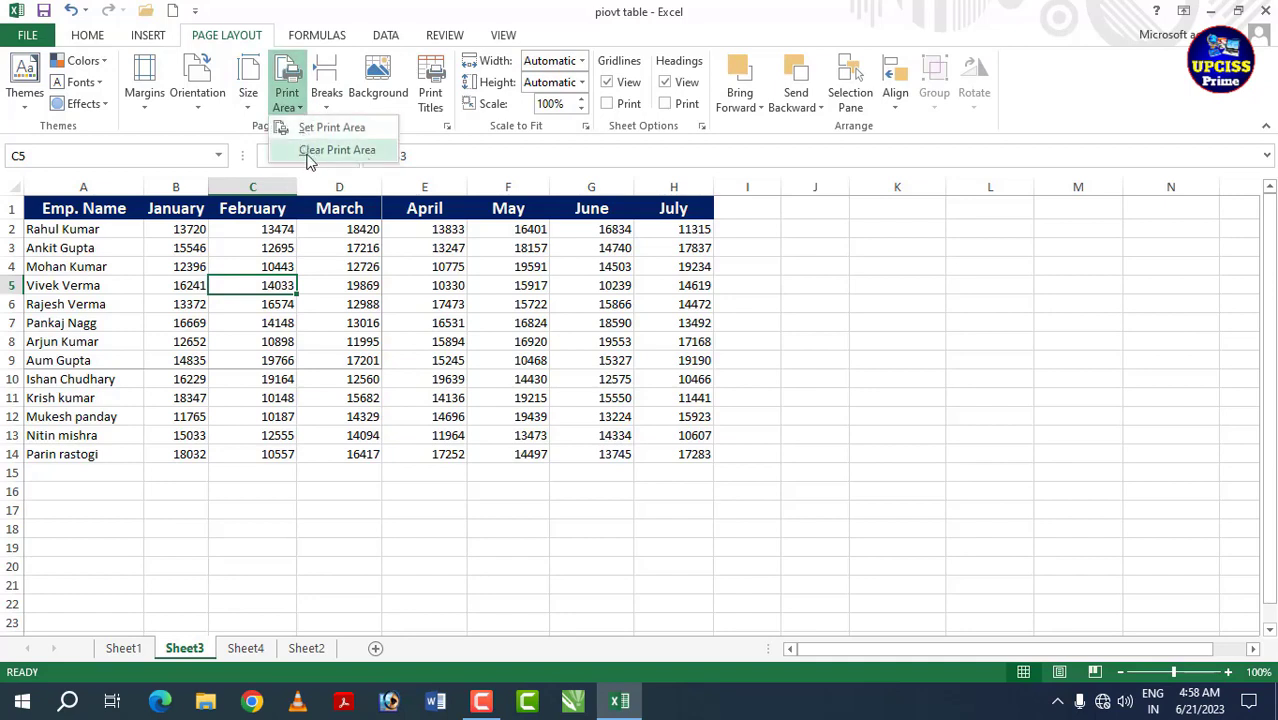
pyautogui.click(318, 150)
pyautogui.click(349, 355)
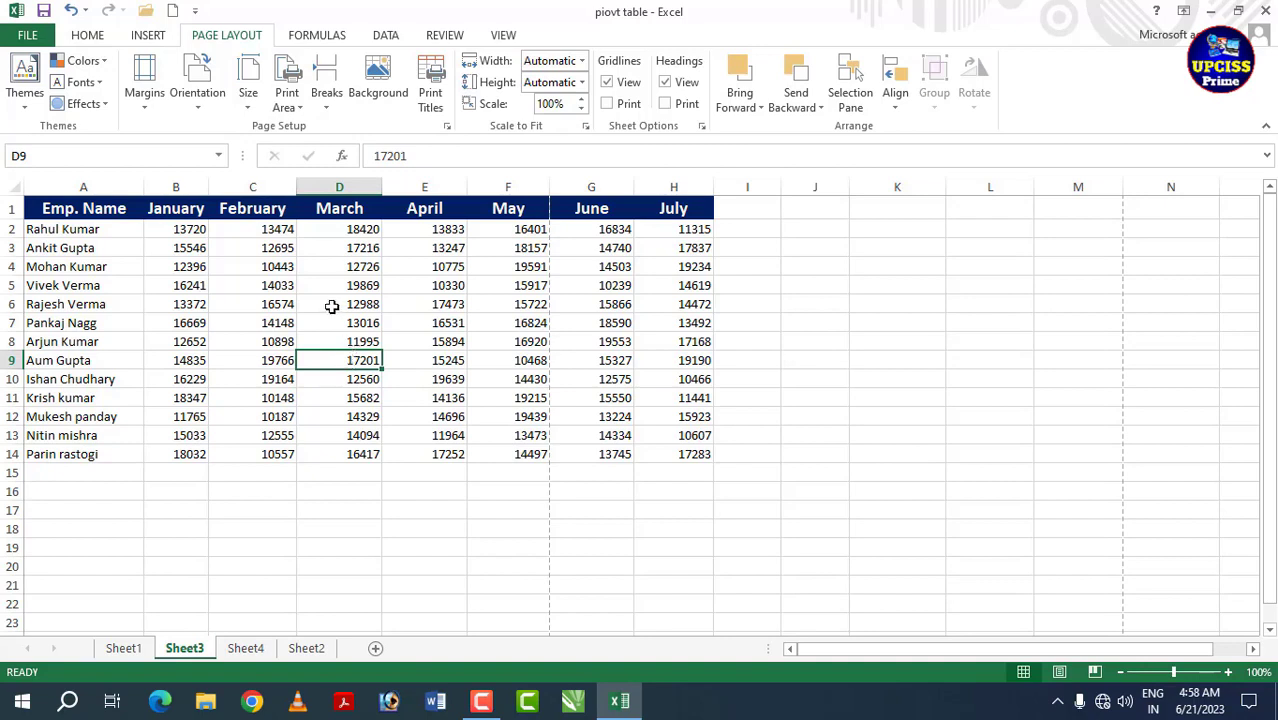
# Step: Set the range A1:H6, covering all months, as the print area and check it in the print preview
pyautogui.moveTo(76, 212); pyautogui.dragTo(690, 304)
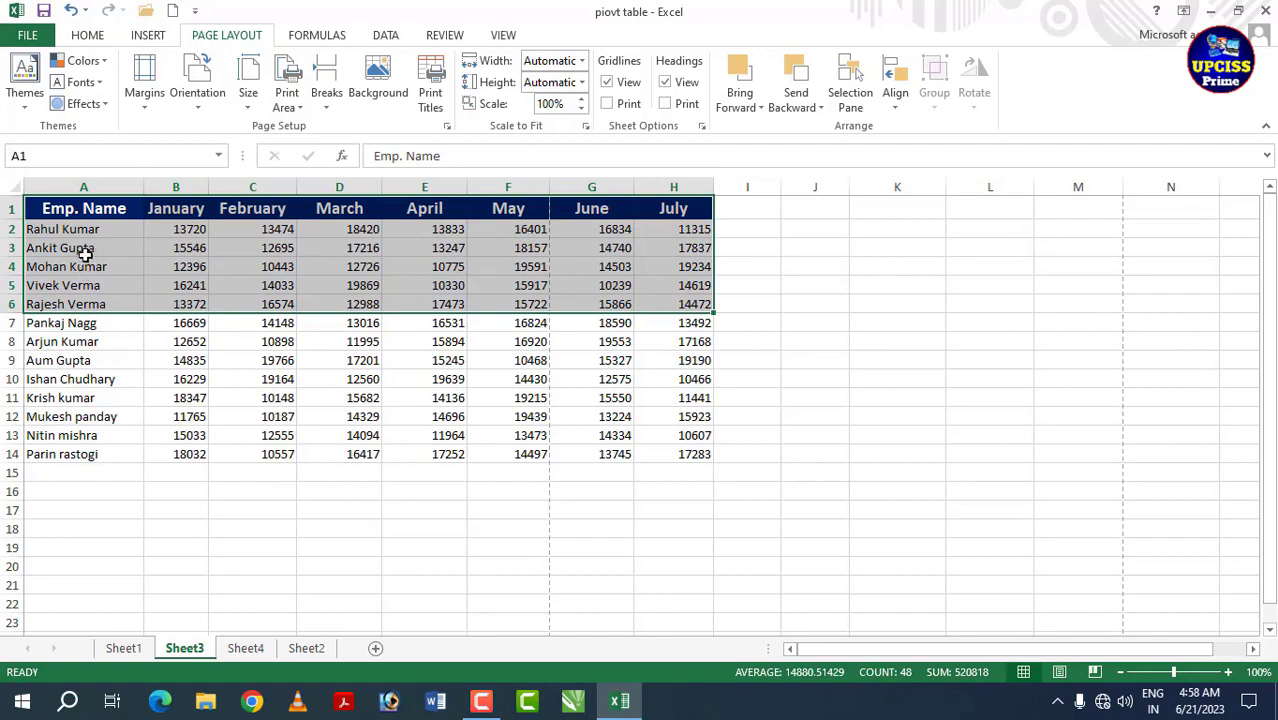
pyautogui.click(289, 104)
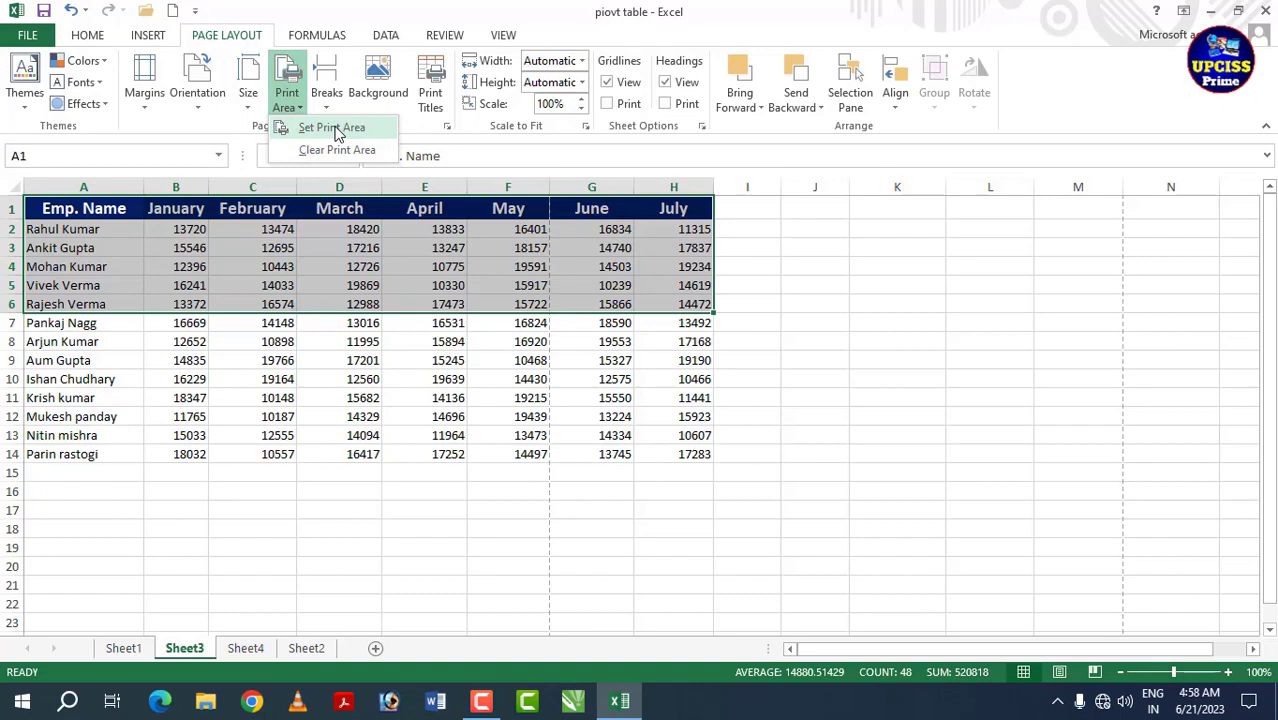
pyautogui.click(335, 130)
pyautogui.click(316, 363)
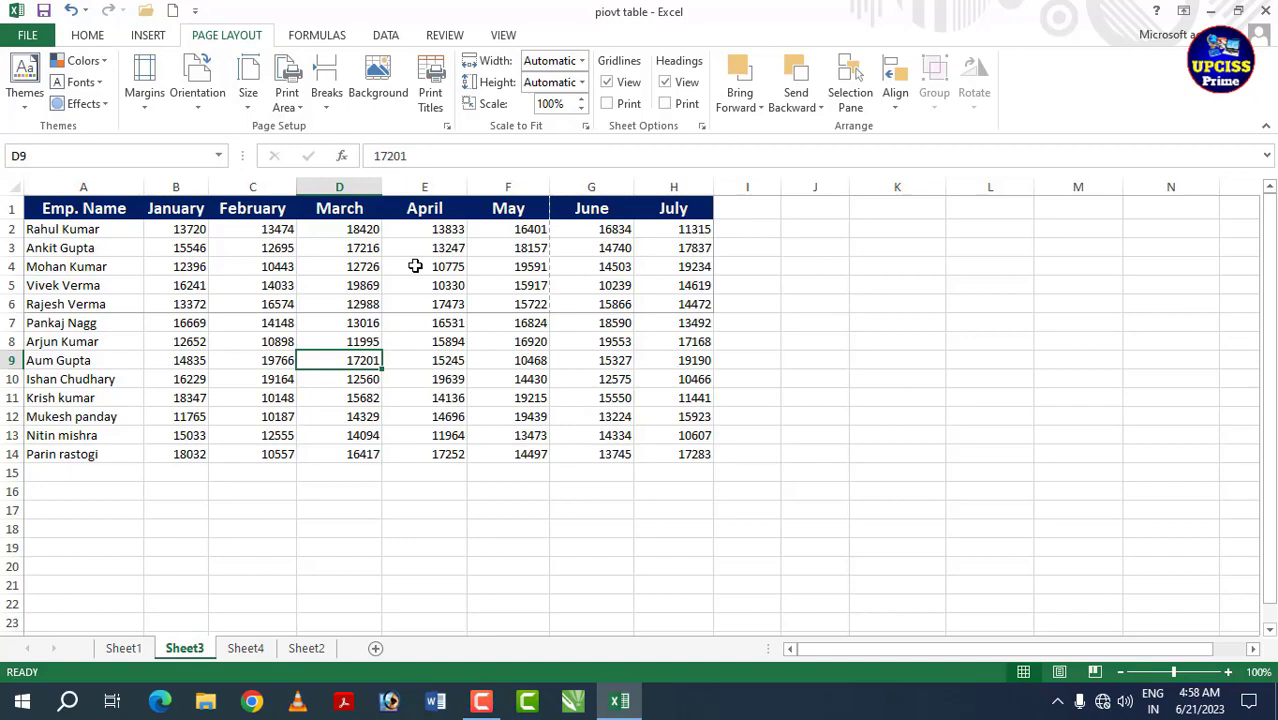
pyautogui.hotkey('ctrl', 'p')
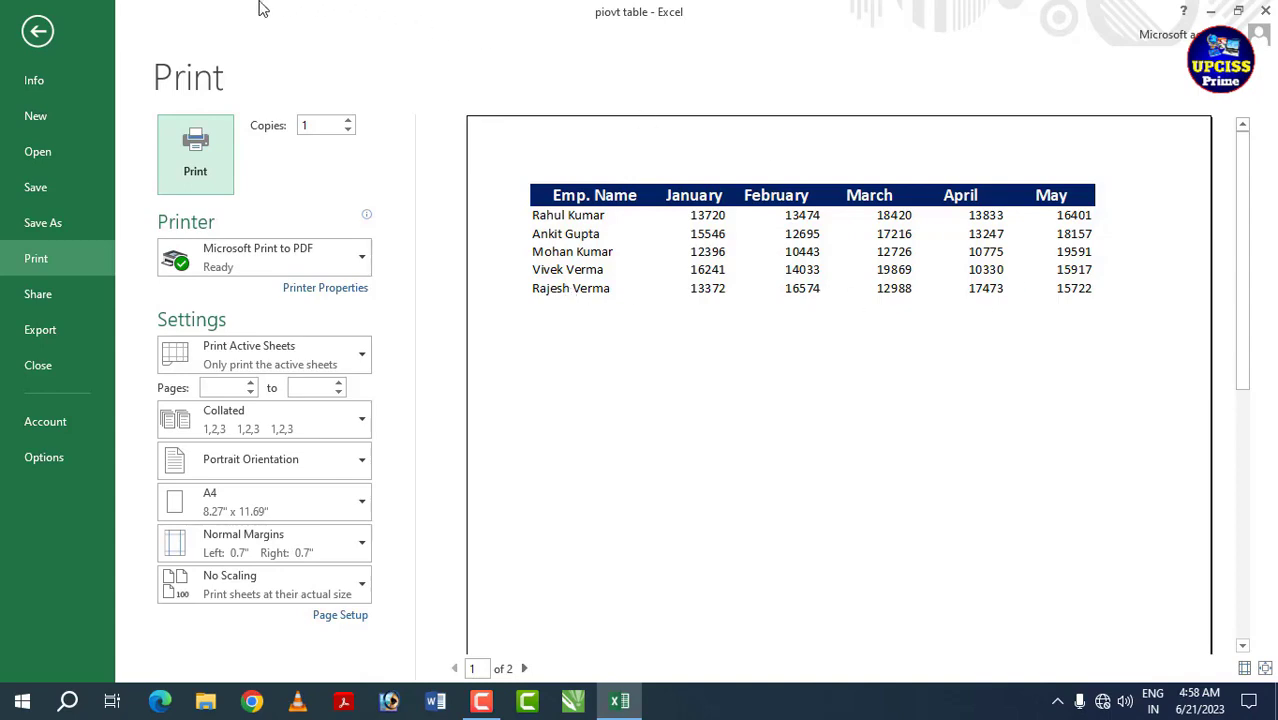
pyautogui.click(47, 37)
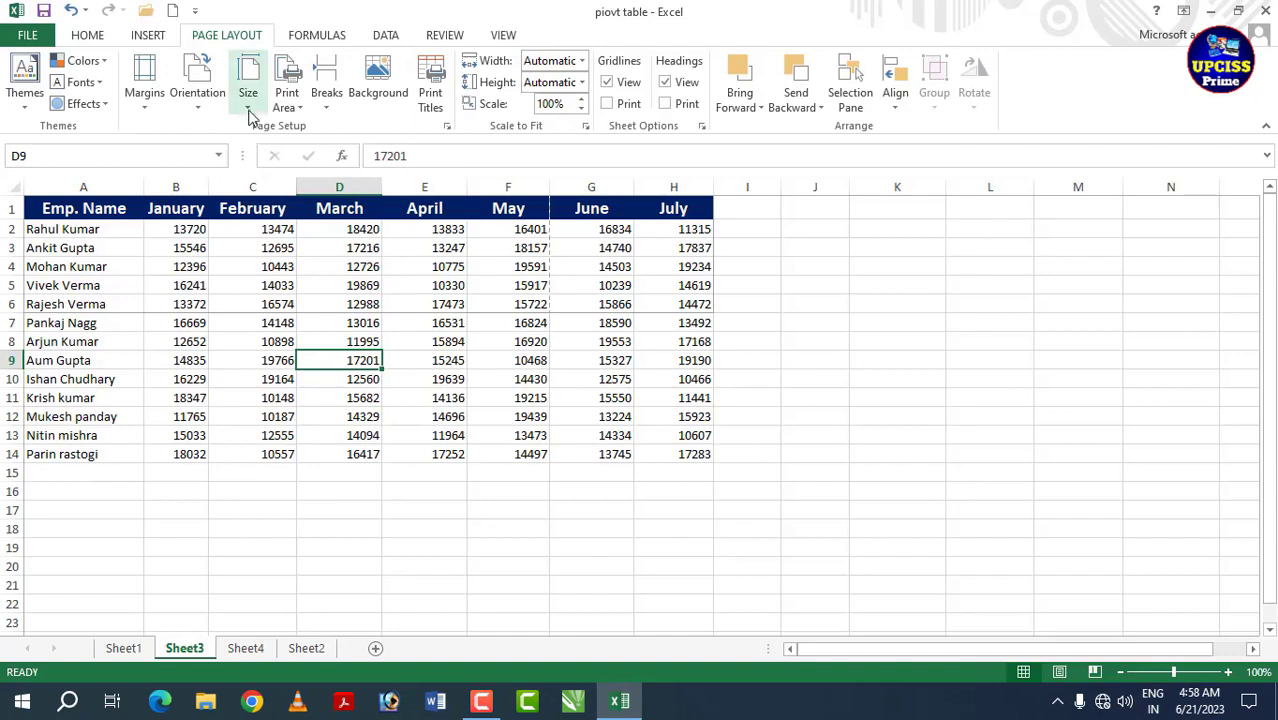
# Step: Clear the A1:H6 print area so the whole table prints again
pyautogui.click(293, 104)
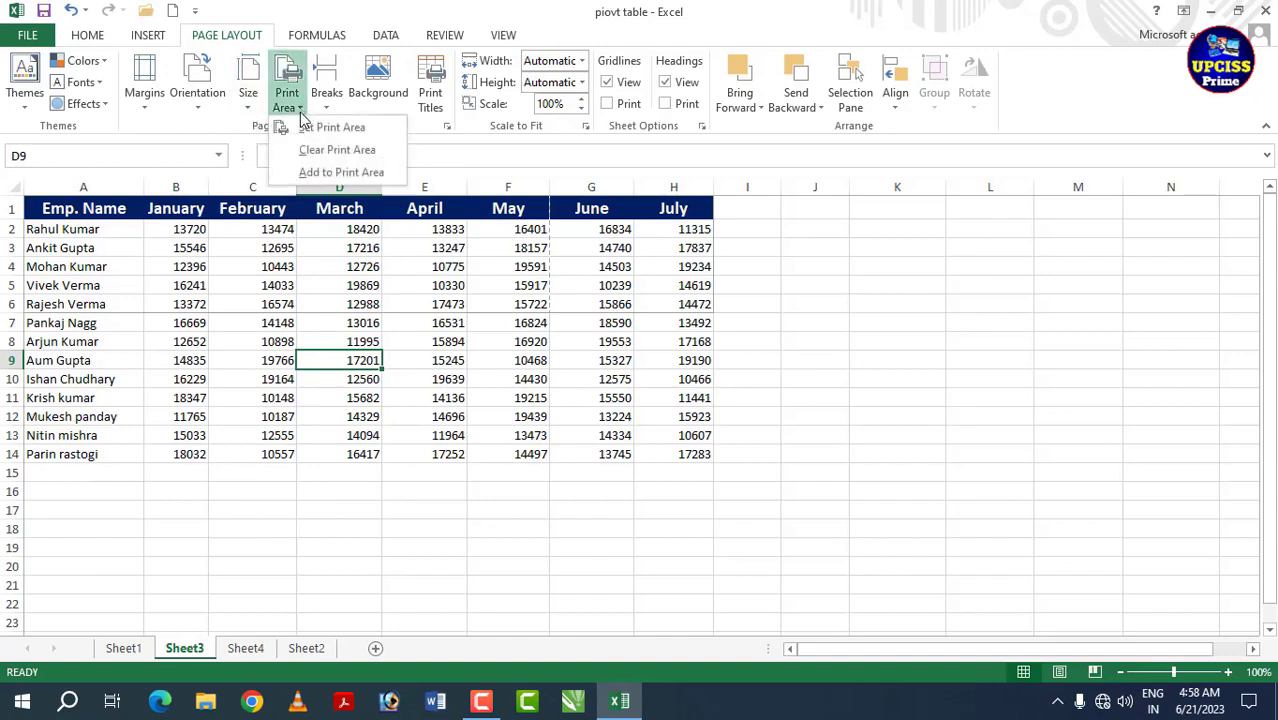
pyautogui.click(336, 149)
pyautogui.click(335, 288)
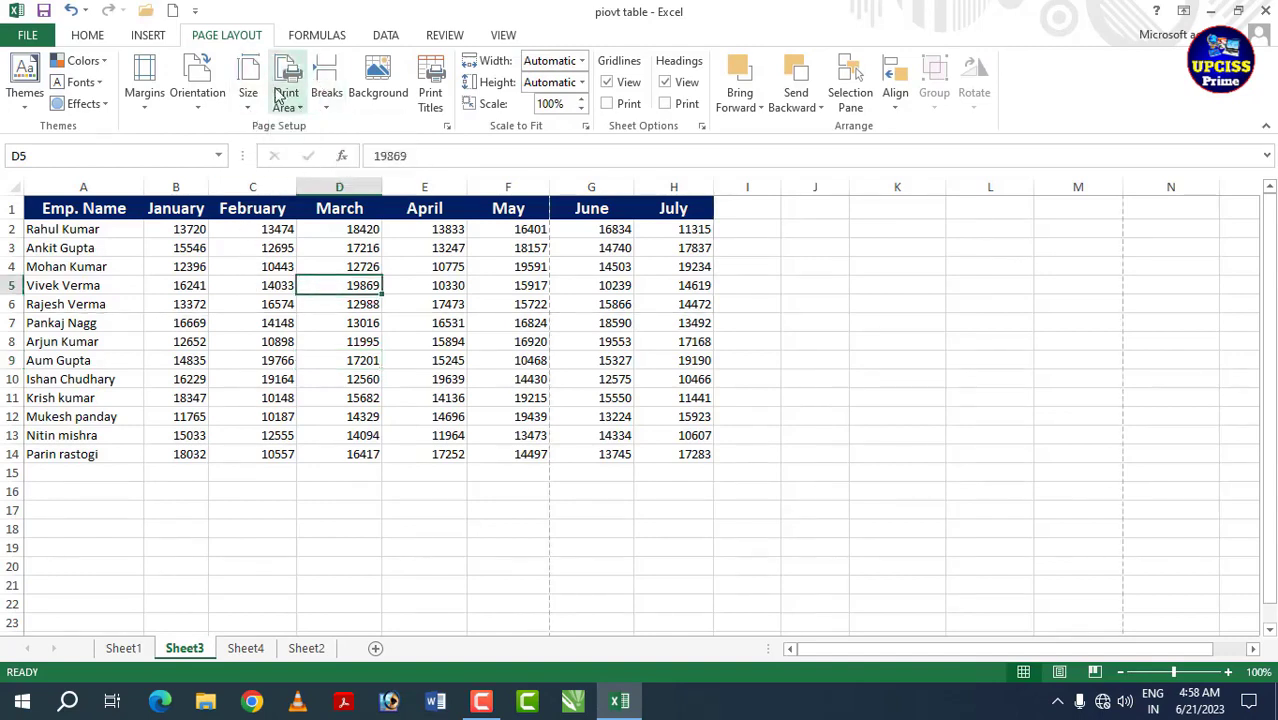
pyautogui.click(335, 108)
pyautogui.click(385, 149)
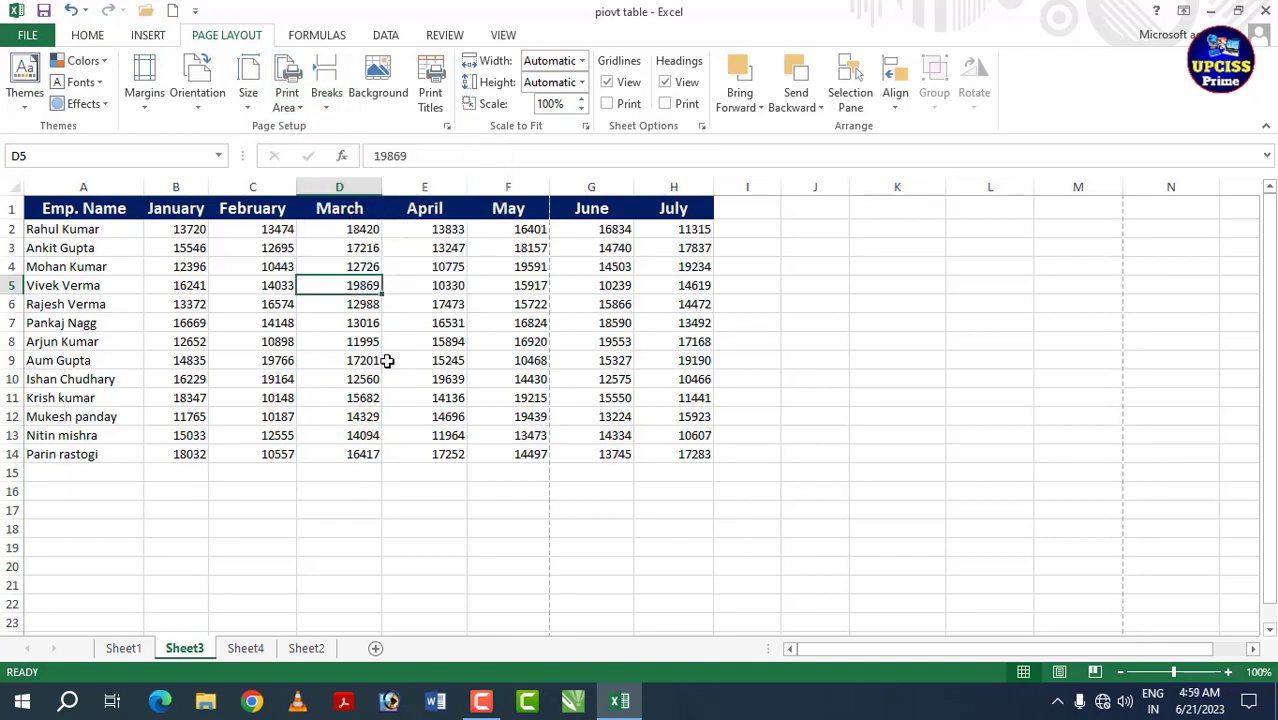
pyautogui.click(195, 287)
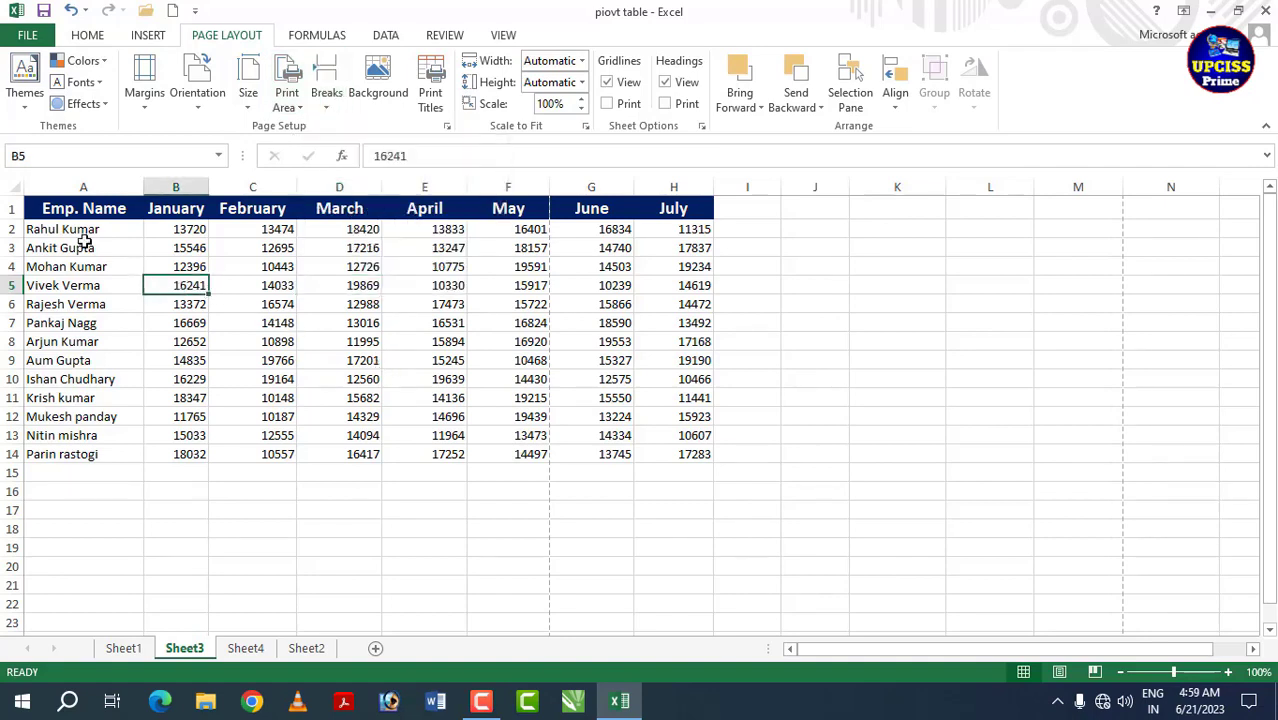
# Step: Insert a page break at cell D6
pyautogui.click(366, 300)
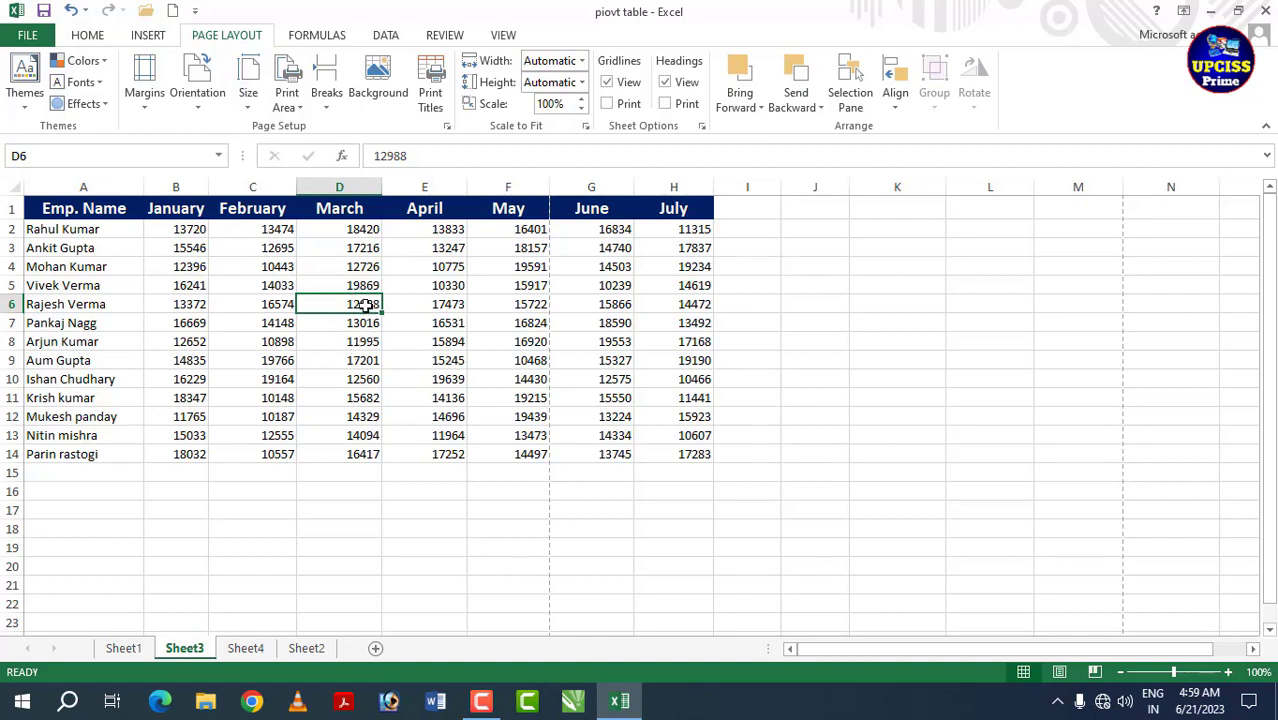
pyautogui.click(326, 88)
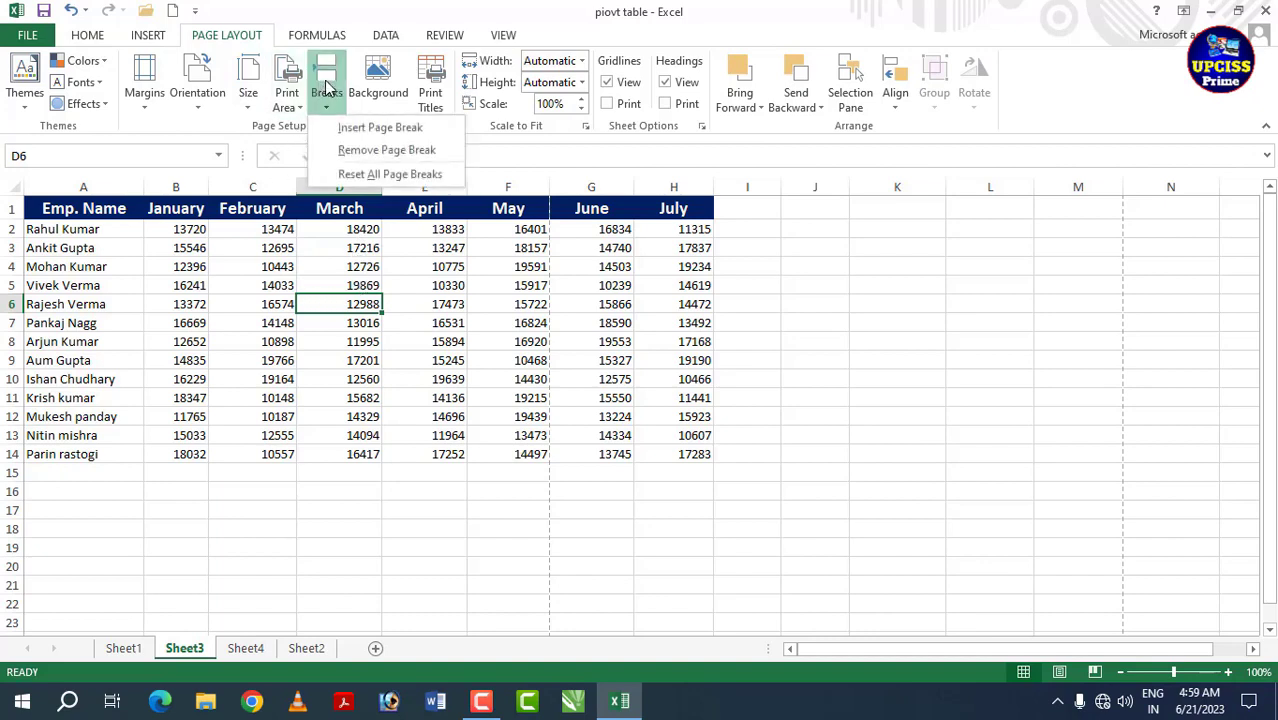
pyautogui.click(422, 131)
pyautogui.click(357, 379)
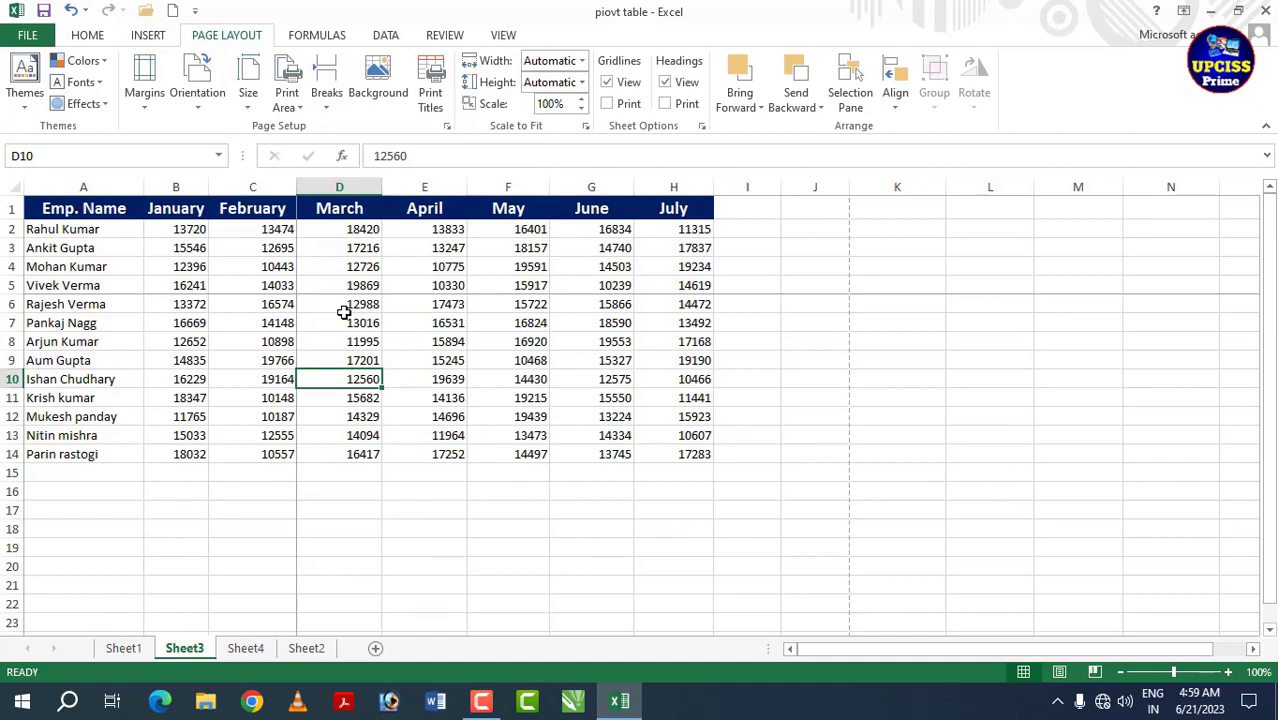
# Step: Check all the printed pages in the print preview to see how the page break at D6 splits the table
pyautogui.hotkey('ctrl', 'p')
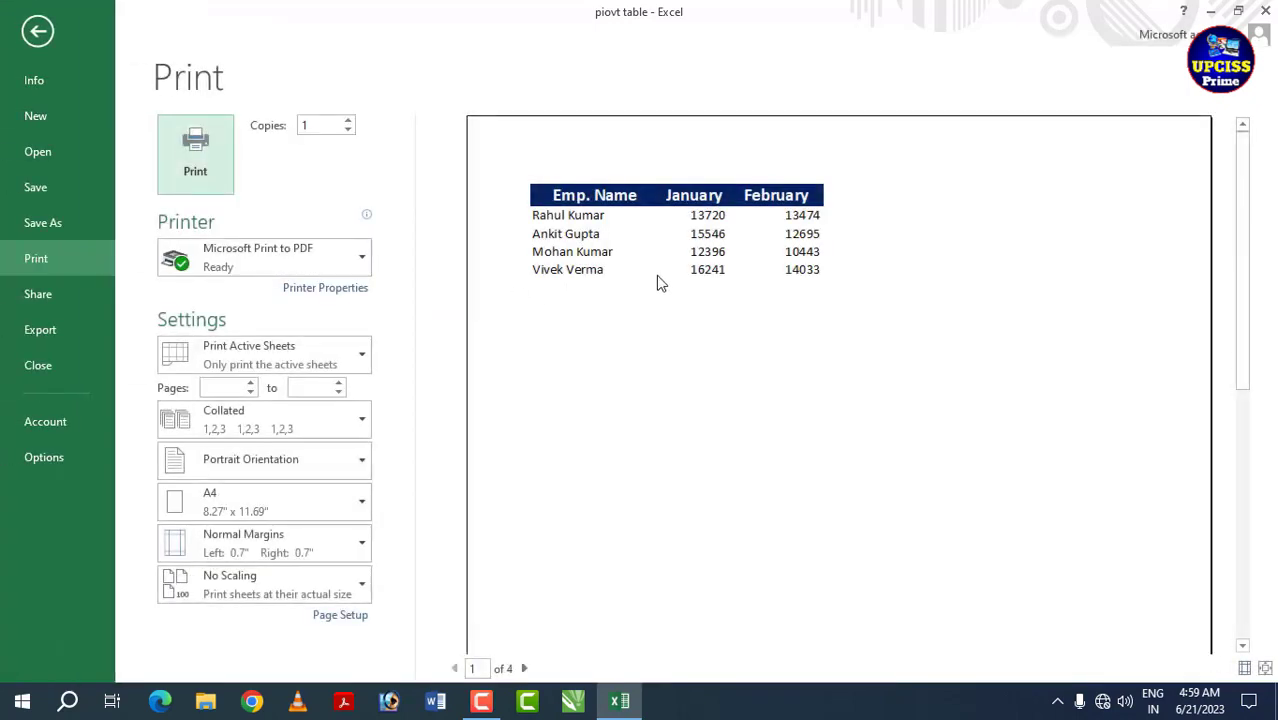
pyautogui.click(523, 668)
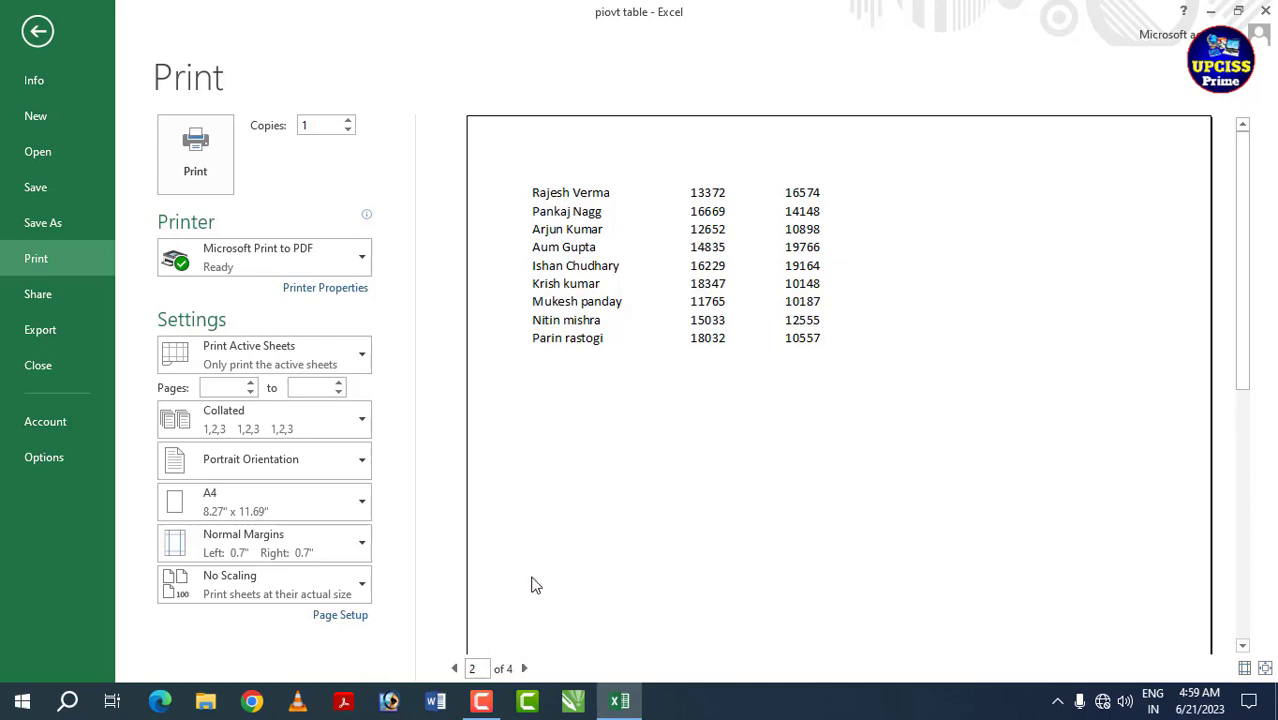
pyautogui.click(525, 668)
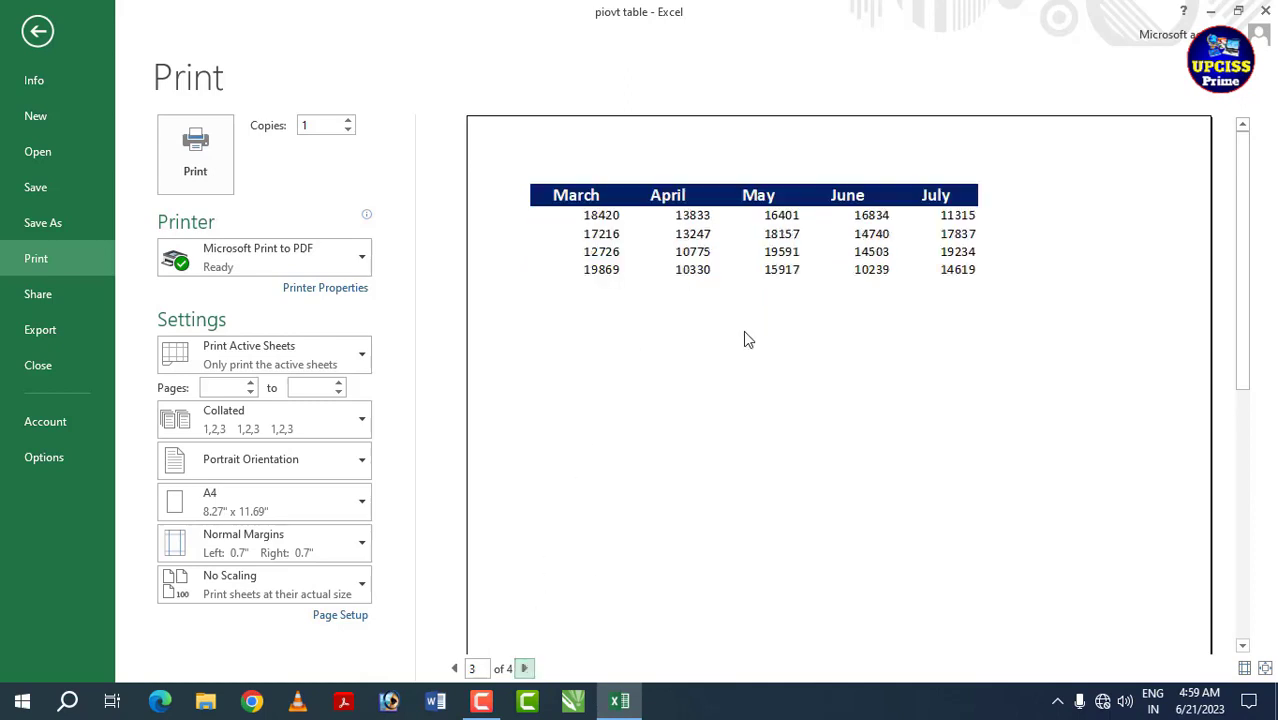
pyautogui.click(525, 668)
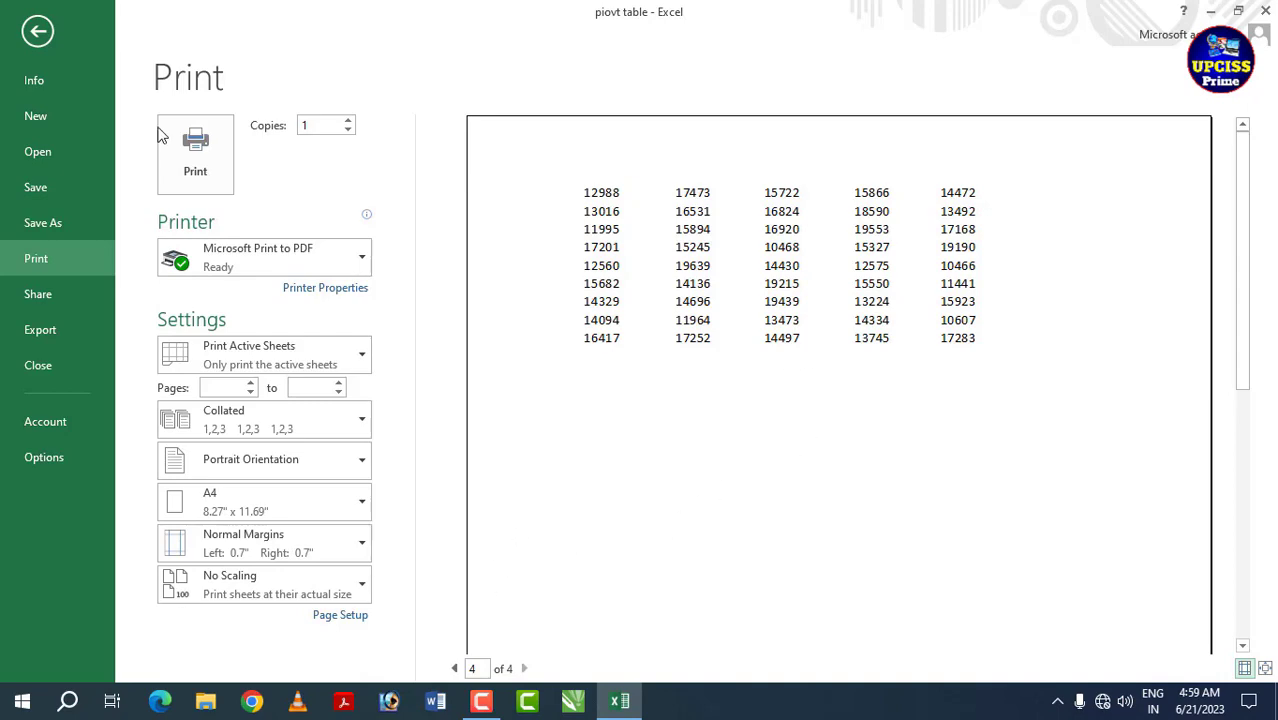
pyautogui.click(38, 31)
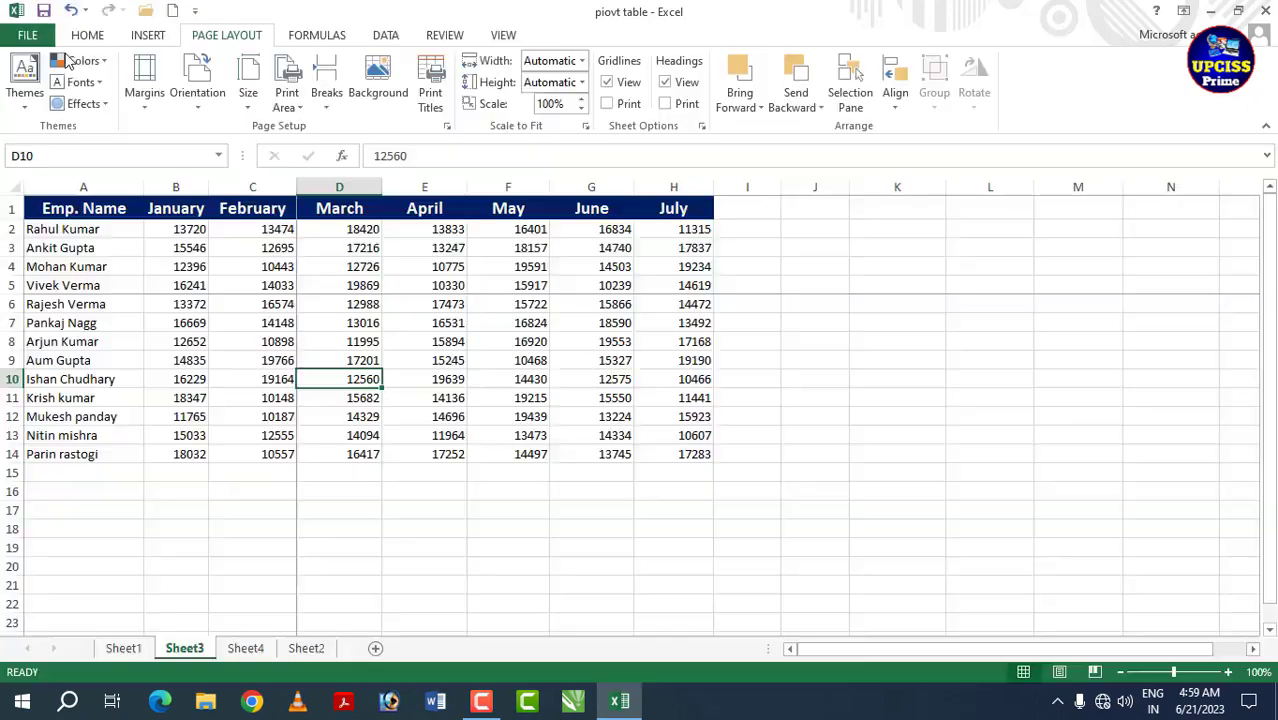
# Step: Remove the page break at cell D6
pyautogui.click(313, 305)
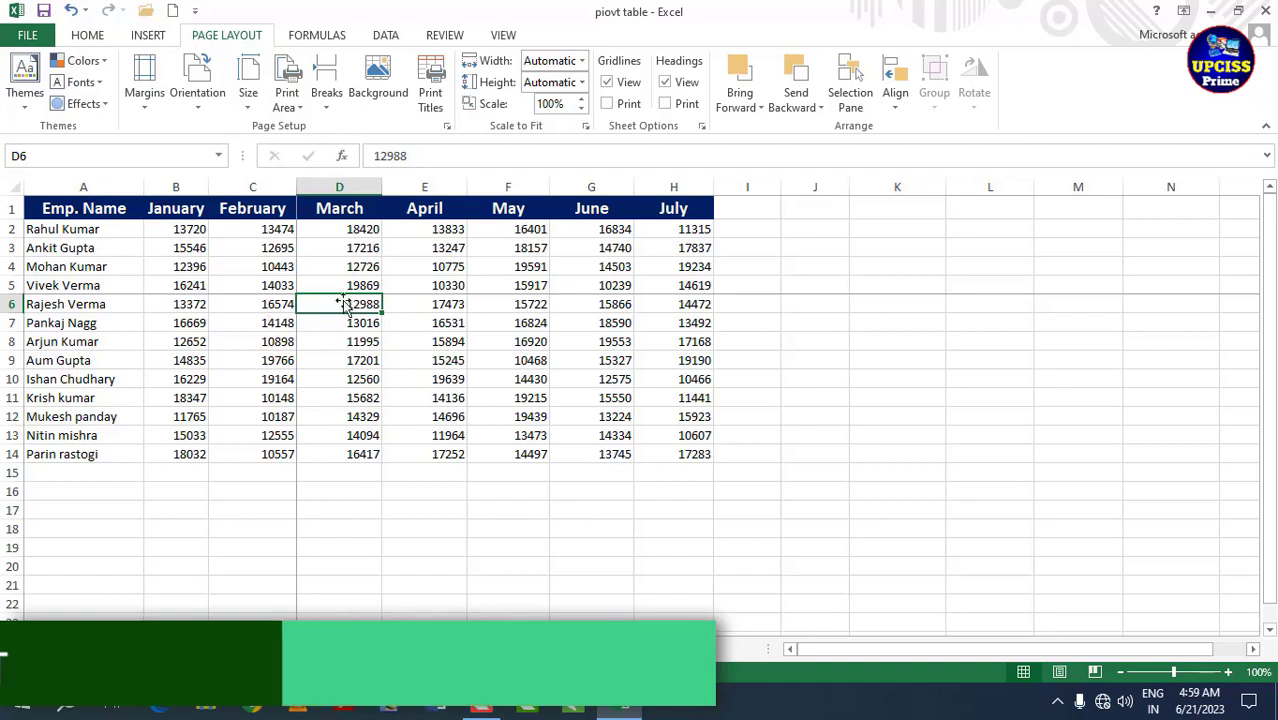
pyautogui.click(328, 106)
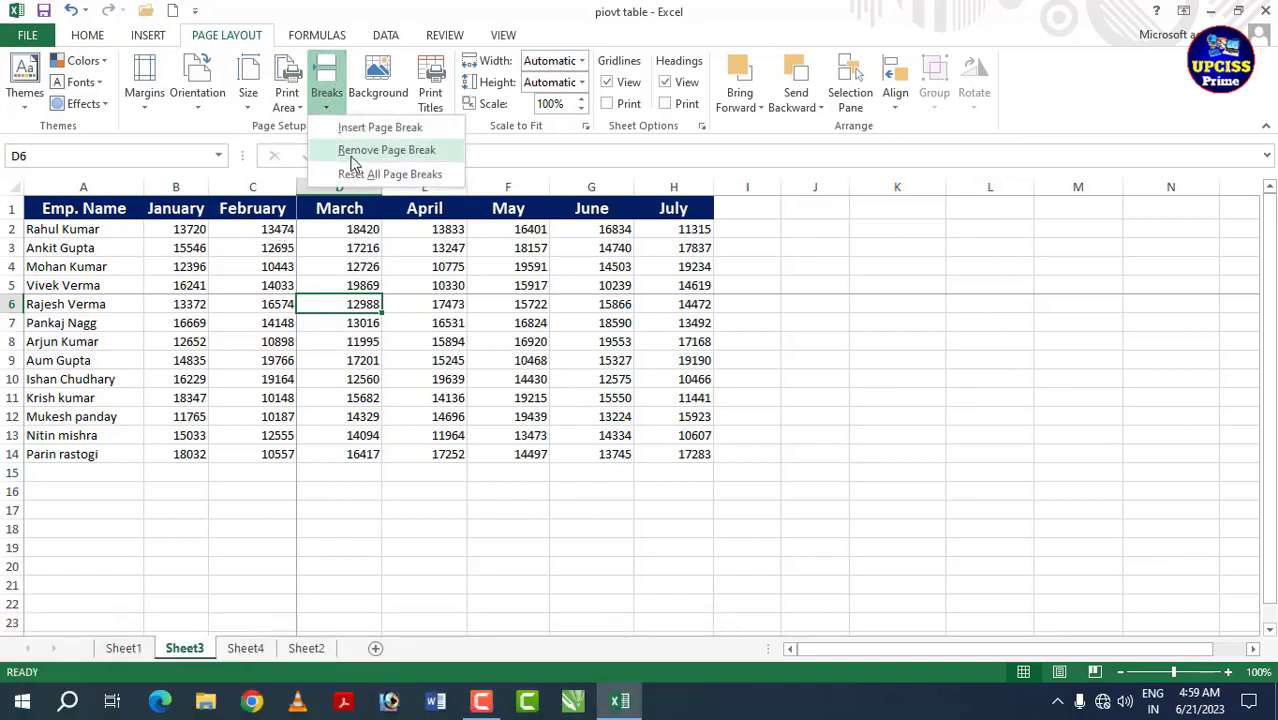
pyautogui.click(398, 152)
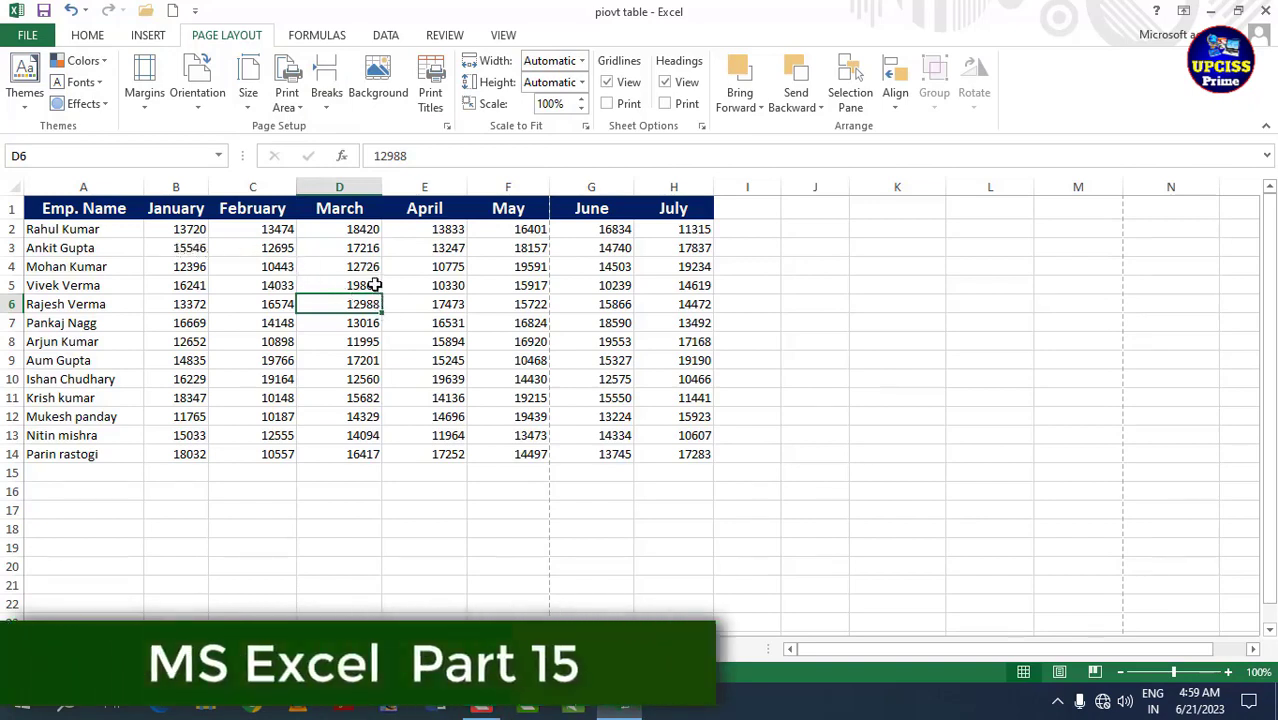
pyautogui.click(427, 358)
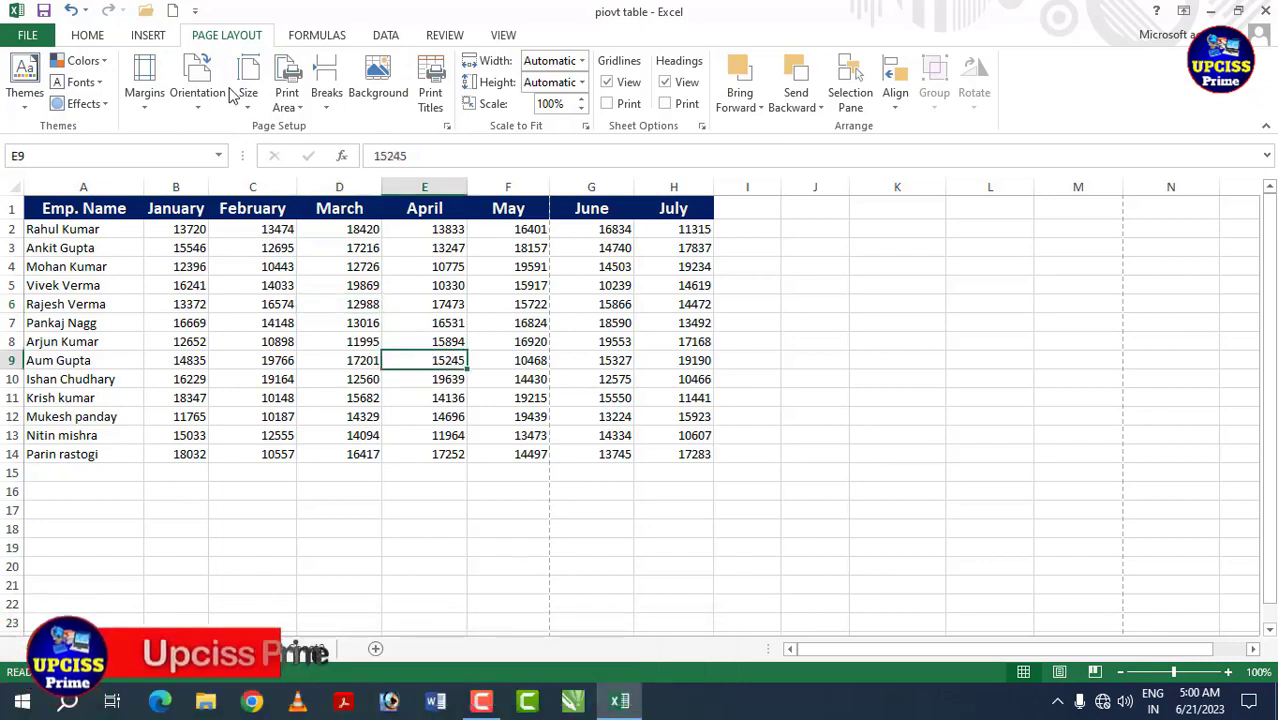
# Step: Set the picture "excel part 1" from the excel thambinal folder on the computer as the sheet background
pyautogui.click(386, 84)
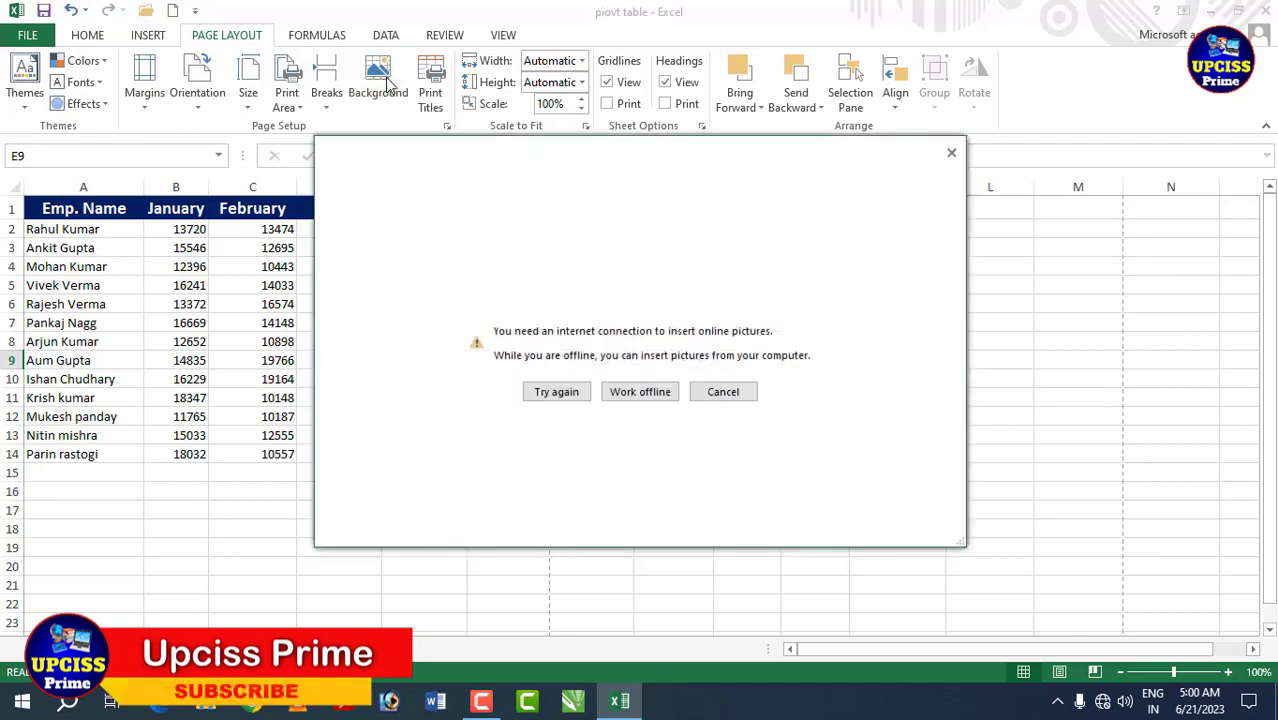
pyautogui.click(638, 392)
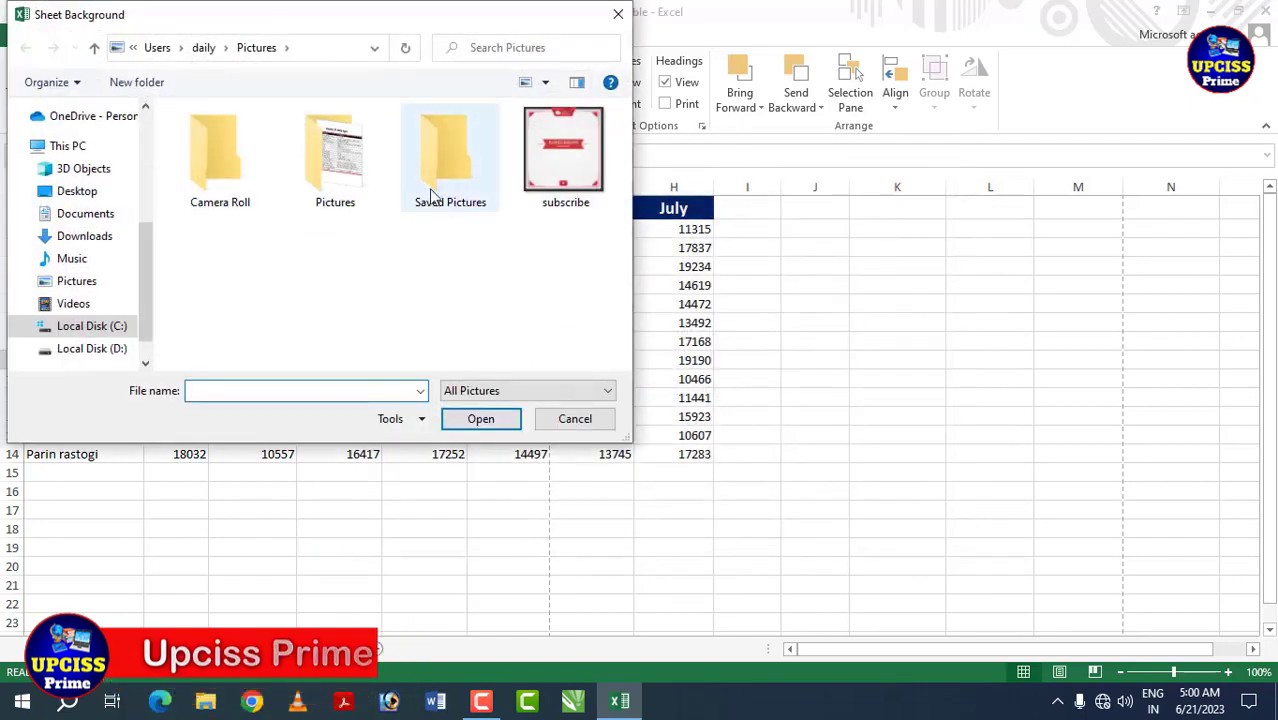
pyautogui.doubleClick(352, 182)
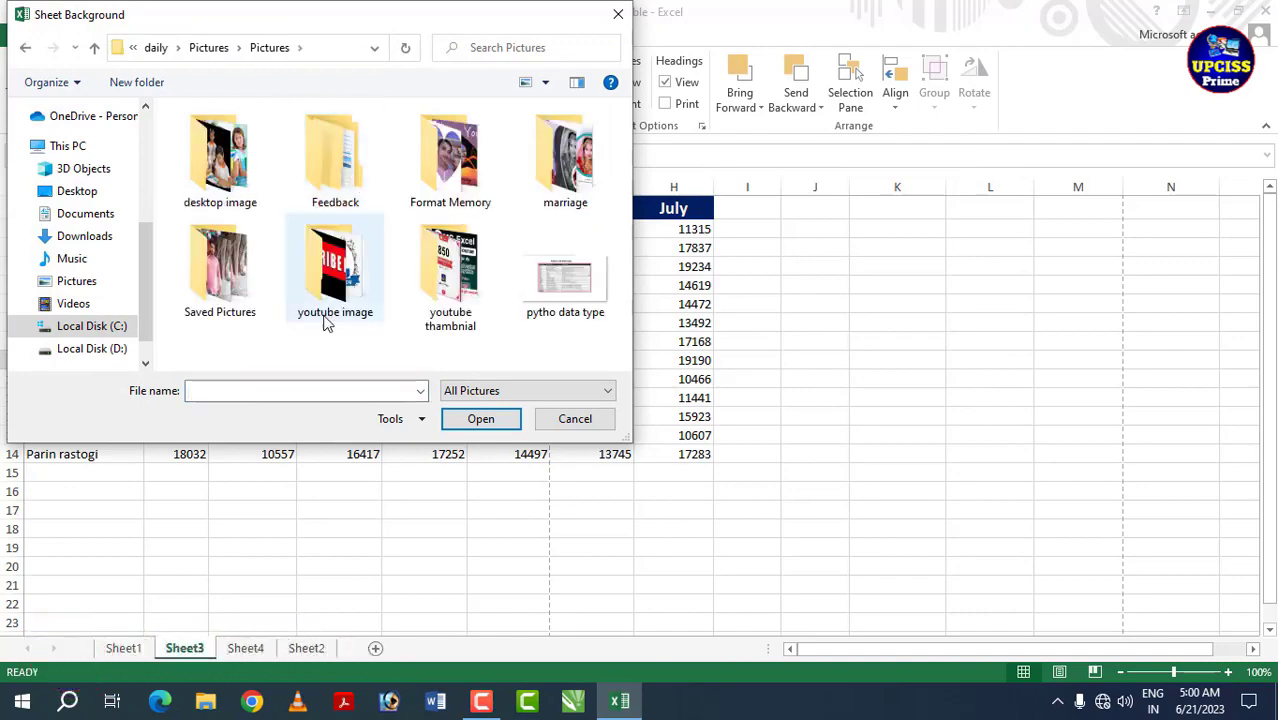
pyautogui.doubleClick(448, 278)
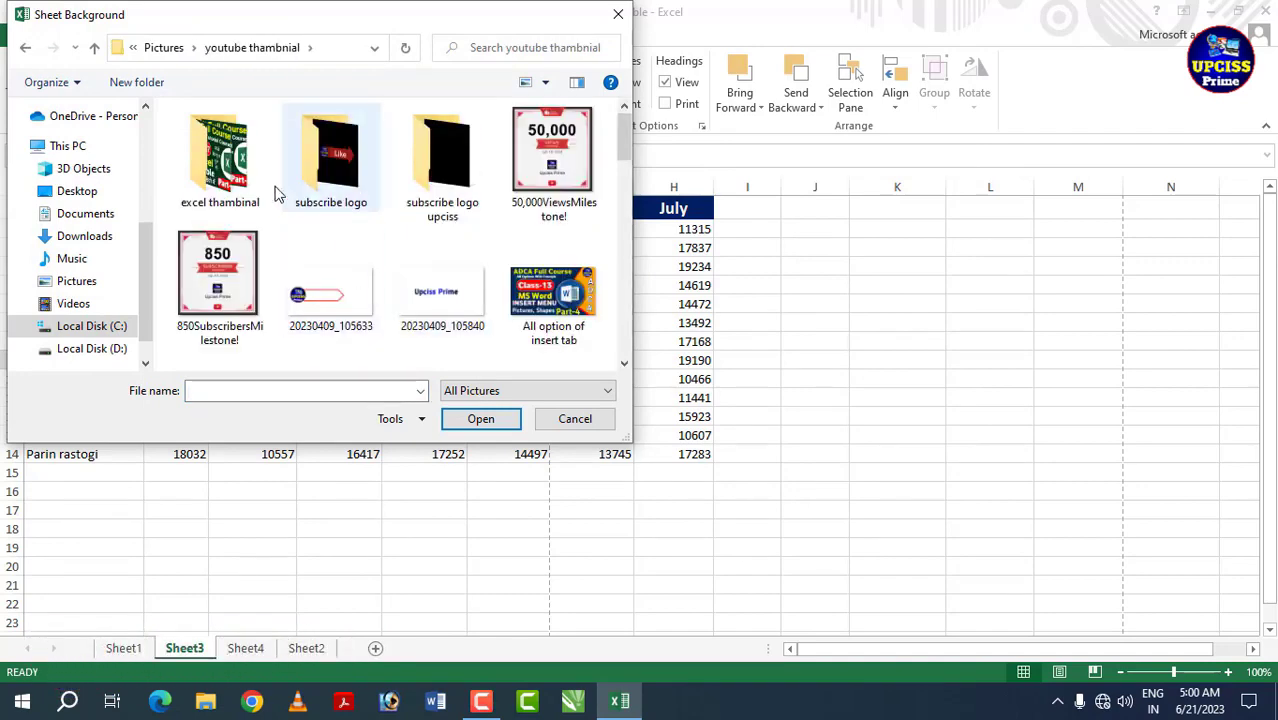
pyautogui.doubleClick(231, 170)
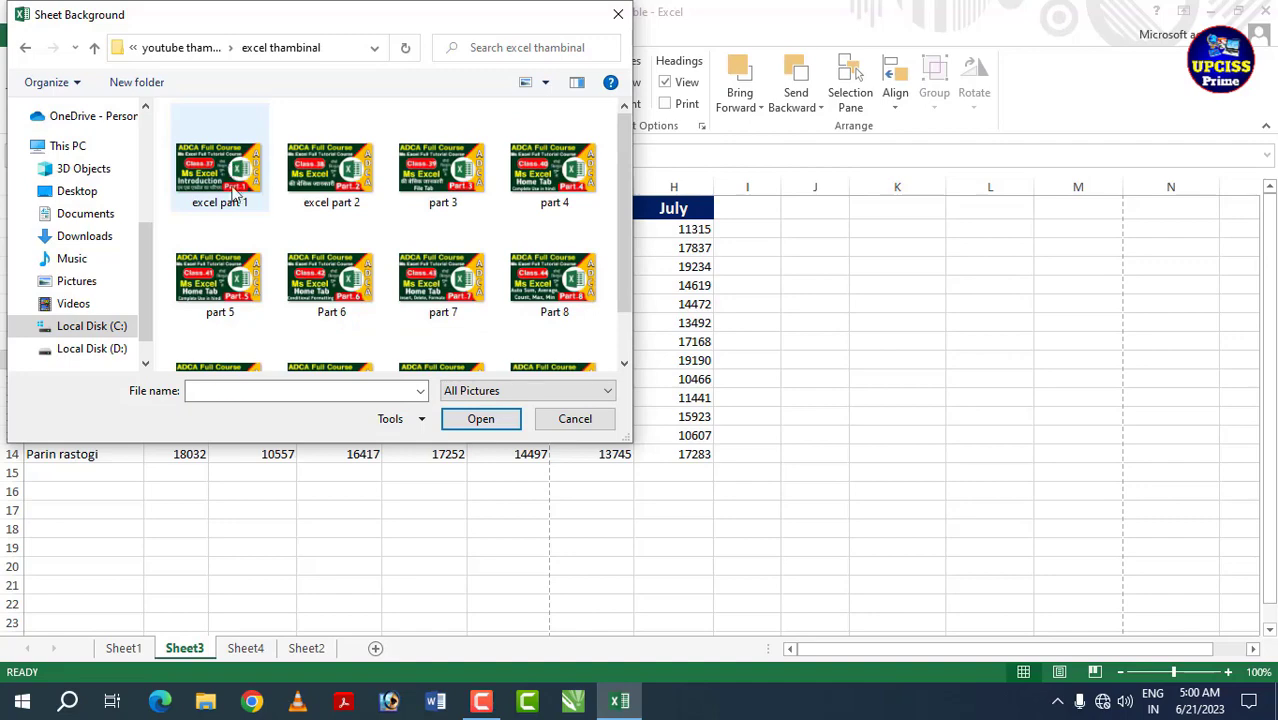
pyautogui.click(232, 170)
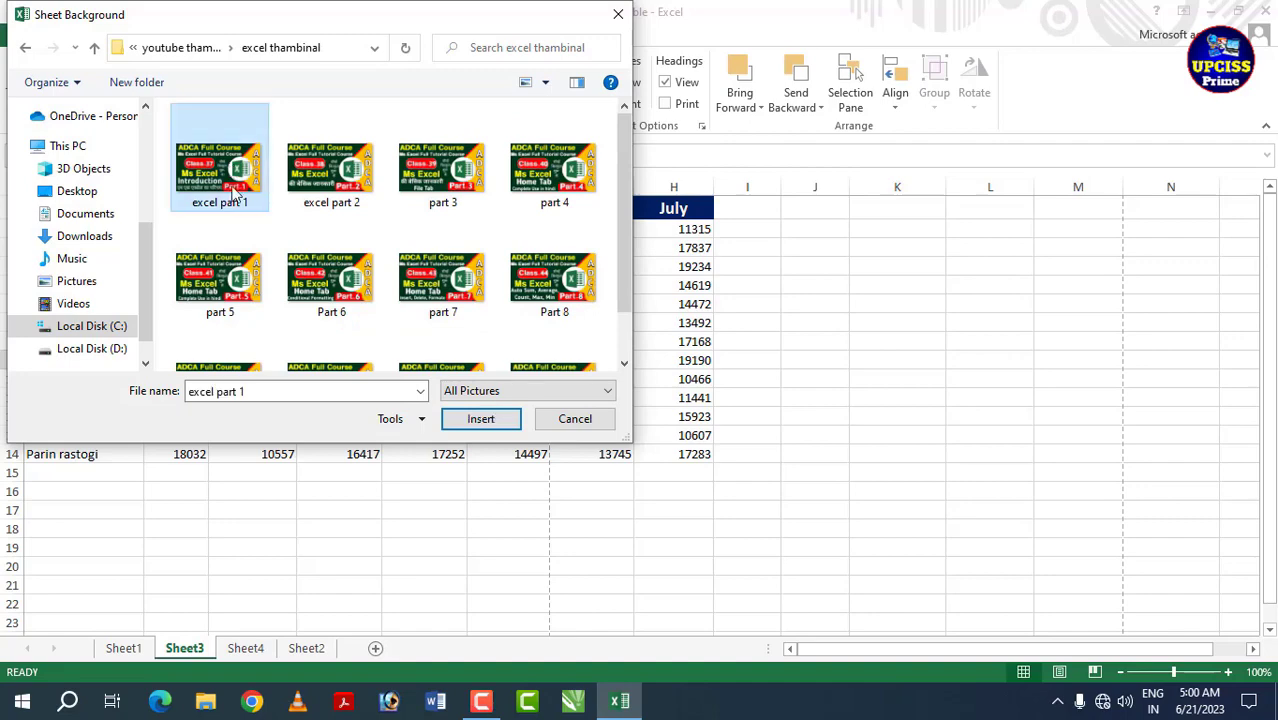
pyautogui.click(481, 421)
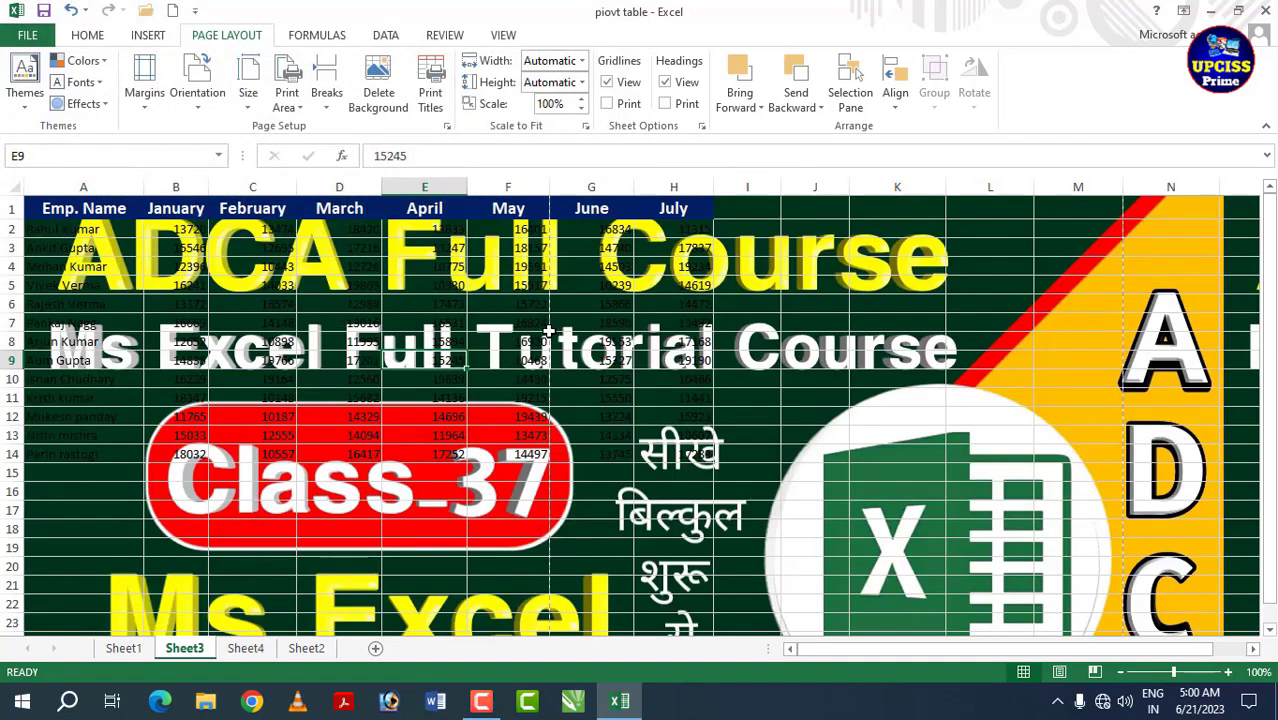
# Step: View the sheet background at different zoom levels and delete it from the sheet
pyautogui.scroll(-6, 549, 331)
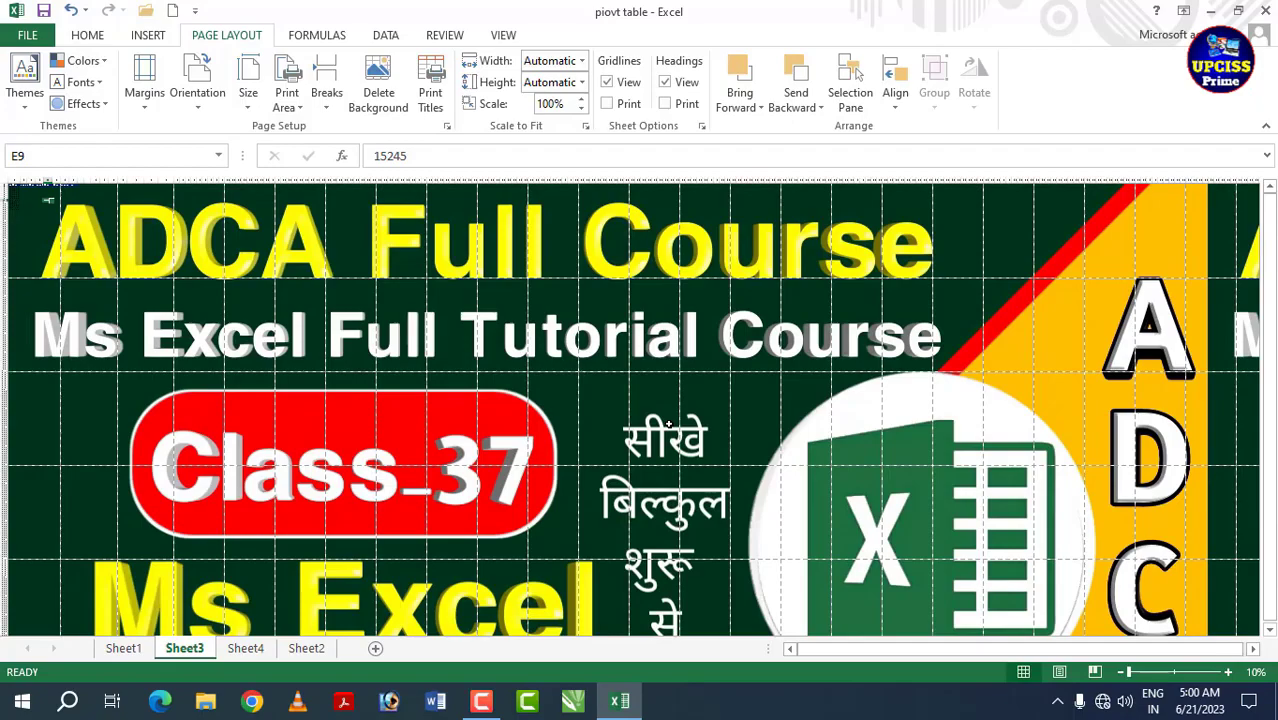
pyautogui.scroll(2, 669, 424)
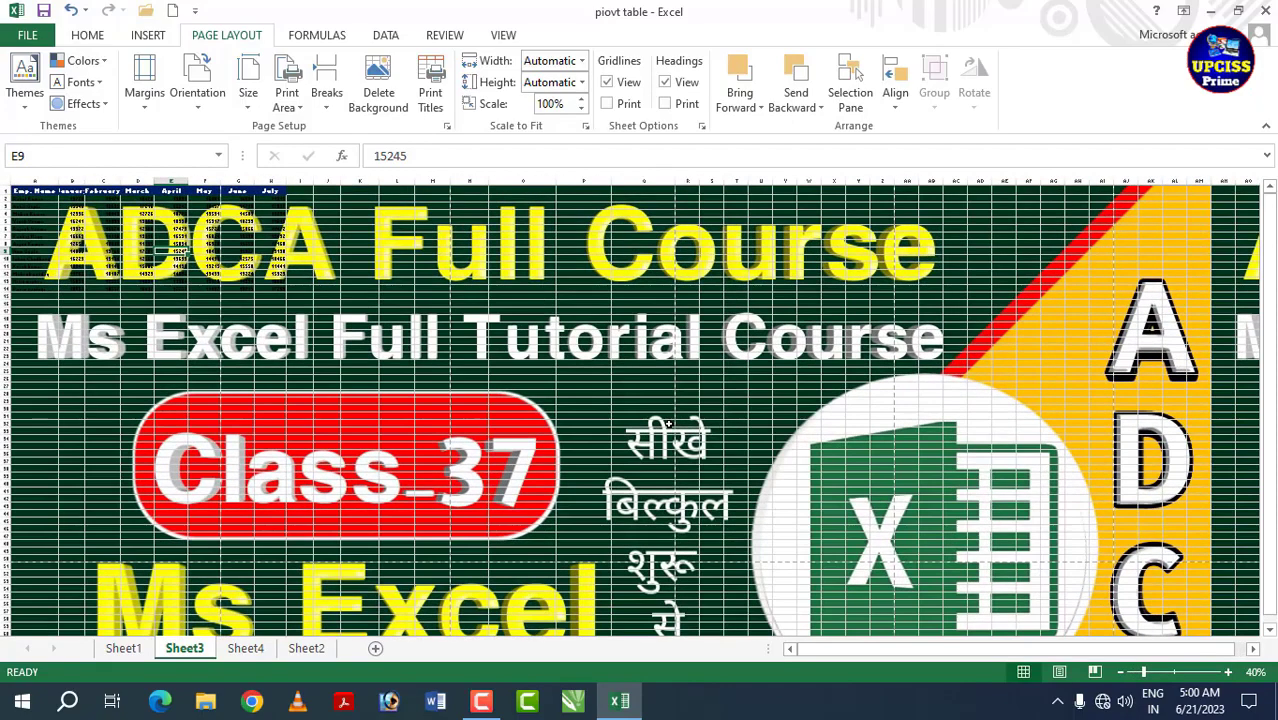
pyautogui.scroll(4, 669, 424)
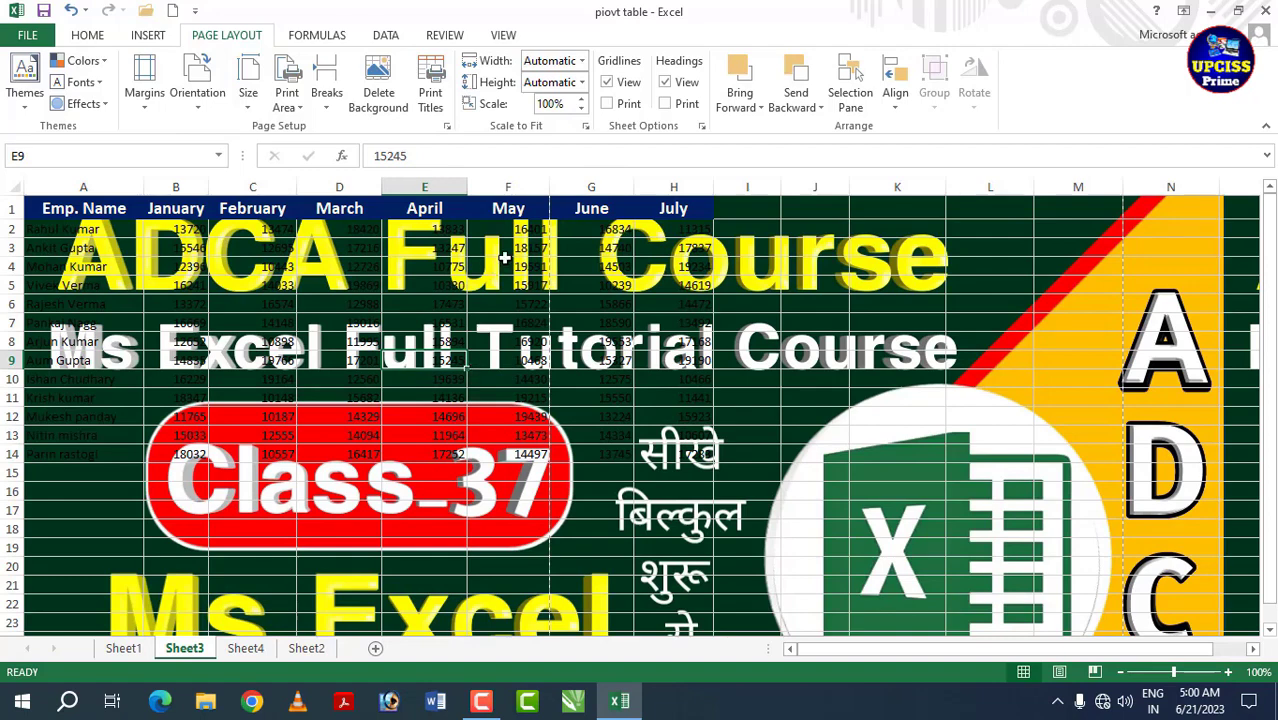
pyautogui.click(383, 97)
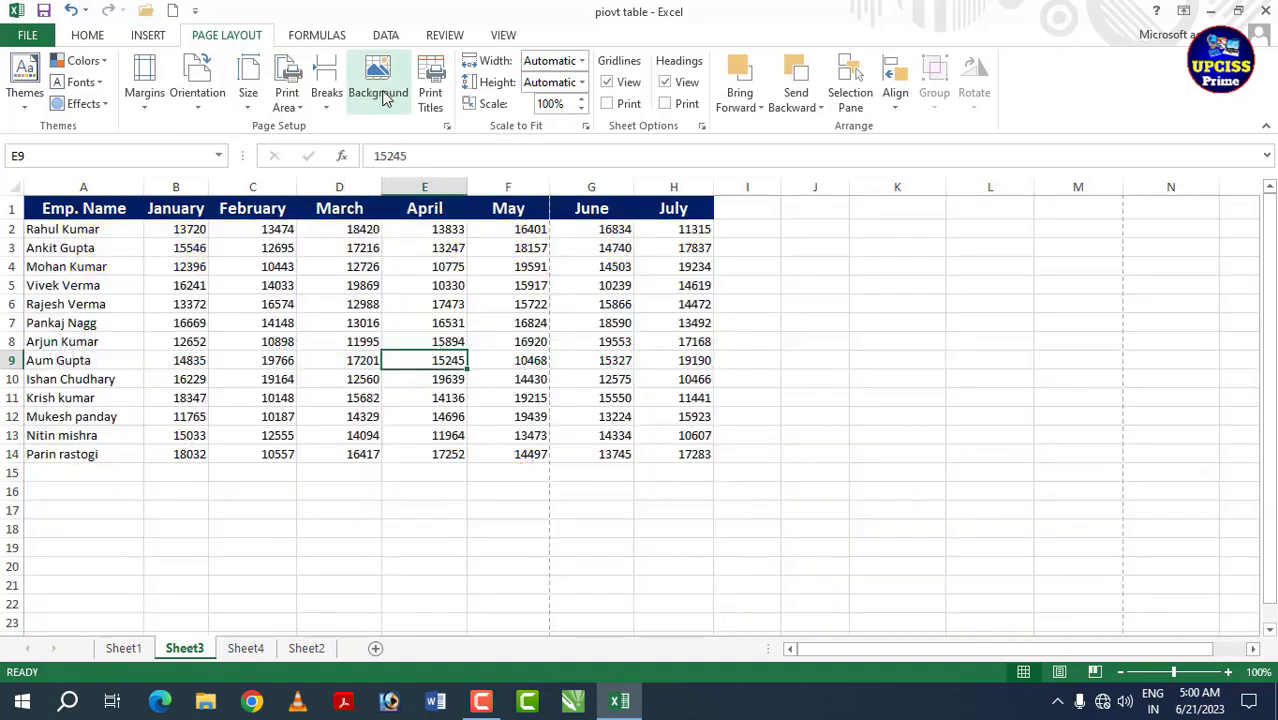
pyautogui.click(482, 361)
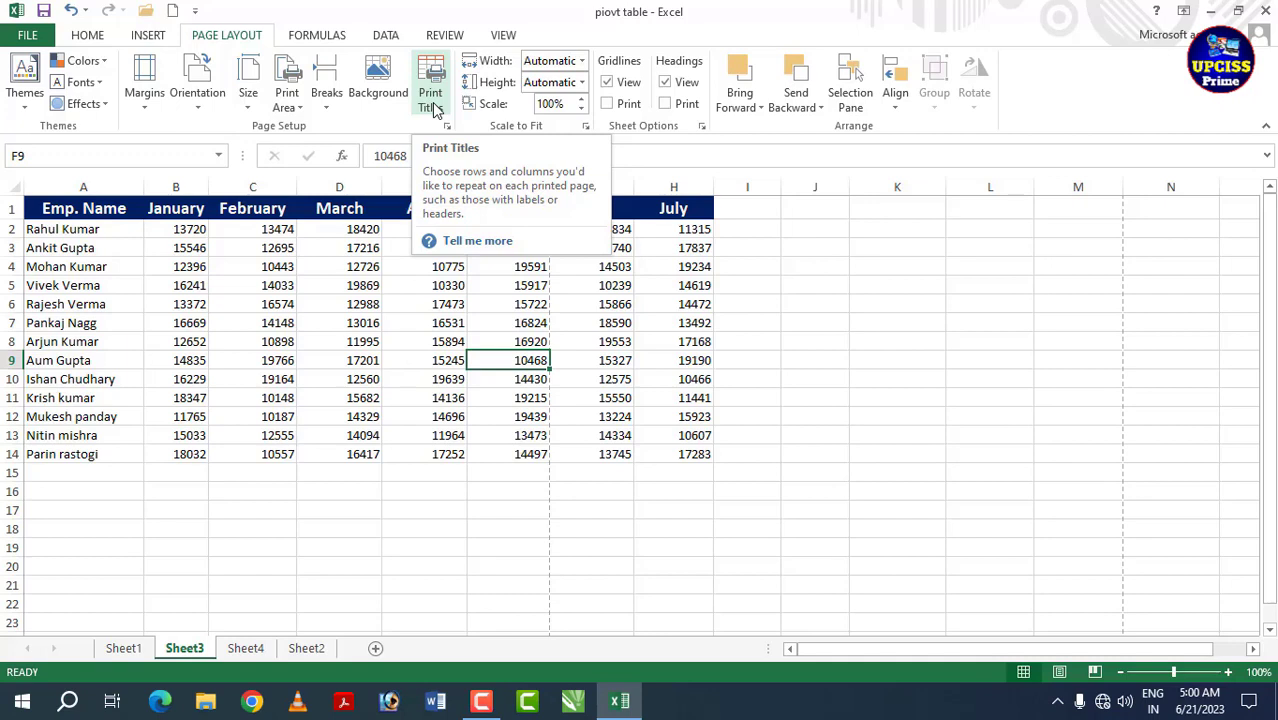
# Step: Check the employee table's page layout in the print preview and return to the sheet
pyautogui.click(258, 323)
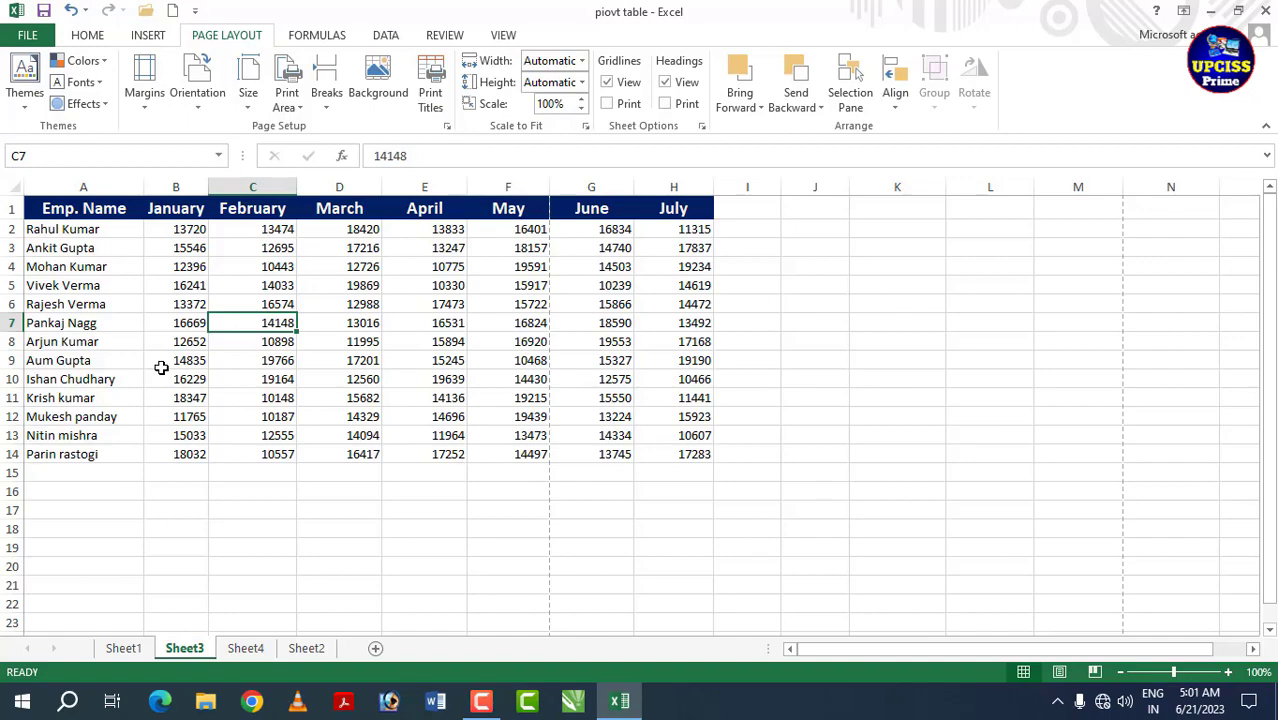
pyautogui.hotkey('ctrl', 'p')
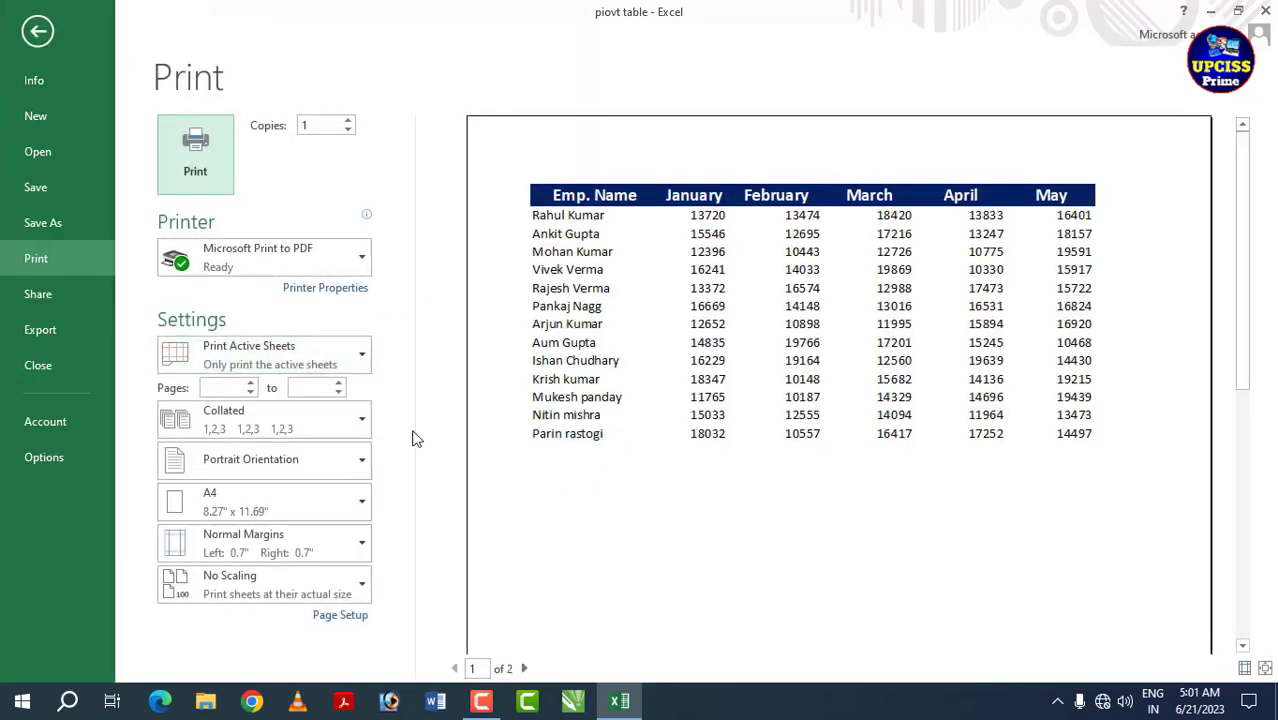
pyautogui.click(37, 31)
pyautogui.click(507, 357)
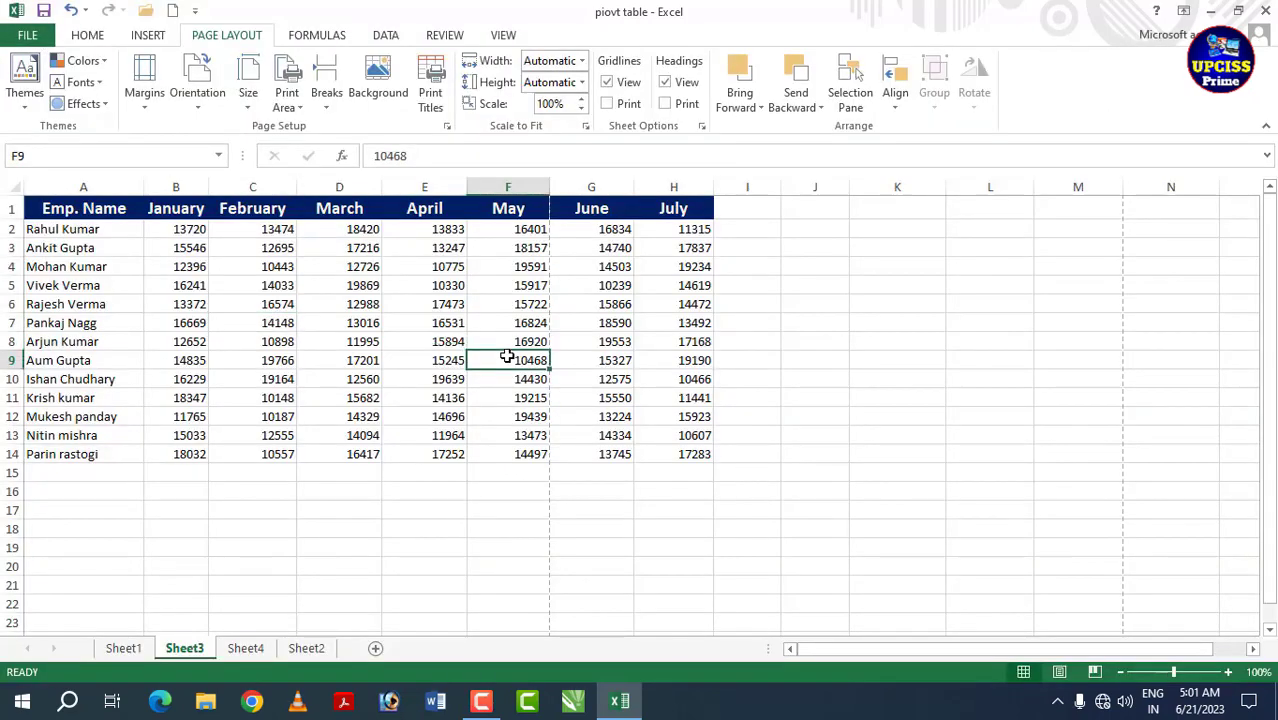
# Step: Copy the employee data A2:H14 without its header and paste it below the table at A15 and A28
pyautogui.moveTo(55, 229); pyautogui.dragTo(668, 448)
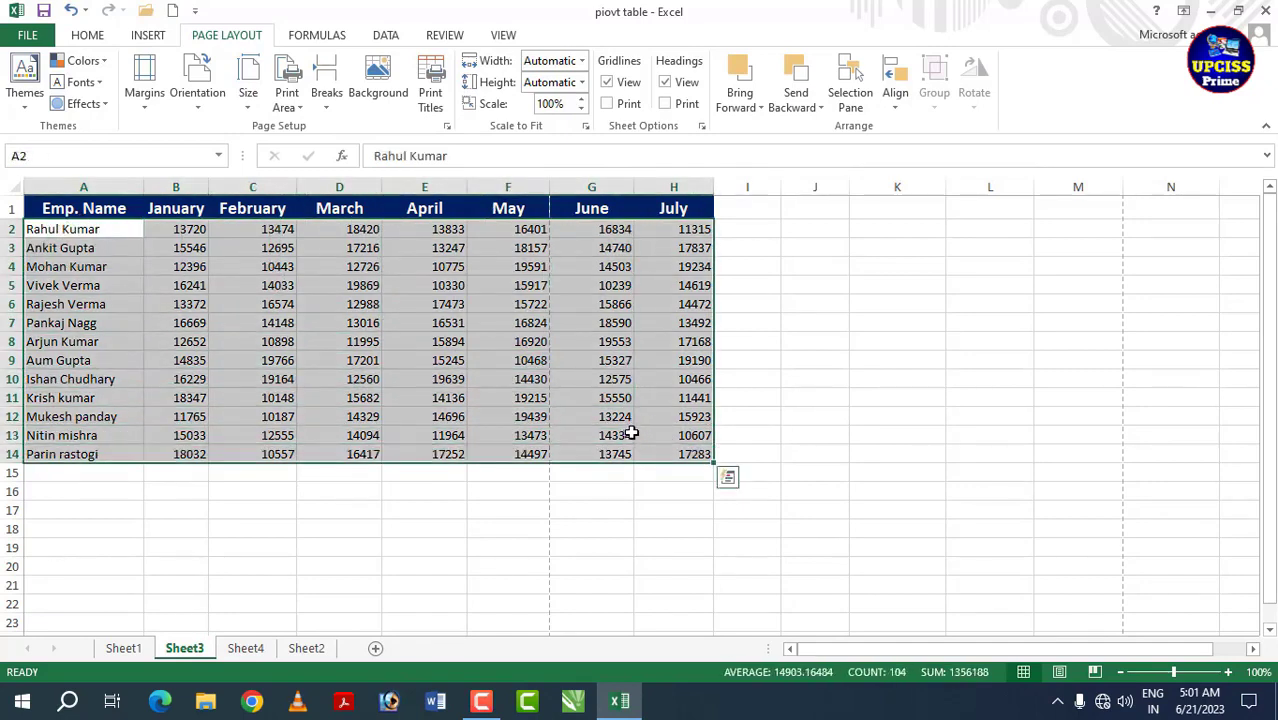
pyautogui.hotkey('ctrl', 'c')
pyautogui.click(100, 472)
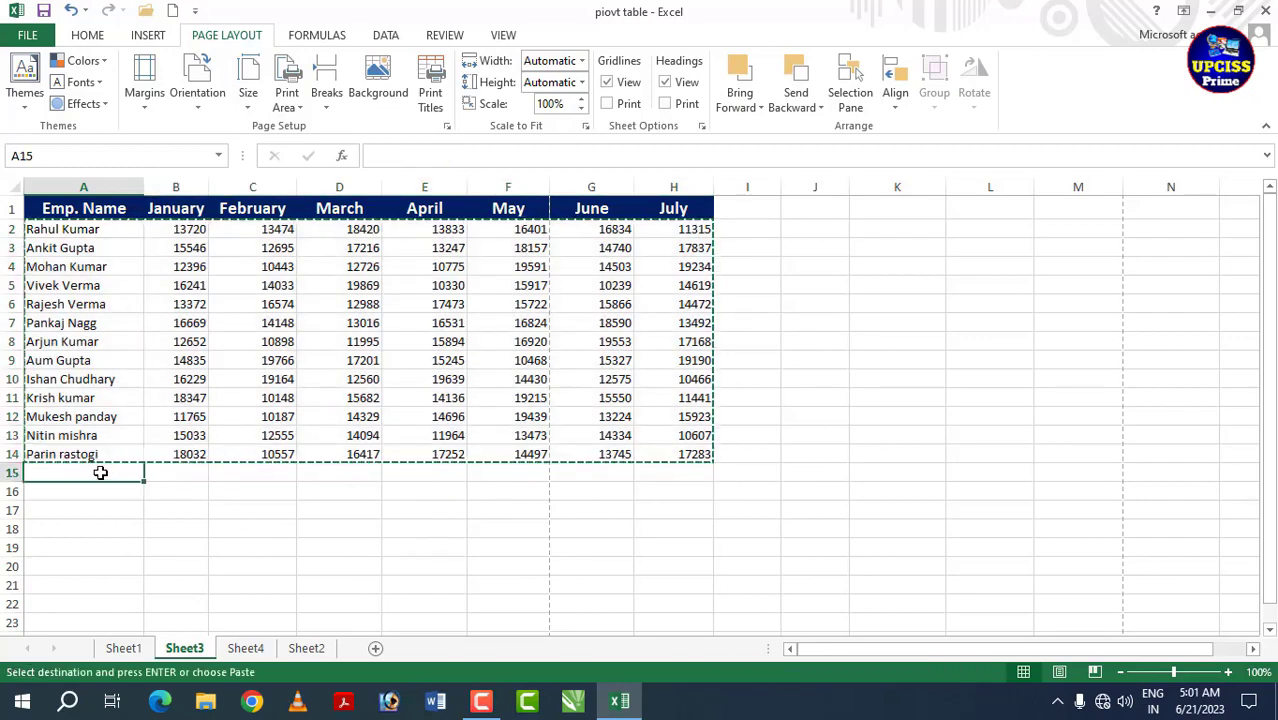
pyautogui.hotkey('ctrl', 'v')
pyautogui.scroll(-5, 180, 420)
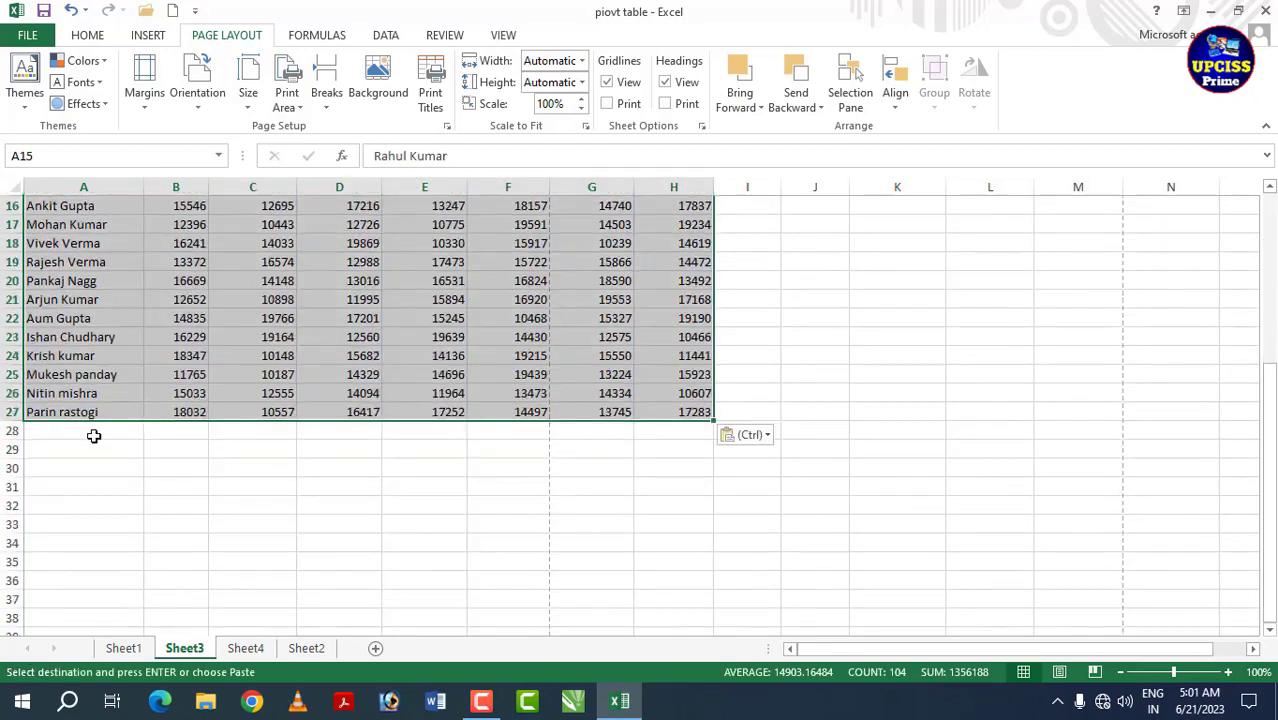
pyautogui.click(93, 436)
pyautogui.hotkey('ctrl', 'v')
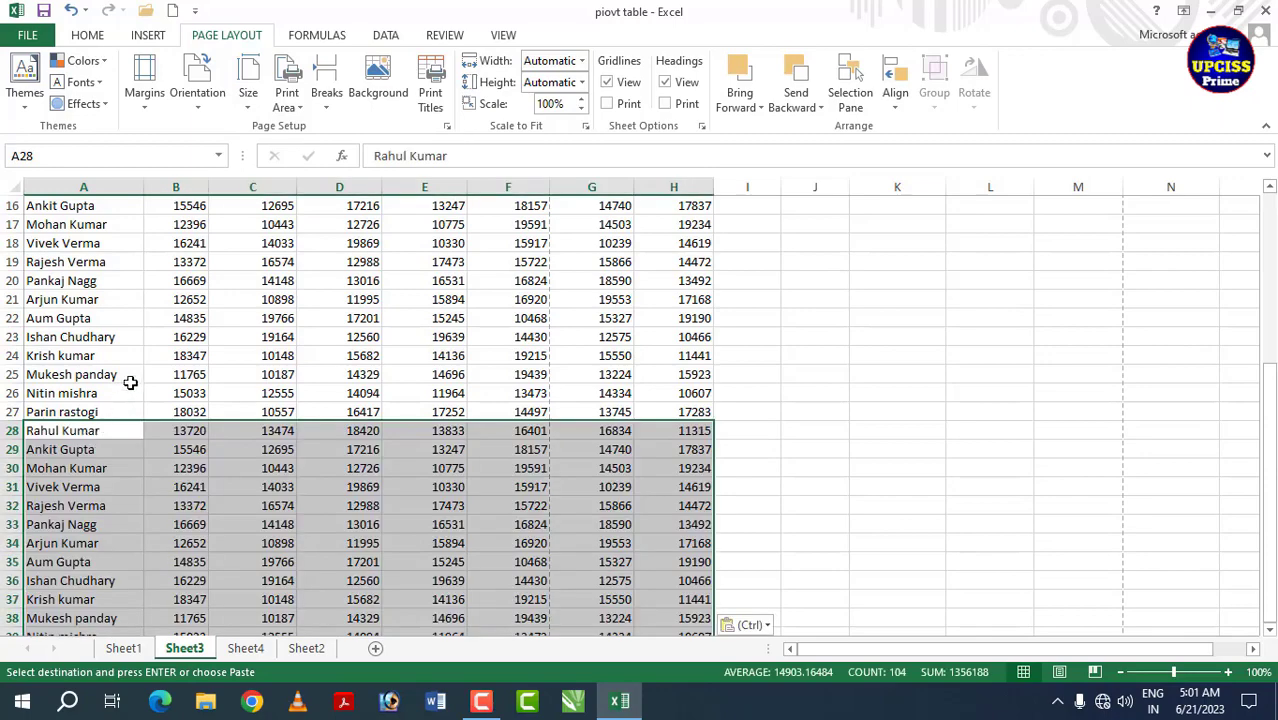
# Step: Paste the copied employee rows three more times, at A41, A54 and A67, to lengthen the table over several pages
pyautogui.scroll(-6, 100, 430)
pyautogui.click(98, 344)
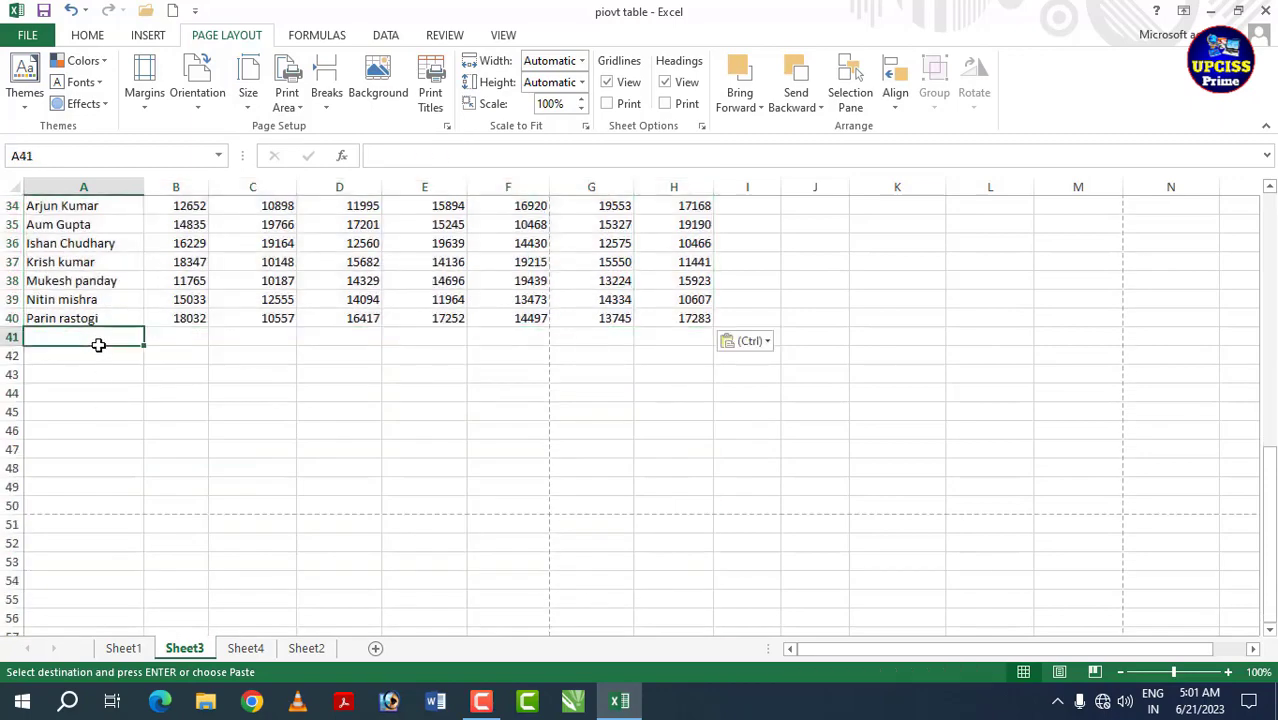
pyautogui.hotkey('ctrl', 'v')
pyautogui.click(79, 586)
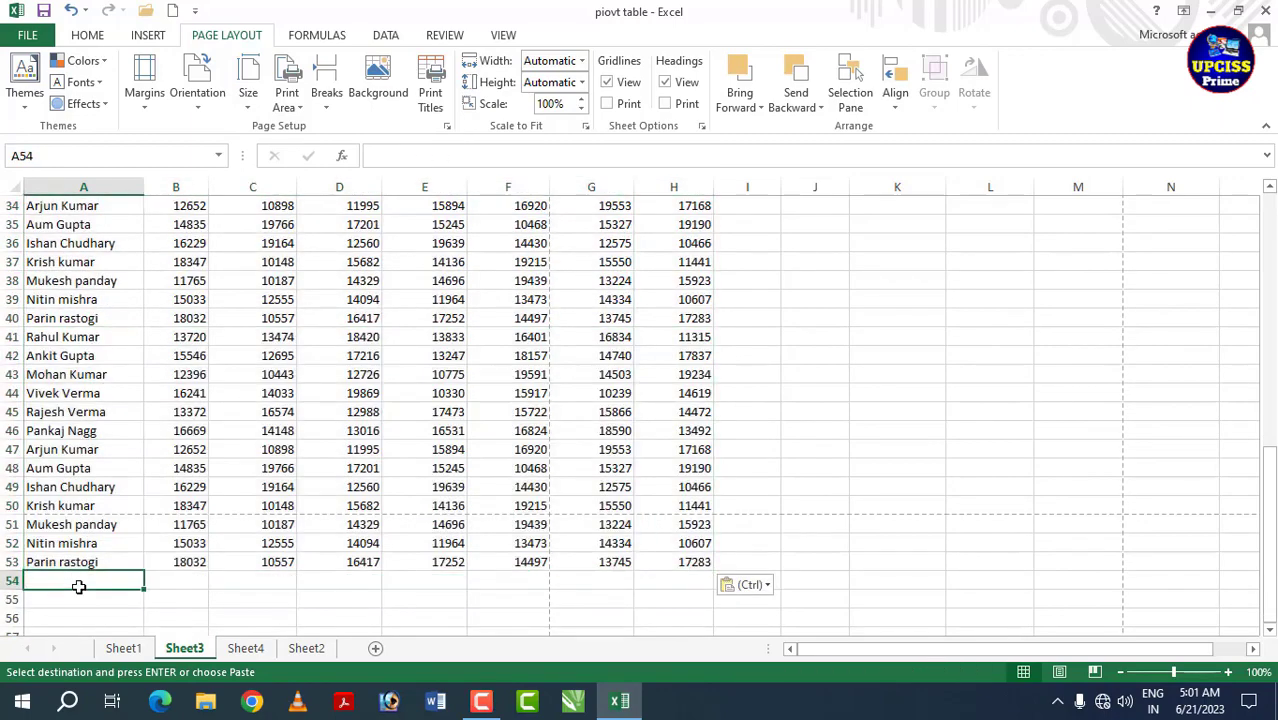
pyautogui.hotkey('ctrl', 'v')
pyautogui.scroll(-6, 131, 448)
pyautogui.click(85, 484)
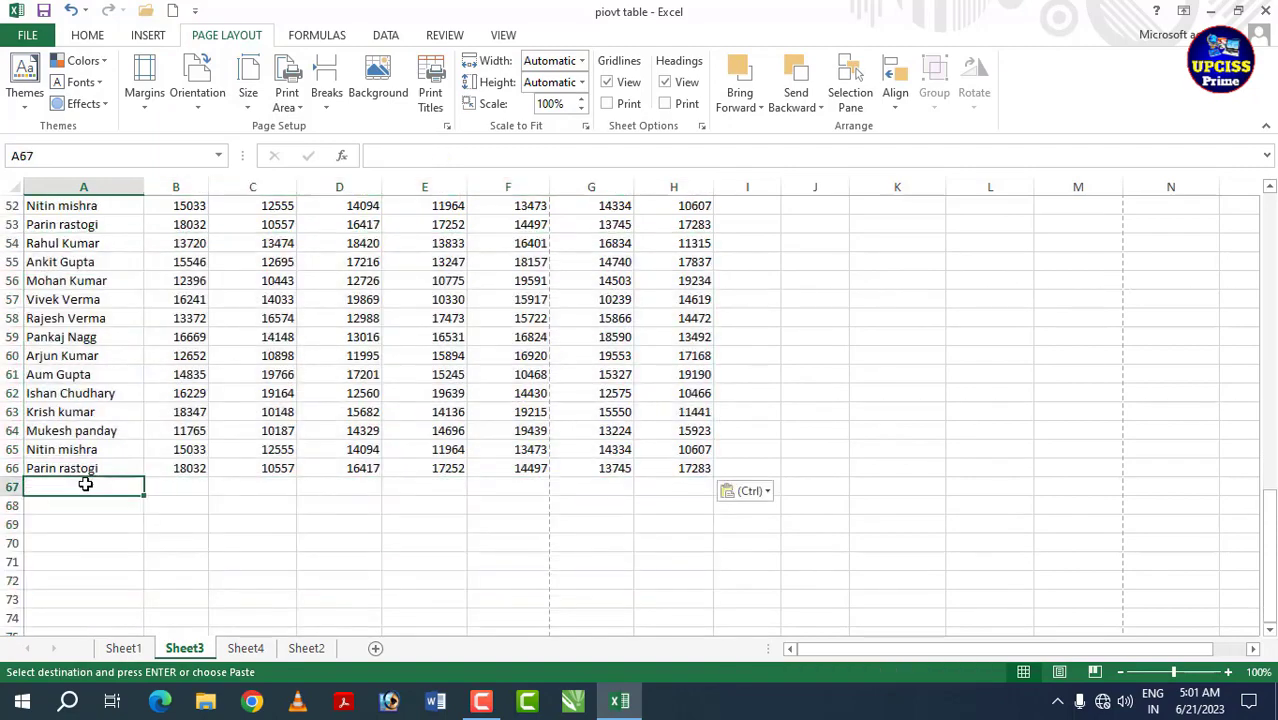
pyautogui.hotkey('ctrl', 'v')
# Step: Look through the extended employee table from the header row to its last row
pyautogui.scroll(17, 262, 373)
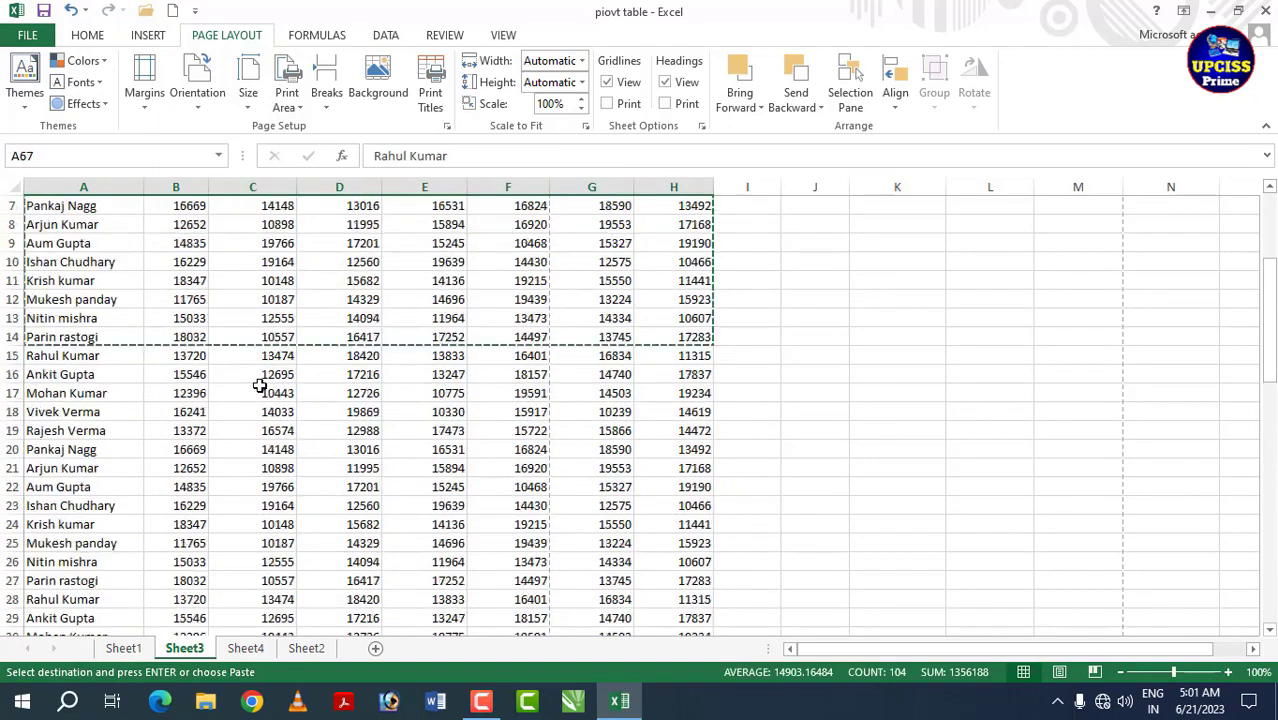
pyautogui.click(289, 301)
pyautogui.click(430, 290)
pyautogui.doubleClick(438, 322)
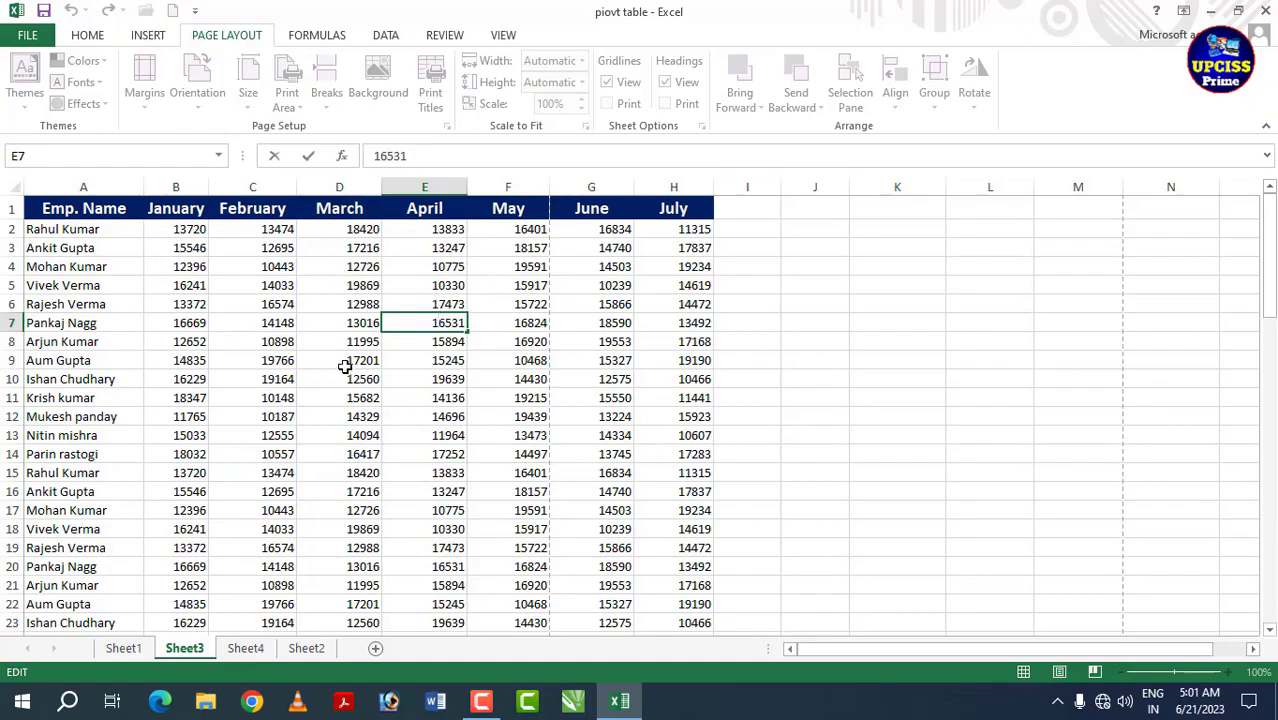
pyautogui.scroll(-20, 344, 367)
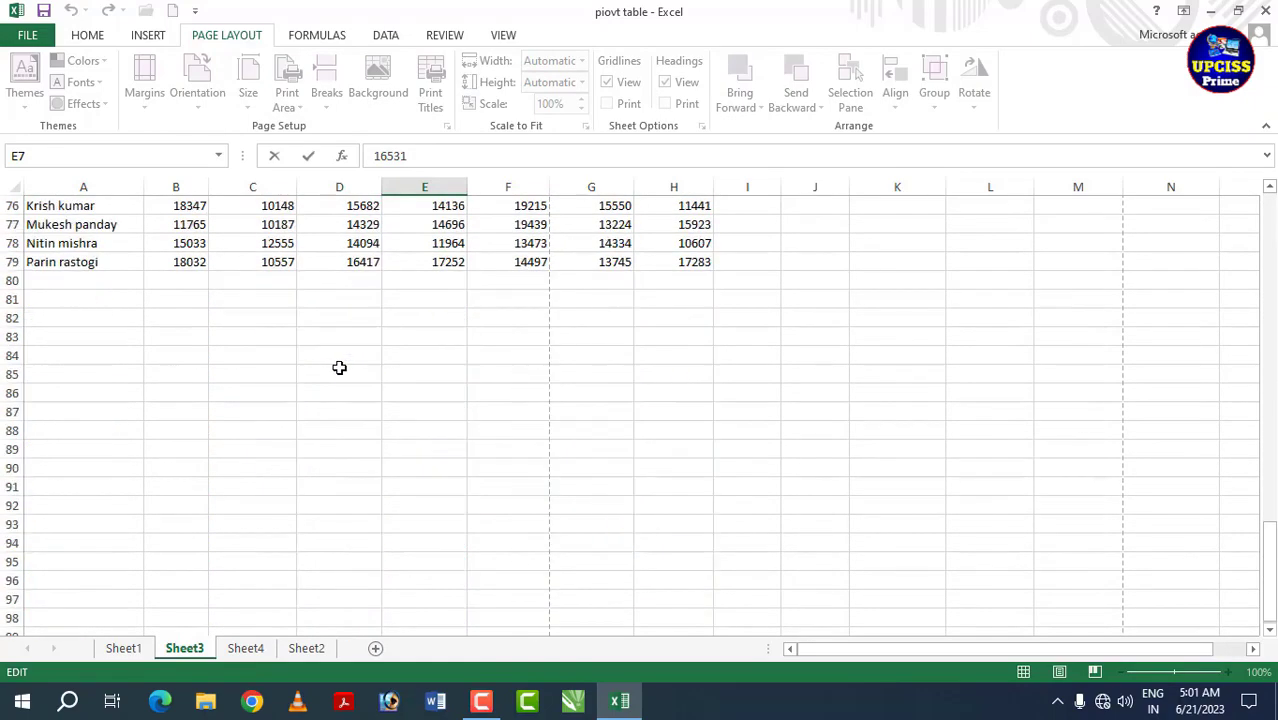
pyautogui.scroll(20, 339, 368)
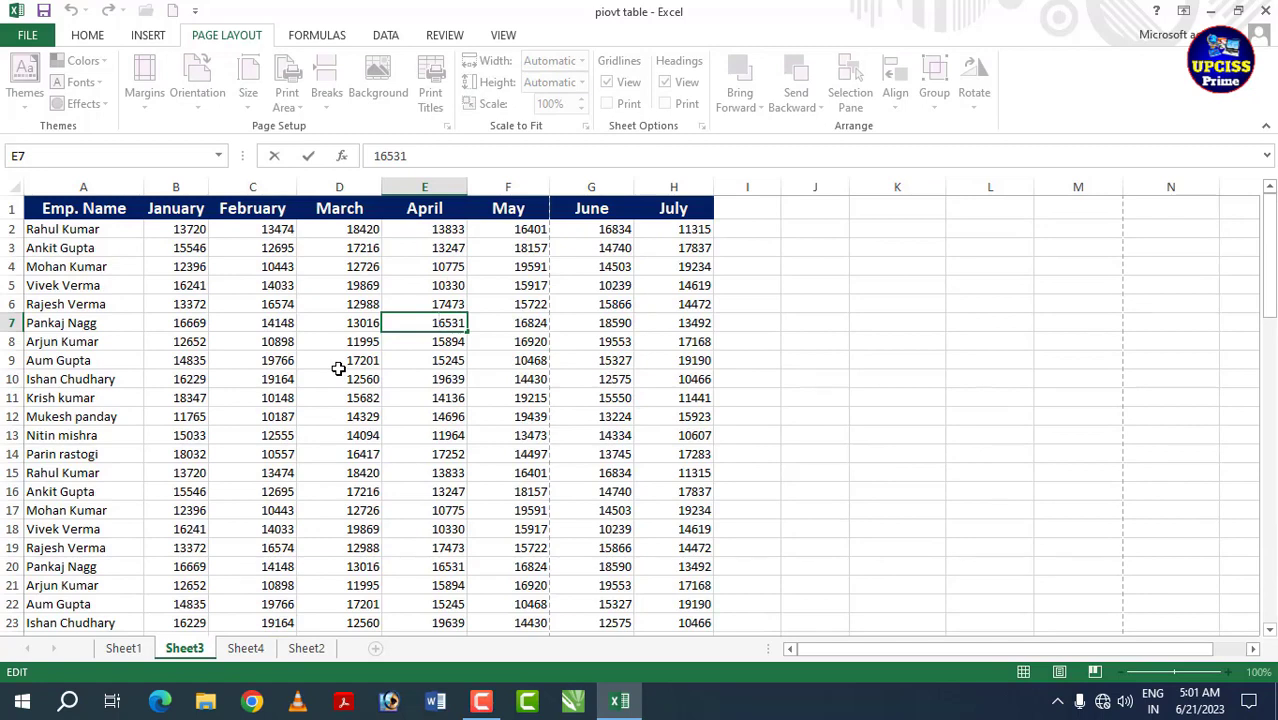
# Step: Look through all four pages of the employee table in the print preview and return to the sheet
pyautogui.click(339, 368)
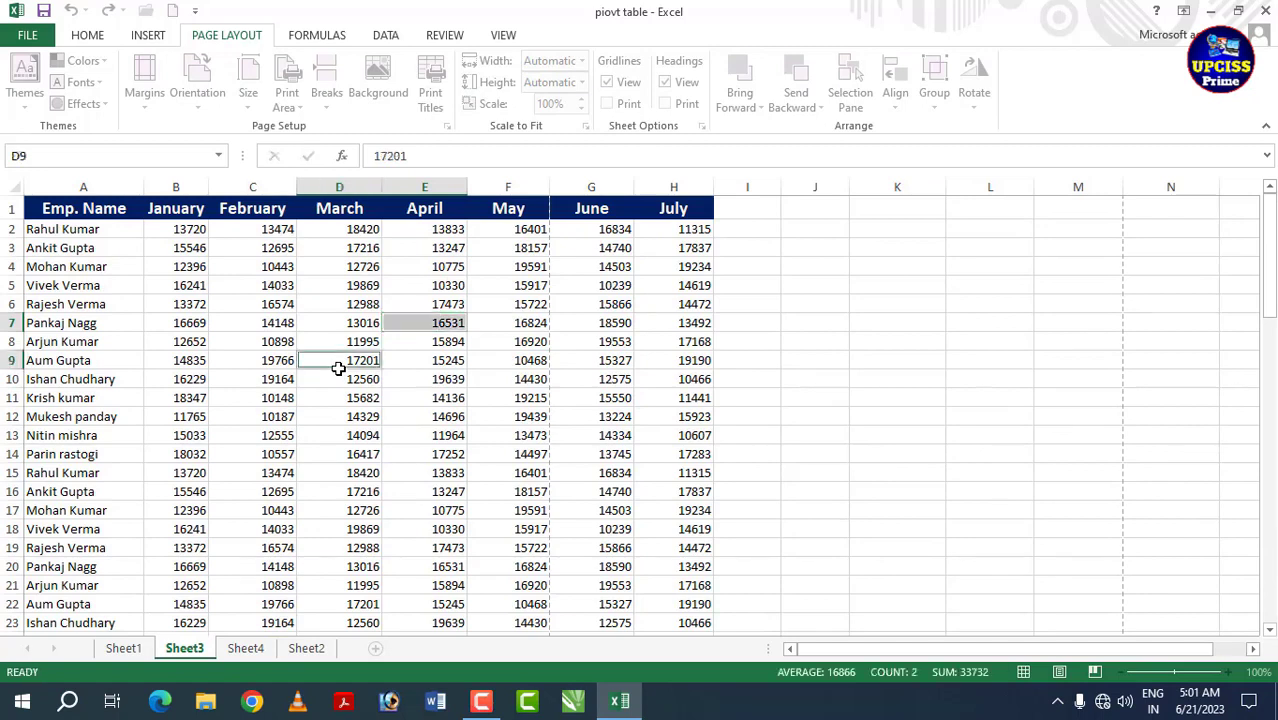
pyautogui.hotkey('ctrl', 'p')
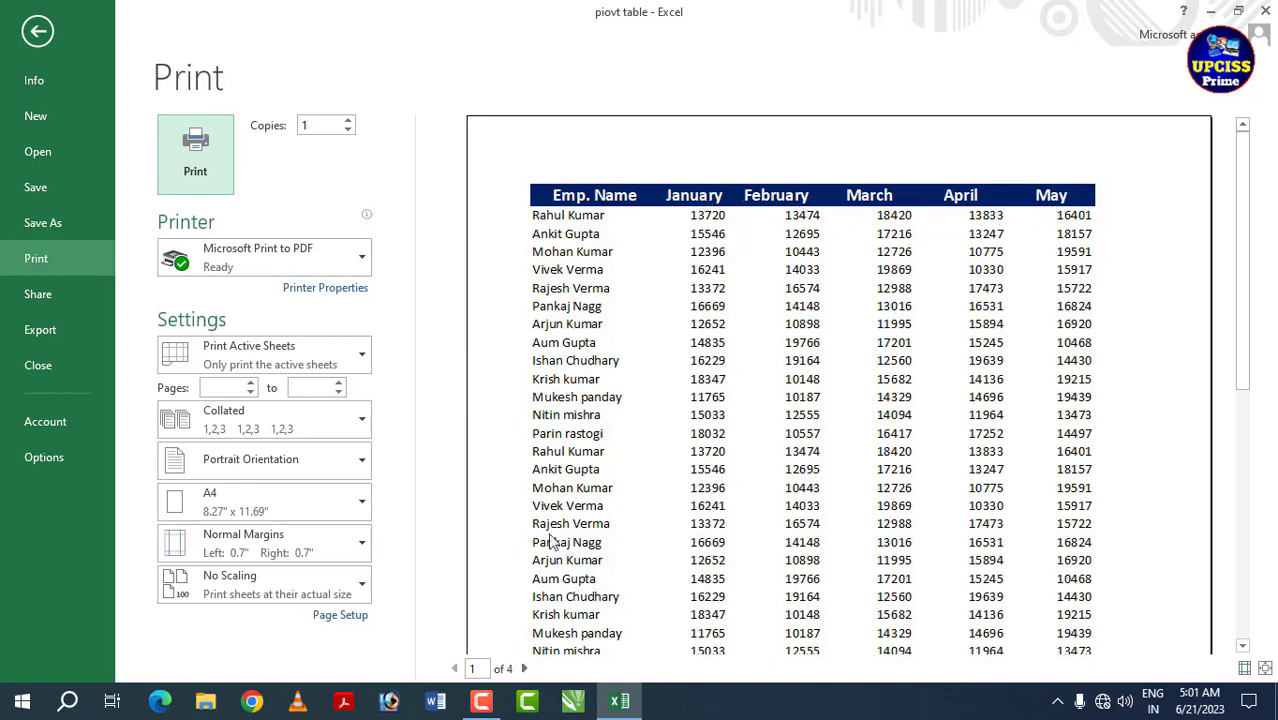
pyautogui.click(523, 668)
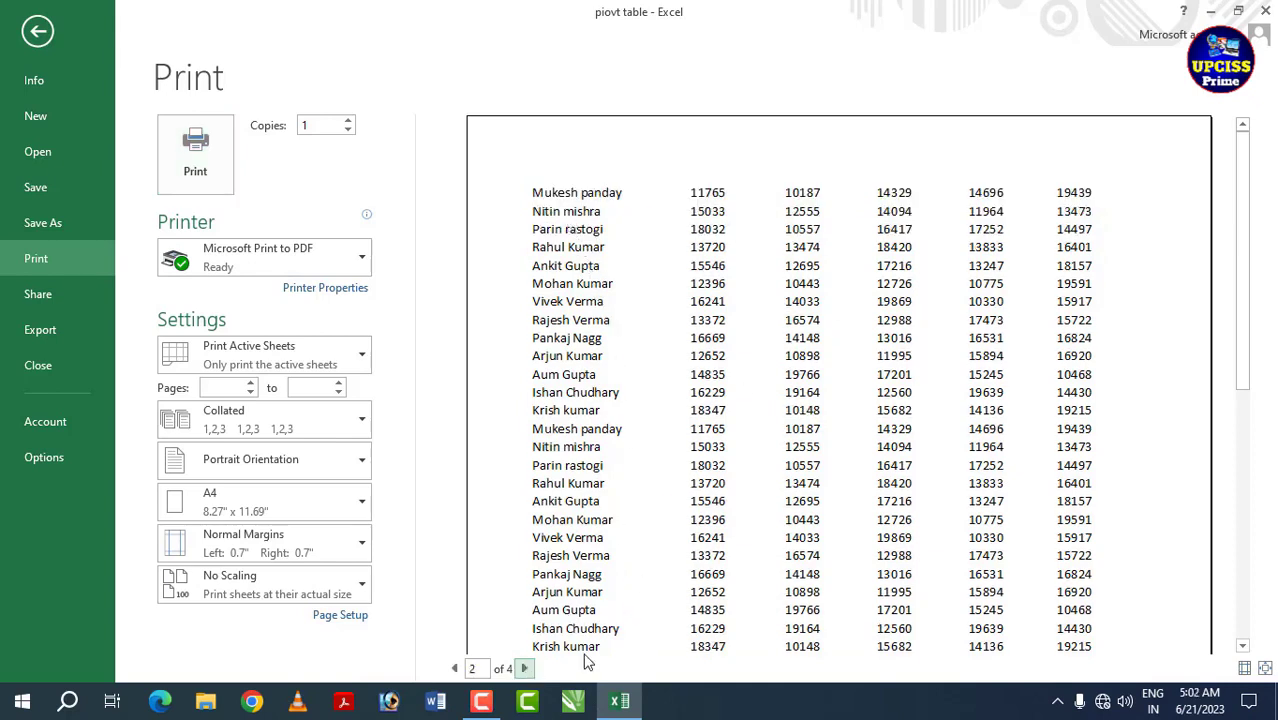
pyautogui.click(523, 668)
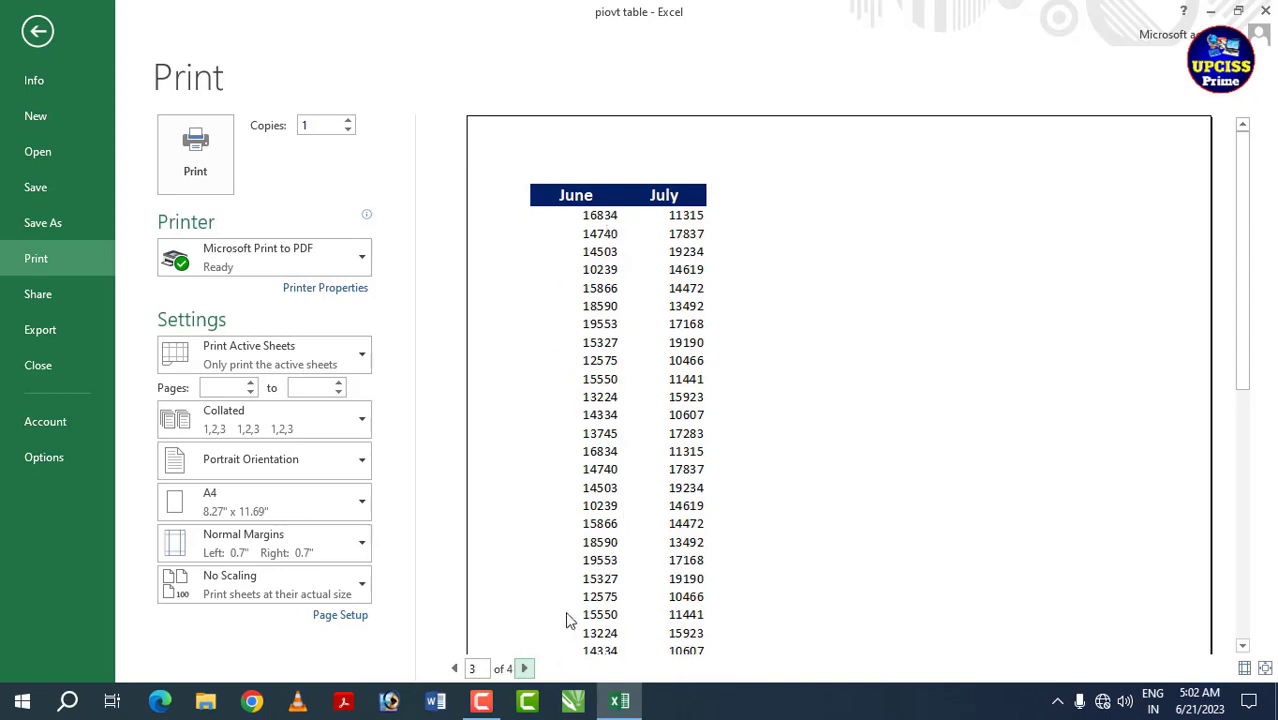
pyautogui.click(523, 668)
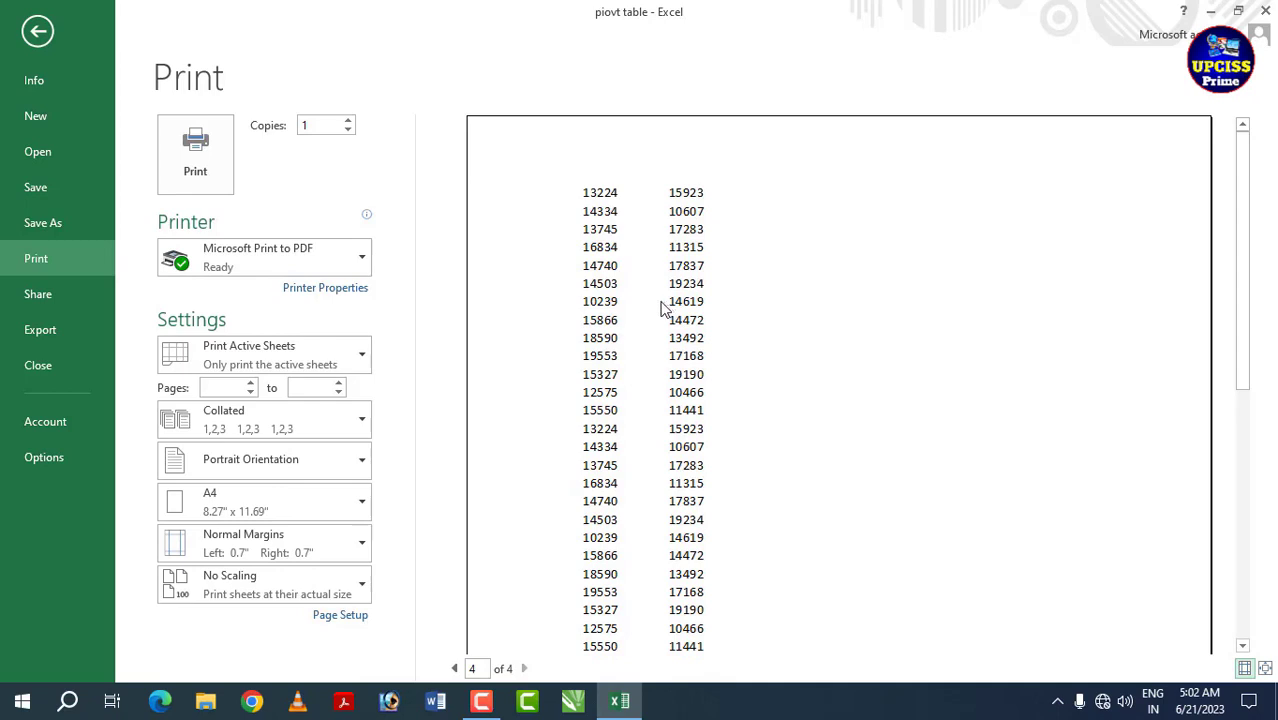
pyautogui.click(454, 668)
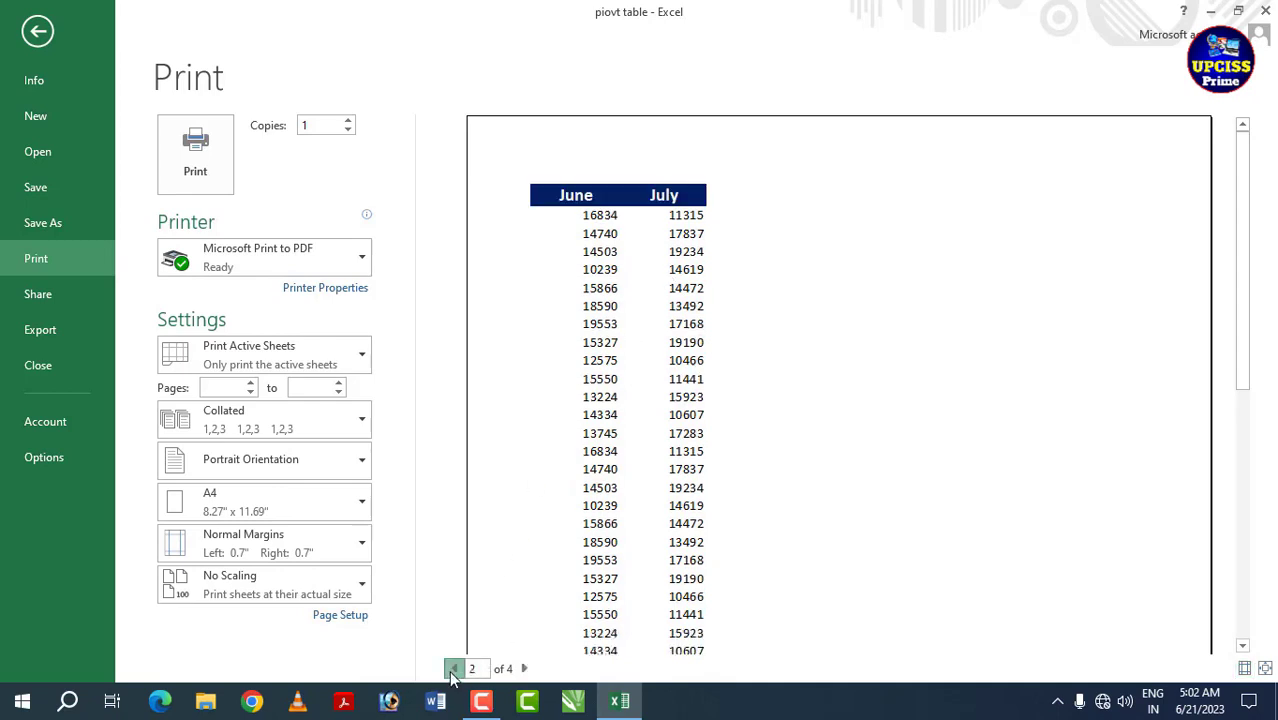
pyautogui.click(454, 668)
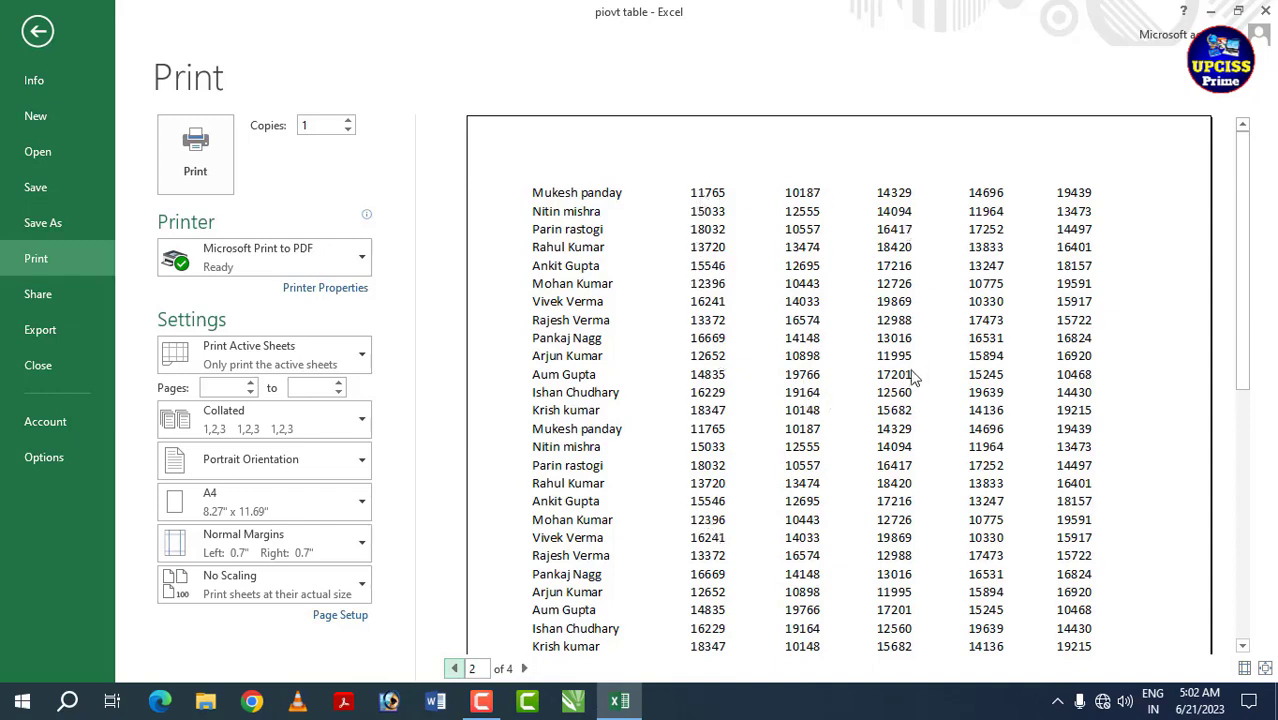
pyautogui.click(454, 668)
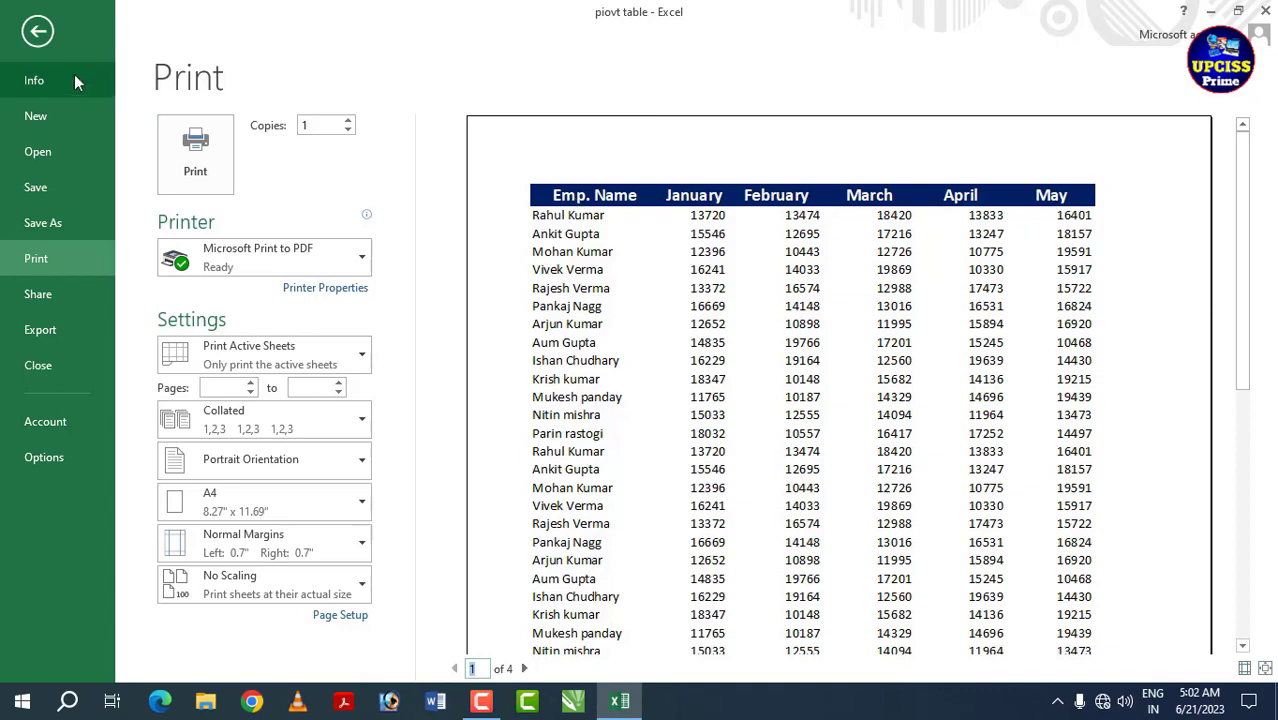
pyautogui.click(38, 31)
pyautogui.click(386, 302)
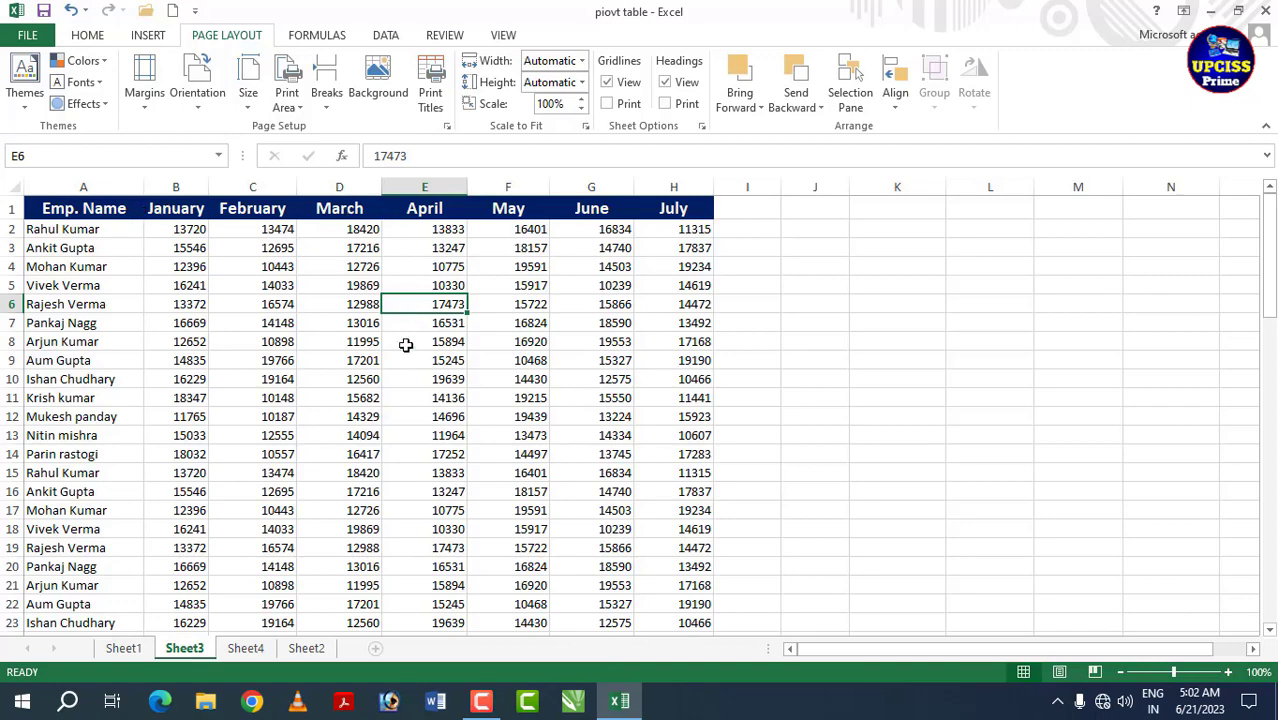
# Step: Set row 1 ($1:$1) as the print title row to repeat at the top of every page
pyautogui.click(436, 92)
pyautogui.moveTo(640, 99); pyautogui.dragTo(690, 97)
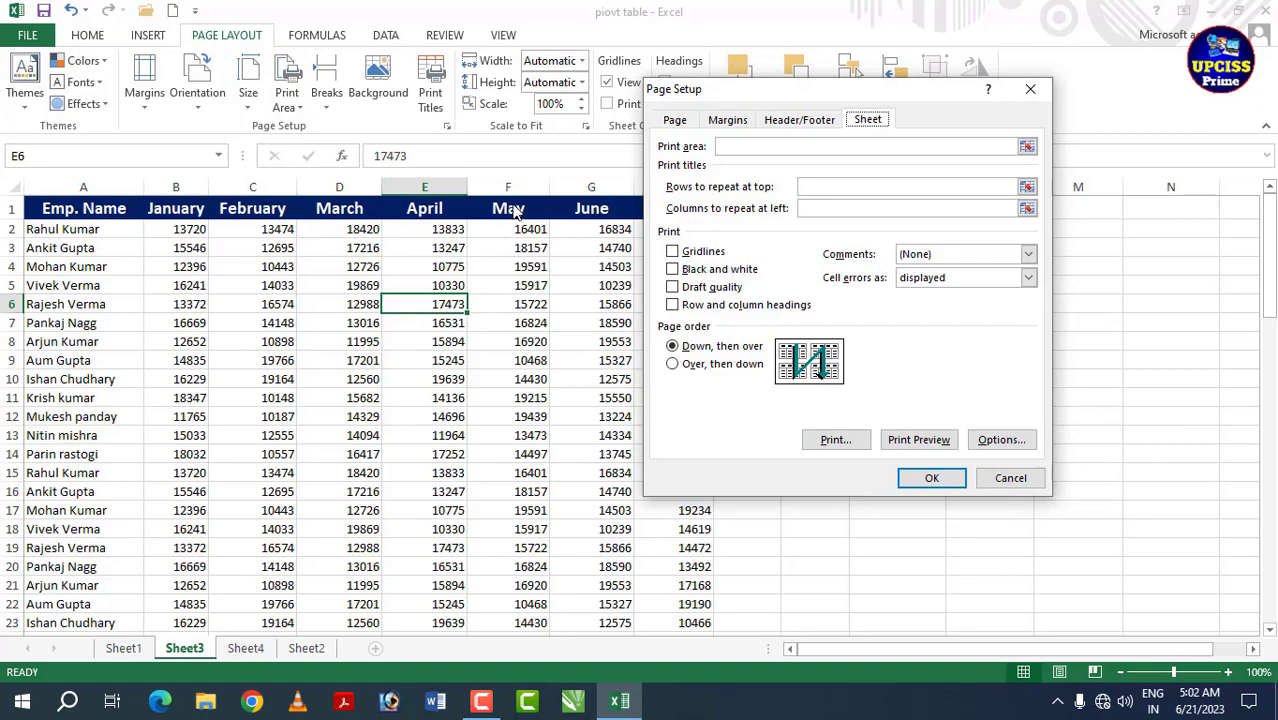
pyautogui.click(812, 185)
pyautogui.click(818, 187)
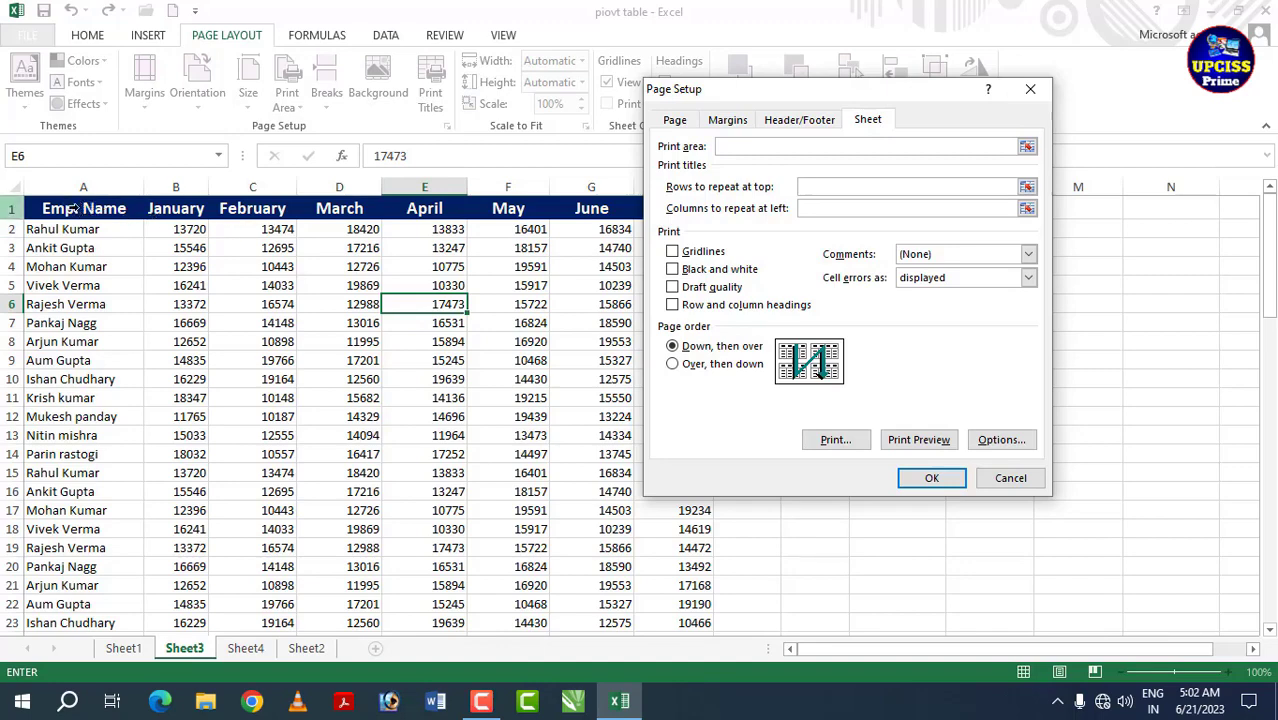
pyautogui.click(11, 208)
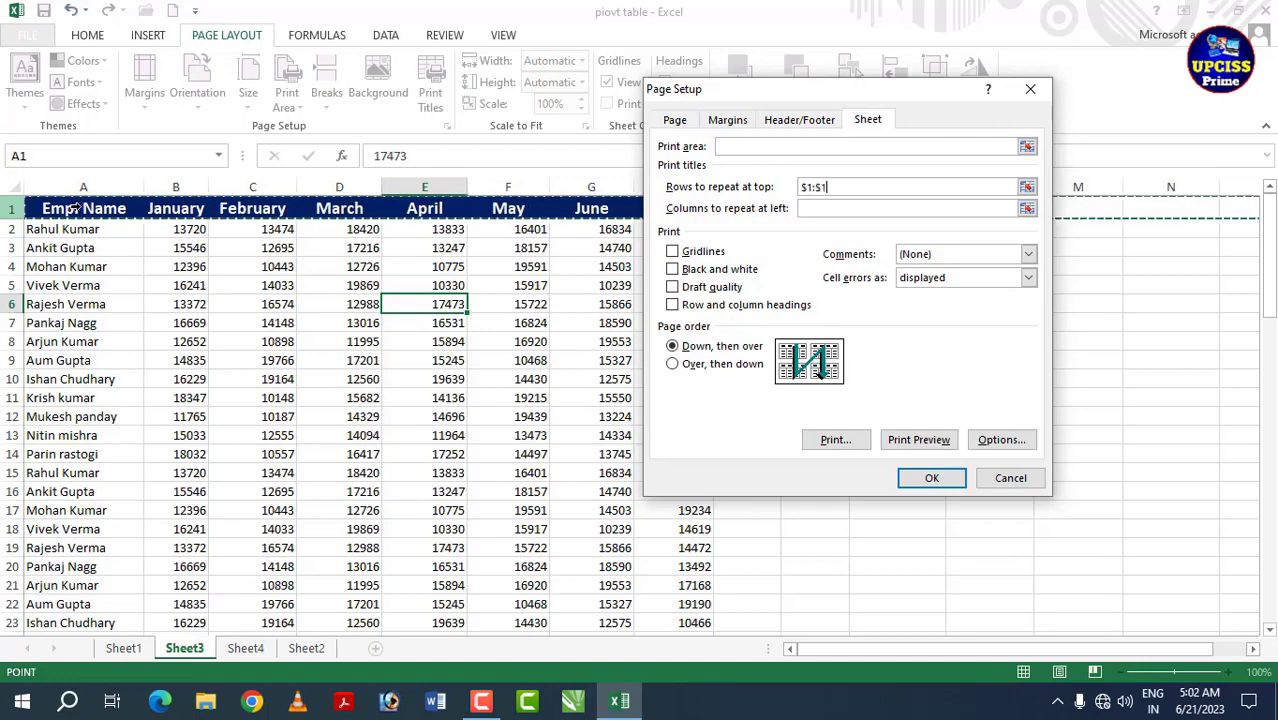
pyautogui.click(930, 479)
pyautogui.click(591, 381)
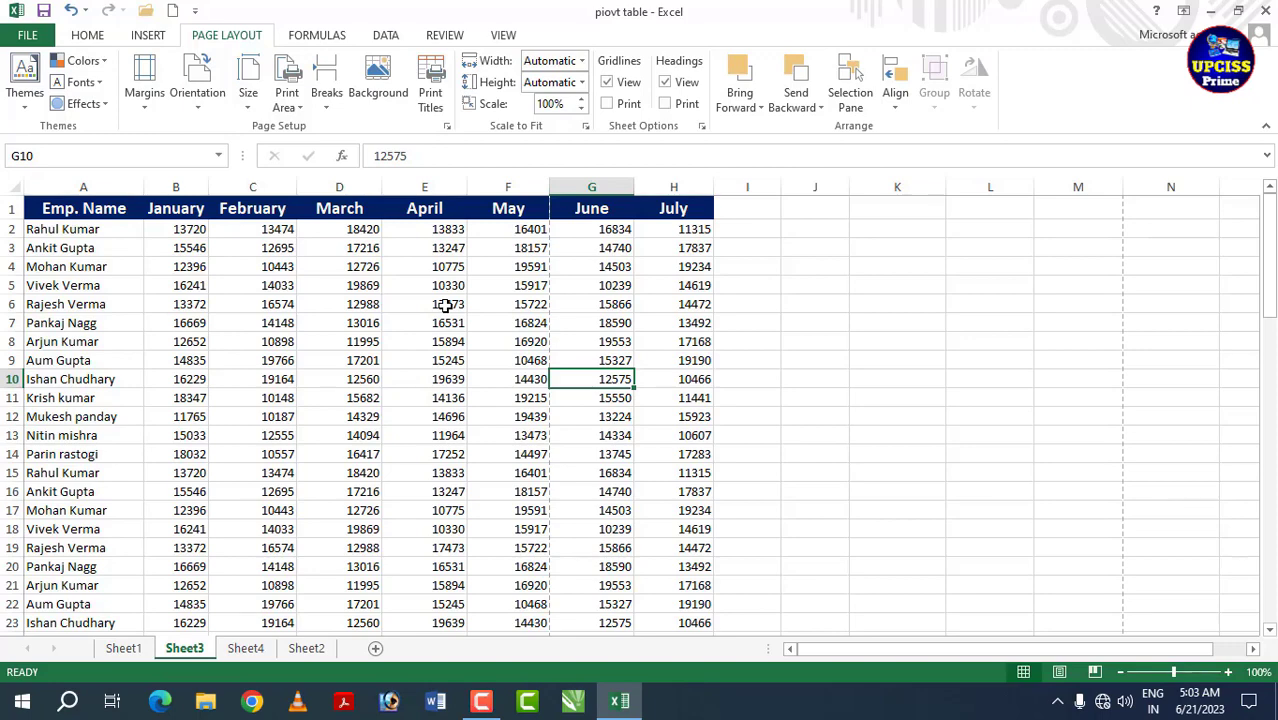
# Step: Check the header row on each of the four pages in the print preview and return to the sheet
pyautogui.hotkey('ctrl', 'p')
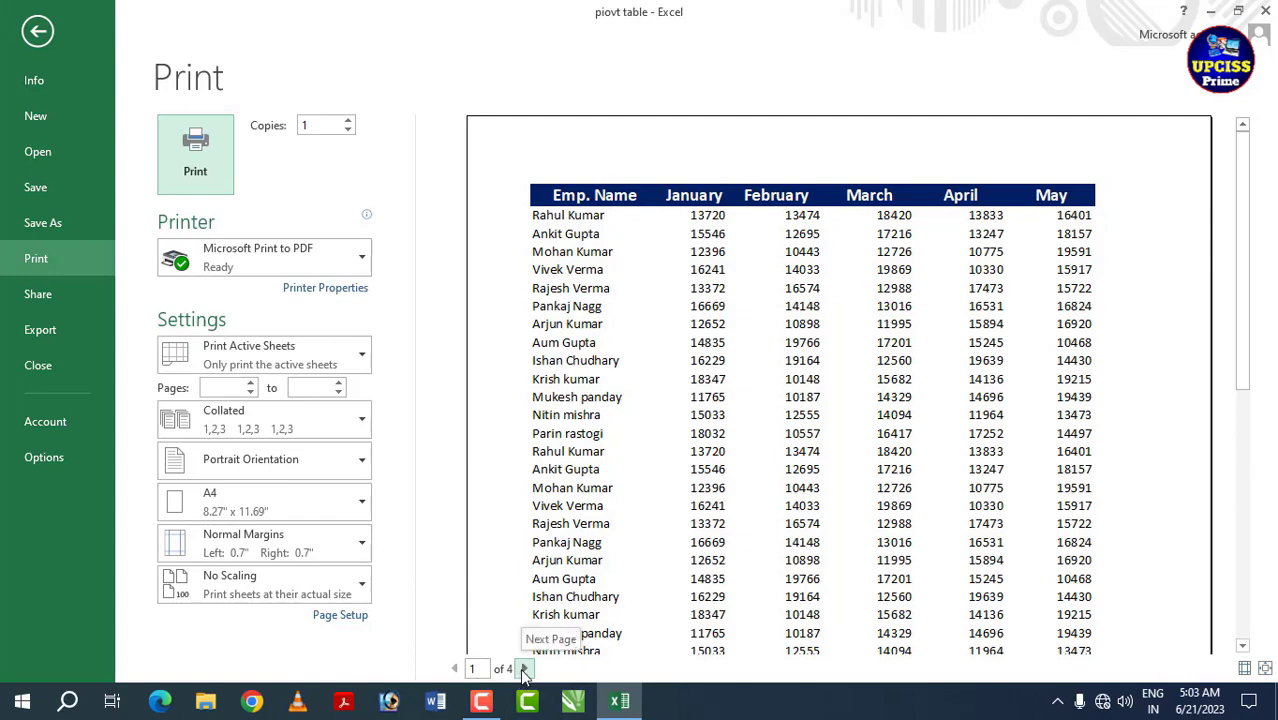
pyautogui.click(523, 670)
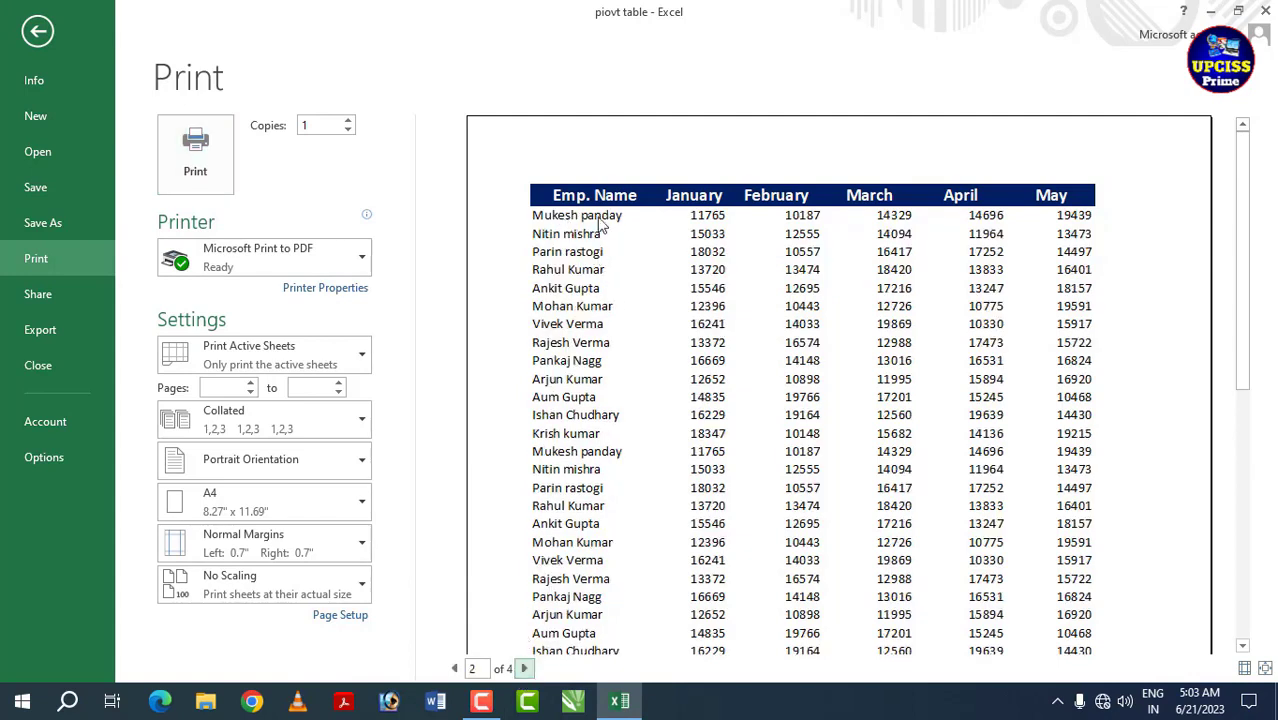
pyautogui.click(524, 669)
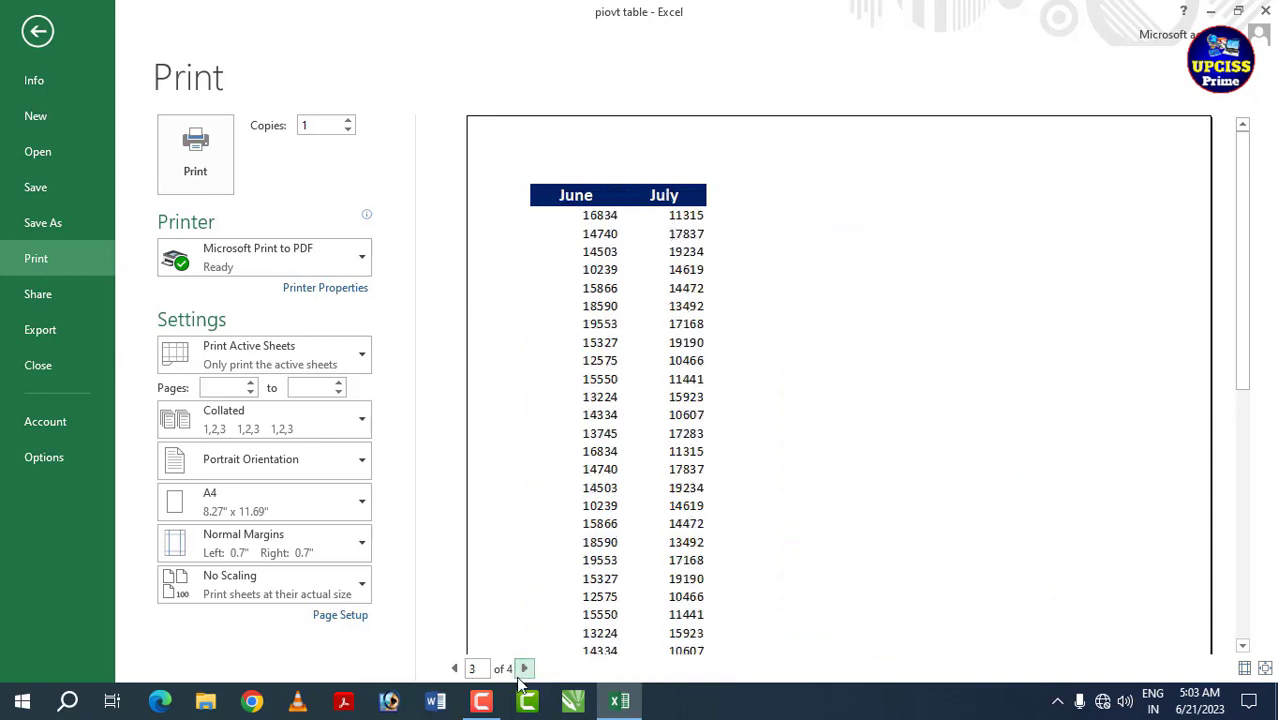
pyautogui.click(520, 674)
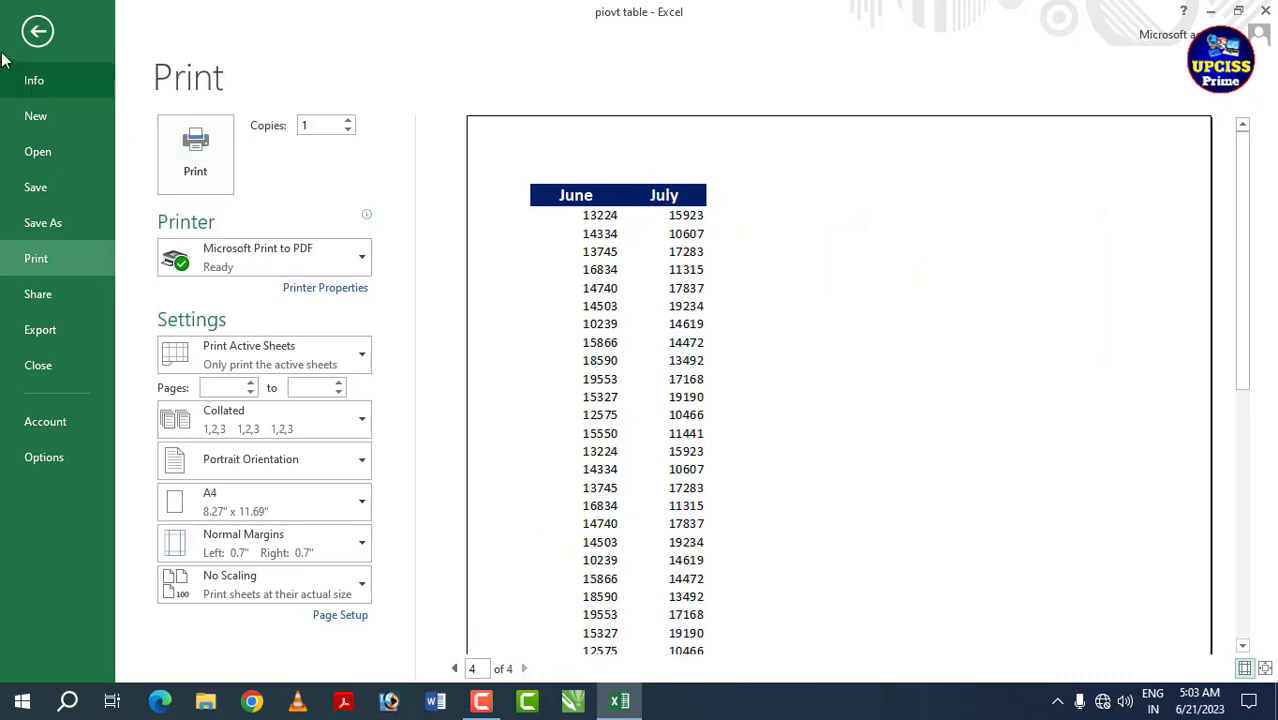
pyautogui.click(37, 31)
pyautogui.click(380, 304)
pyautogui.moveTo(382, 304); pyautogui.dragTo(445, 305)
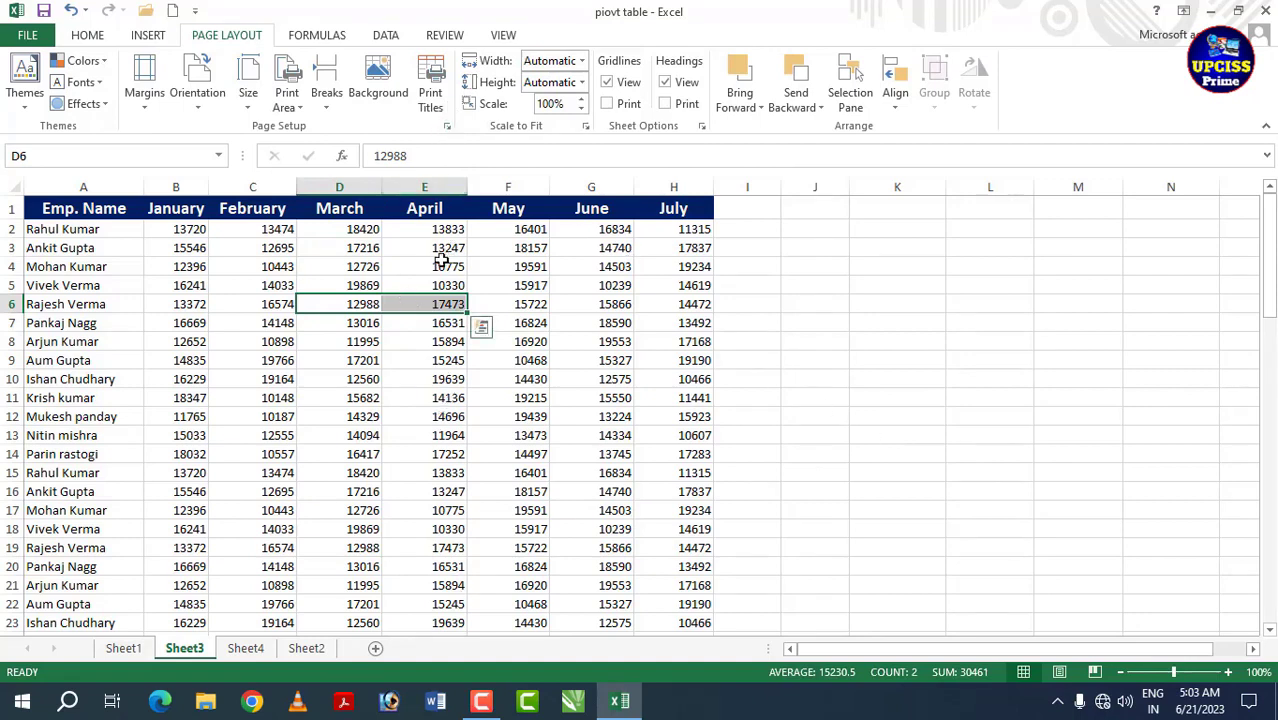
pyautogui.click(506, 248)
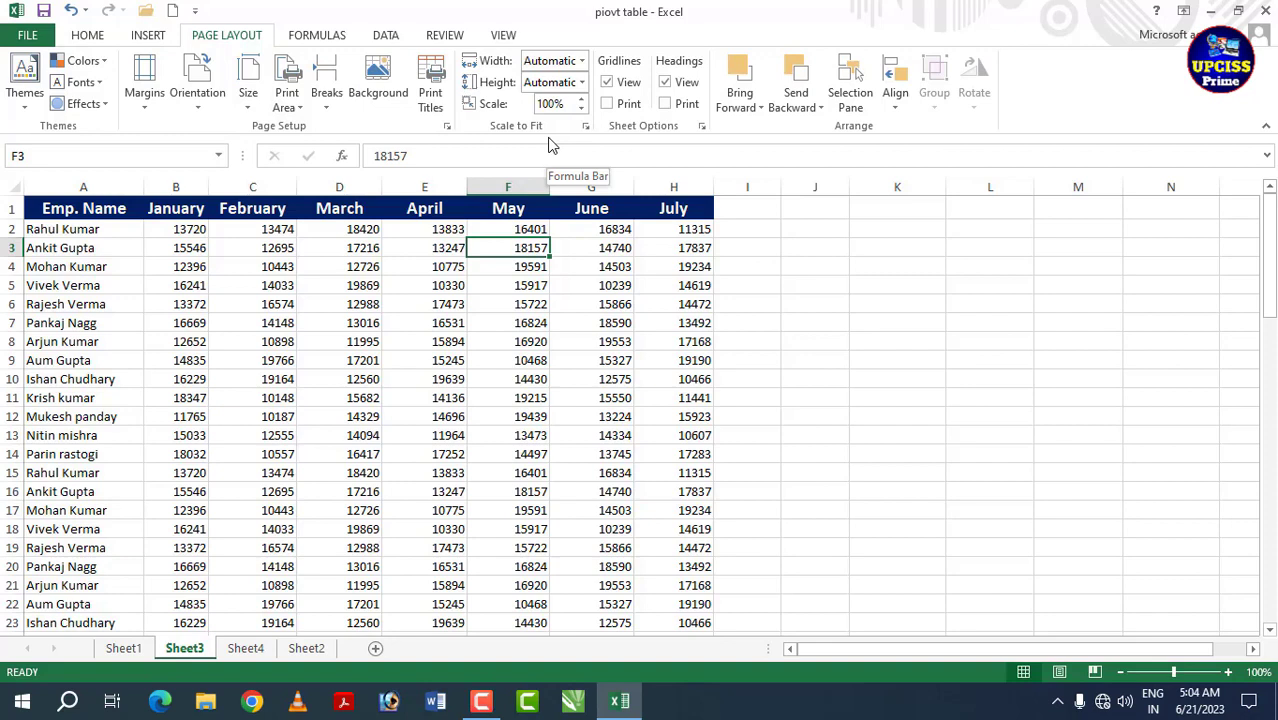
pyautogui.click(510, 285)
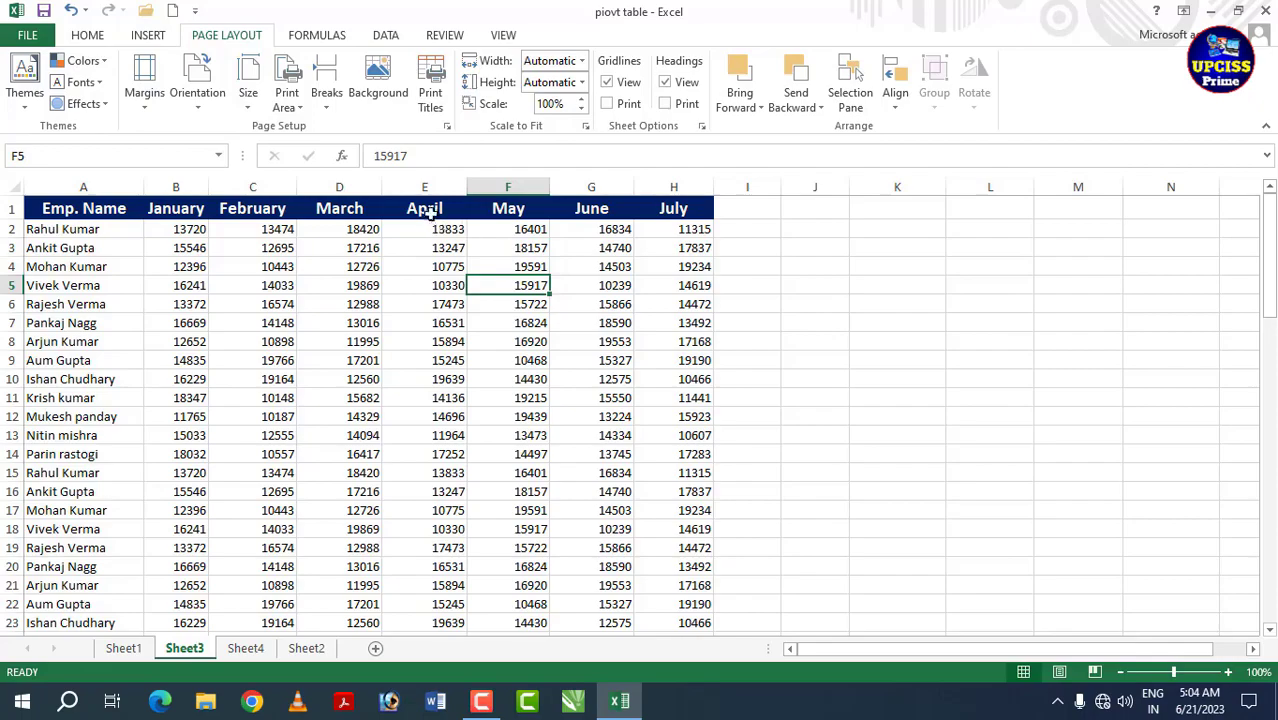
# Step: Copy the April to July columns E1:H81 and paste them beside the table, starting at I1
pyautogui.moveTo(438, 212); pyautogui.dragTo(680, 600)
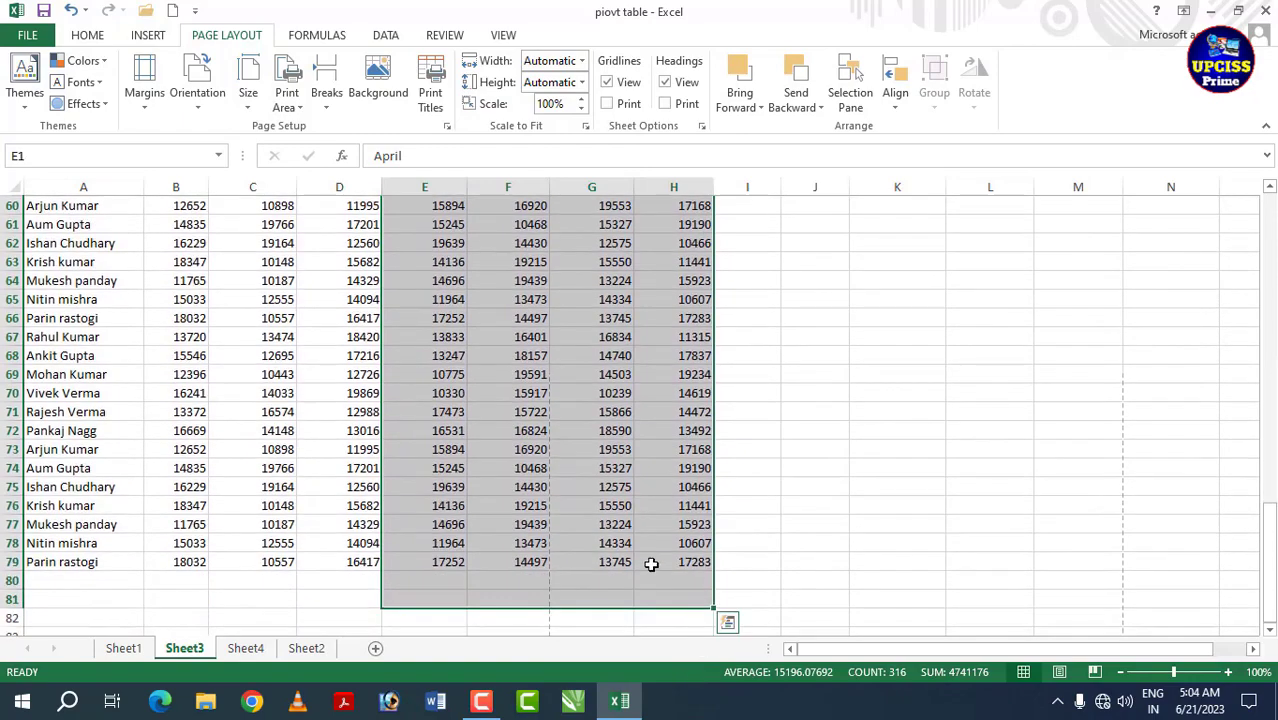
pyautogui.scroll(20, 646, 563)
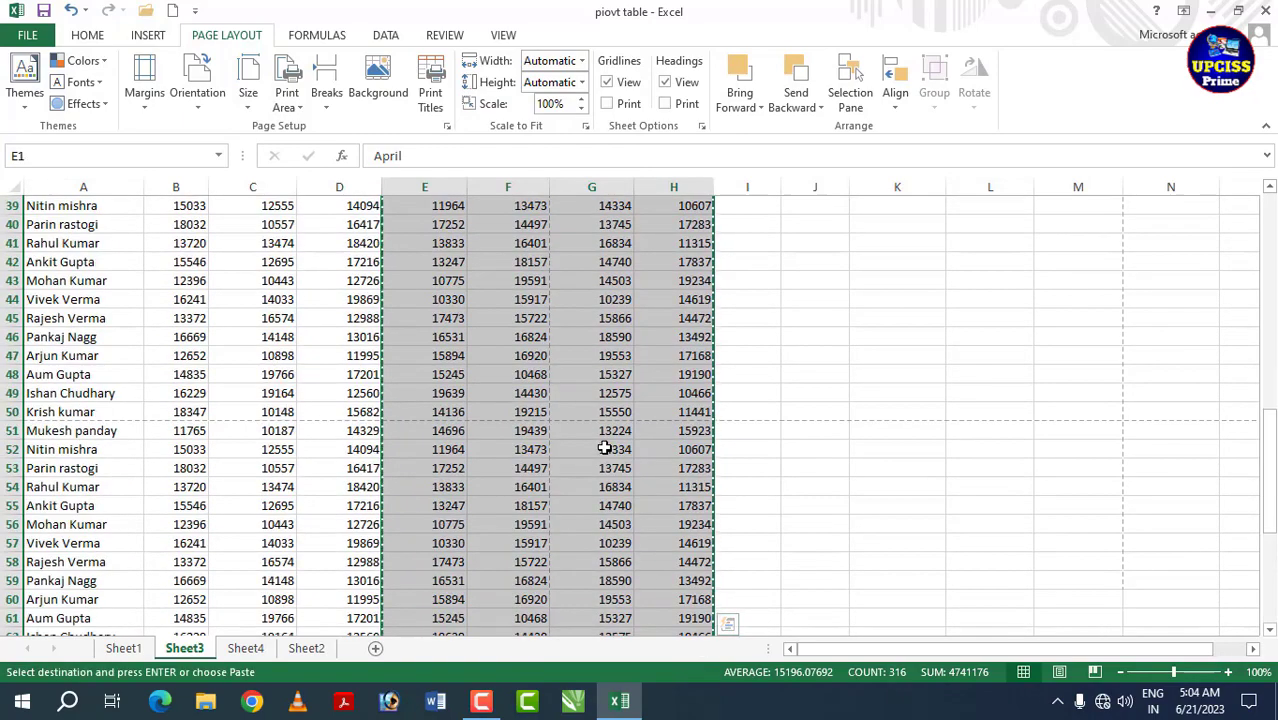
pyautogui.click(735, 213)
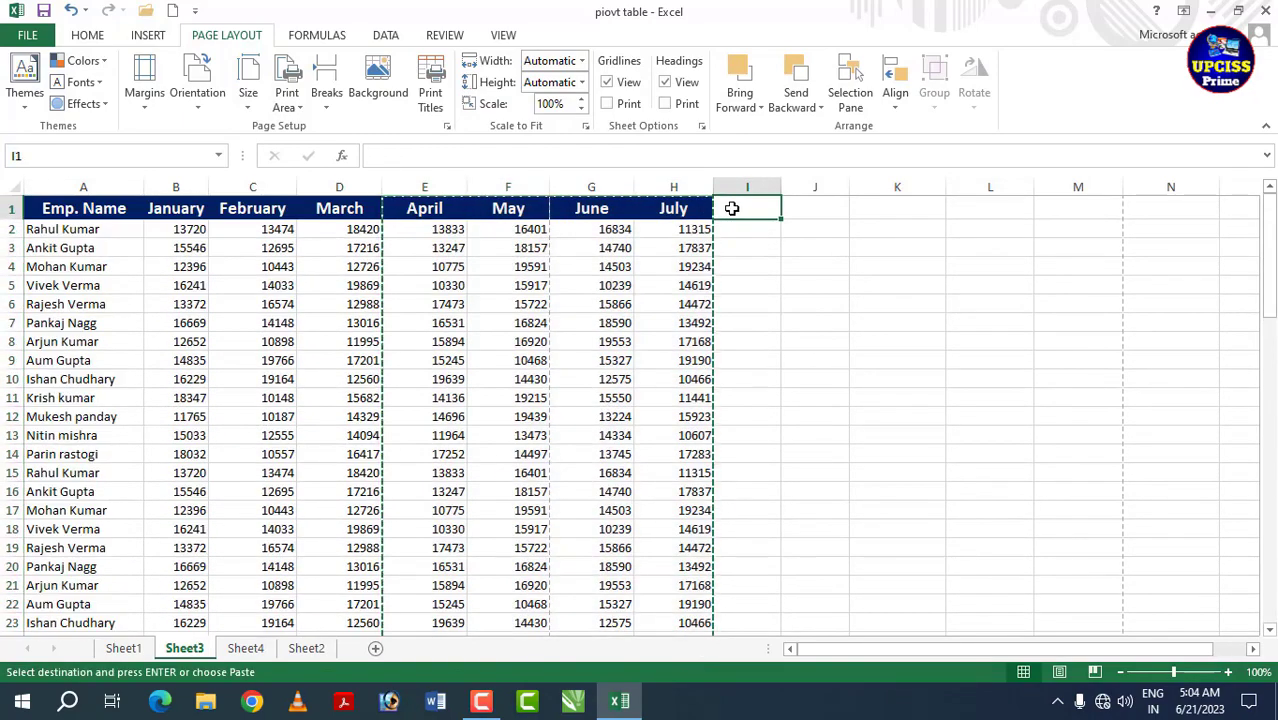
pyautogui.hotkey('ctrl', 'v')
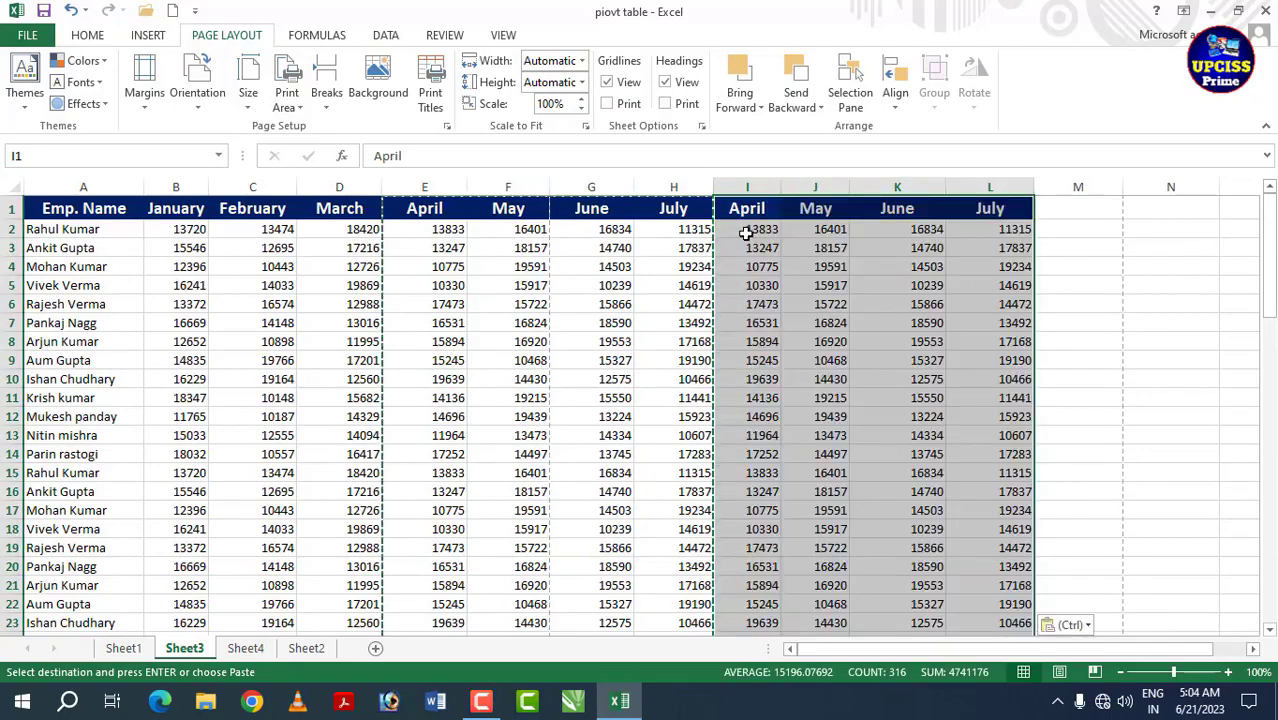
pyautogui.scroll(-13, 770, 440)
pyautogui.scroll(13, 777, 443)
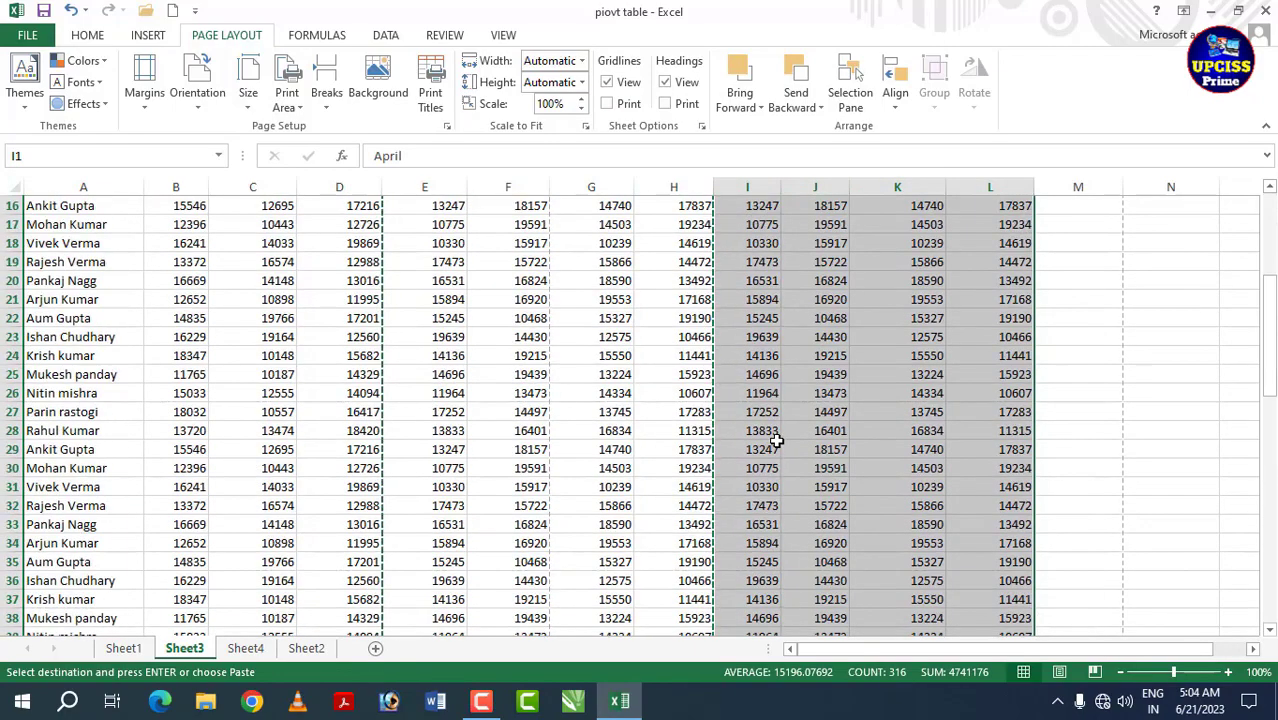
# Step: Fill the month series from the July heading in H1 across I1:L1, giving August through November
pyautogui.click(760, 305)
pyautogui.doubleClick(693, 208)
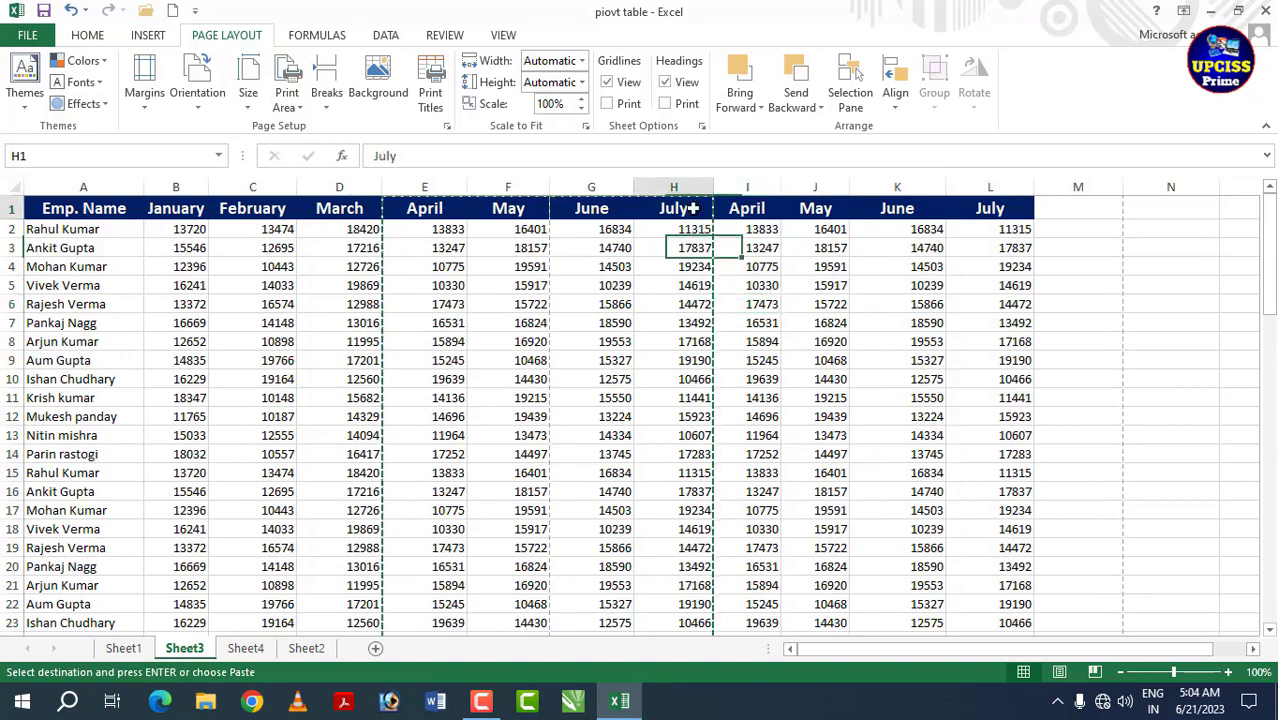
pyautogui.click(721, 224)
pyautogui.click(680, 205)
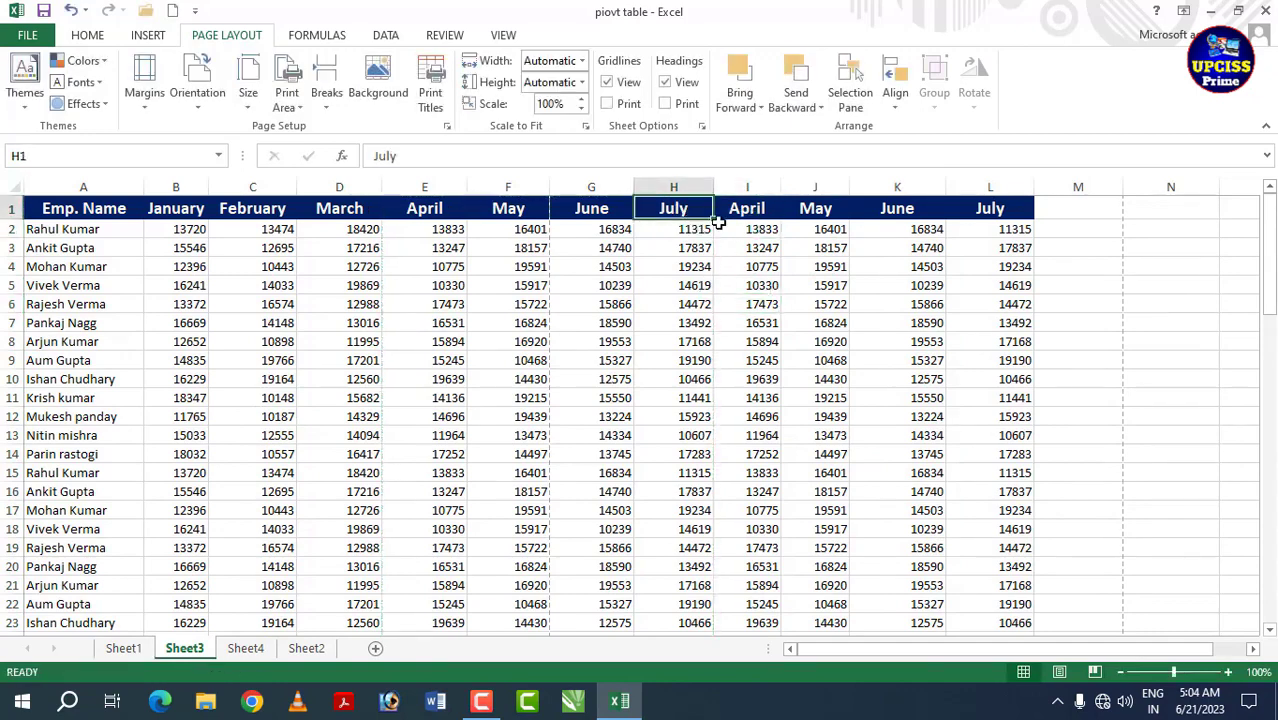
pyautogui.moveTo(713, 217); pyautogui.dragTo(1015, 231)
pyautogui.click(815, 341)
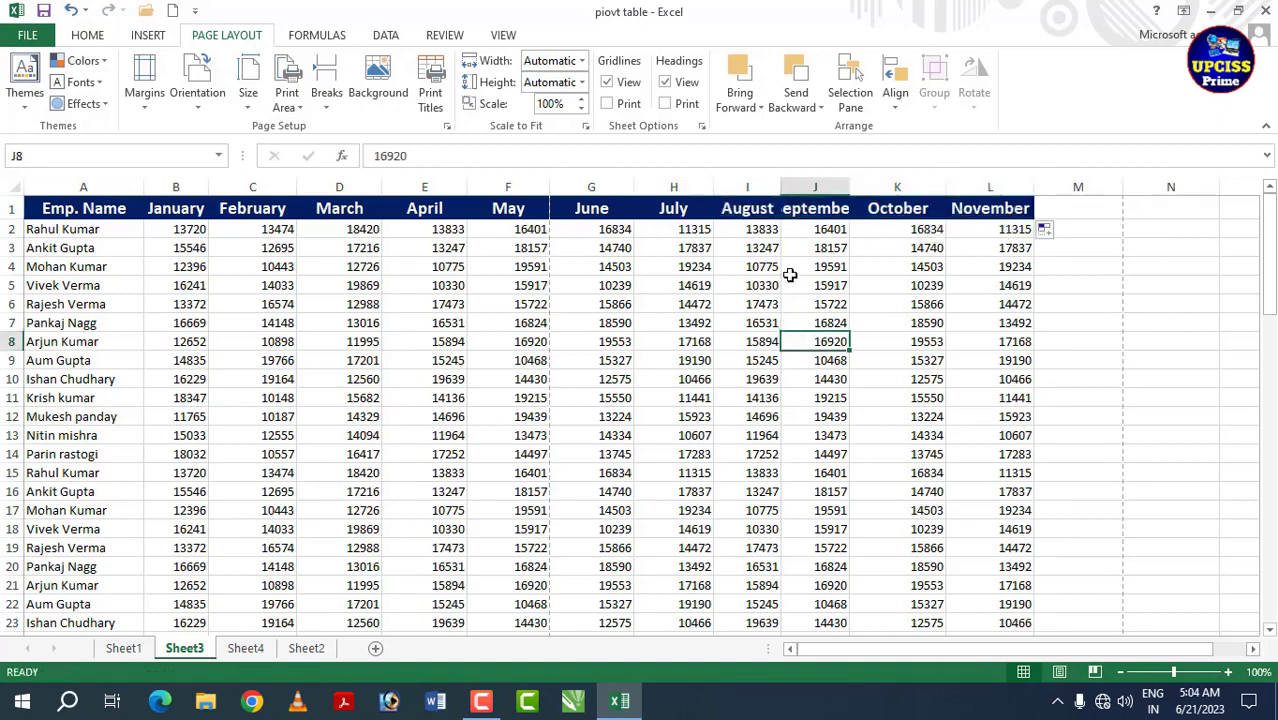
# Step: Widen columns I, J and K so that the August, September and October headings fit
pyautogui.moveTo(780, 189); pyautogui.dragTo(899, 187)
pyautogui.click(890, 285)
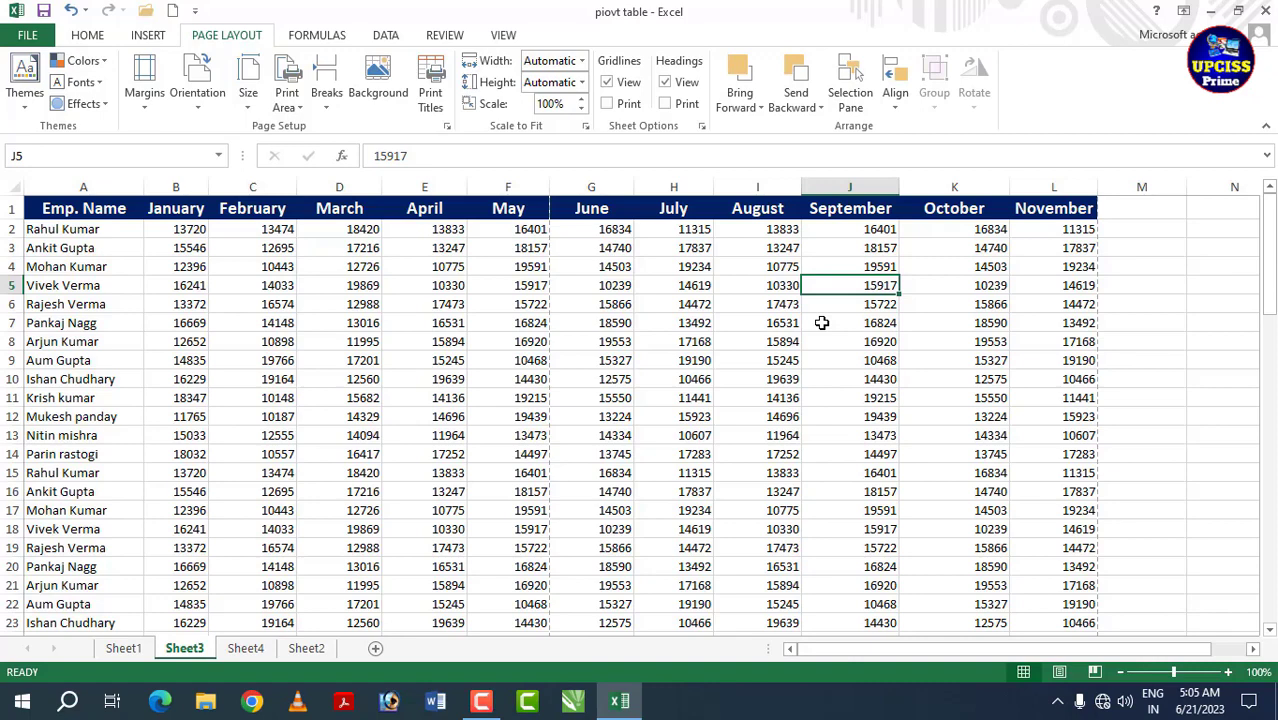
pyautogui.click(489, 288)
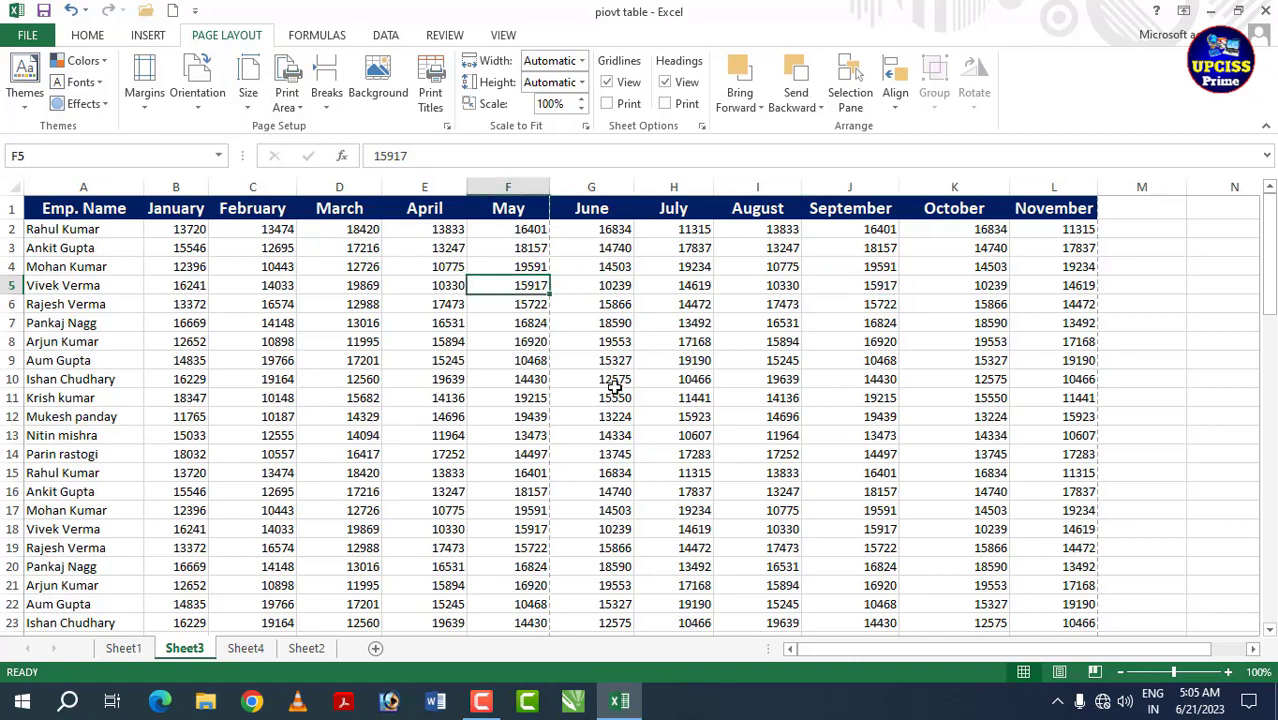
# Step: Check the widened table's first page in the print preview, then go over the headings from June onward on the sheet
pyautogui.hotkey('ctrl', 'p')
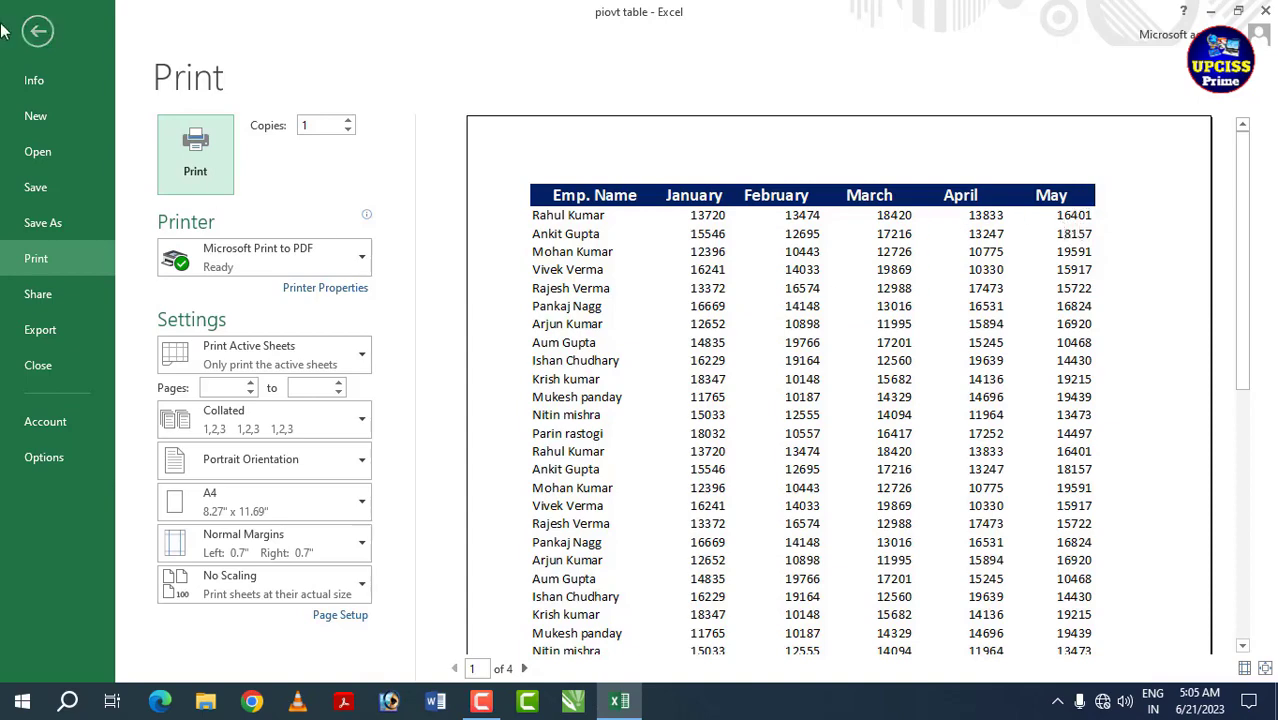
pyautogui.click(37, 31)
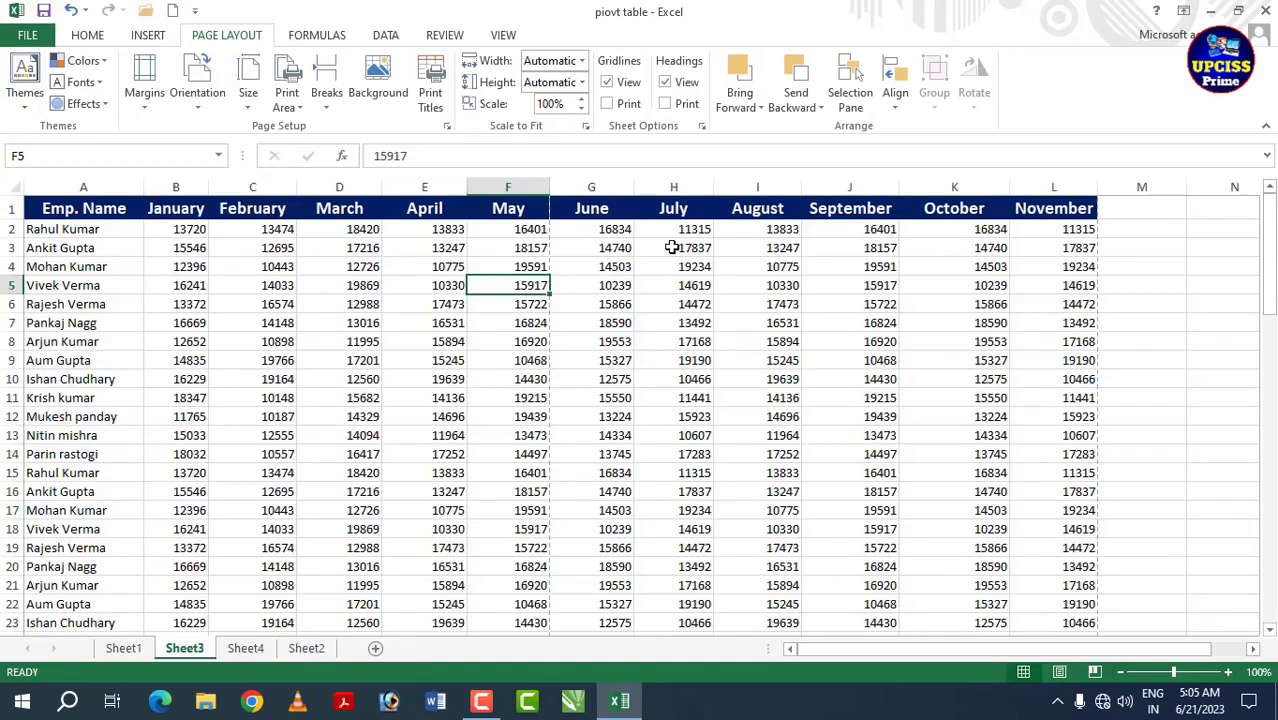
pyautogui.click(594, 210)
pyautogui.click(676, 209)
pyautogui.click(752, 209)
pyautogui.click(892, 213)
pyautogui.click(1003, 214)
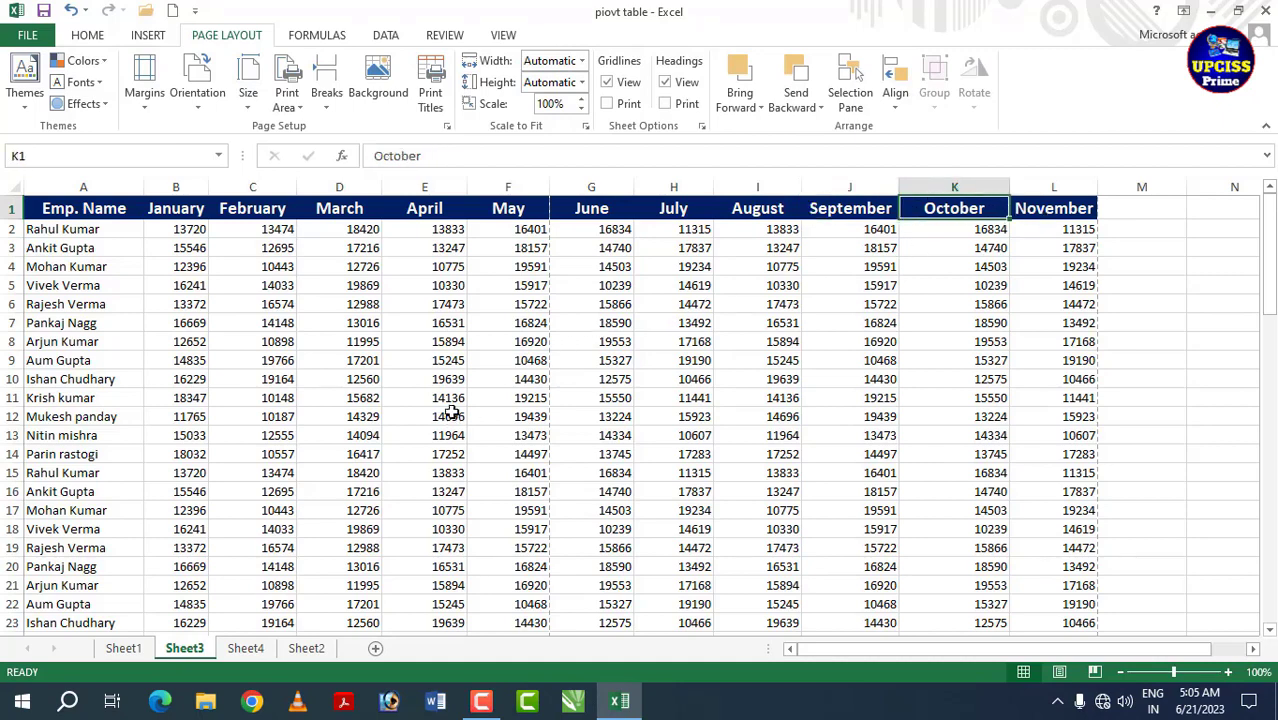
# Step: Review how the month columns split across pages 1 to 3 in the print preview, then return to the sheet
pyautogui.hotkey('ctrl', 'p')
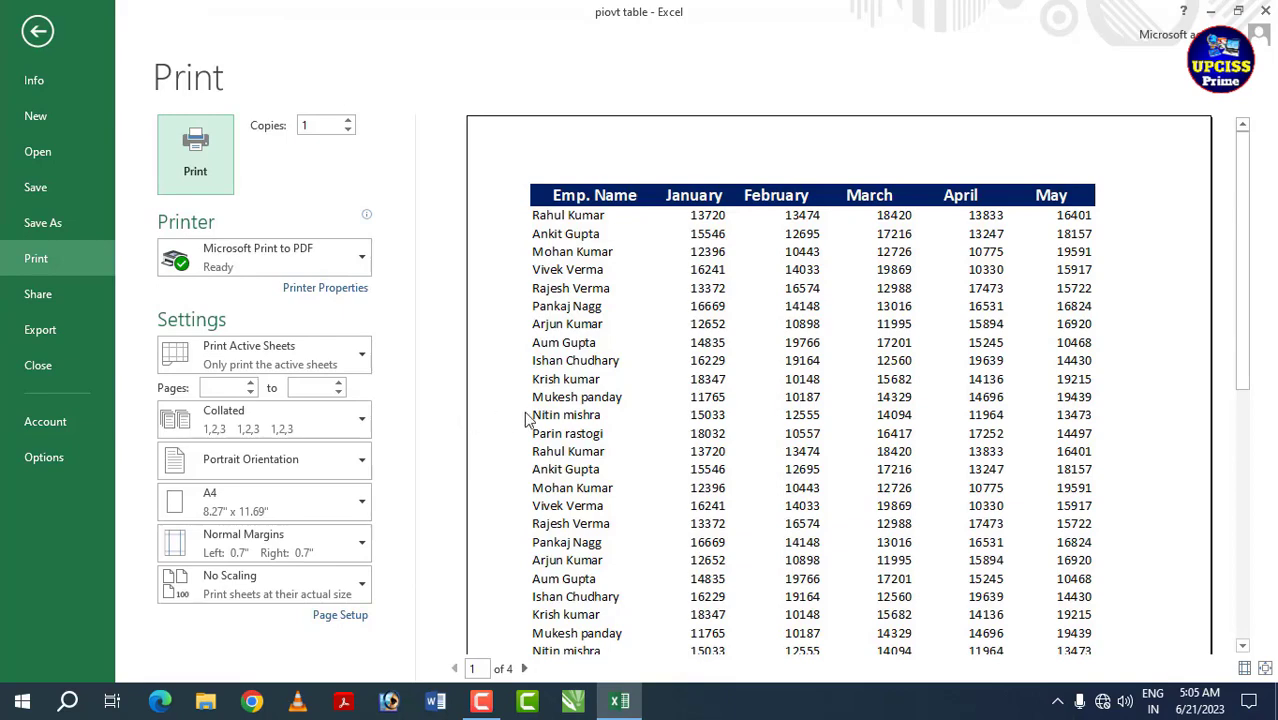
pyautogui.scroll(-1, 505, 440)
pyautogui.click(523, 668)
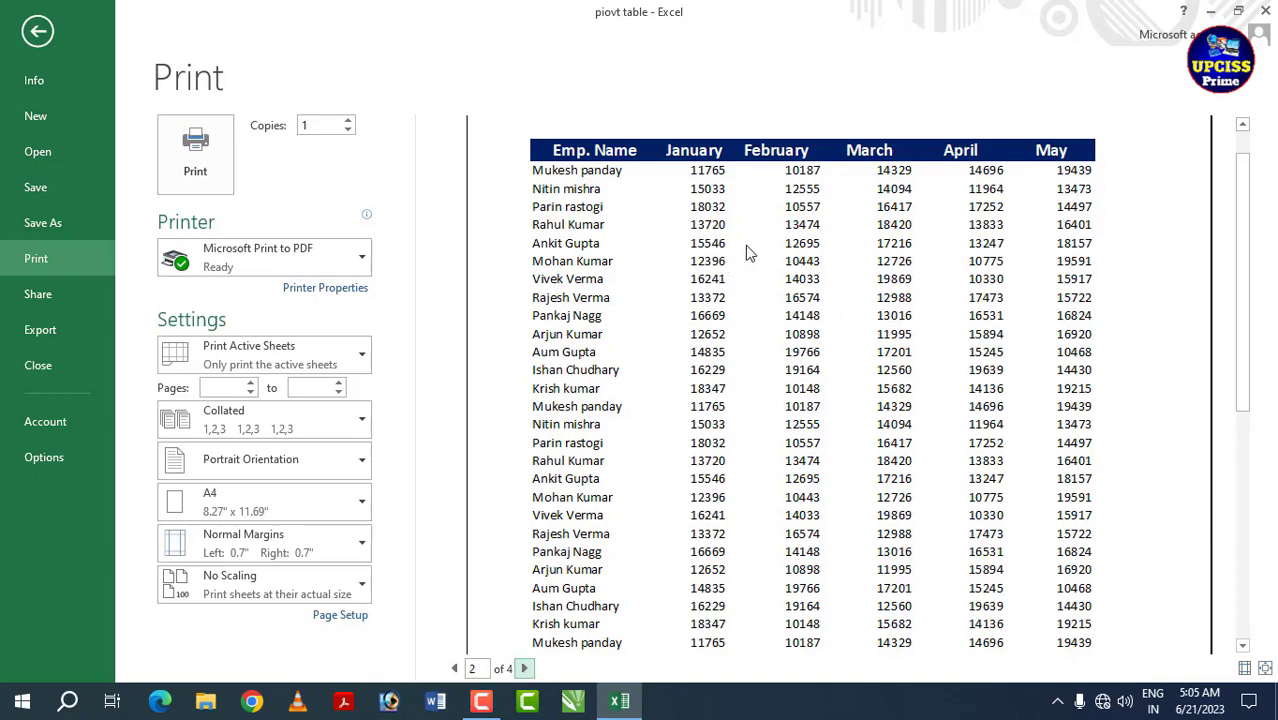
pyautogui.click(523, 668)
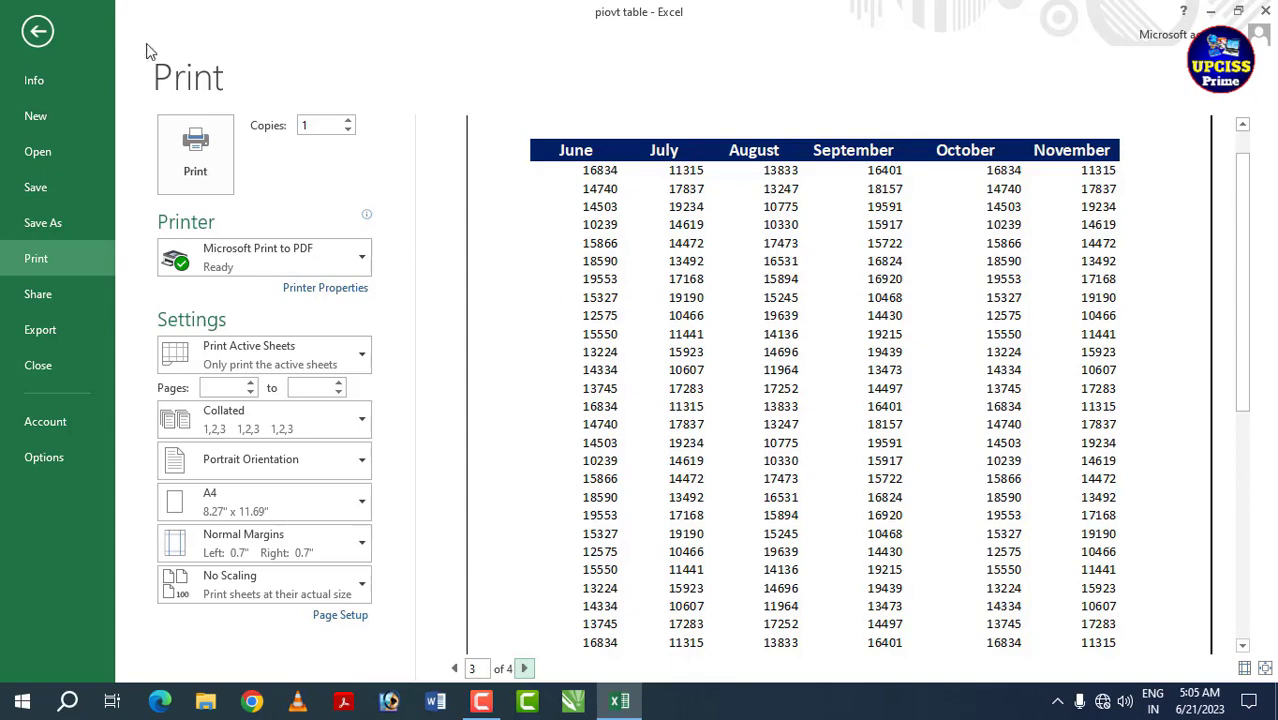
pyautogui.click(38, 31)
pyautogui.click(342, 208)
pyautogui.click(339, 341)
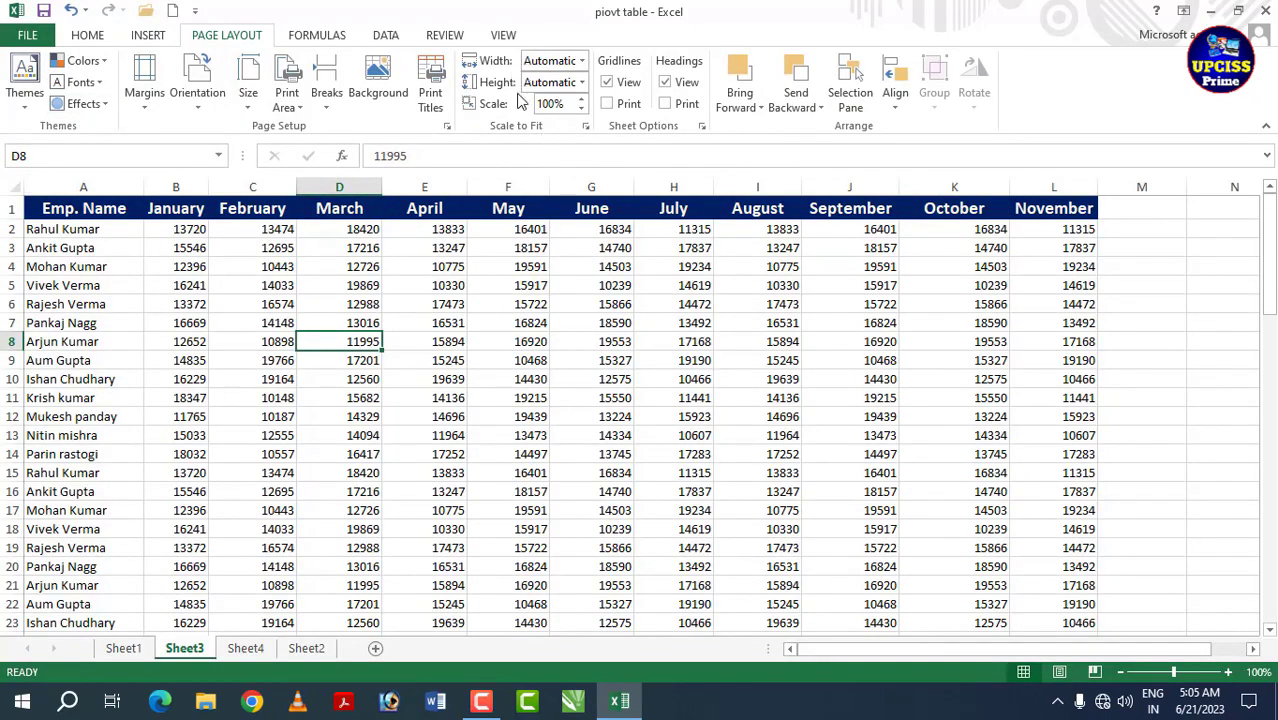
# Step: Scale the printout of the table to 1 page wide and 1 page tall
pyautogui.click(583, 61)
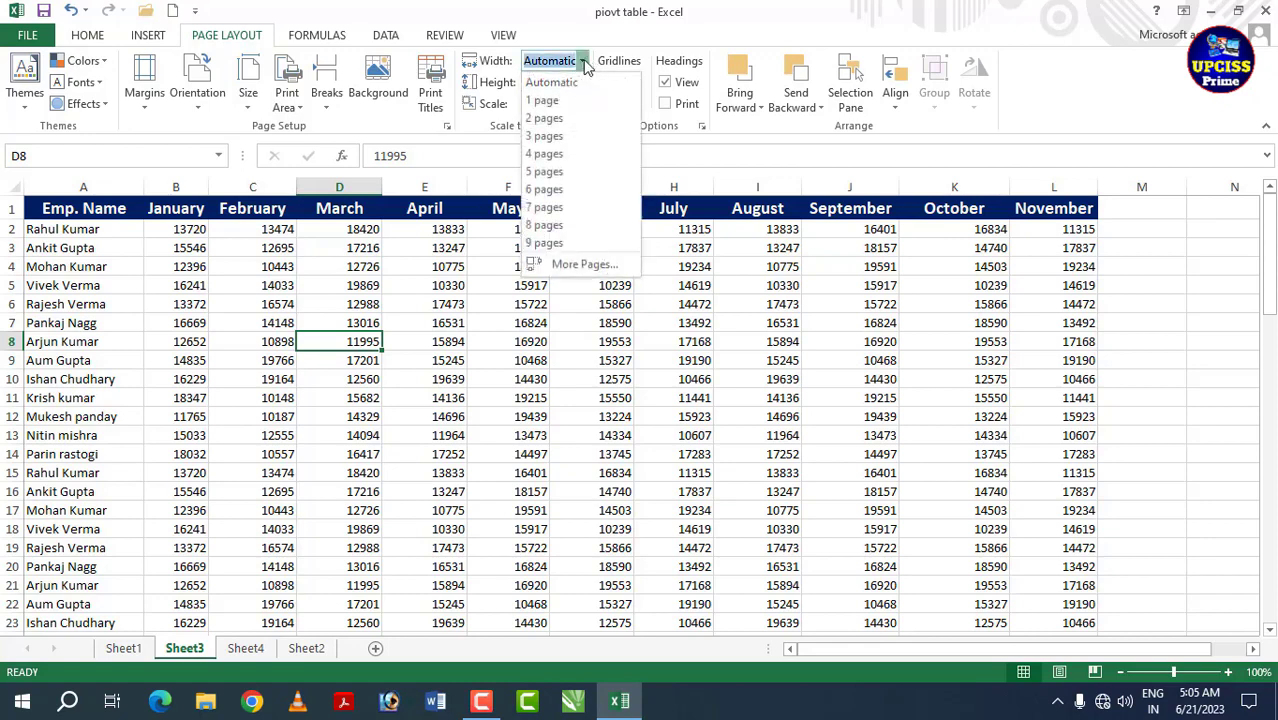
pyautogui.click(552, 100)
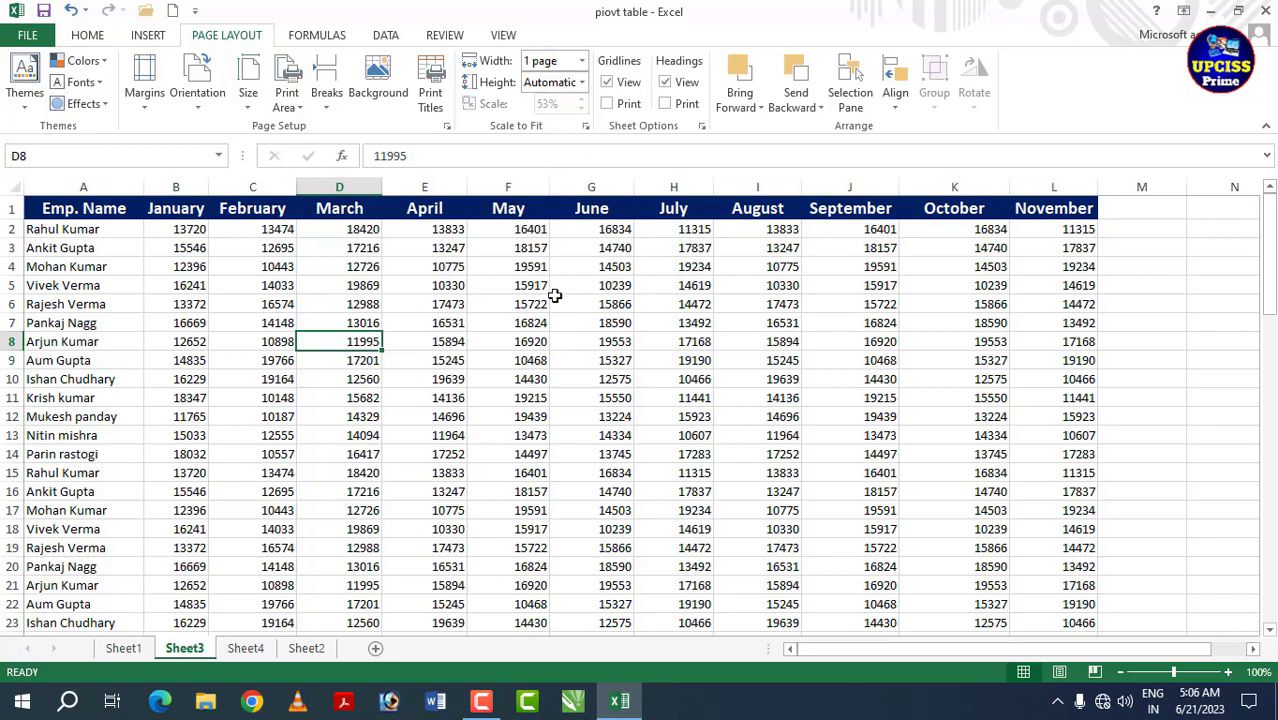
pyautogui.click(583, 83)
pyautogui.click(551, 123)
# Step: Examine the whole table from first to last row in the single-page print preview, then return to the sheet
pyautogui.hotkey('ctrl', 'p')
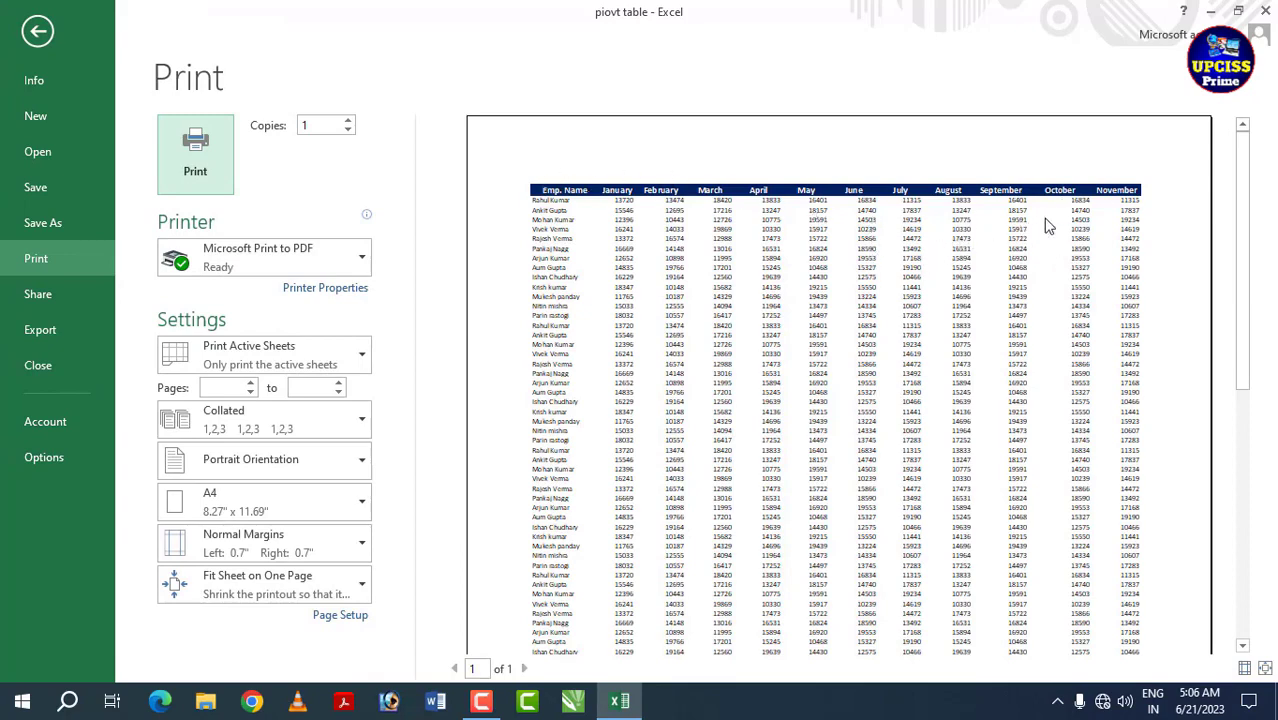
pyautogui.scroll(-5, 985, 390)
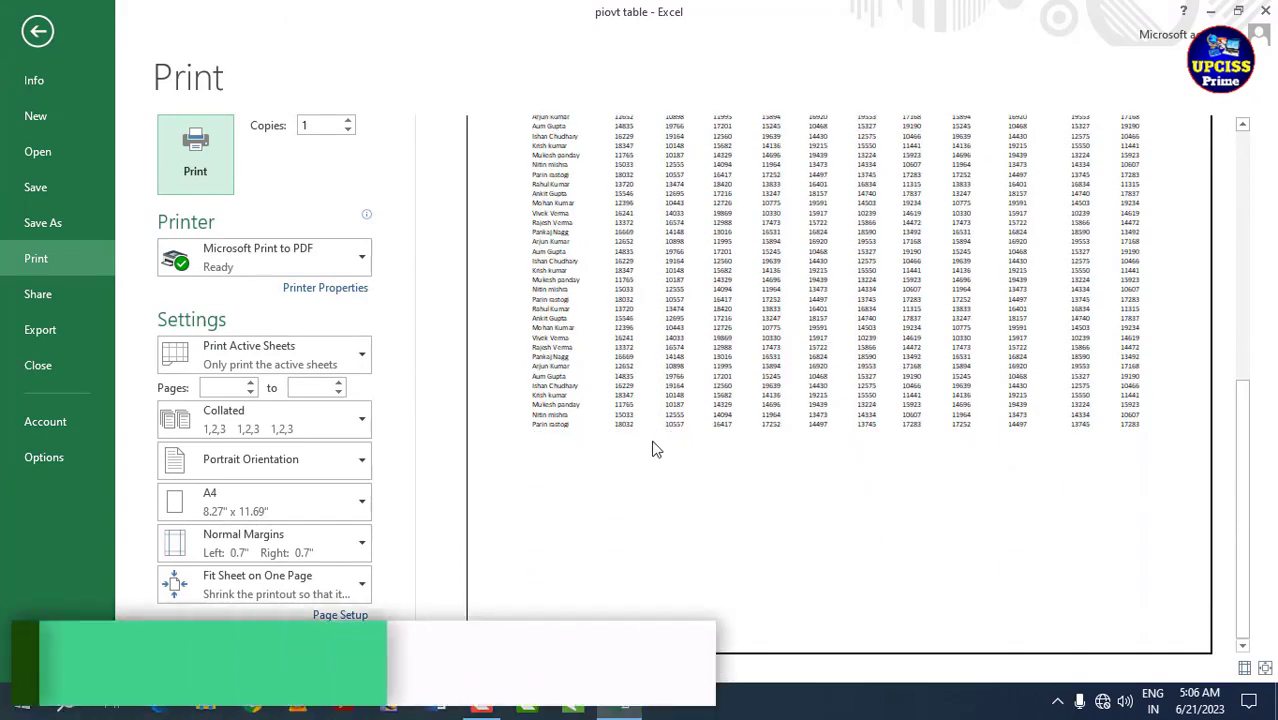
pyautogui.scroll(5, 716, 398)
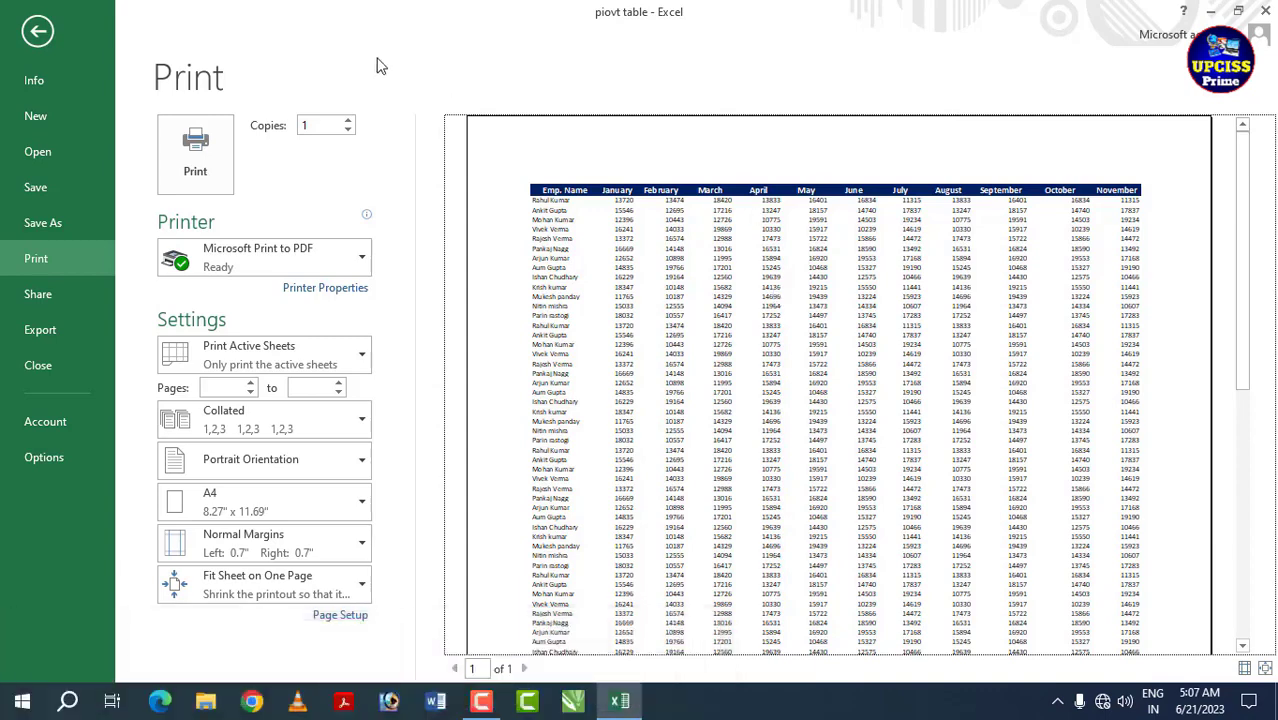
pyautogui.click(37, 31)
pyautogui.click(430, 285)
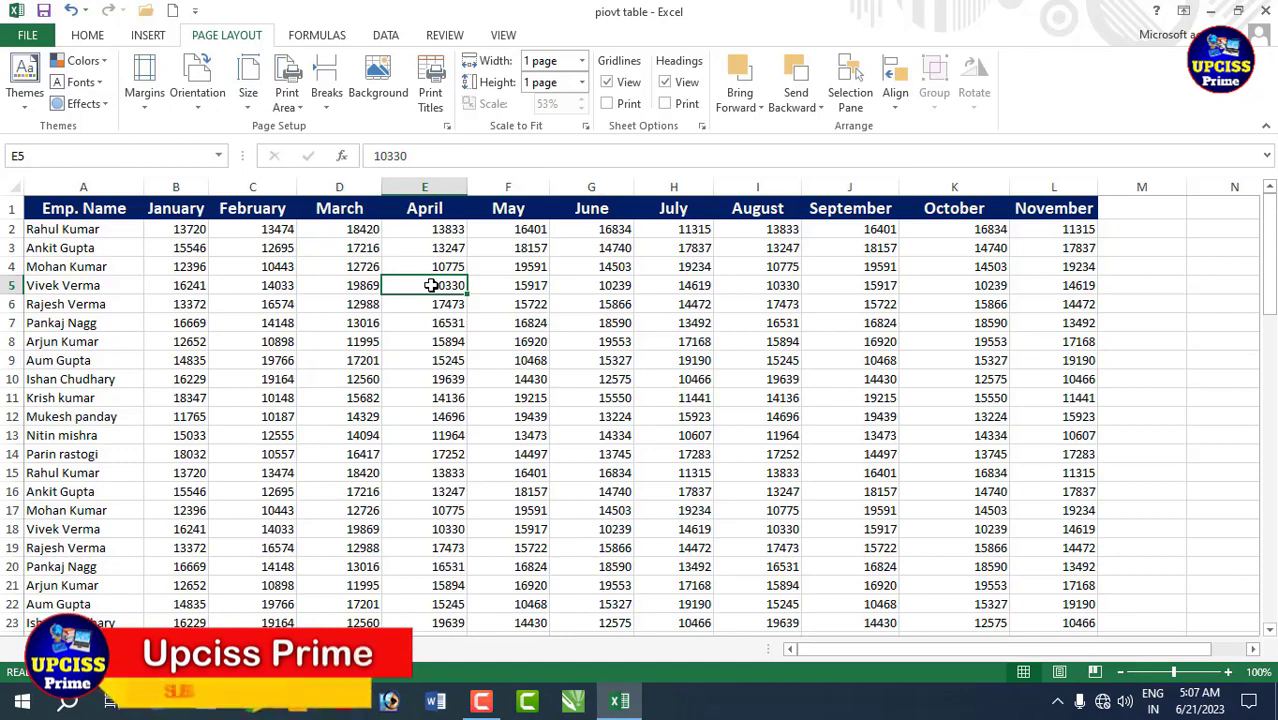
pyautogui.click(530, 341)
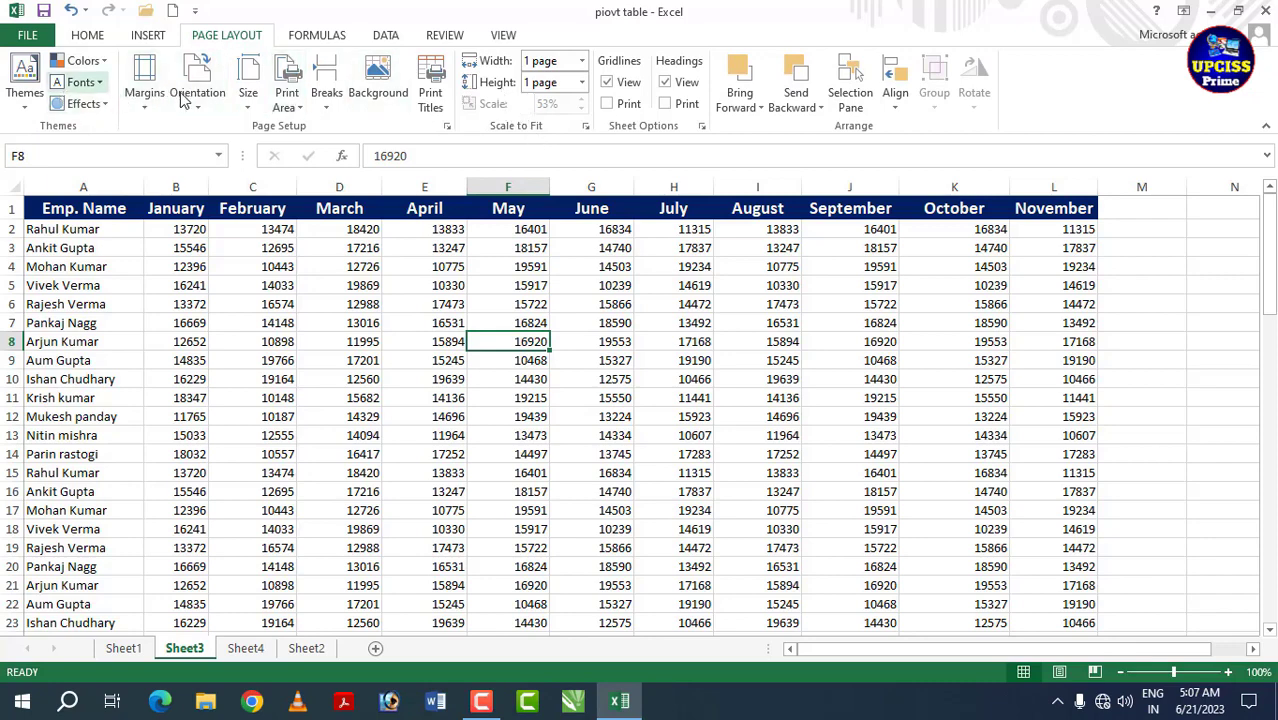
pyautogui.click(610, 400)
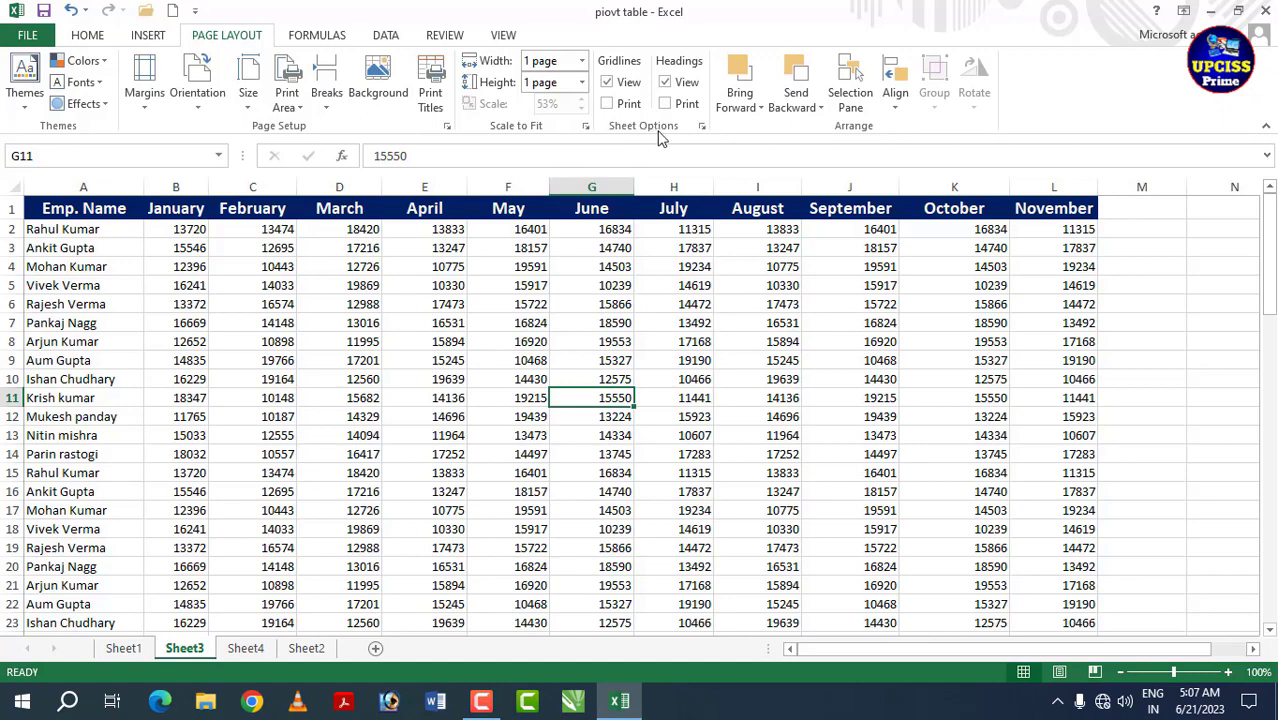
pyautogui.click(650, 341)
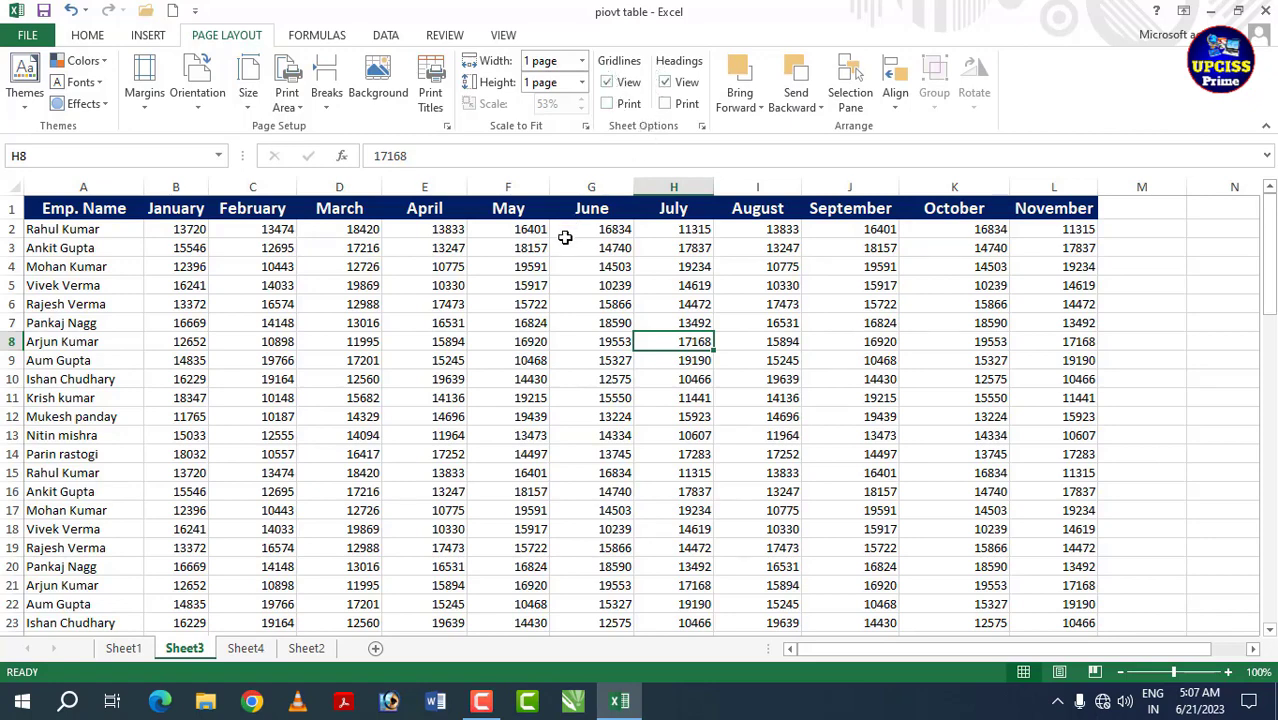
# Step: Set the print scaling to 4 pages wide and 4 pages tall, comparing the print preview before and after the change
pyautogui.hotkey('ctrl', 'p')
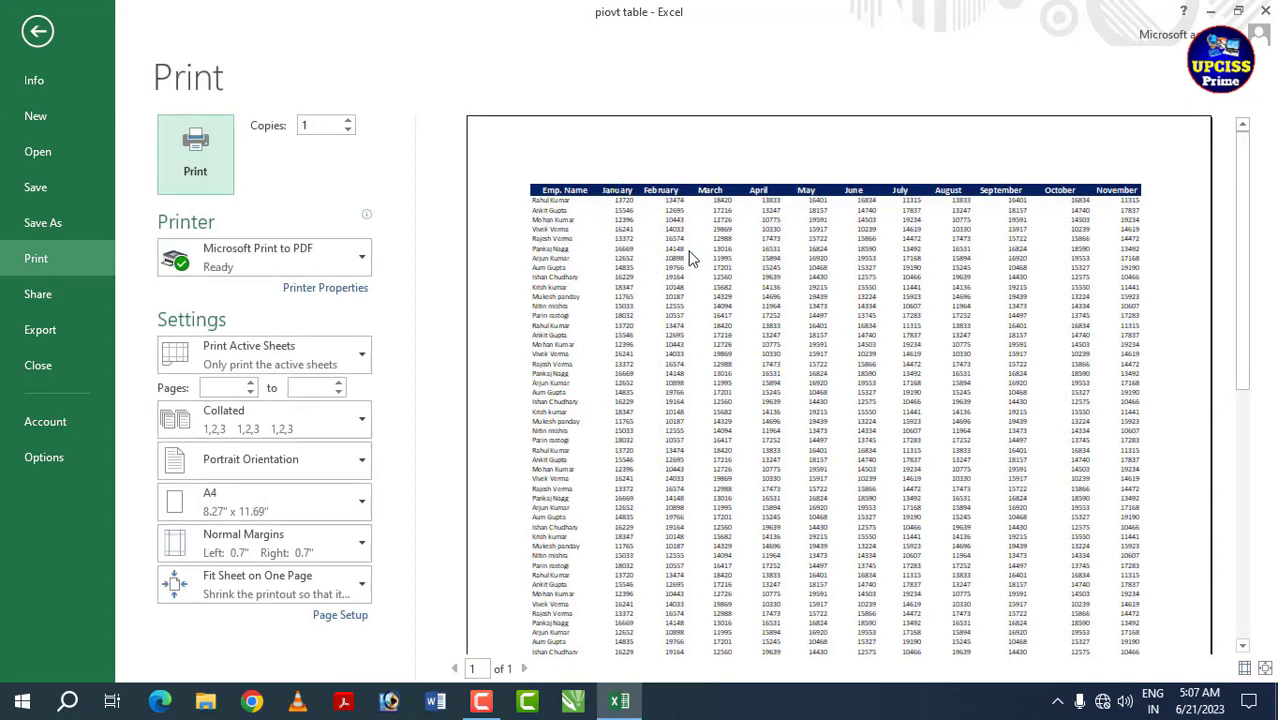
pyautogui.press('Escape')
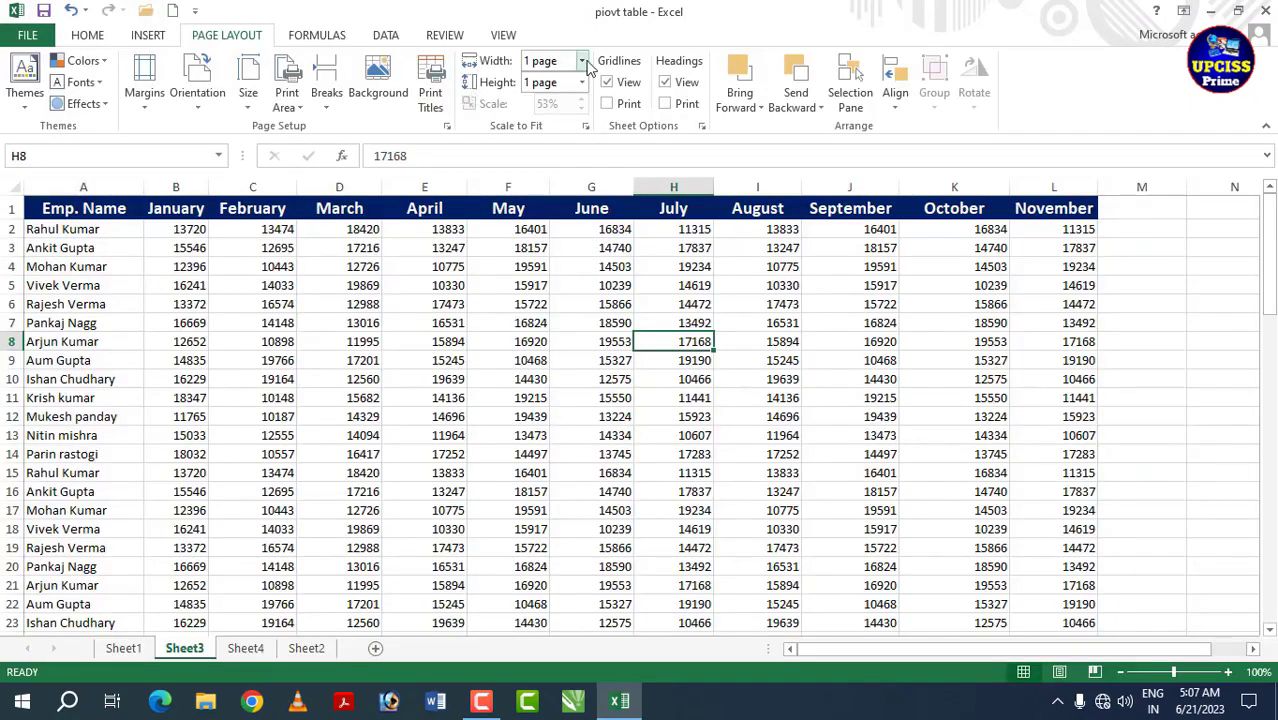
pyautogui.click(581, 61)
pyautogui.press('Escape')
pyautogui.click(582, 84)
pyautogui.click(548, 176)
pyautogui.click(502, 320)
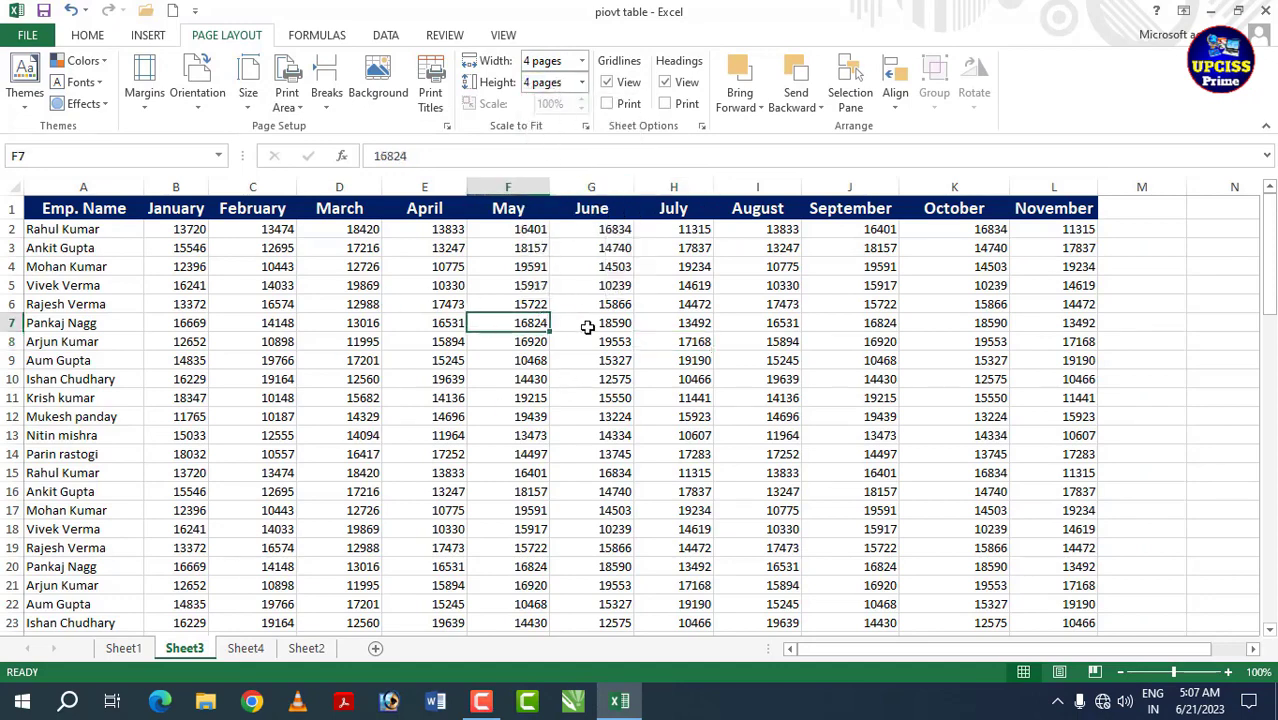
pyautogui.hotkey('ctrl', 'p')
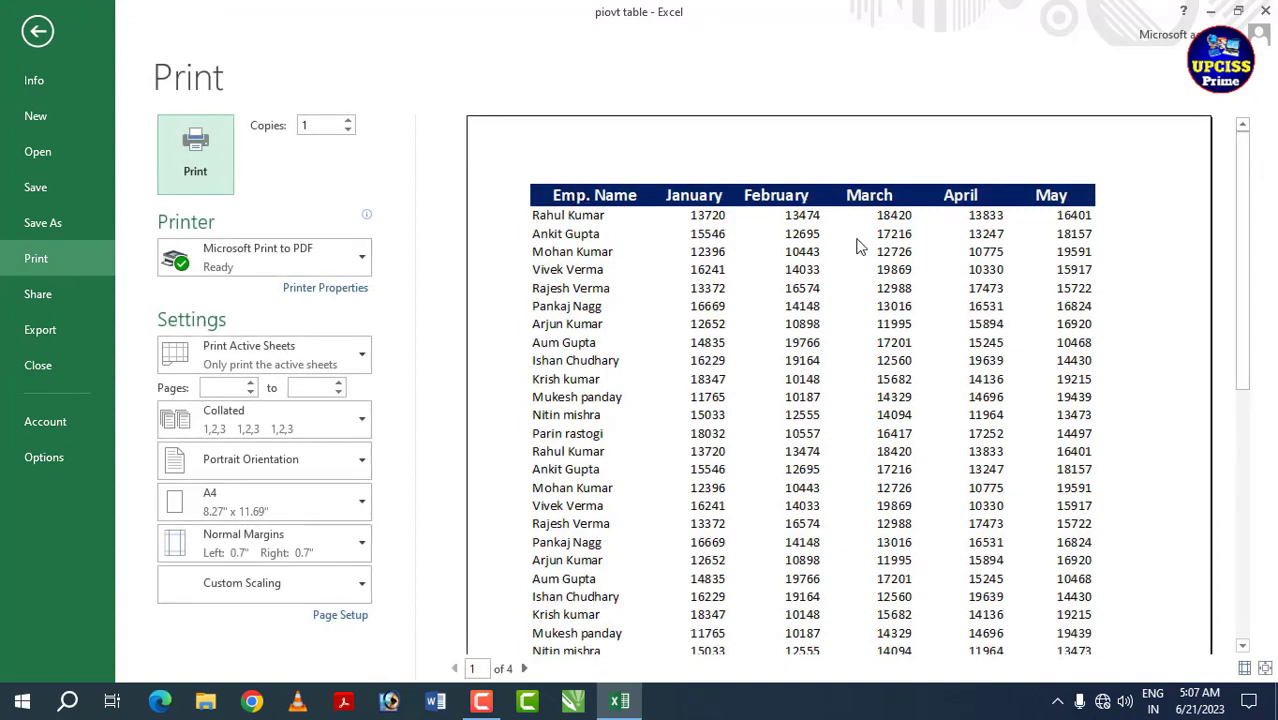
pyautogui.click(39, 36)
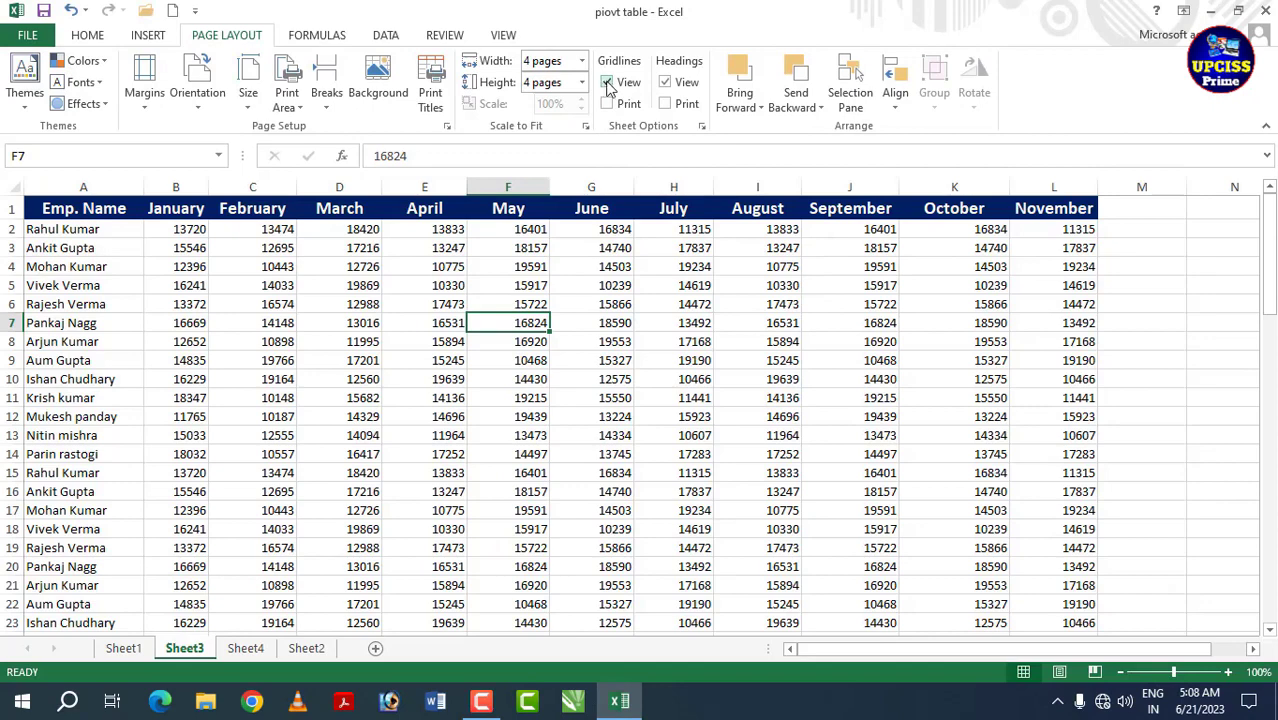
# Step: Hide the gridlines on the worksheet and check the first page in the print preview
pyautogui.moveTo(1155, 250); pyautogui.dragTo(1065, 478)
pyautogui.moveTo(958, 266); pyautogui.dragTo(1000, 384)
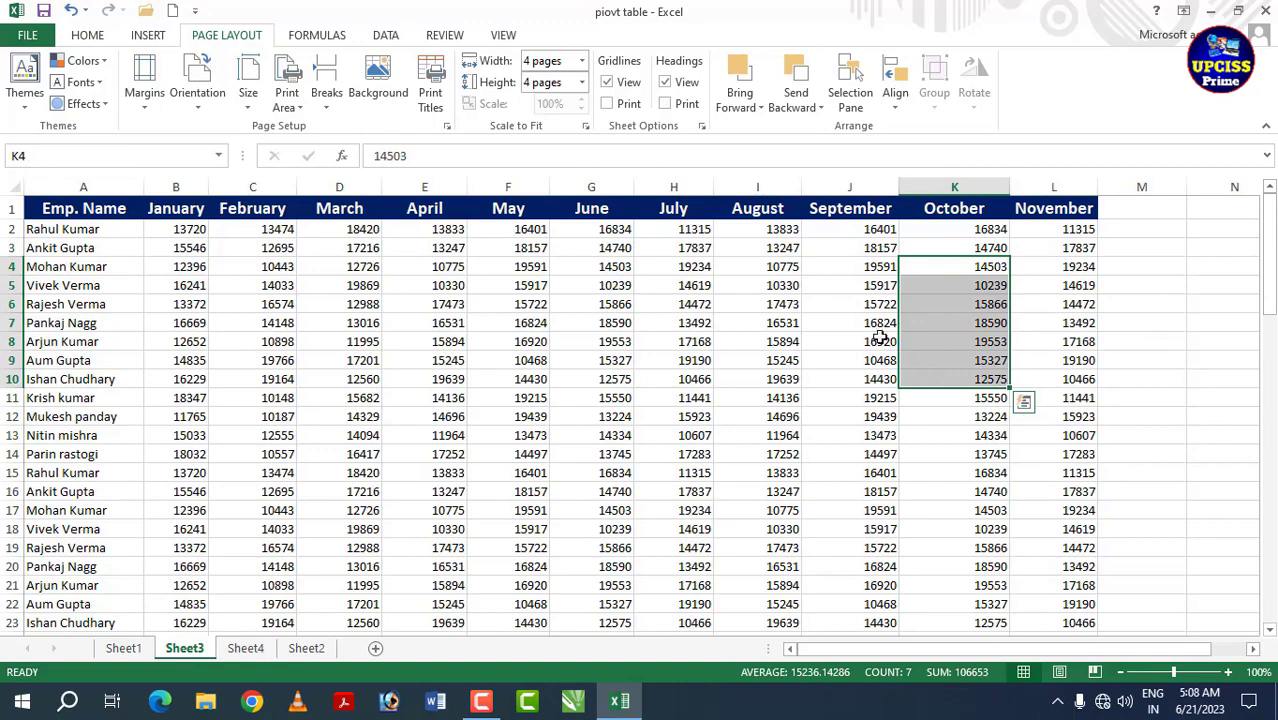
pyautogui.click(610, 84)
pyautogui.click(1109, 303)
pyautogui.click(1131, 436)
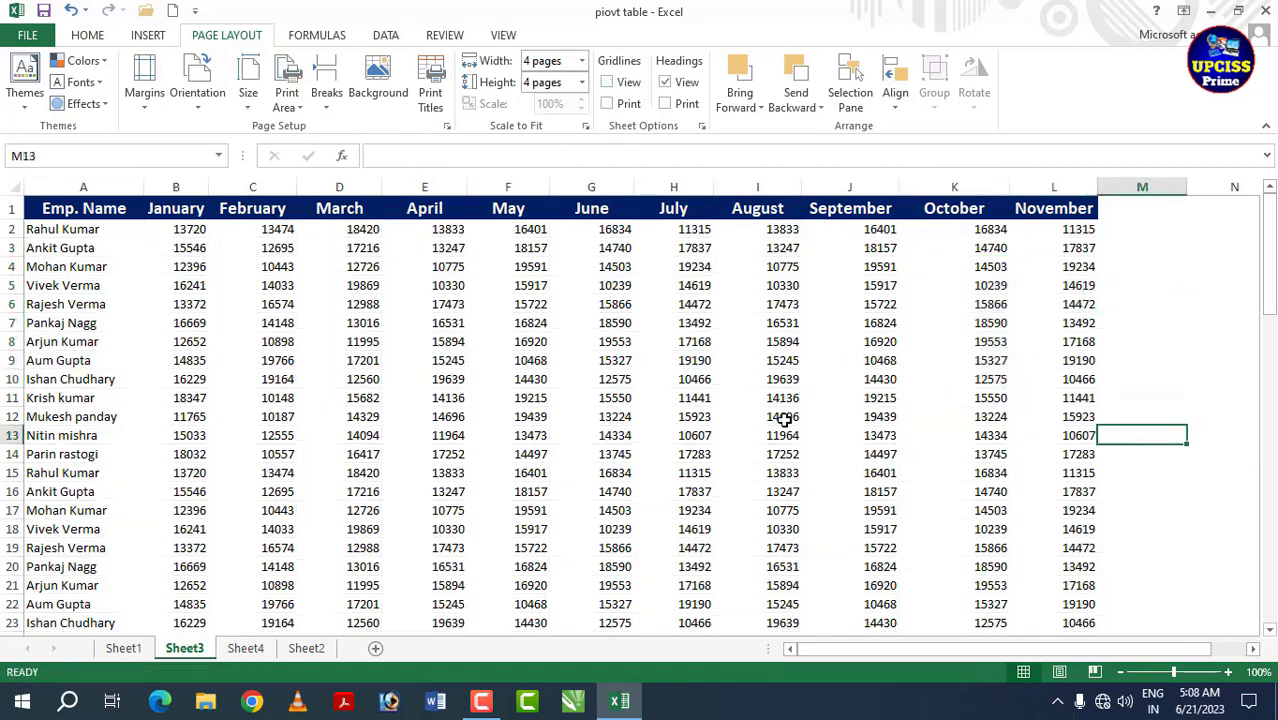
pyautogui.hotkey('ctrl', 'p')
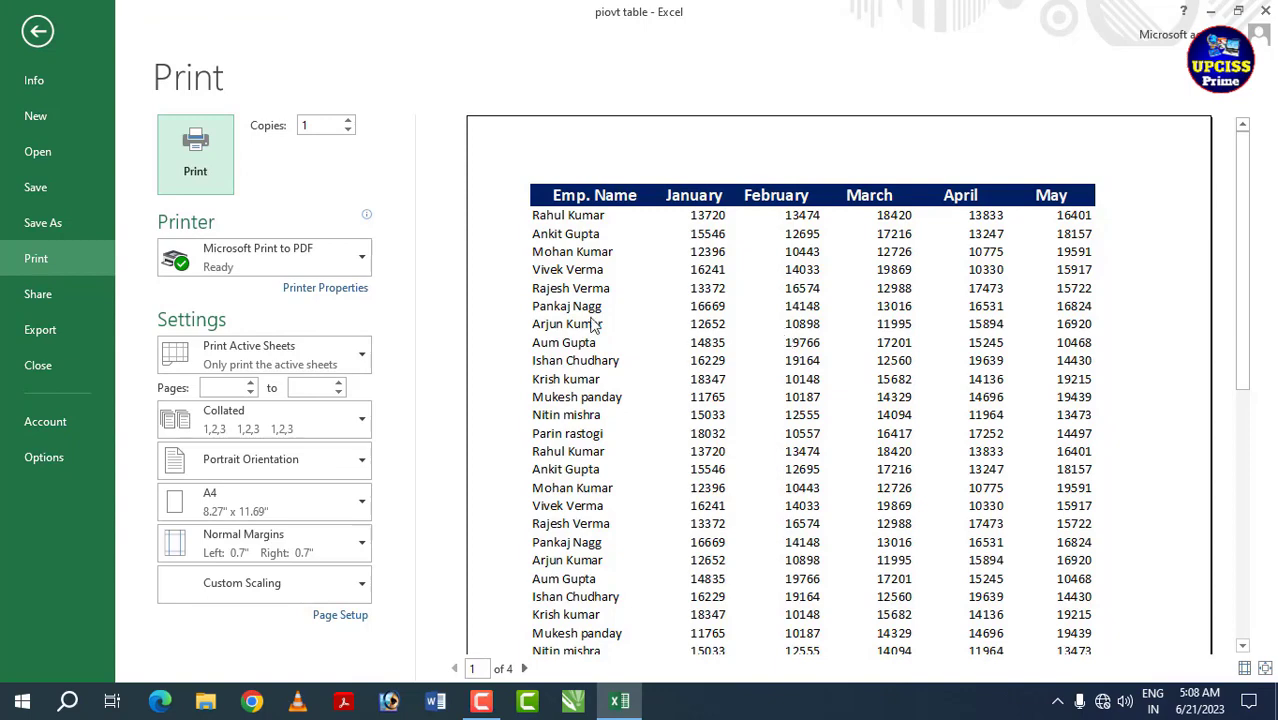
pyautogui.click(38, 38)
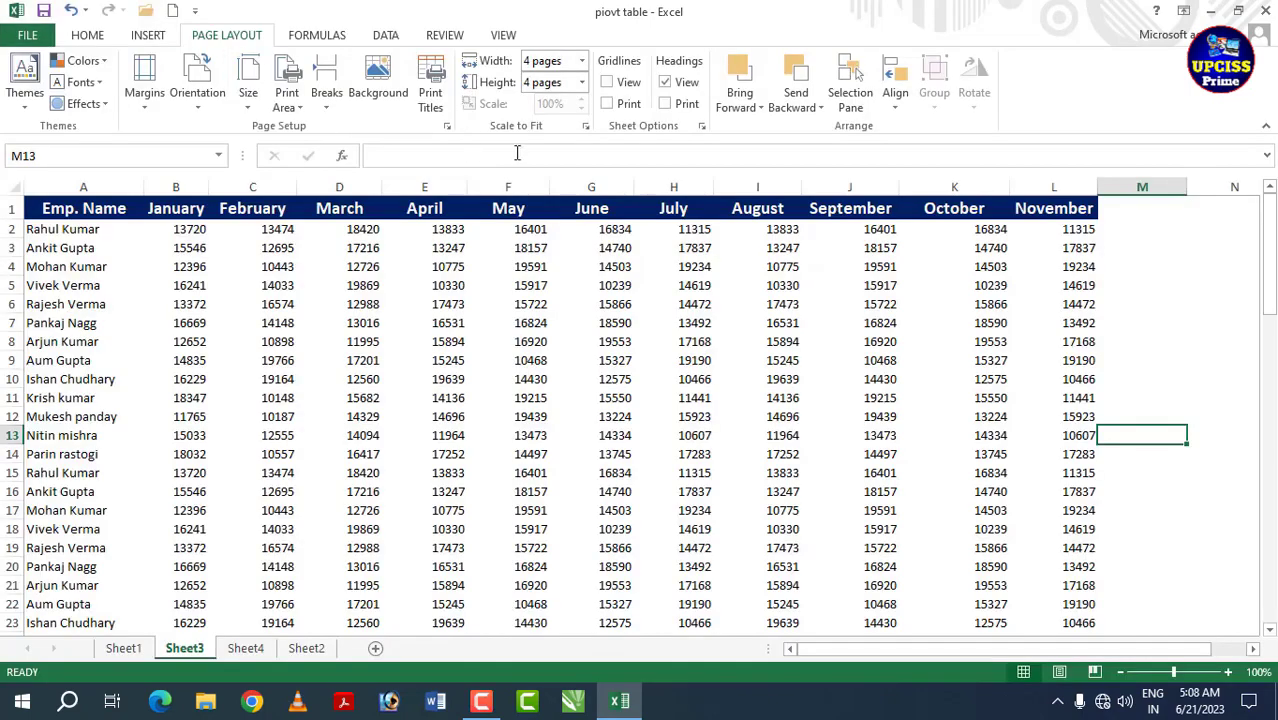
# Step: Show the worksheet gridlines again and turn on printing of the gridlines
pyautogui.click(607, 82)
pyautogui.click(607, 104)
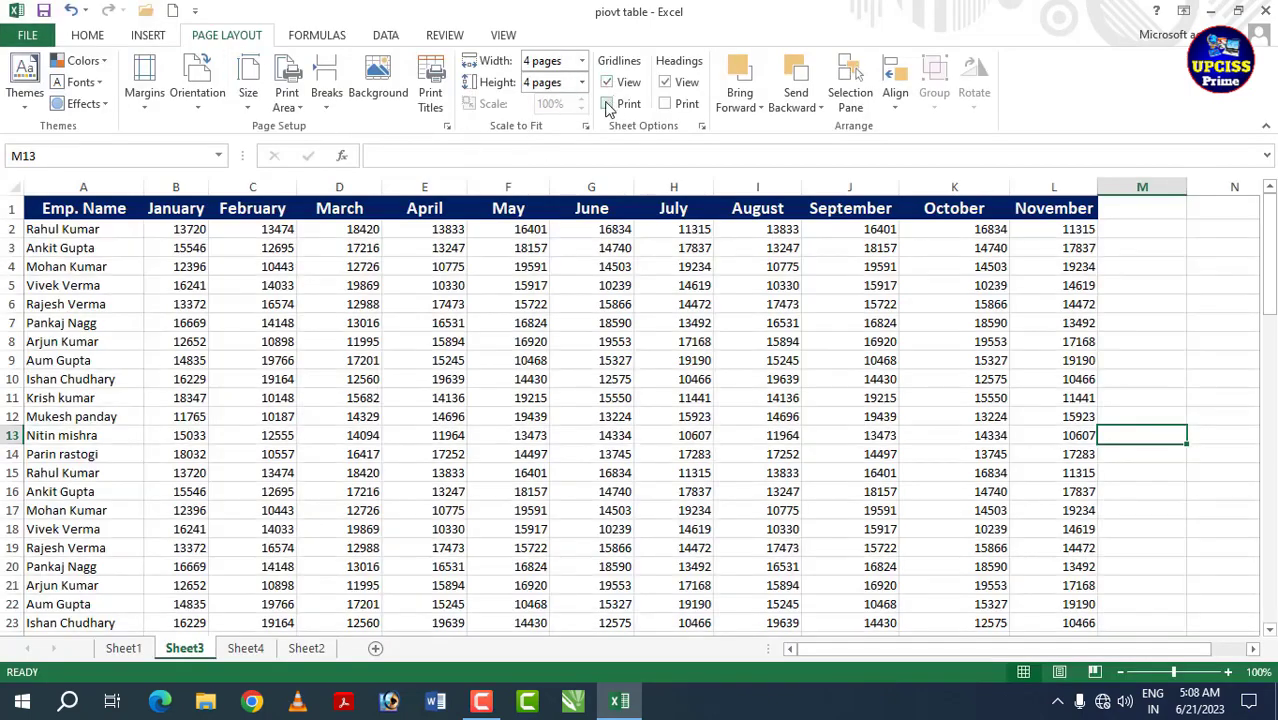
pyautogui.moveTo(1136, 280); pyautogui.dragTo(1150, 490)
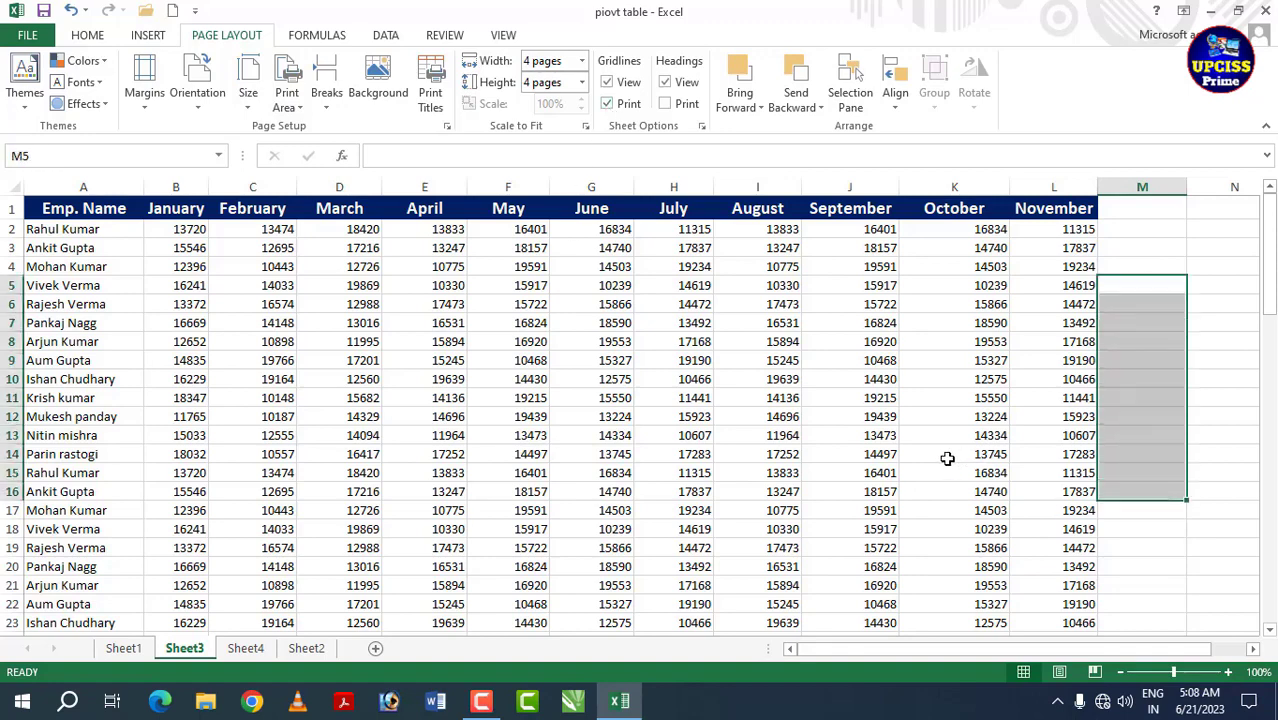
pyautogui.click(947, 458)
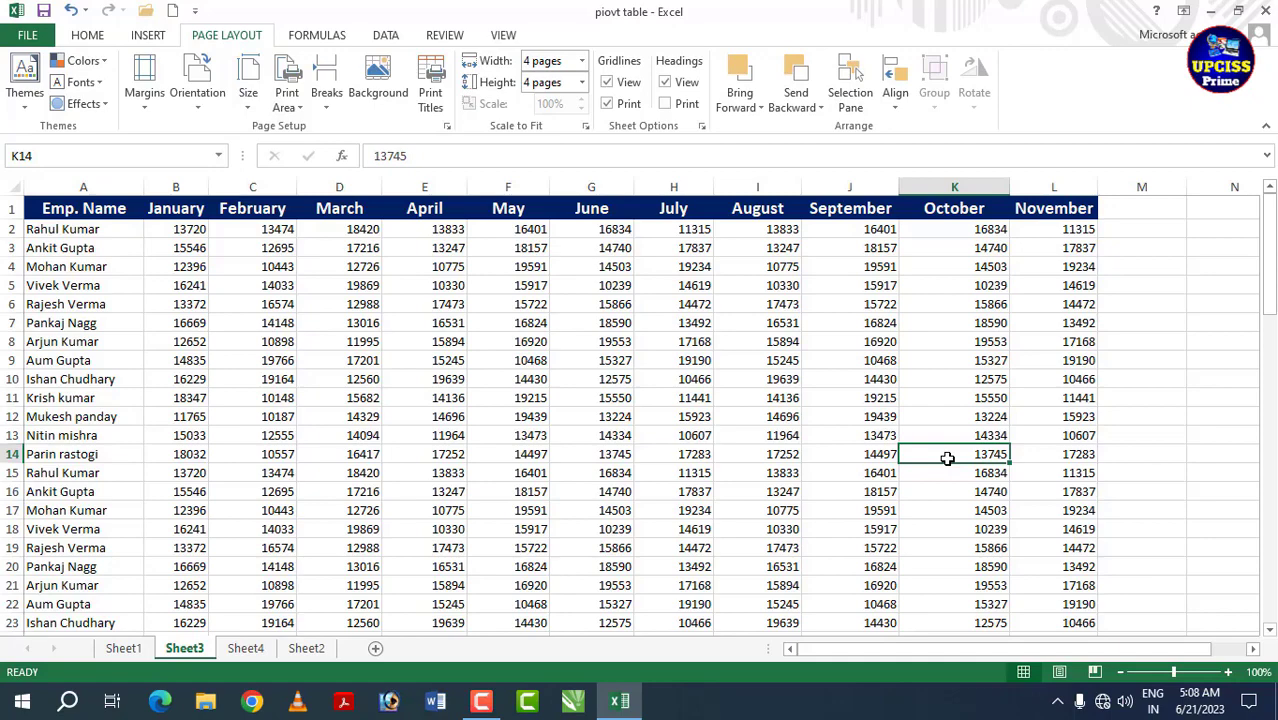
# Step: Examine the gridlines on pages 1 and 2 of the print preview, then return to the sheet
pyautogui.hotkey('ctrl', 'p')
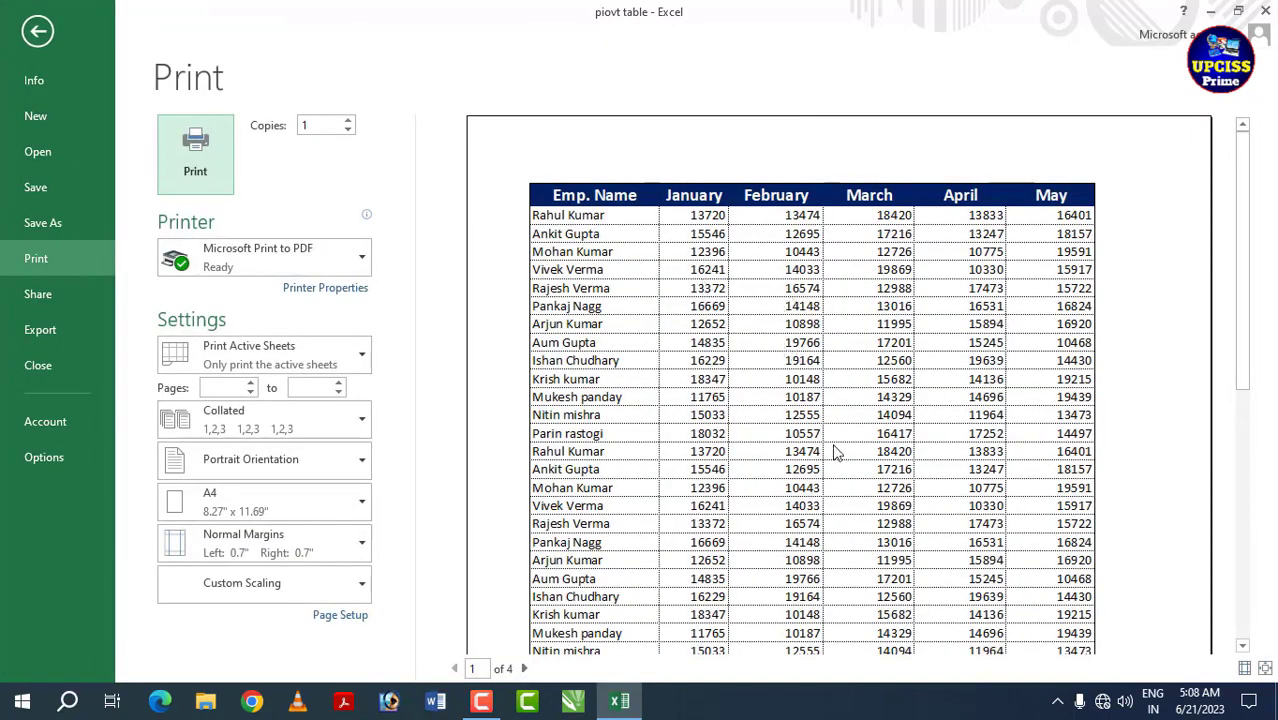
pyautogui.scroll(-5, 676, 398)
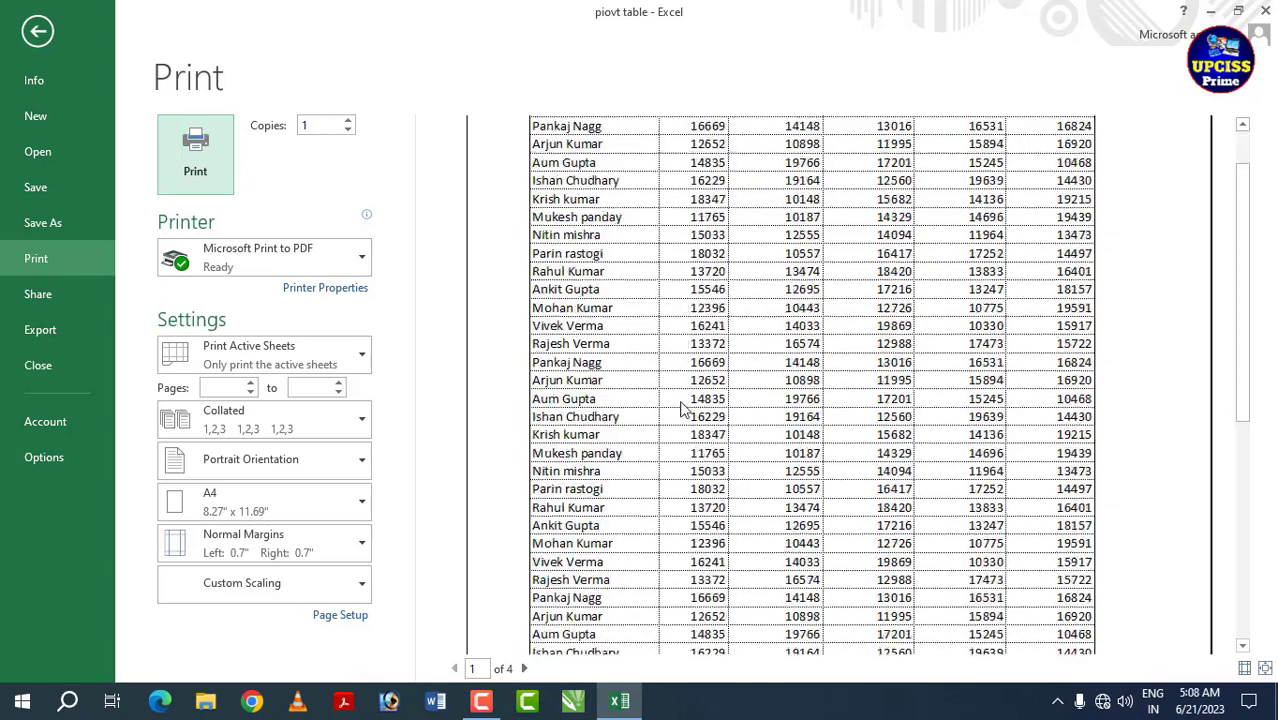
pyautogui.scroll(-5, 658, 550)
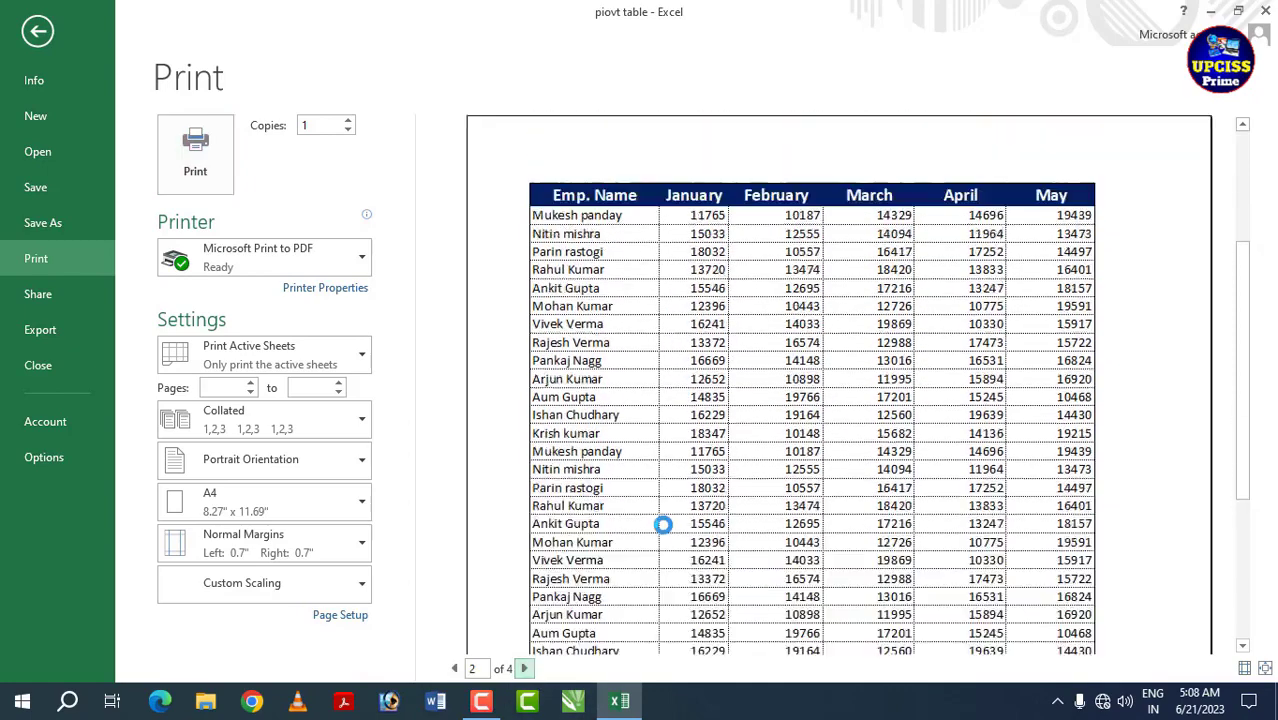
pyautogui.press('Escape')
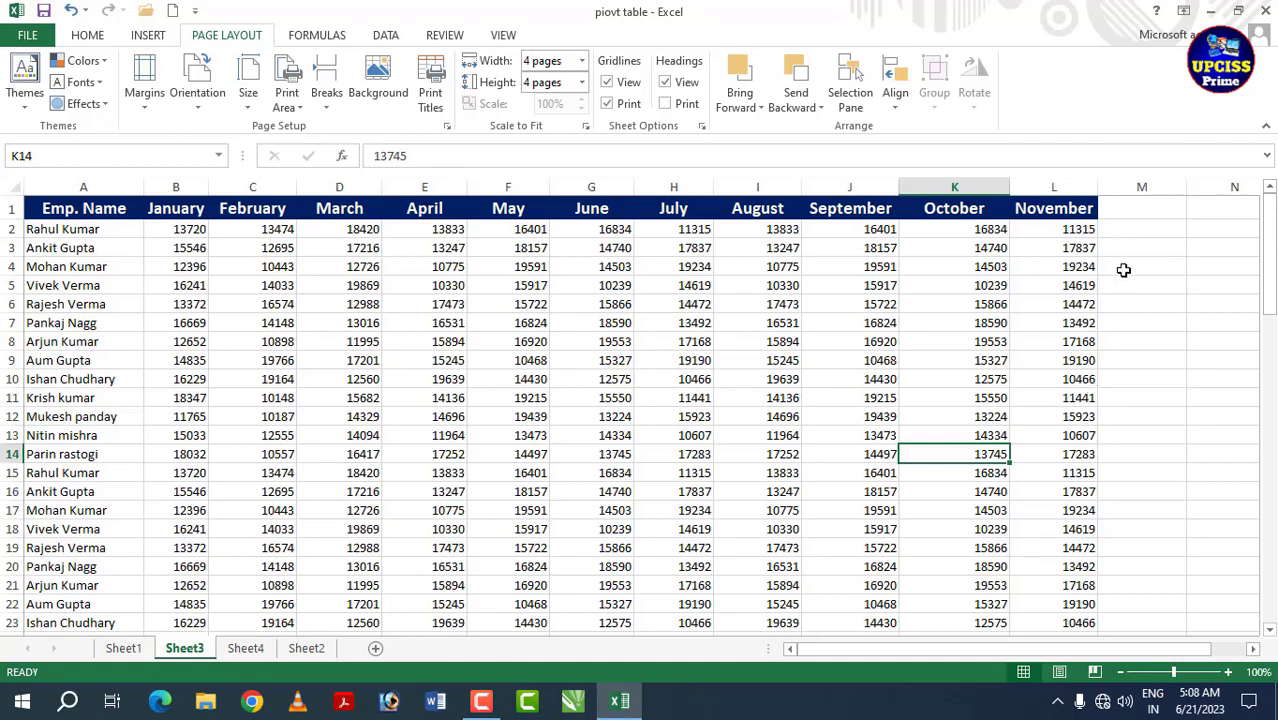
# Step: Turn off gridline printing and check the table without gridlines in the print preview
pyautogui.click(608, 105)
pyautogui.hotkey('ctrl', 'p')
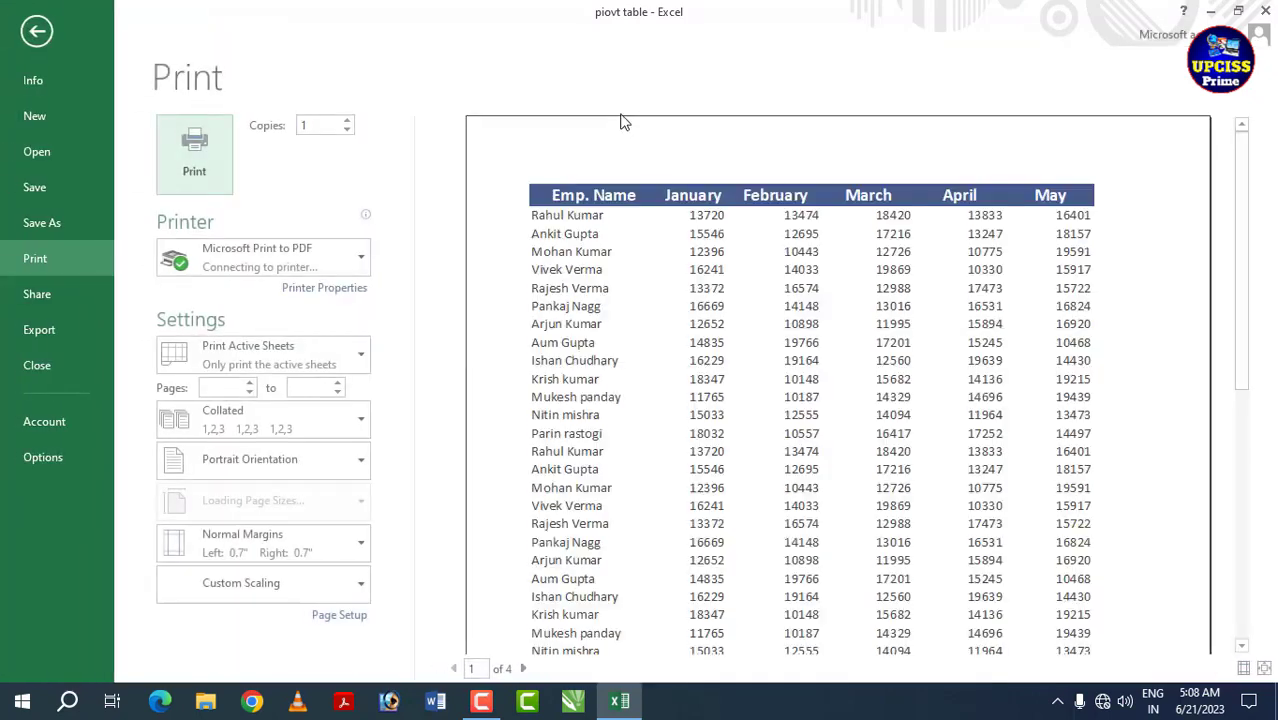
pyautogui.click(38, 32)
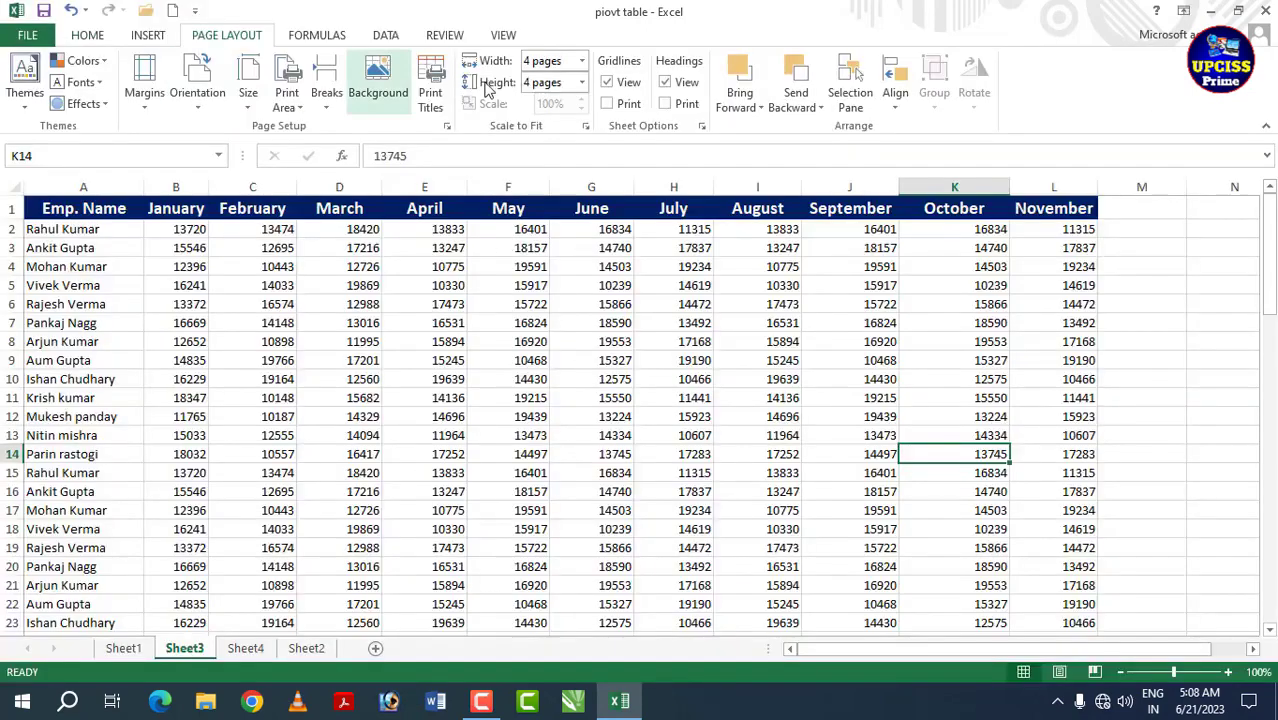
# Step: Turn gridline printing back on and check the first page in the print preview
pyautogui.click(607, 105)
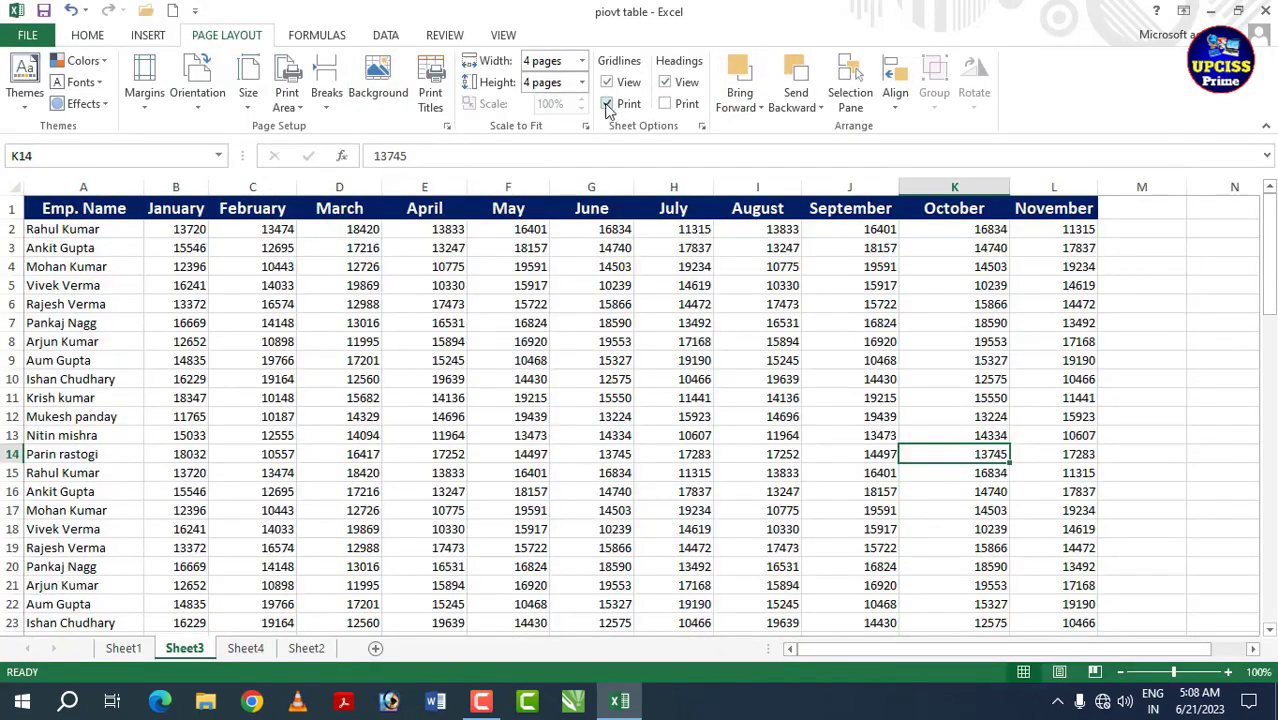
pyautogui.hotkey('ctrl', 'p')
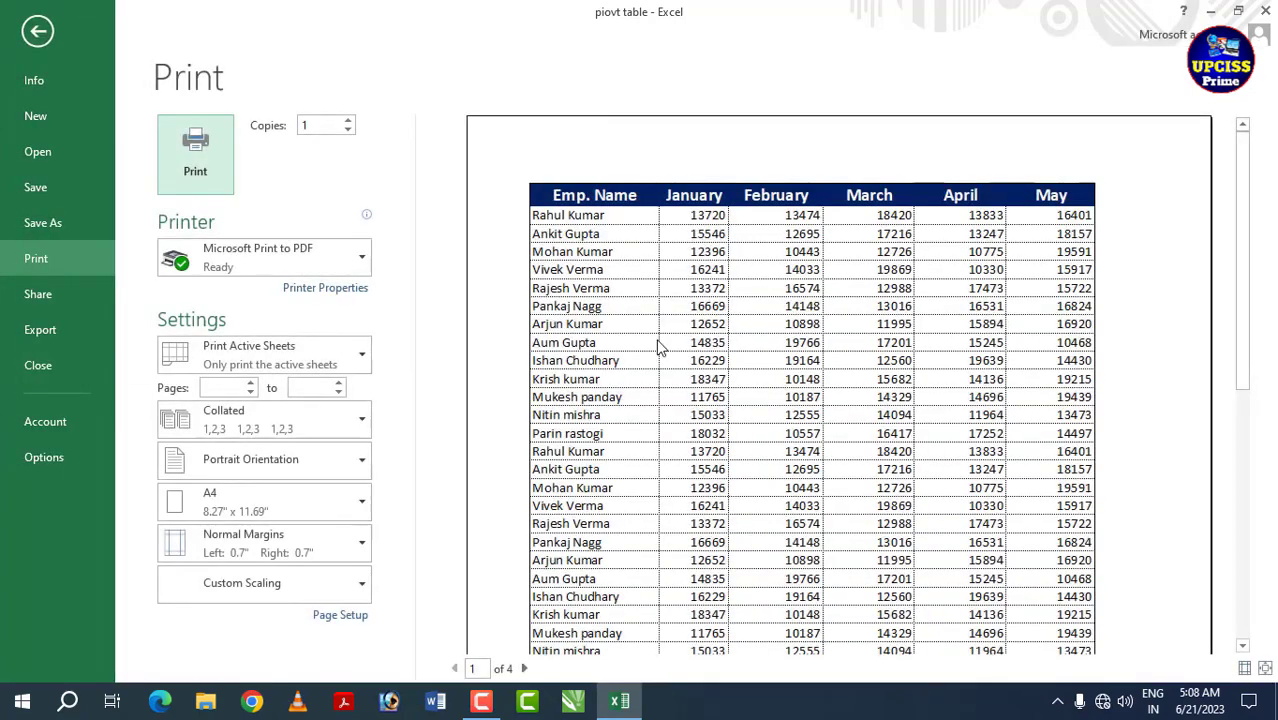
pyautogui.click(39, 38)
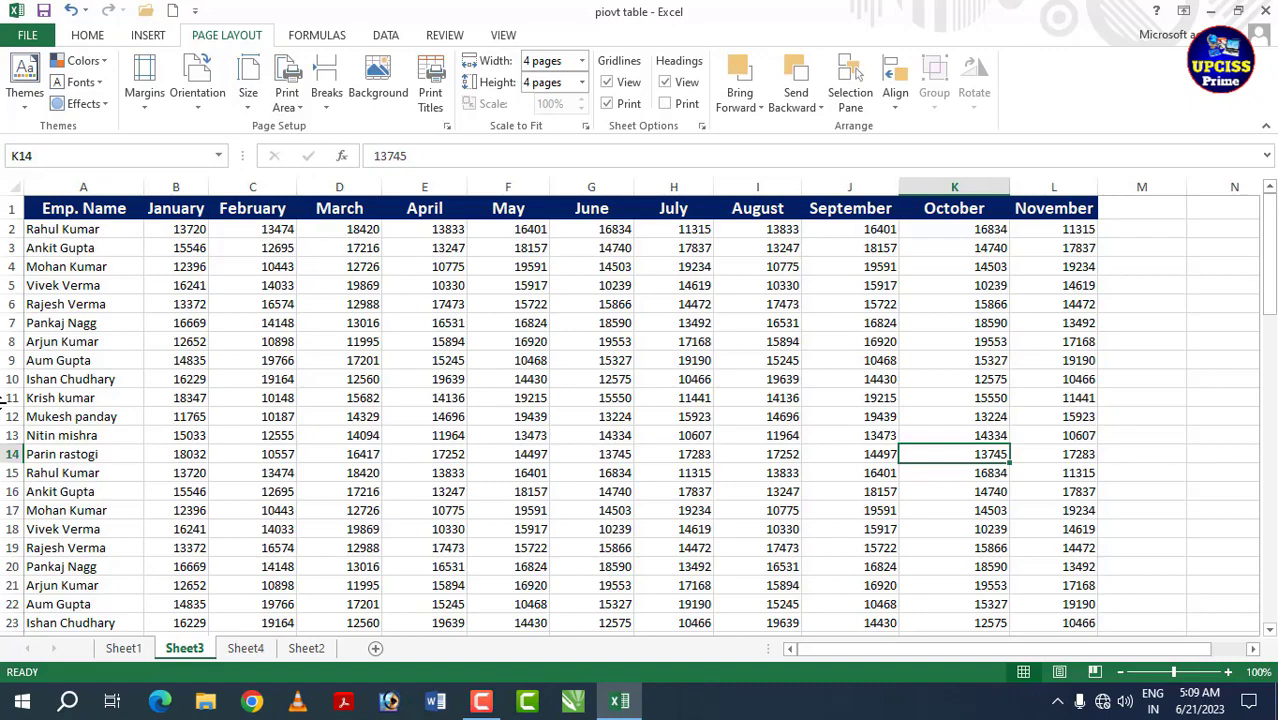
pyautogui.hotkey('ctrl', 'p')
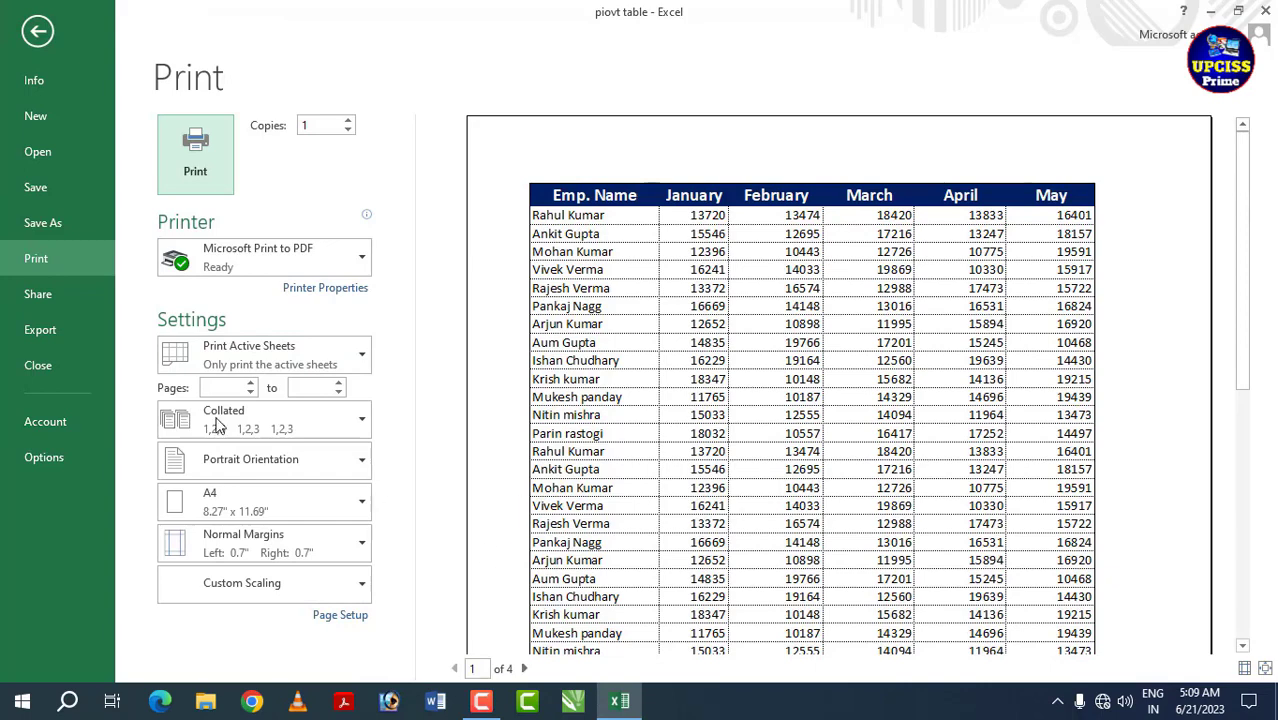
# Step: Turn on printing of the row and column headings, check them in the print preview and return to the sheet
pyautogui.click(40, 31)
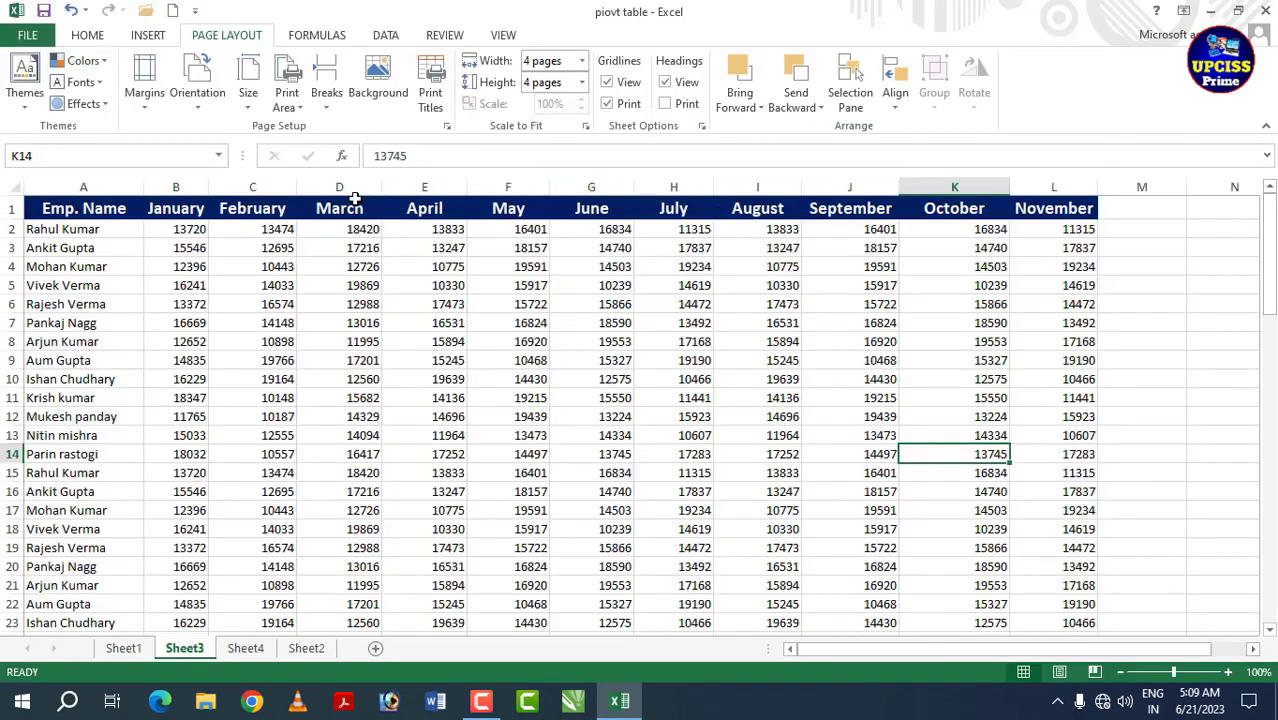
pyautogui.click(671, 107)
pyautogui.hotkey('ctrl', 'p')
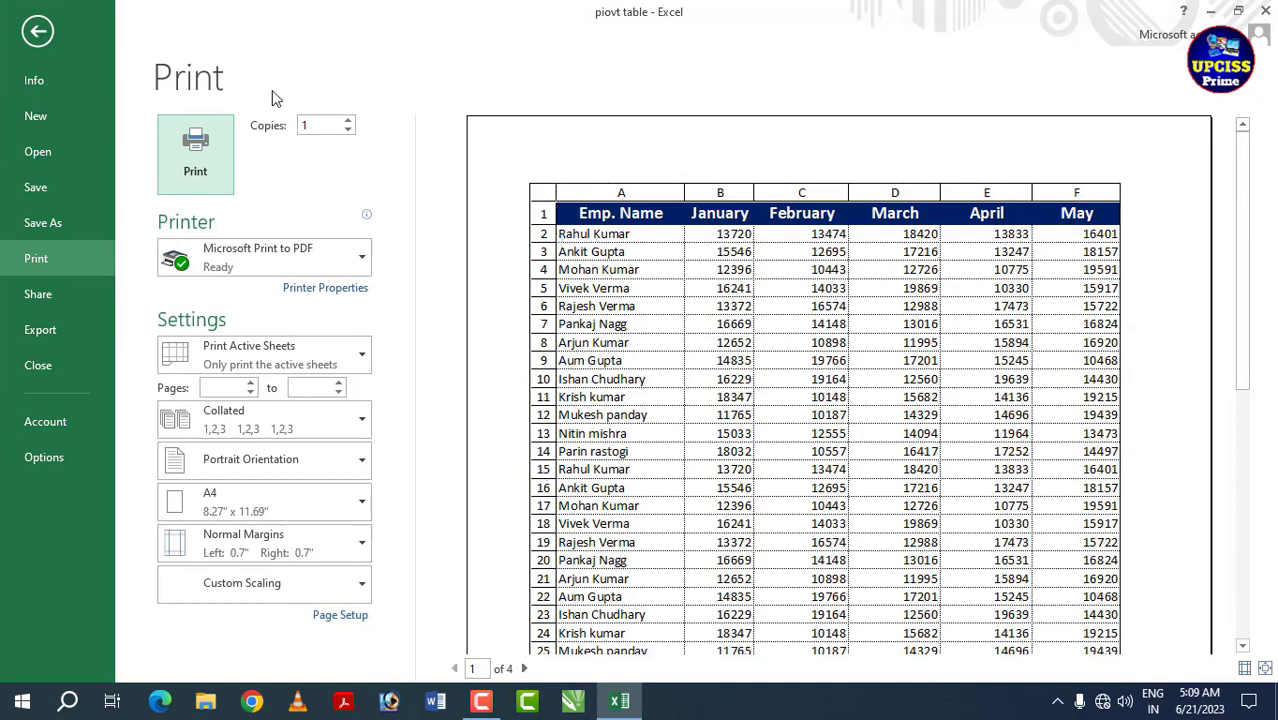
pyautogui.click(40, 33)
pyautogui.click(587, 323)
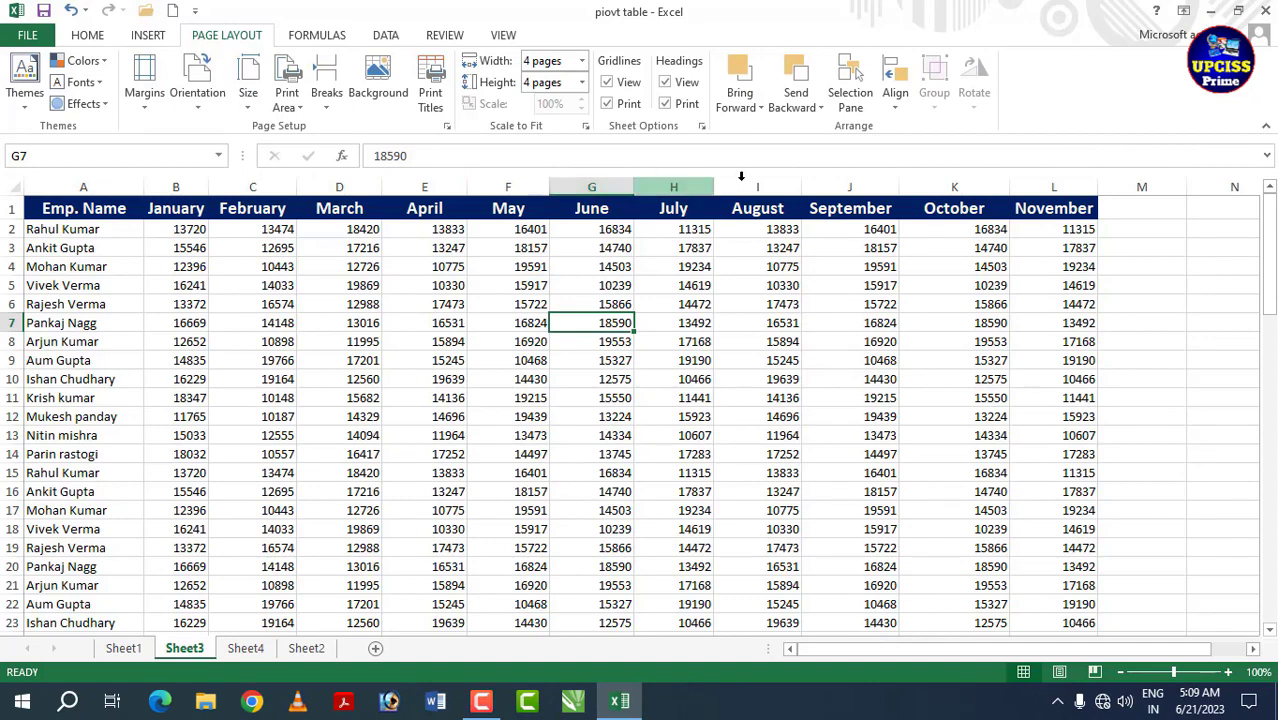
# Step: Hide the row and column headings on the worksheet and show them again
pyautogui.click(665, 83)
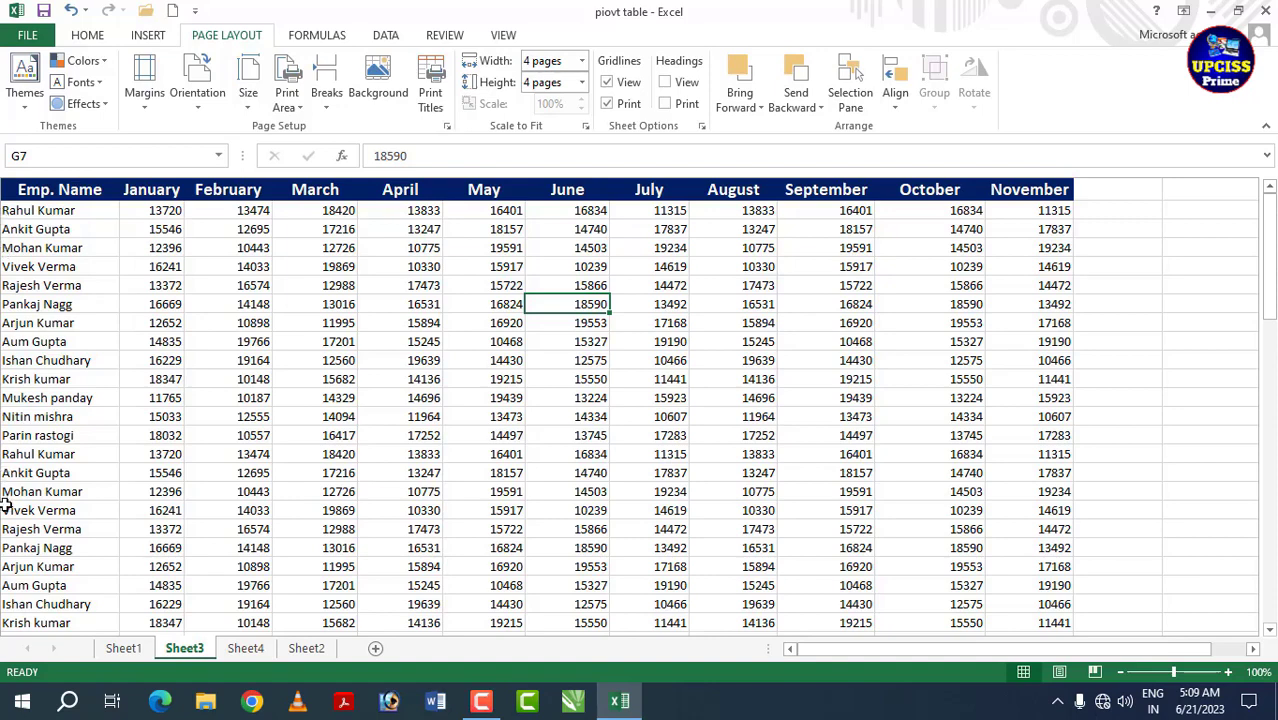
pyautogui.click(665, 83)
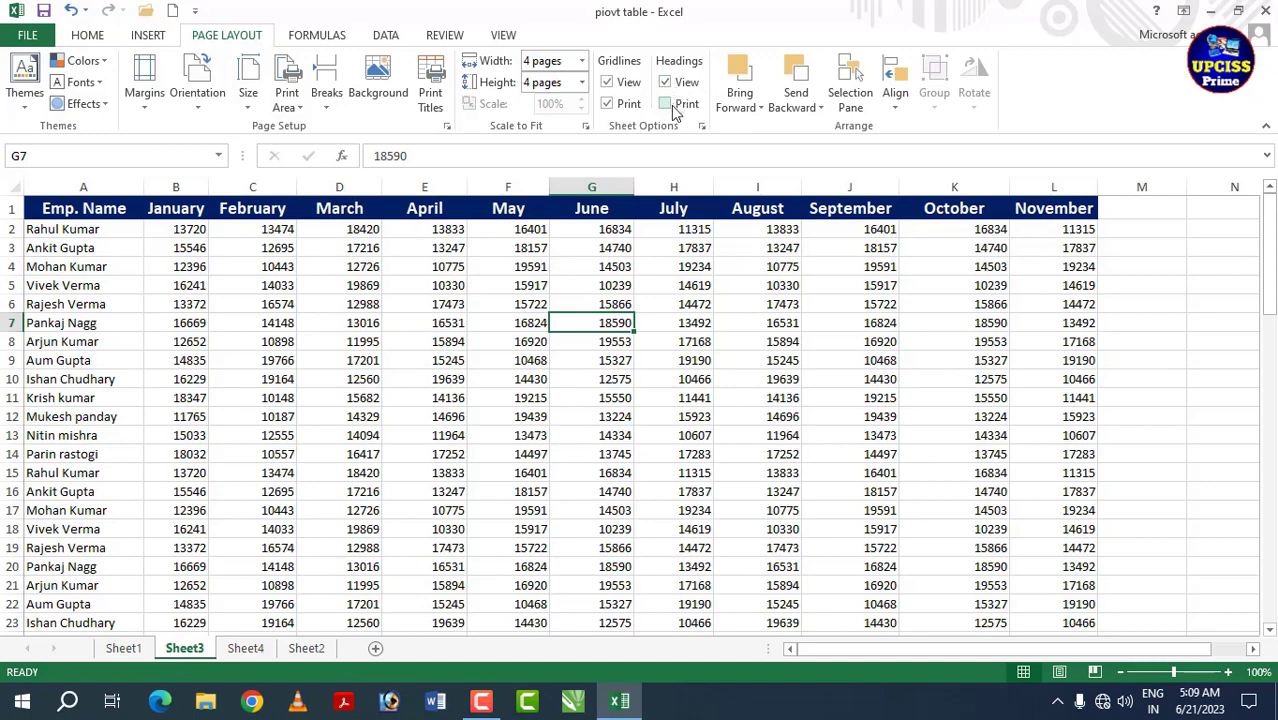
pyautogui.click(792, 427)
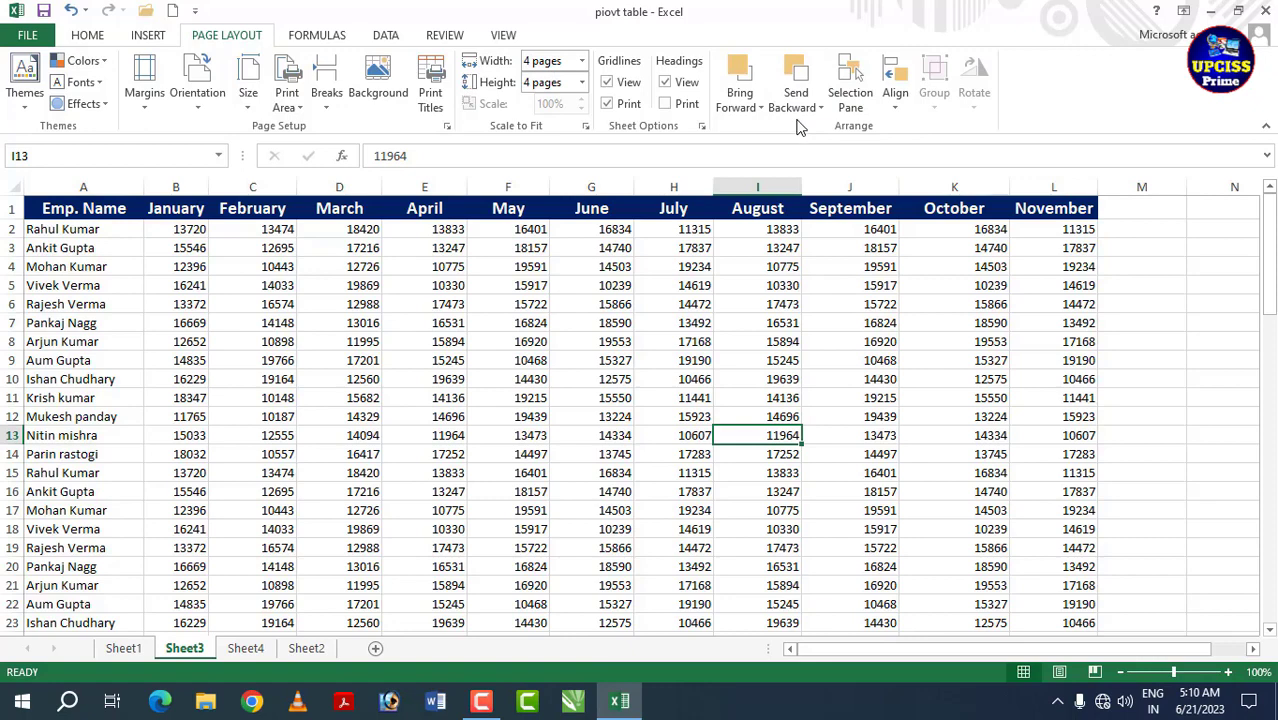
pyautogui.click(150, 35)
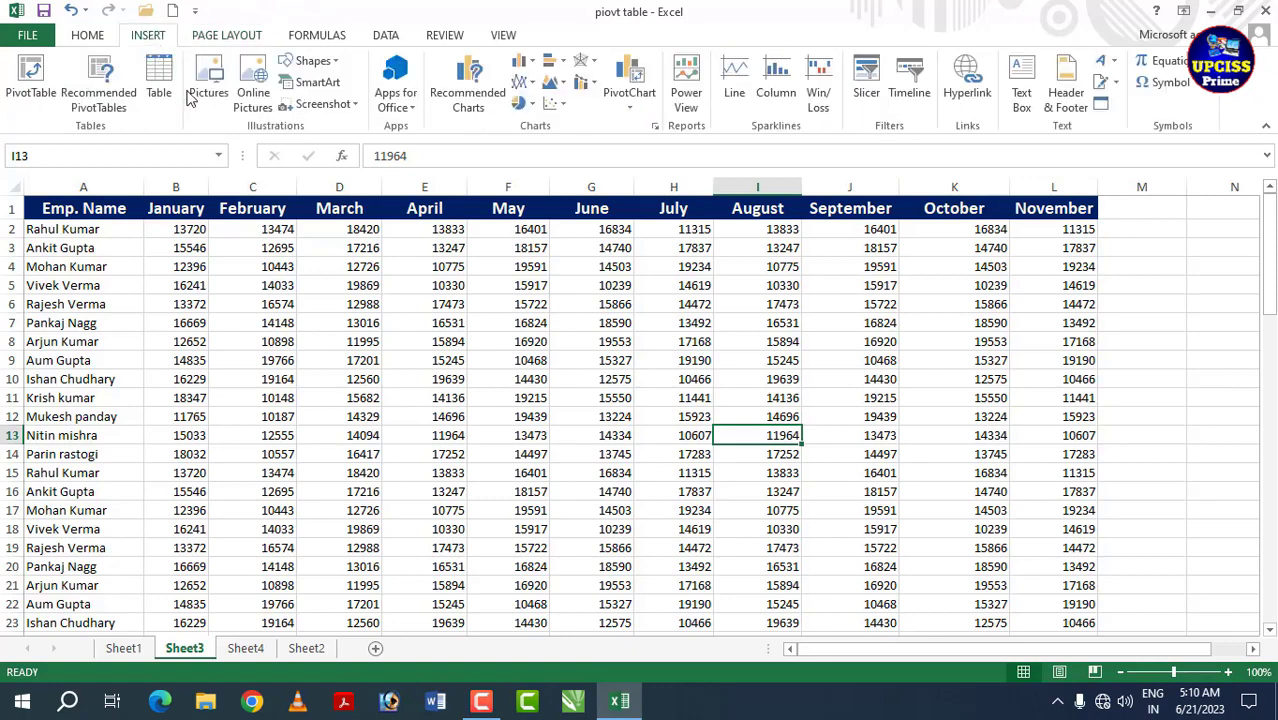
pyautogui.click(310, 61)
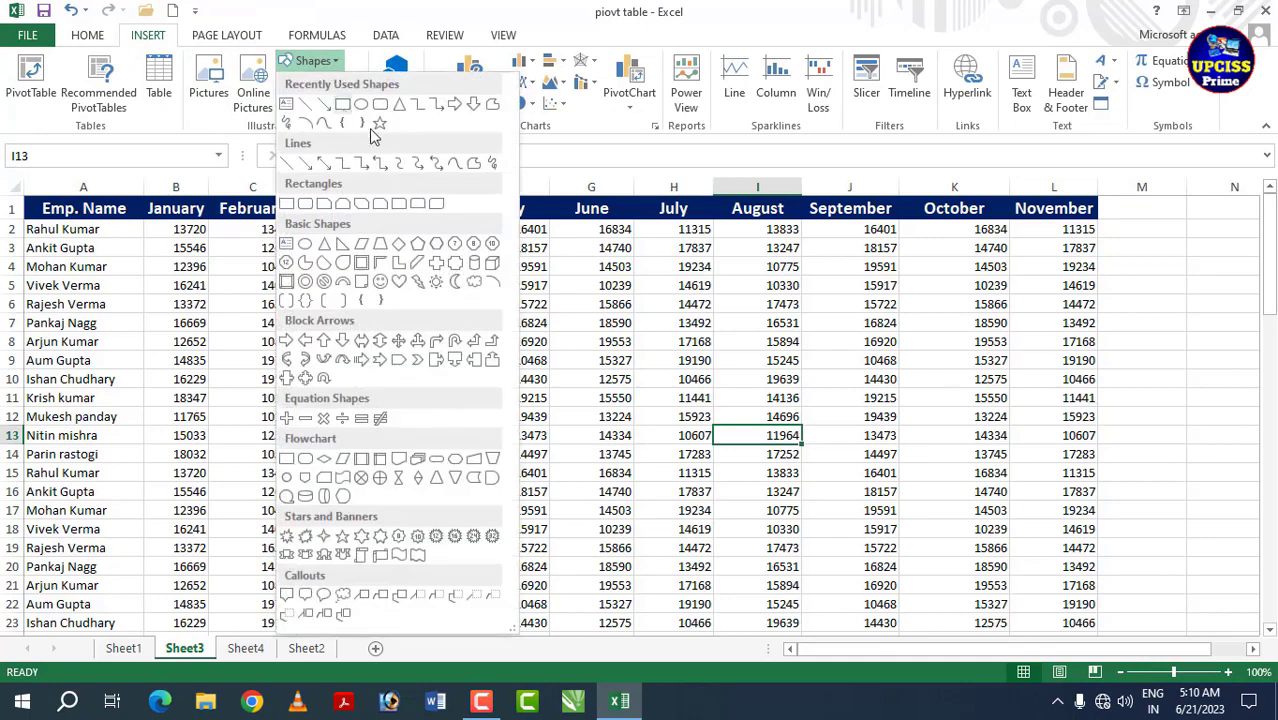
pyautogui.click(781, 285)
pyautogui.click(227, 35)
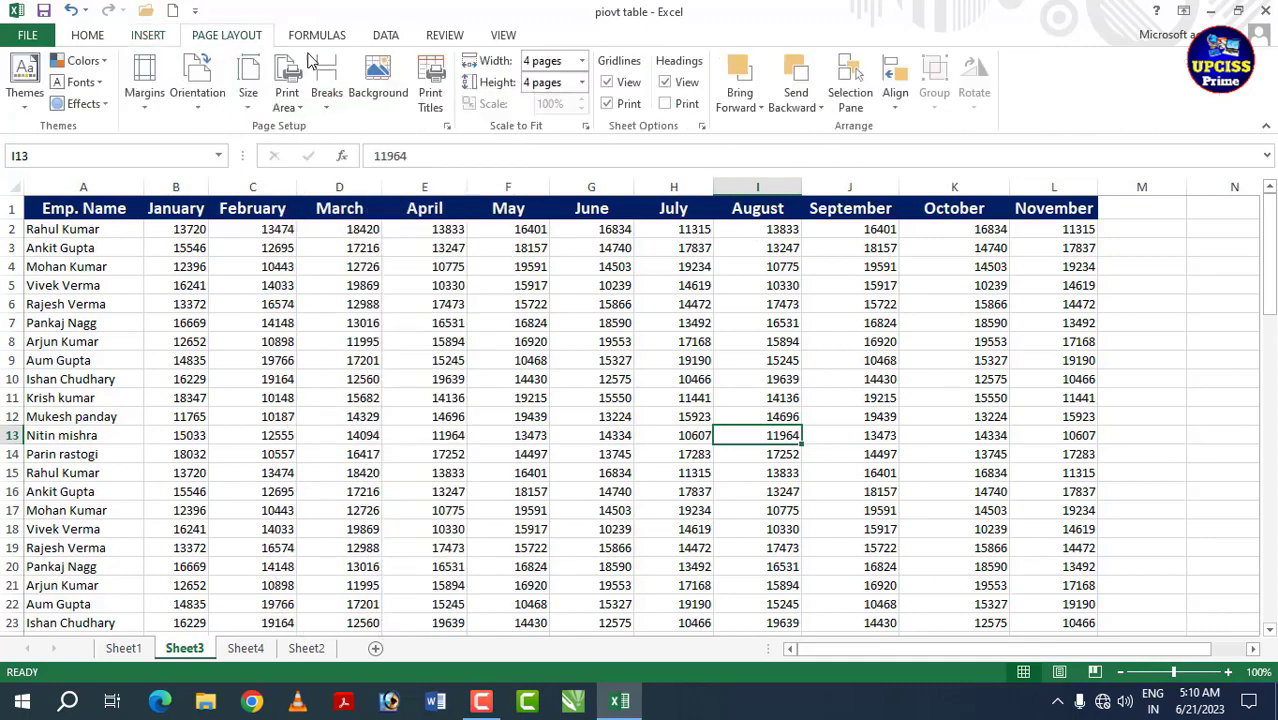
pyautogui.click(815, 376)
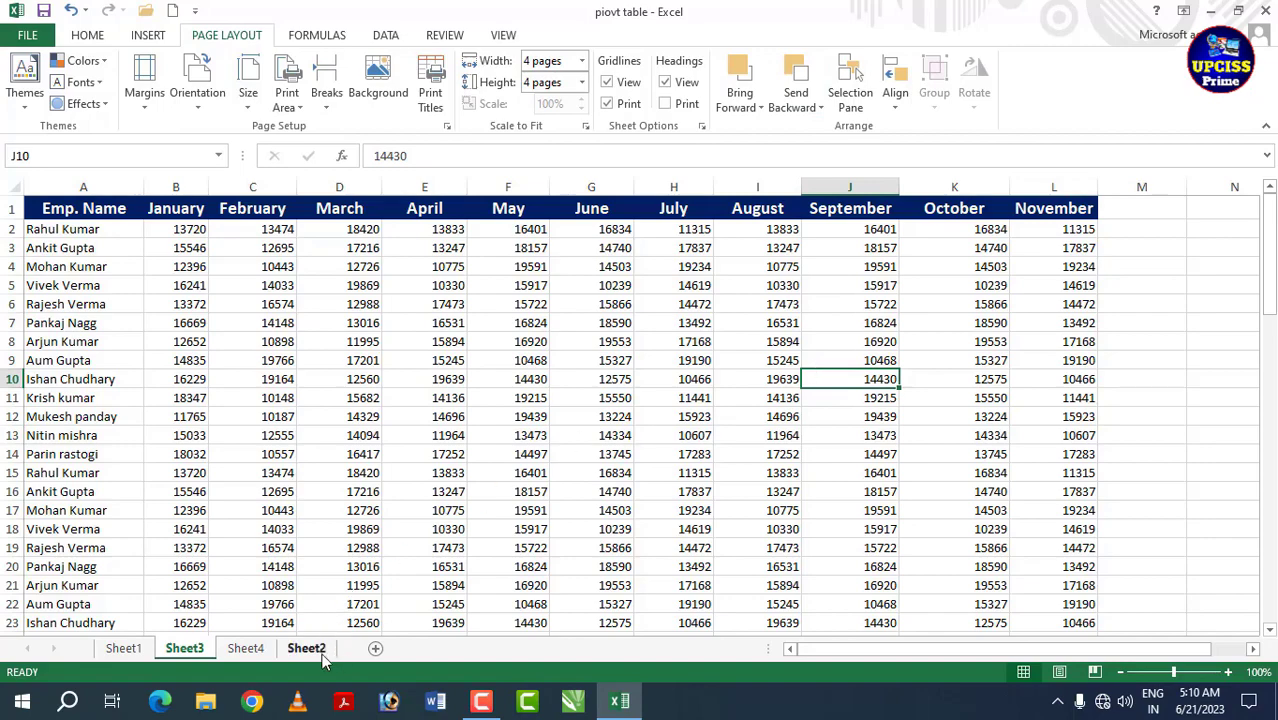
# Step: Insert the picture file "excel part 2" into the empty Sheet4
pyautogui.click(245, 648)
pyautogui.click(431, 398)
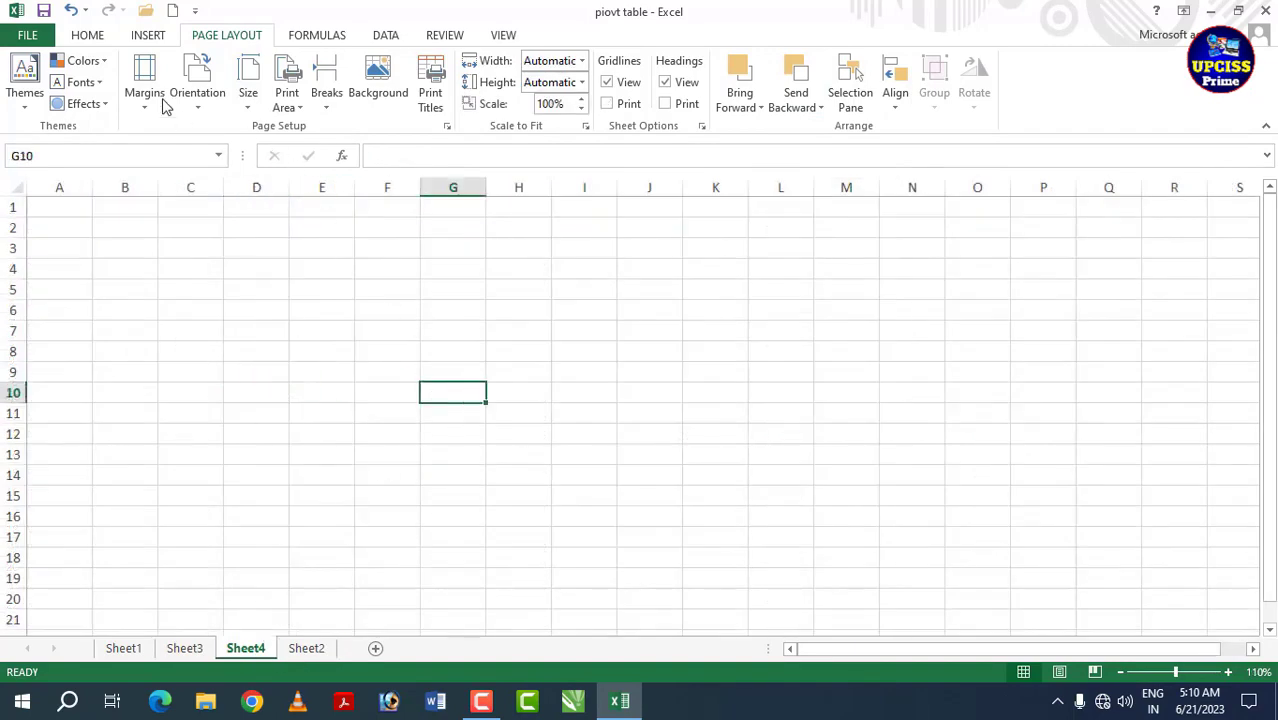
pyautogui.click(148, 35)
pyautogui.click(208, 80)
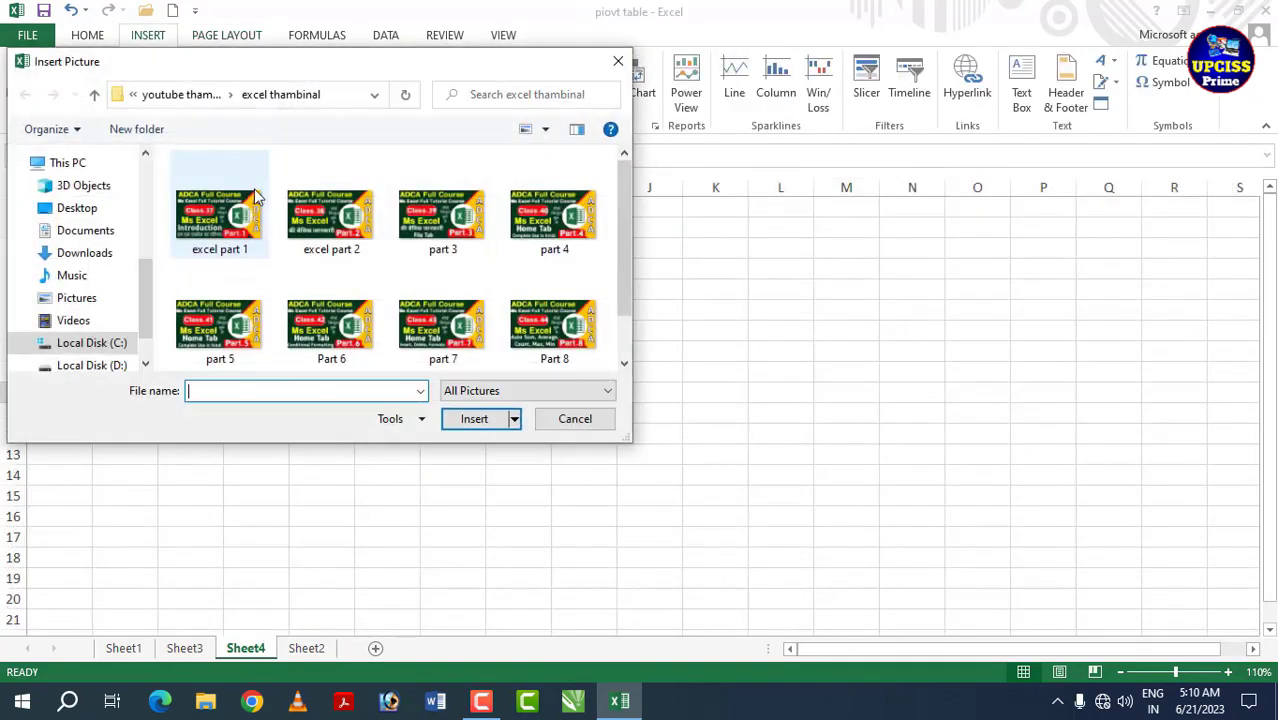
pyautogui.click(331, 215)
pyautogui.click(472, 418)
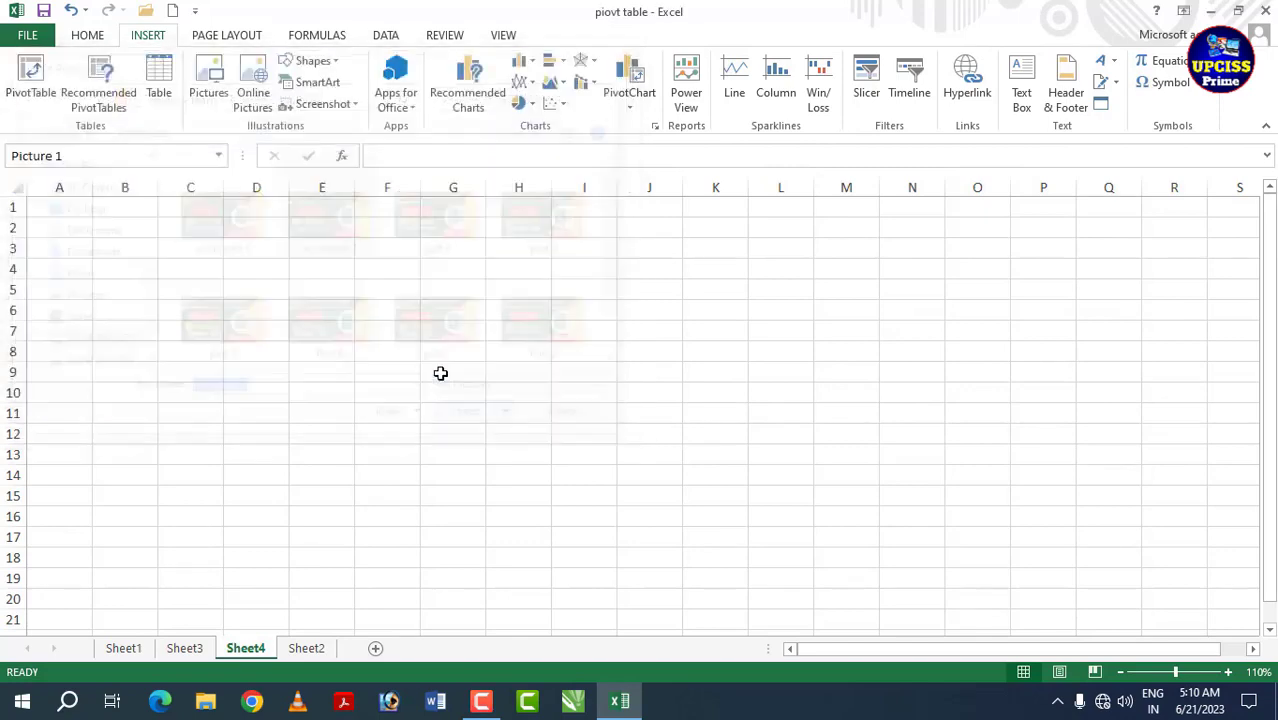
# Step: Shrink the inserted picture and place it over about cells C3 to J17, leaving it deselected
pyautogui.moveTo(420, 382); pyautogui.dragTo(585, 473)
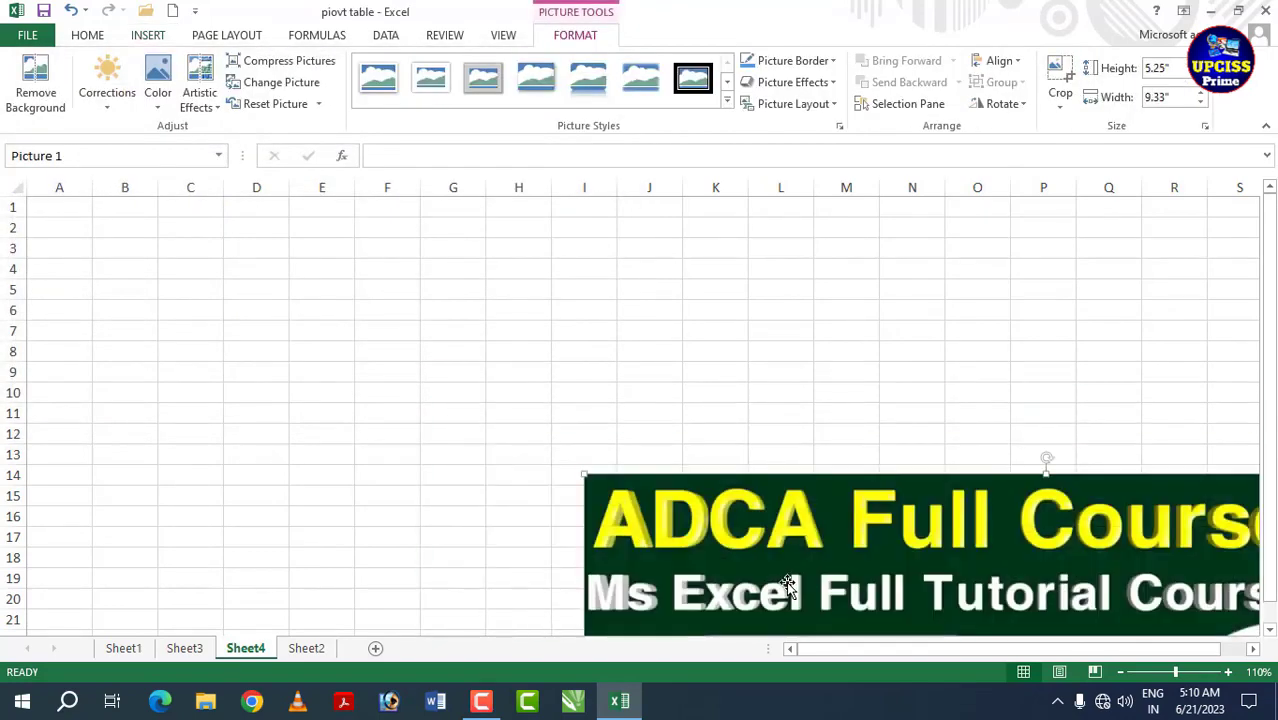
pyautogui.moveTo(765, 563); pyautogui.dragTo(424, 396)
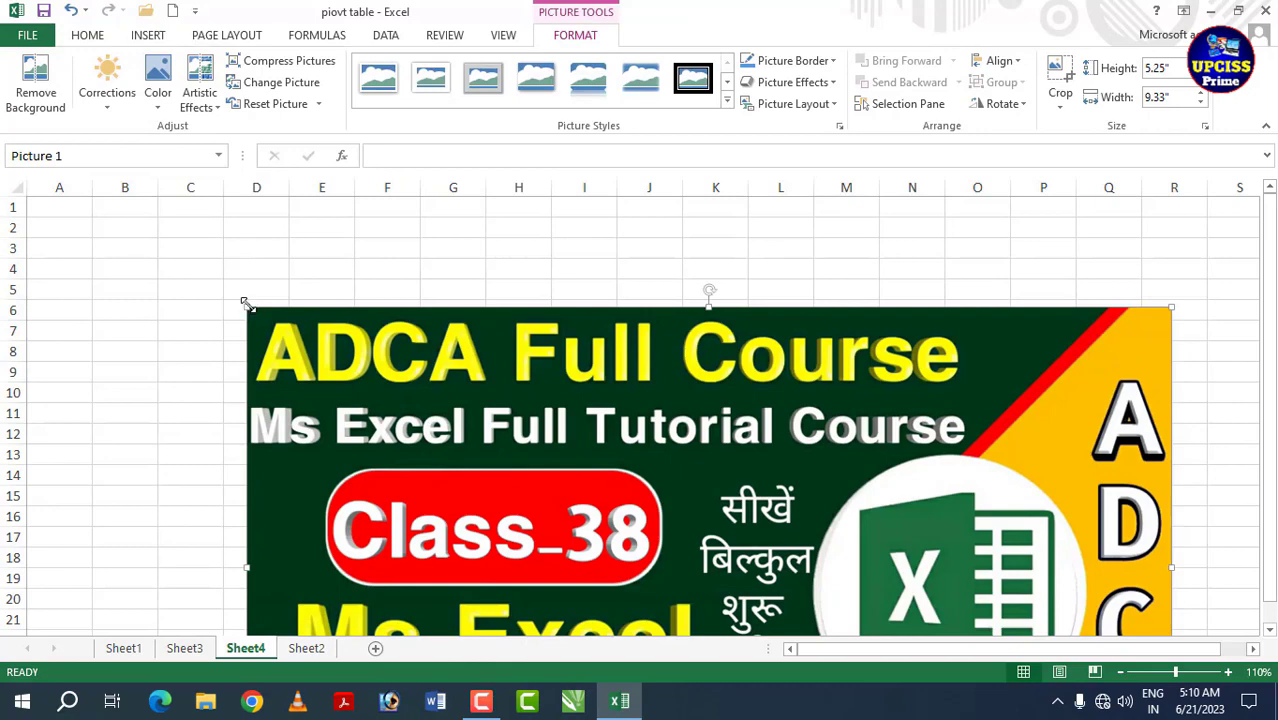
pyautogui.moveTo(248, 305); pyautogui.dragTo(714, 565)
pyautogui.moveTo(749, 573); pyautogui.dragTo(257, 276)
pyautogui.click(808, 352)
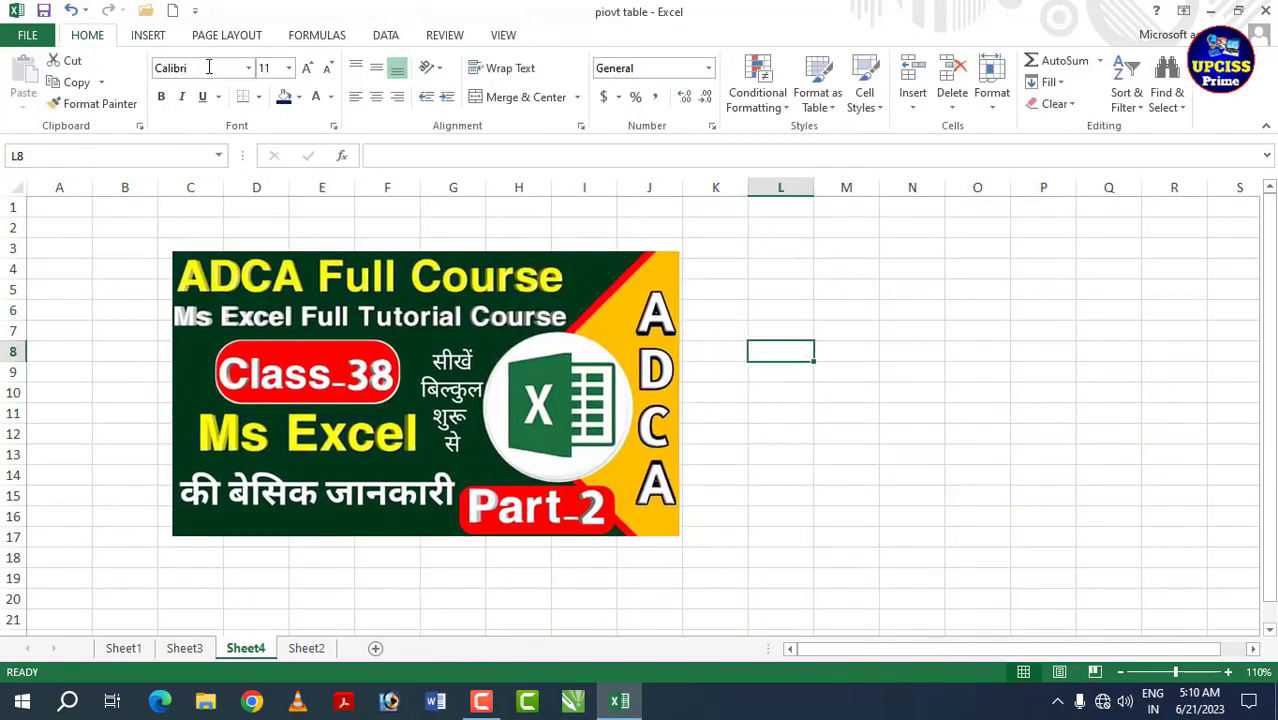
# Step: Draw a rectangle about 3.14" high and 4.48" wide that overlaps the right part of the picture
pyautogui.click(147, 35)
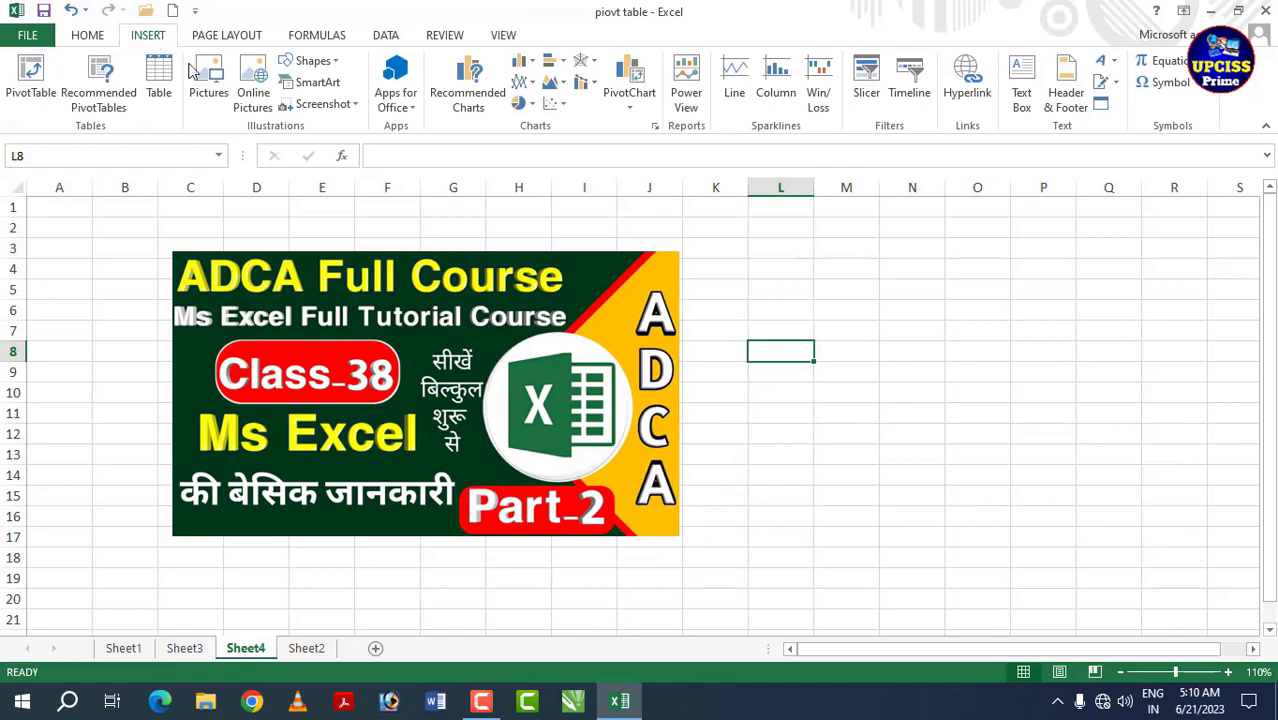
pyautogui.click(330, 62)
pyautogui.click(342, 124)
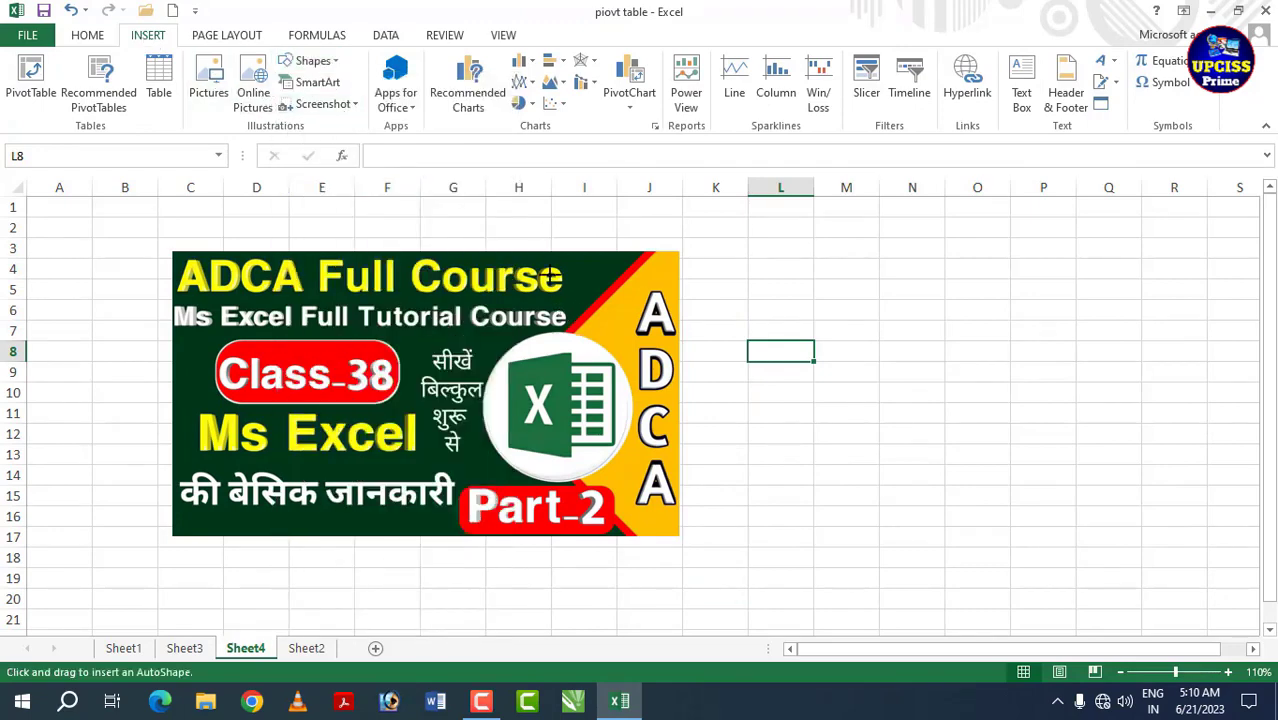
pyautogui.moveTo(527, 239)
pyautogui.mouseDown()
pyautogui.moveTo(856, 568)
pyautogui.moveTo(969, 549)
pyautogui.mouseUp()
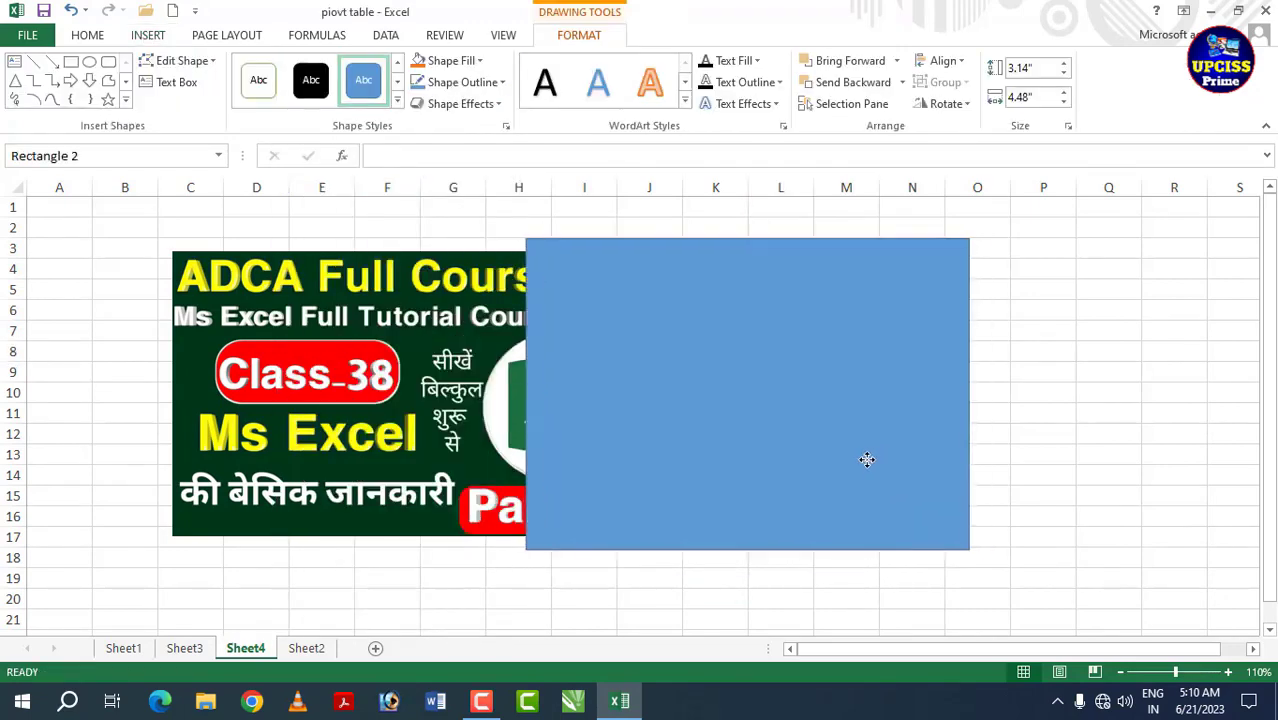
# Step: Bring the picture forward so that it lies in front of the blue rectangle
pyautogui.click(238, 35)
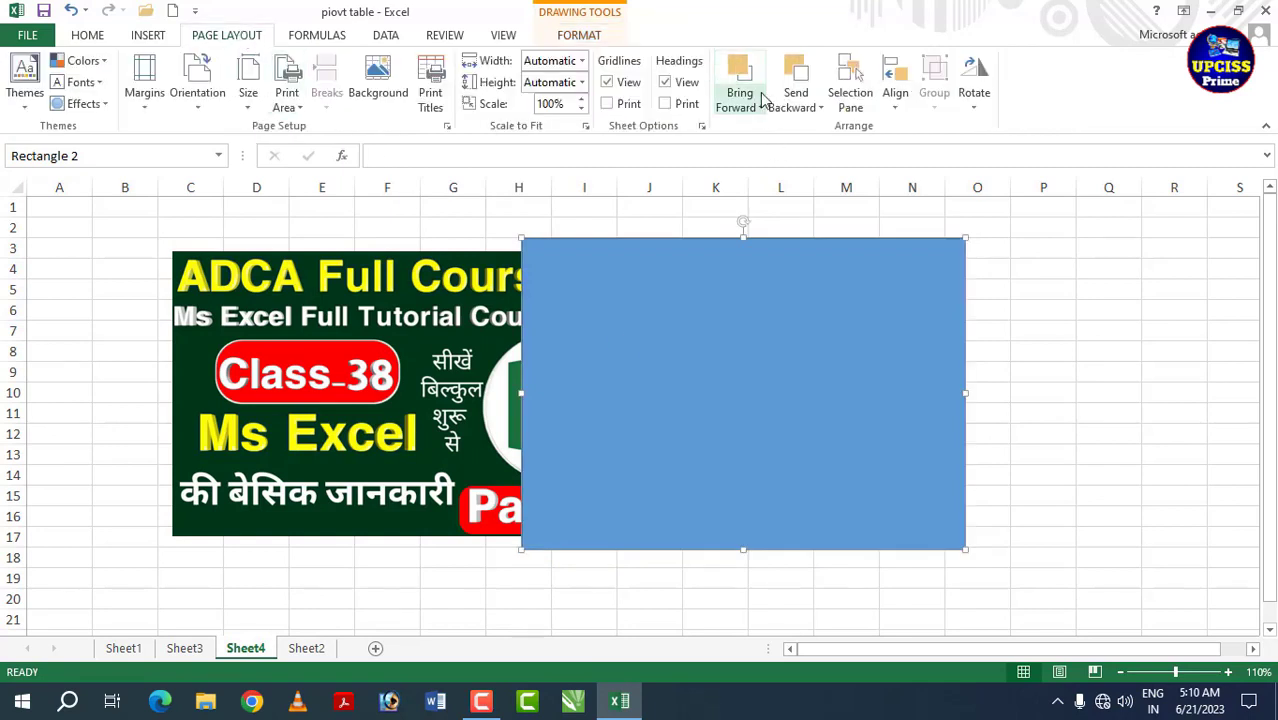
pyautogui.click(472, 327)
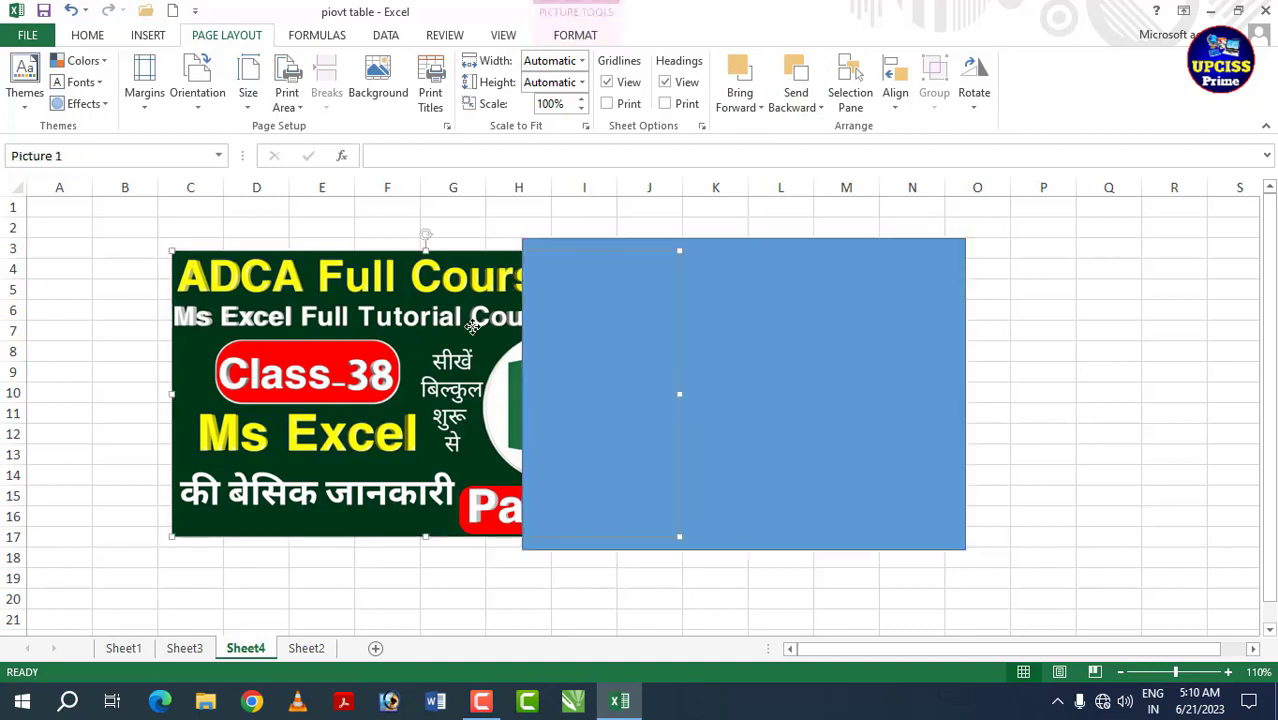
pyautogui.click(746, 106)
pyautogui.click(778, 128)
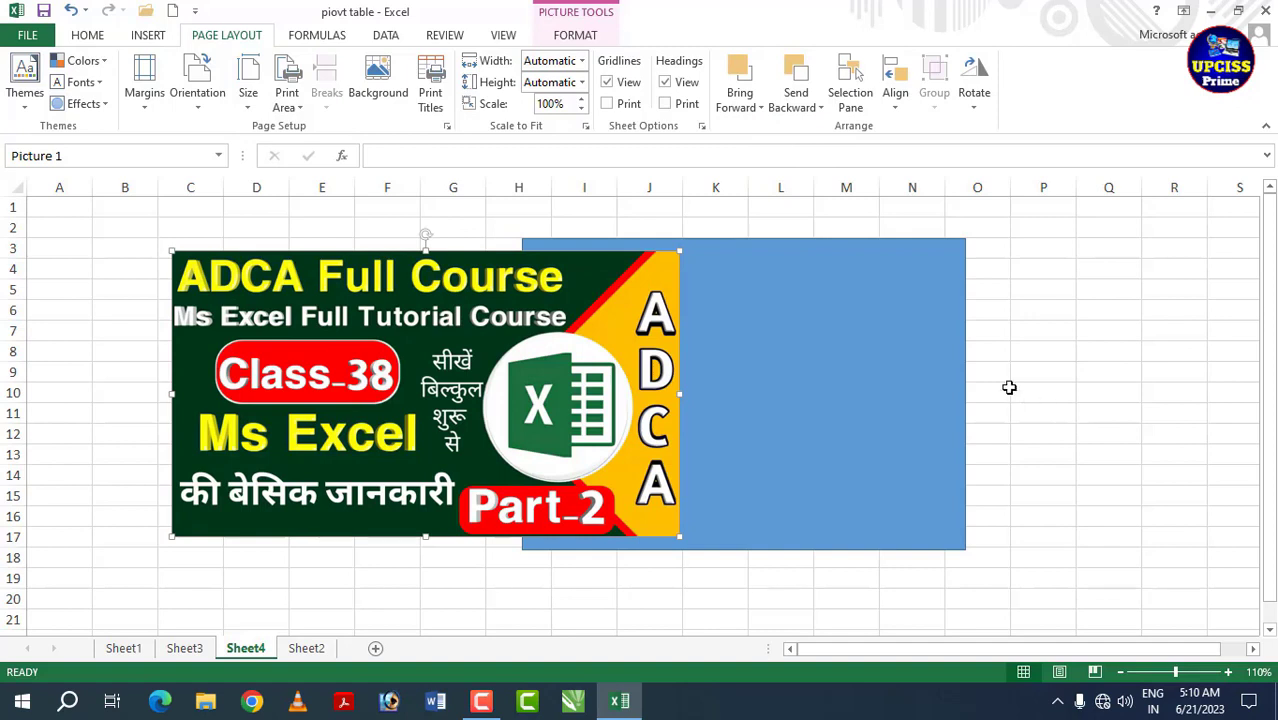
# Step: Send the picture backward so that it lies behind the blue rectangle
pyautogui.click(757, 108)
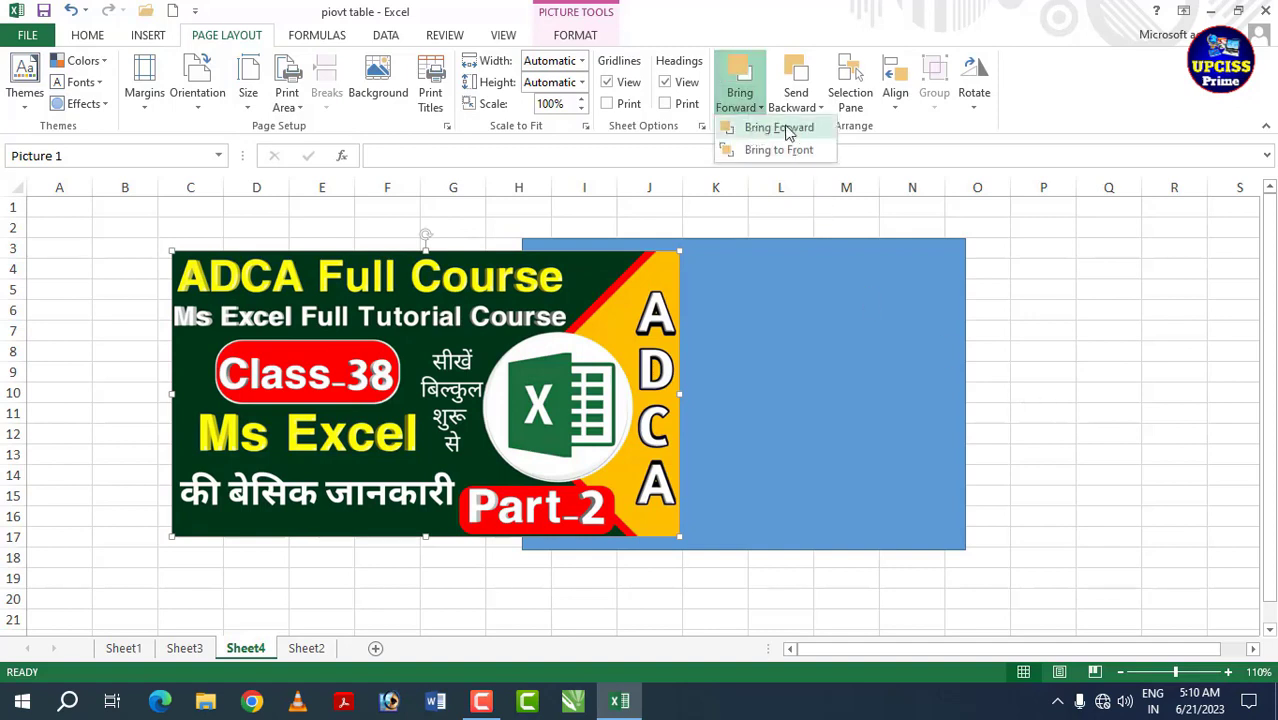
pyautogui.press('Escape')
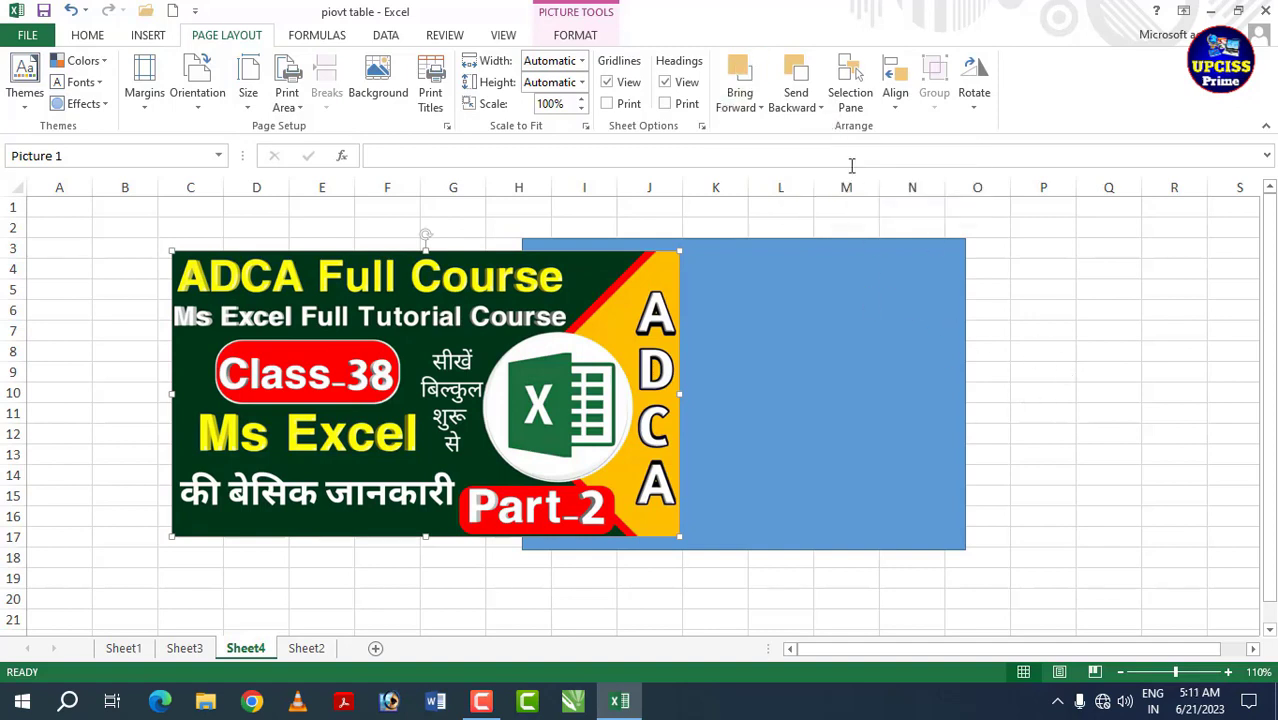
pyautogui.click(818, 108)
pyautogui.click(826, 128)
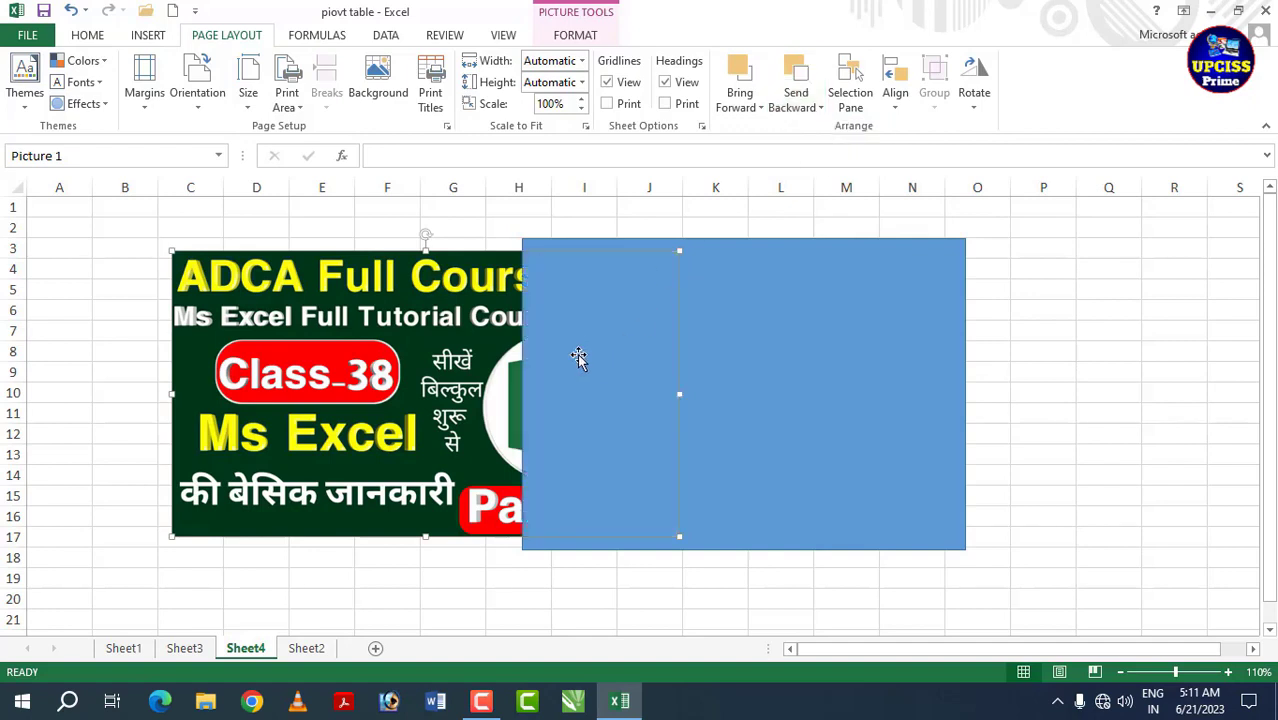
# Step: Bring the picture in front of the rectangle once more and send it behind again
pyautogui.click(140, 35)
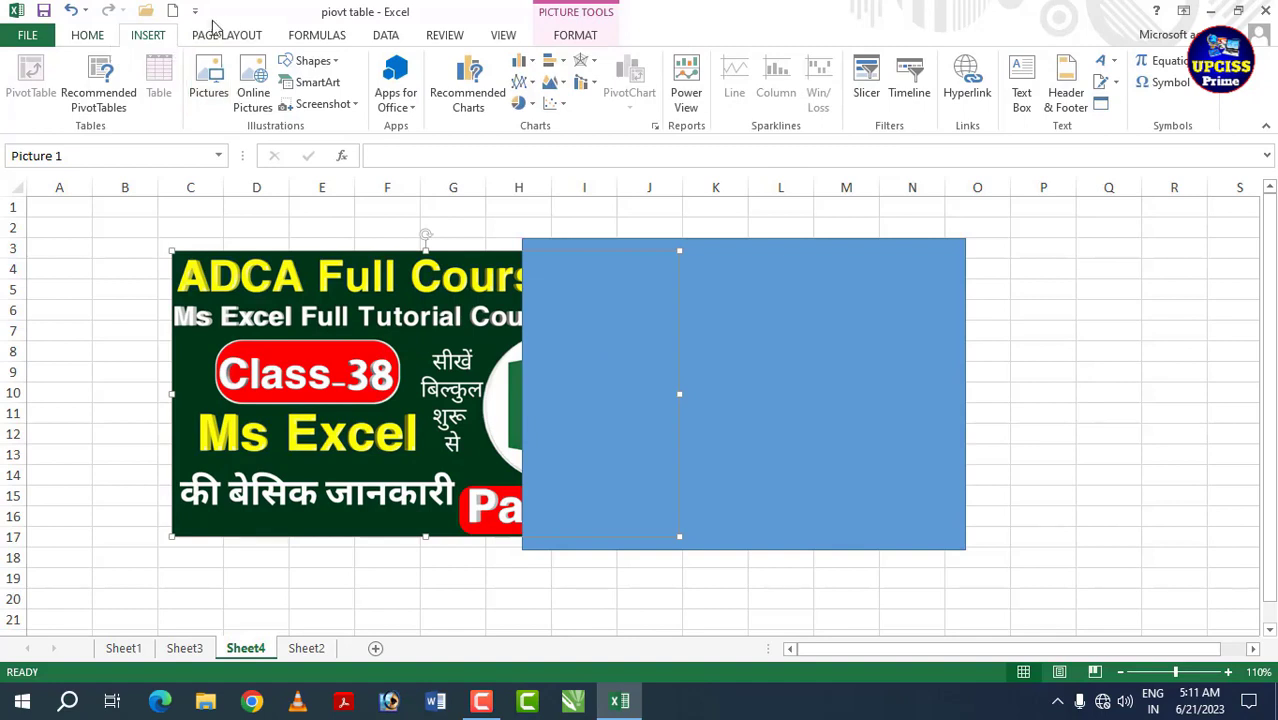
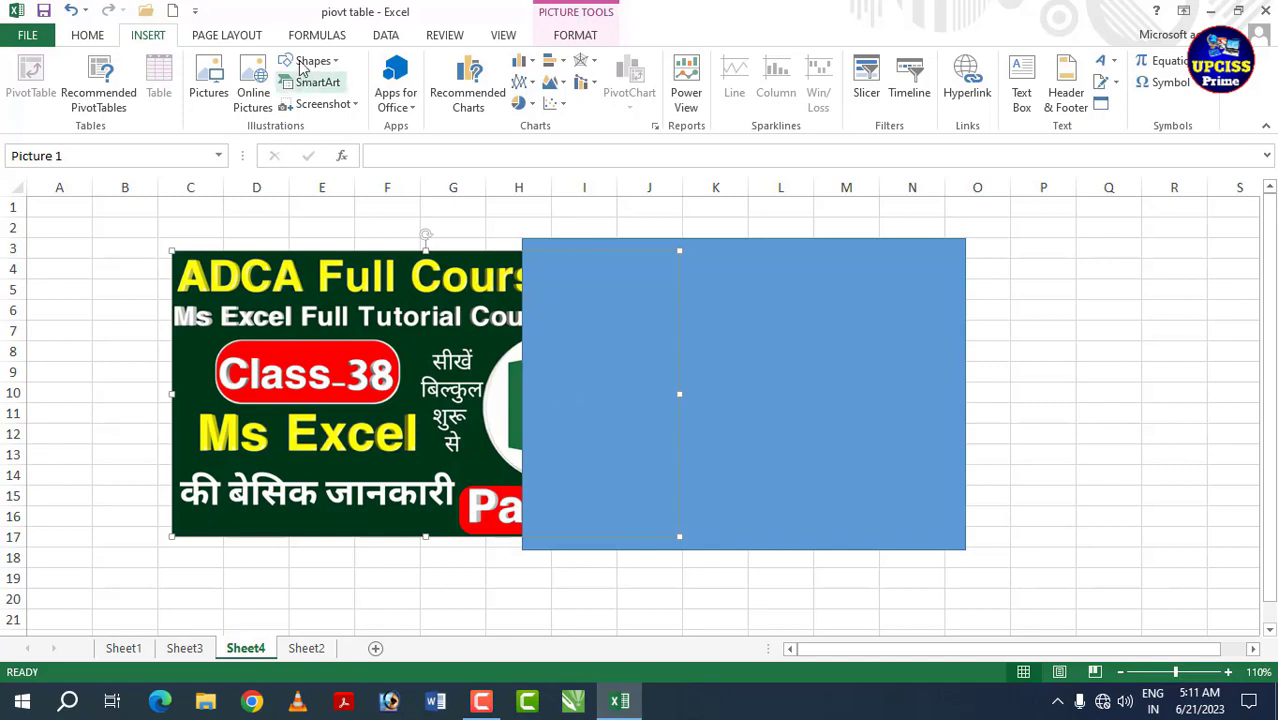
pyautogui.click(248, 37)
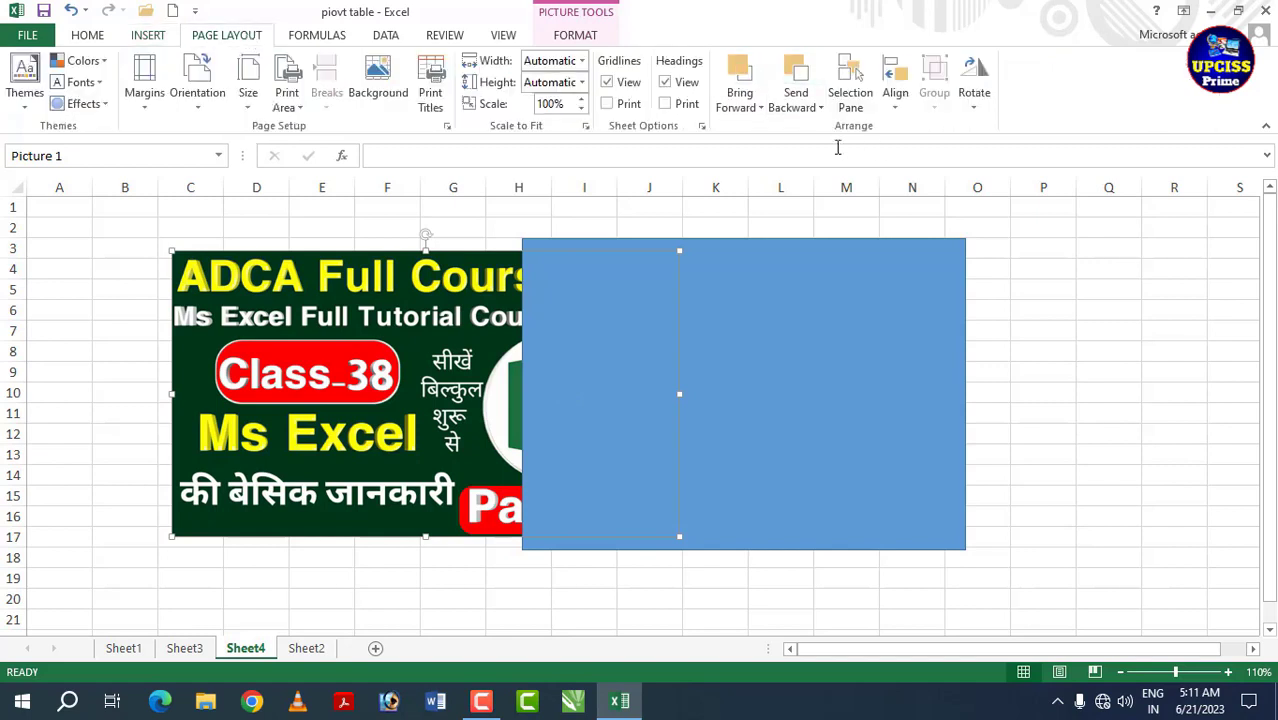
pyautogui.click(738, 88)
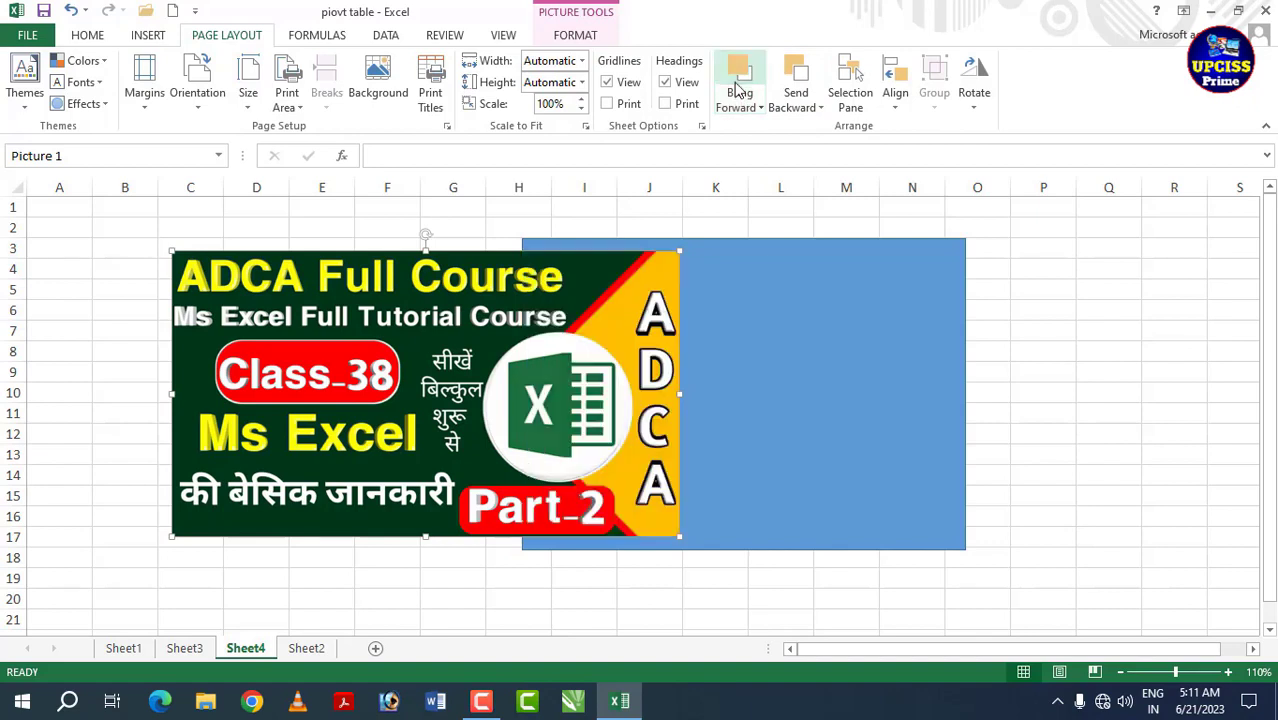
pyautogui.click(800, 82)
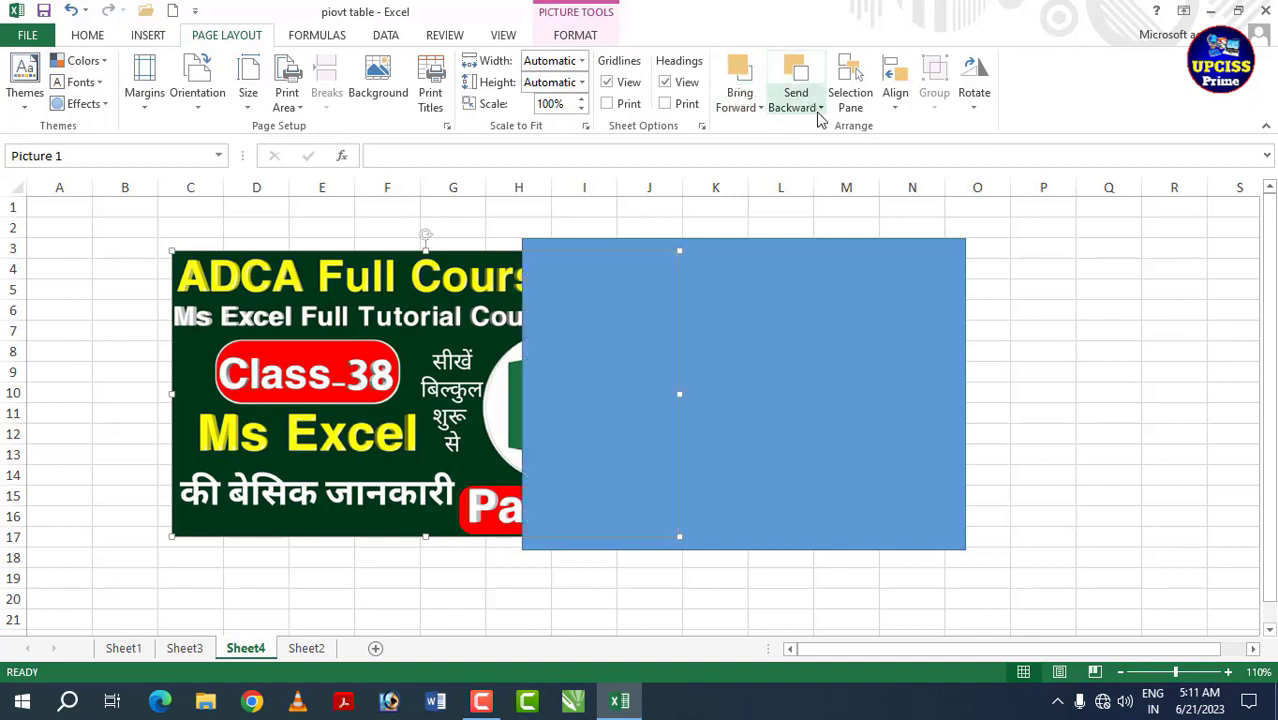
# Step: Open the Selection Pane and select the rectangle and the picture one after the other from its object list
pyautogui.click(850, 82)
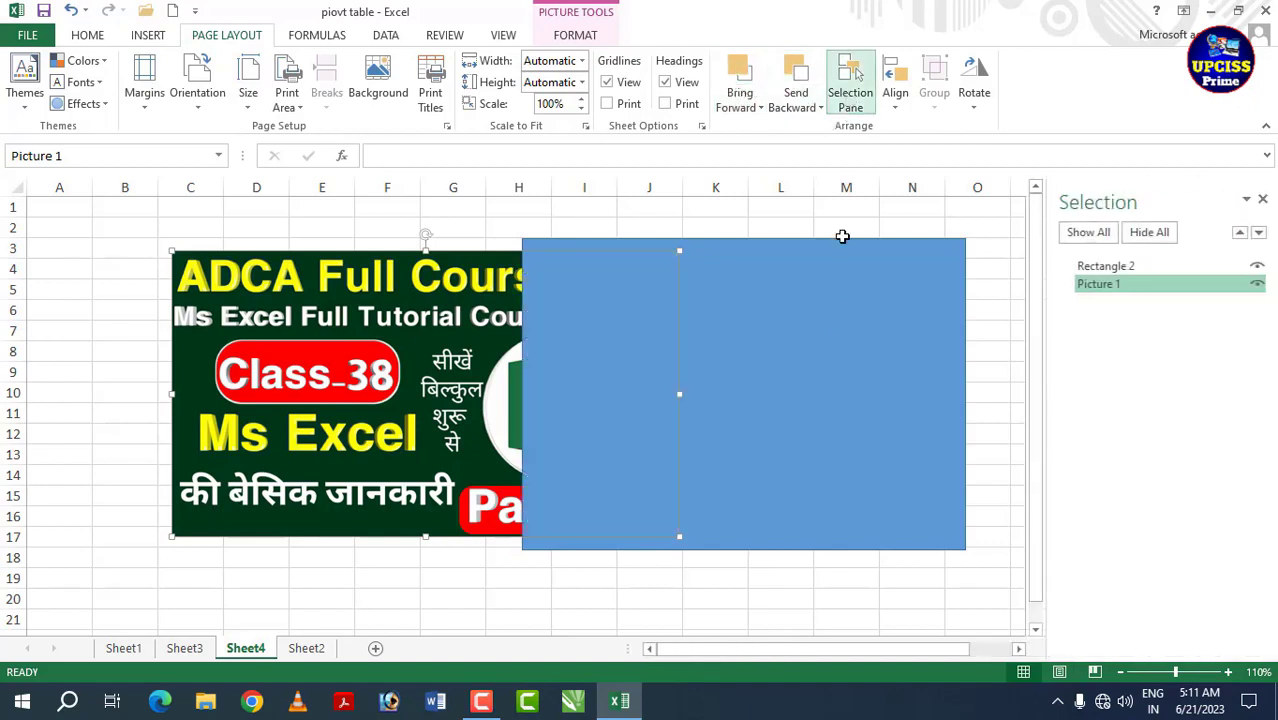
pyautogui.click(1105, 266)
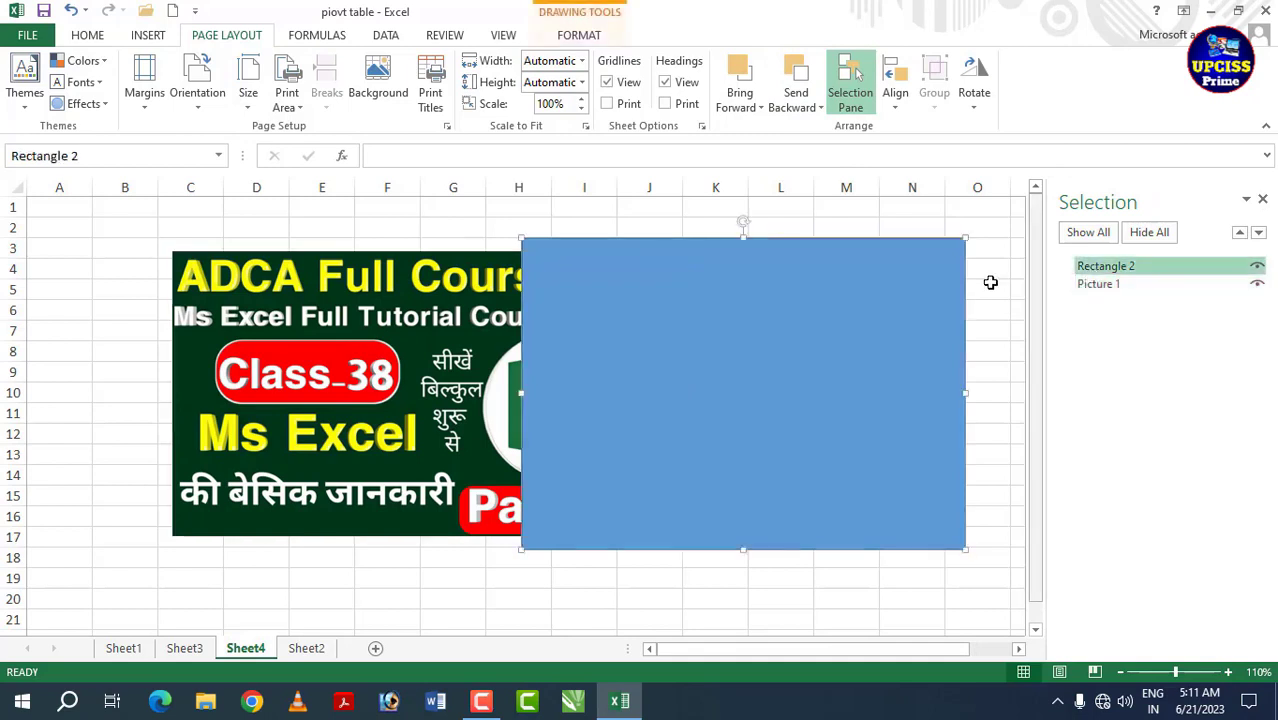
pyautogui.click(1098, 284)
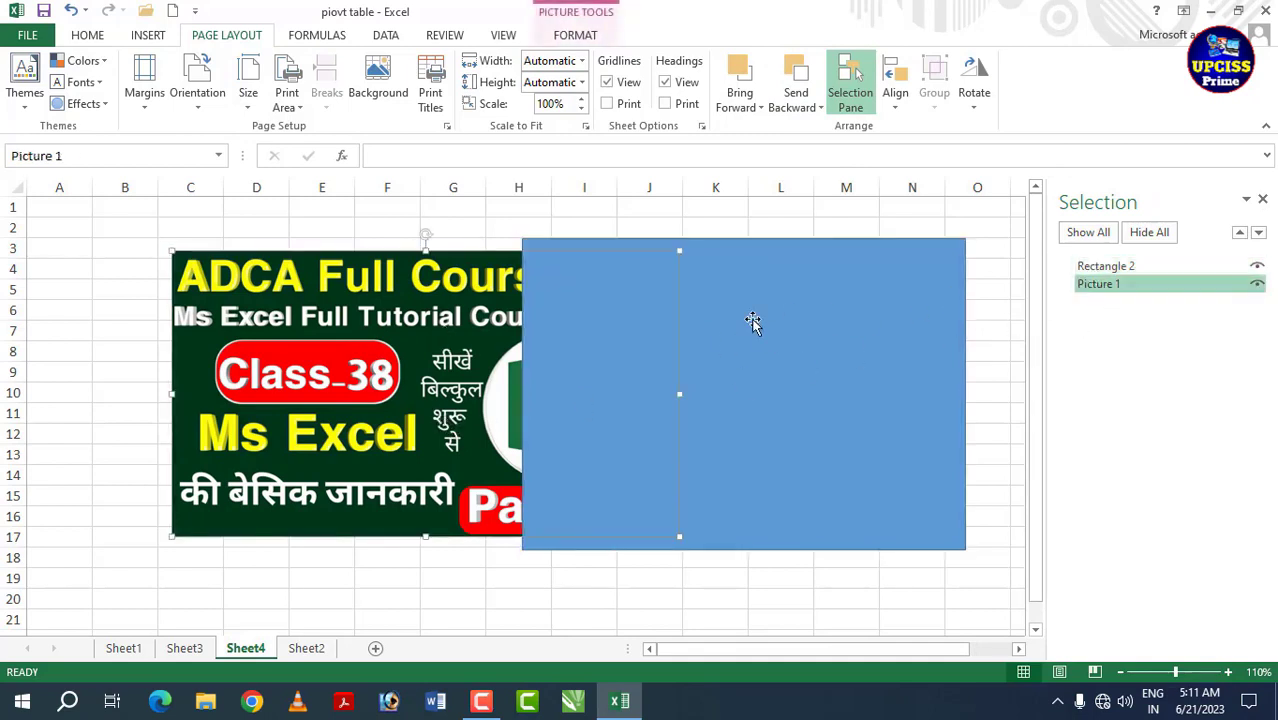
# Step: Hide the picture and show it again, and hide the rectangle using the Selection Pane's visibility settings
pyautogui.click(1257, 284)
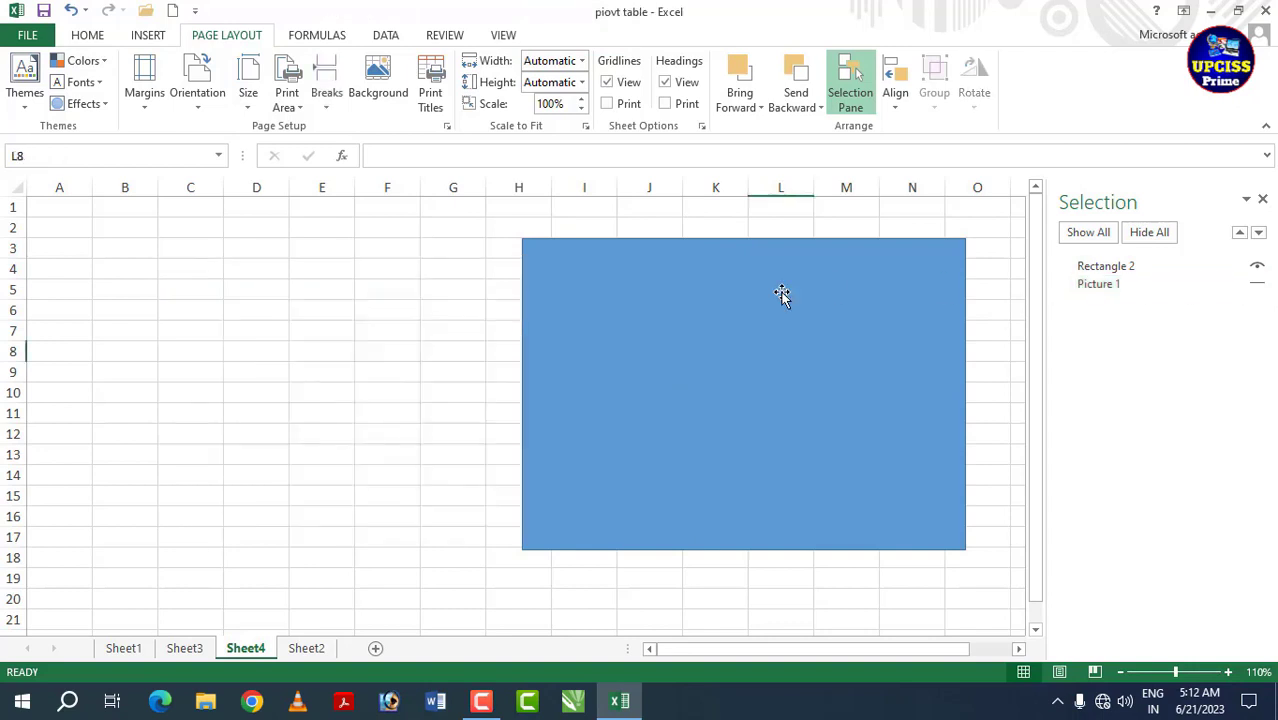
pyautogui.click(1256, 284)
pyautogui.click(1256, 265)
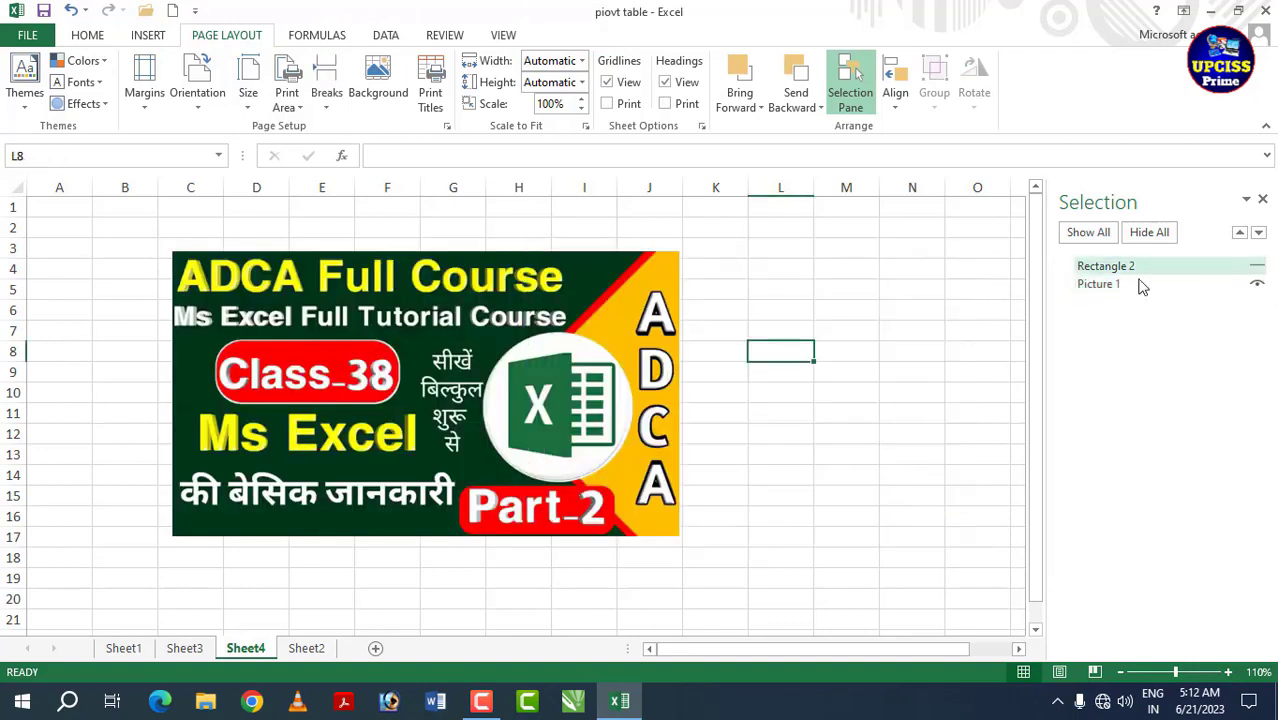
# Step: Show all hidden objects again and align the centers of the blue rectangle and the picture
pyautogui.click(1090, 236)
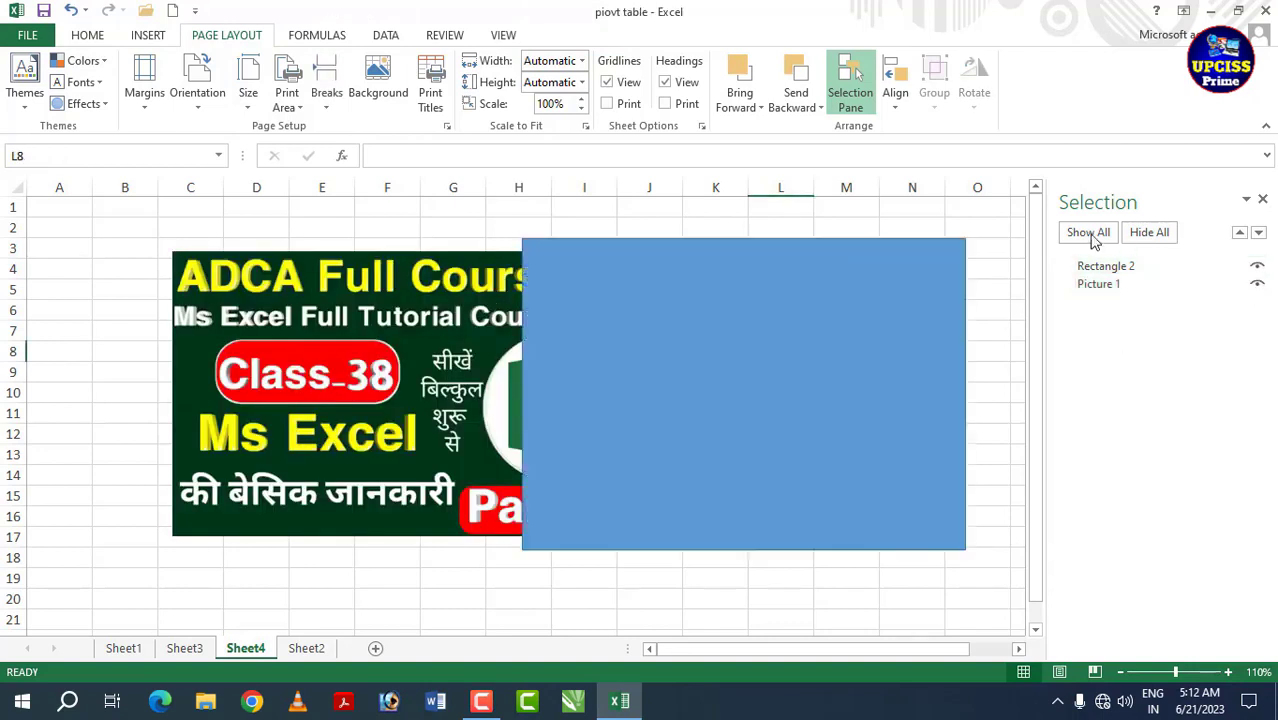
pyautogui.click(778, 332)
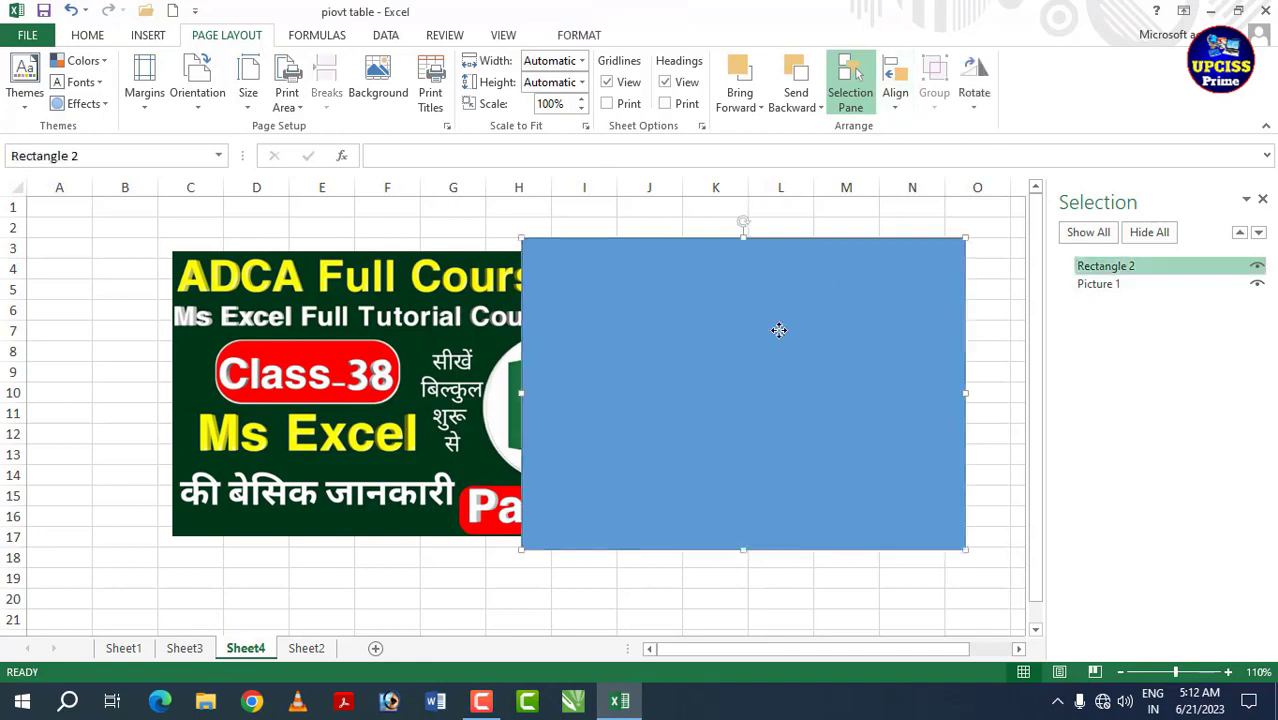
pyautogui.keyDown('ctrl'); pyautogui.click(484, 385); pyautogui.keyUp('ctrl')
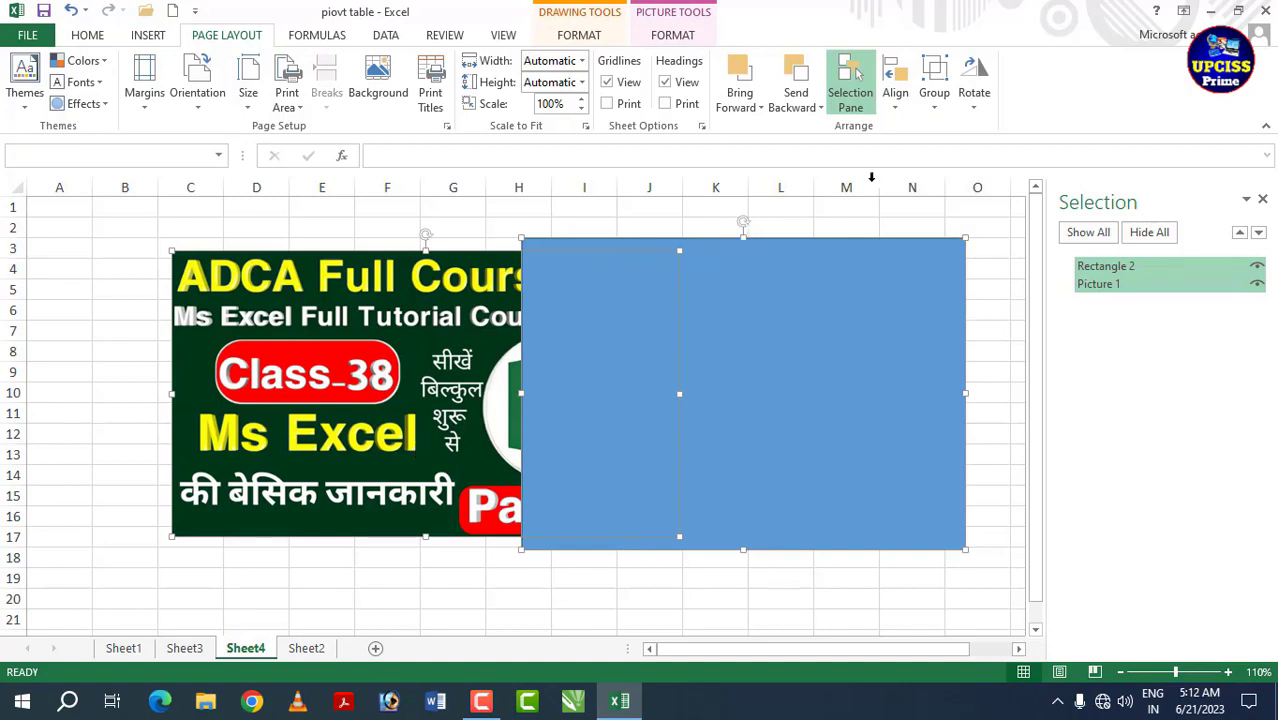
pyautogui.click(895, 82)
pyautogui.click(935, 152)
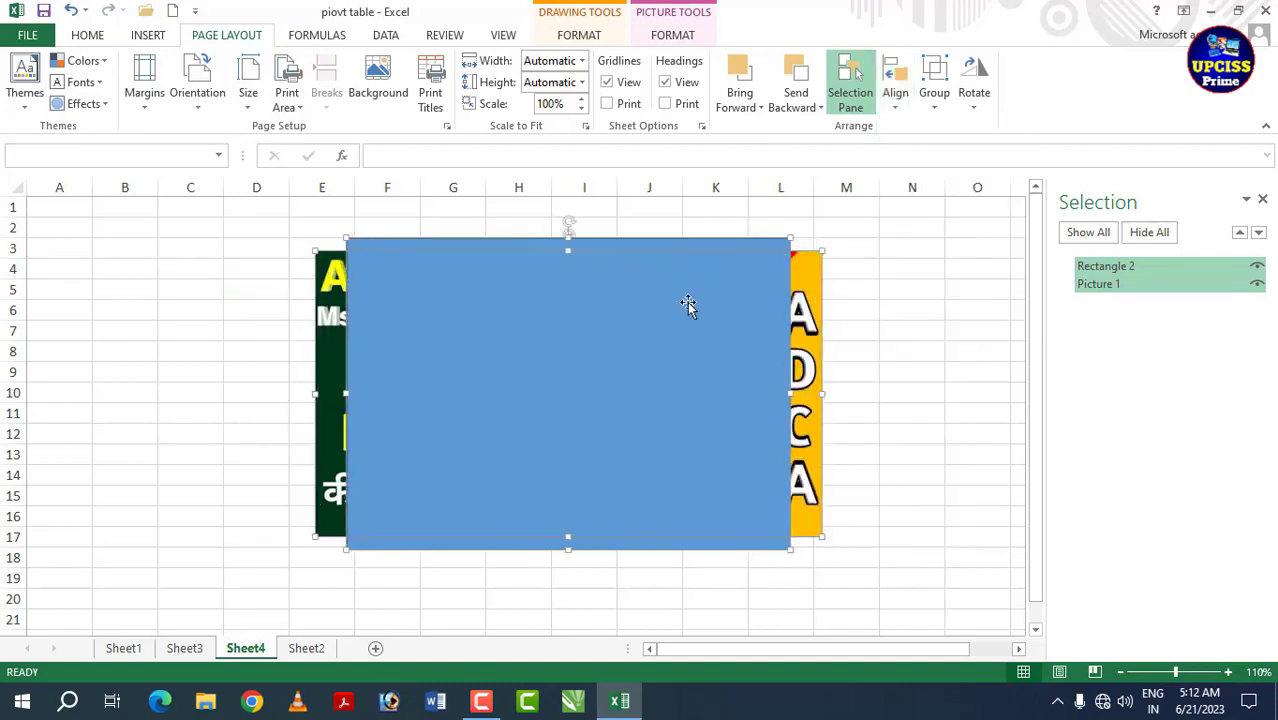
# Step: Align the left edges of the rectangle and the picture, and deselect both objects
pyautogui.click(895, 85)
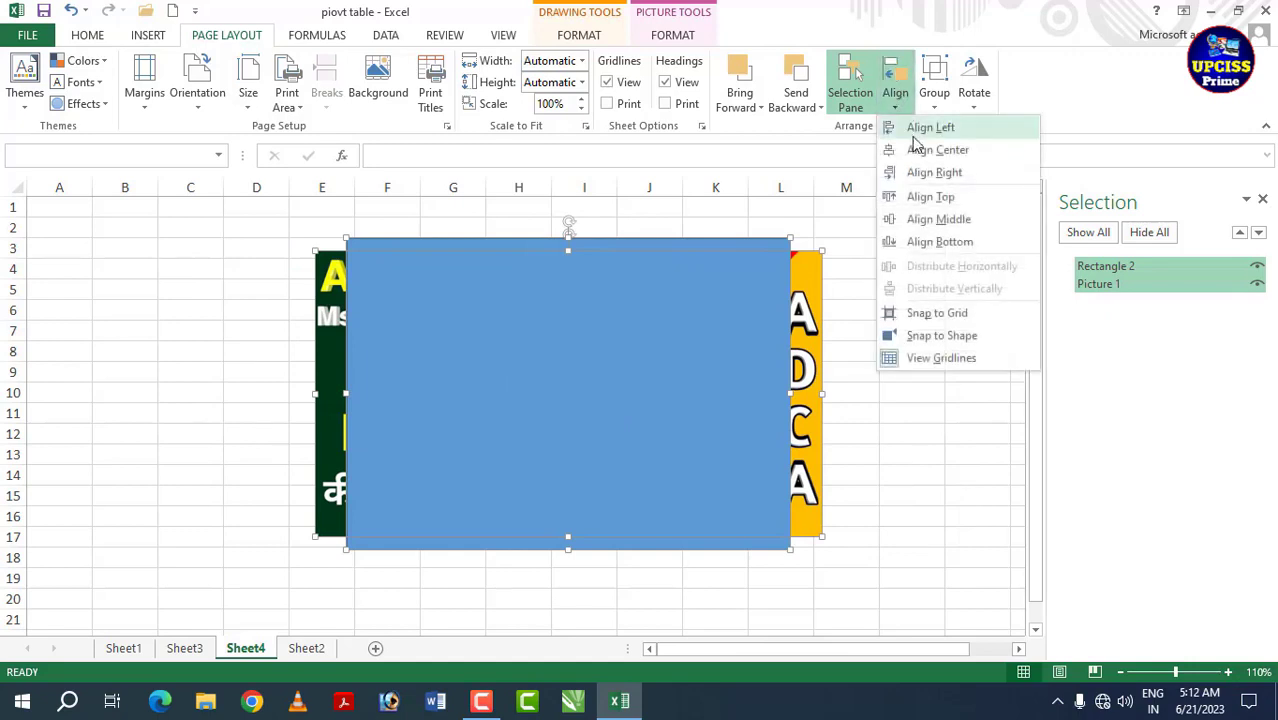
pyautogui.click(930, 127)
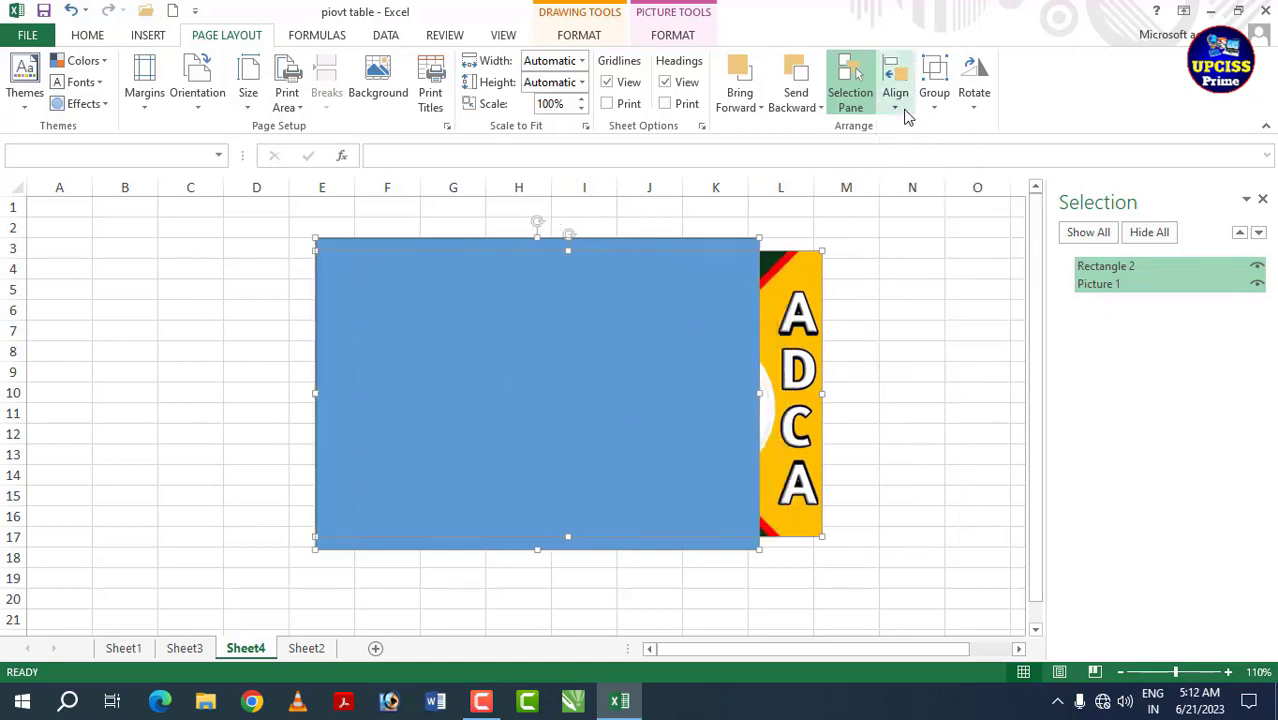
pyautogui.click(895, 85)
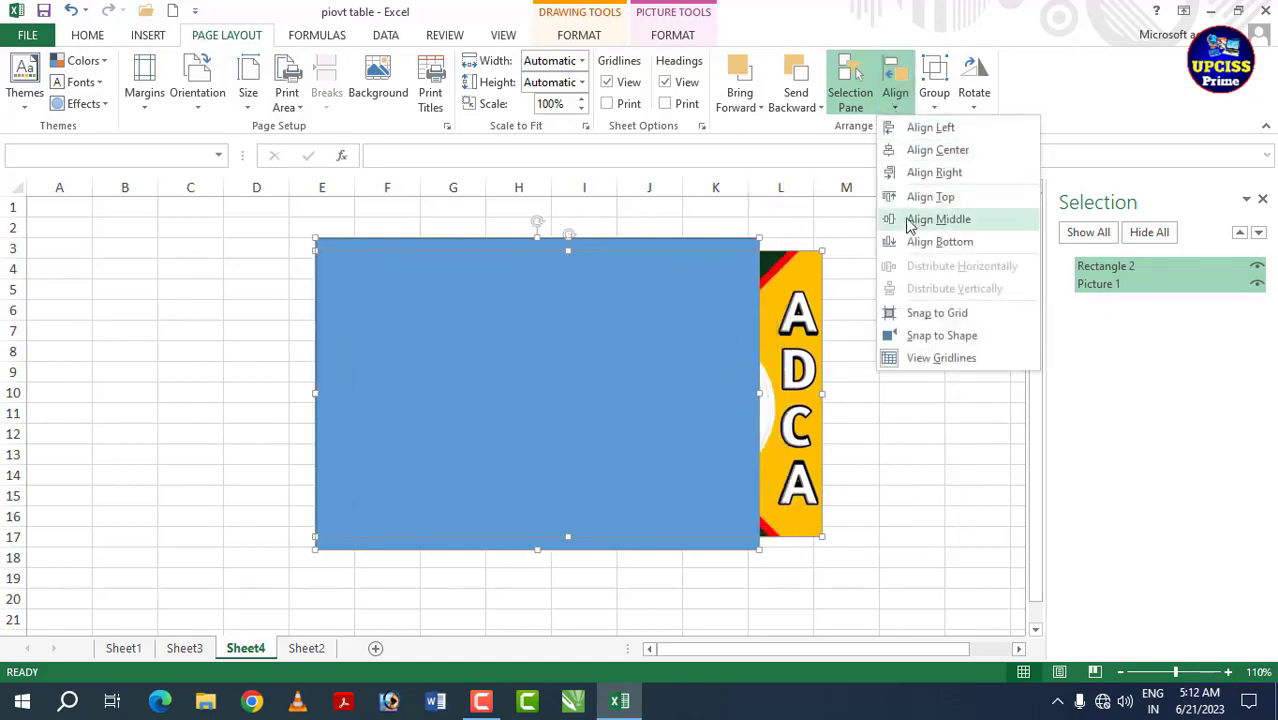
pyautogui.click(857, 371)
pyautogui.click(885, 372)
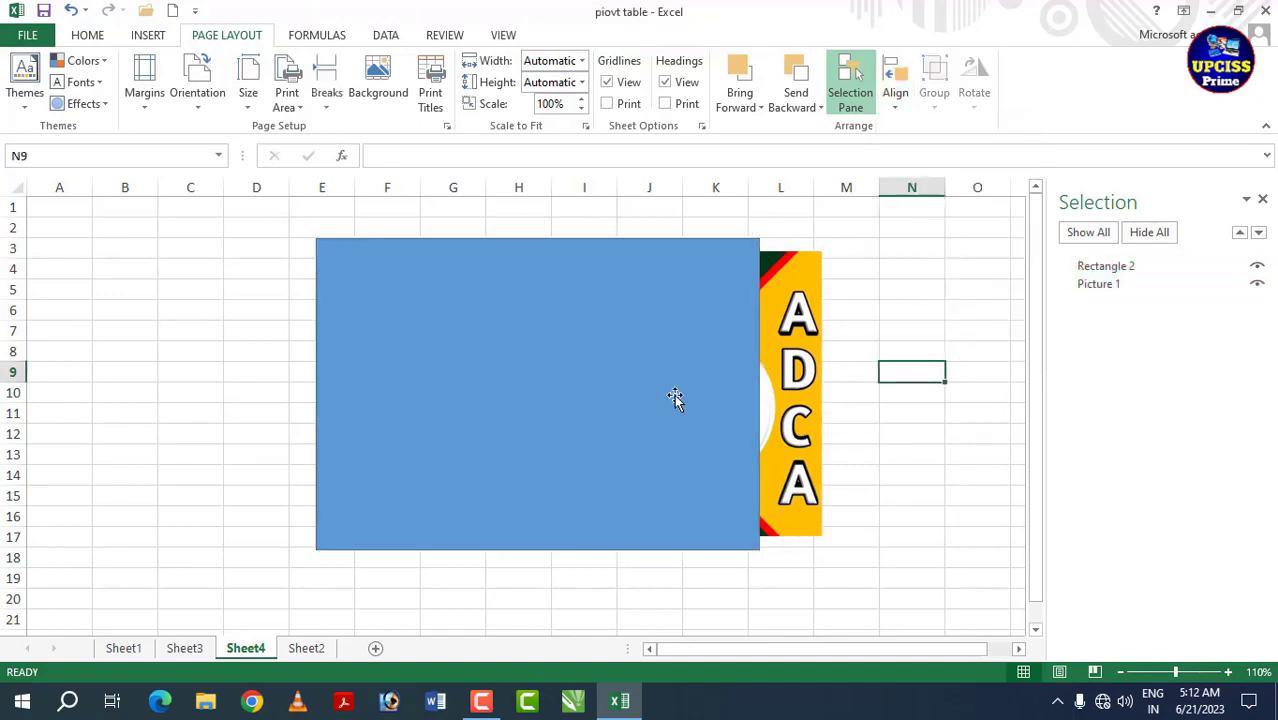
# Step: Place the rectangle over columns A to G with the picture beside it over columns H to O, and close the Selection Pane
pyautogui.click(625, 397)
pyautogui.moveTo(625, 397); pyautogui.dragTo(450, 412)
pyautogui.moveTo(664, 383); pyautogui.dragTo(896, 397)
pyautogui.moveTo(419, 418); pyautogui.dragTo(341, 412)
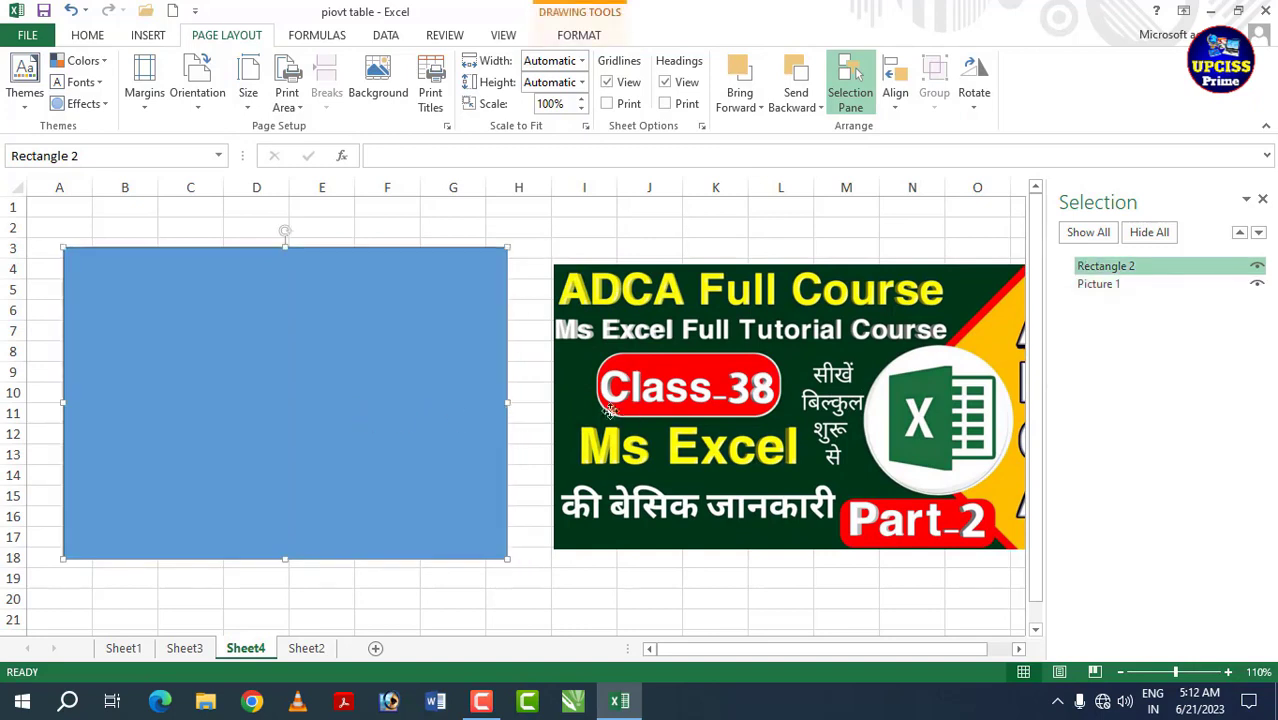
pyautogui.moveTo(612, 410); pyautogui.dragTo(572, 395)
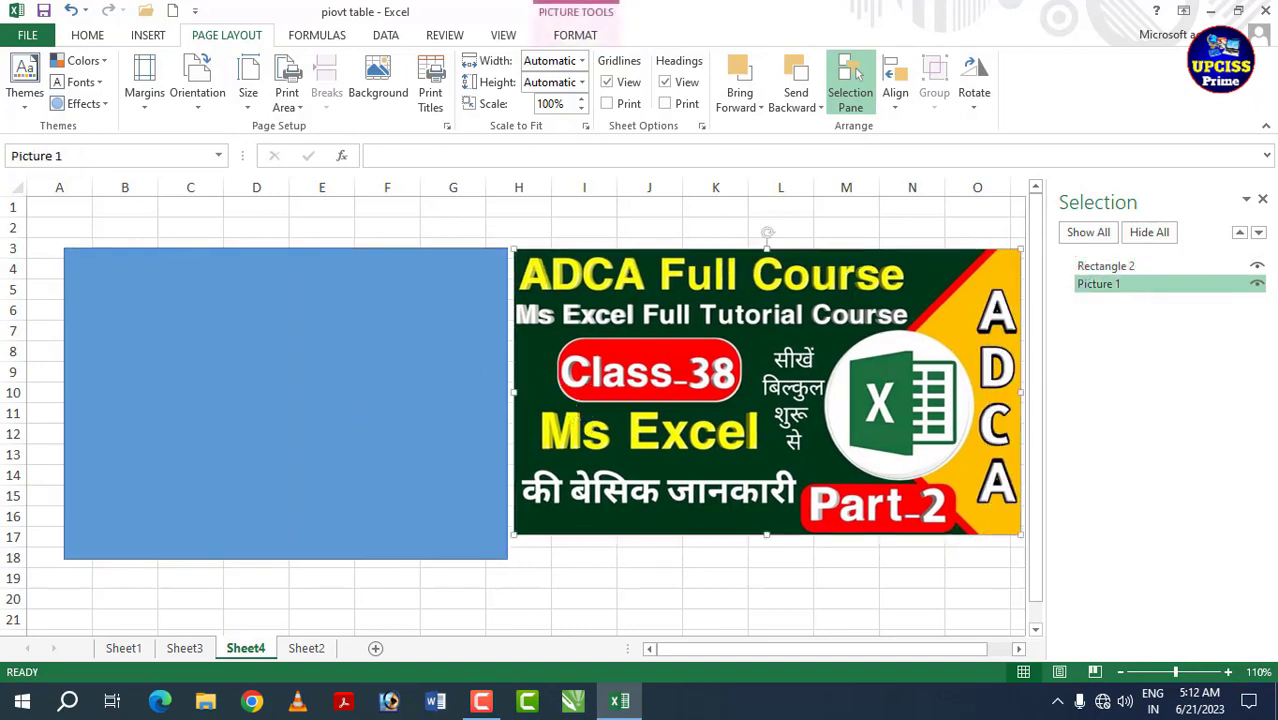
pyautogui.click(1263, 201)
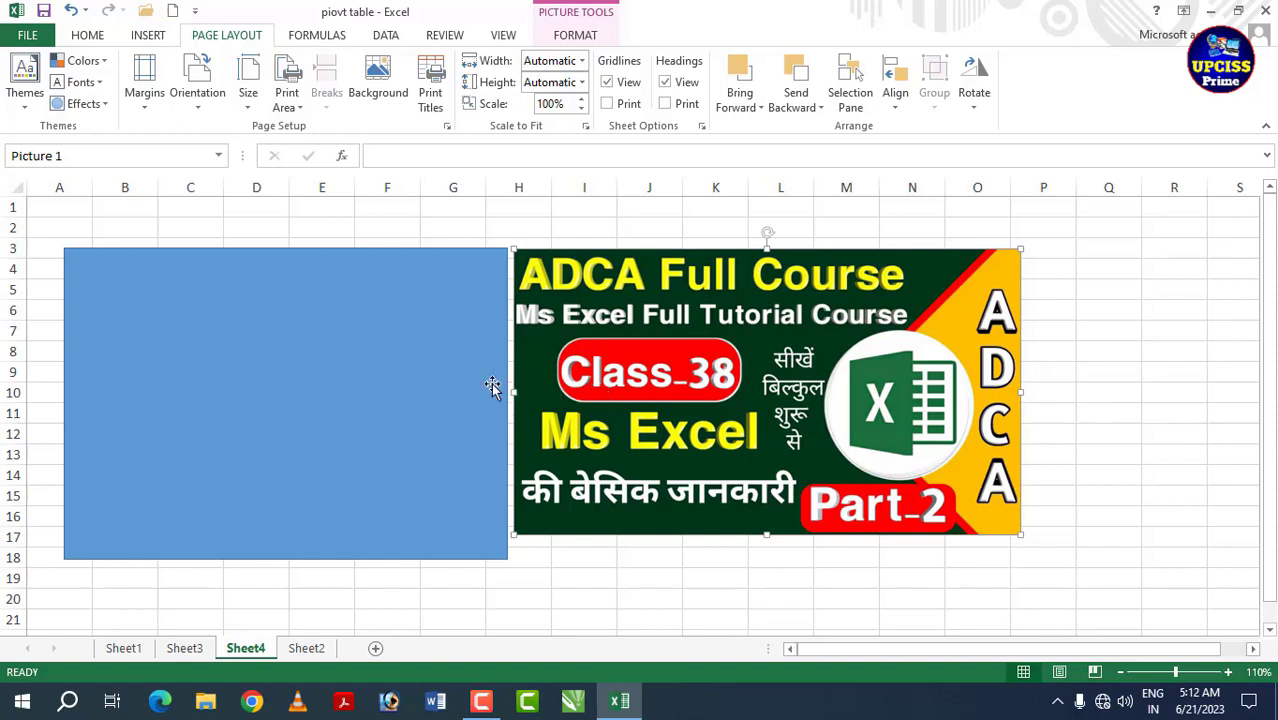
# Step: Group the rectangle with the picture and move the group so that its rectangle starts around cell C6
pyautogui.keyDown('ctrl'); pyautogui.click(442, 380); pyautogui.keyUp('ctrl')
pyautogui.keyDown('ctrl'); pyautogui.click(645, 378); pyautogui.keyUp('ctrl')
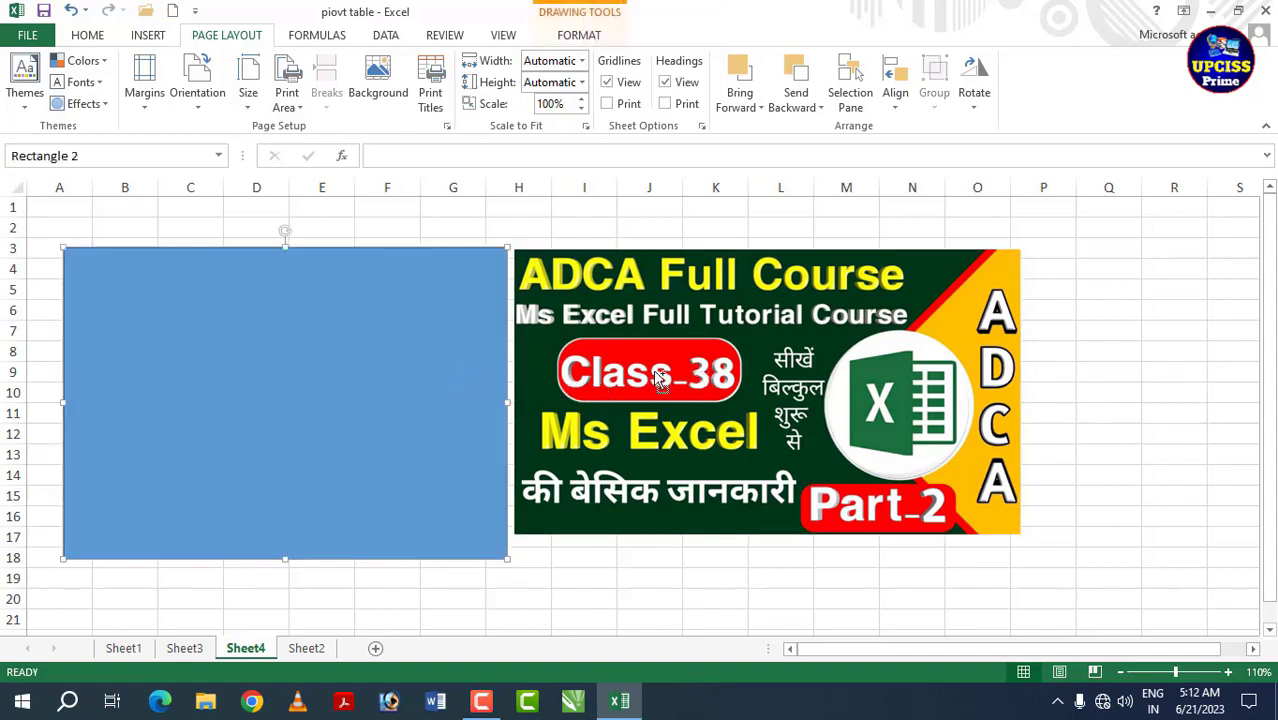
pyautogui.keyDown('ctrl'); pyautogui.click(660, 380); pyautogui.keyUp('ctrl')
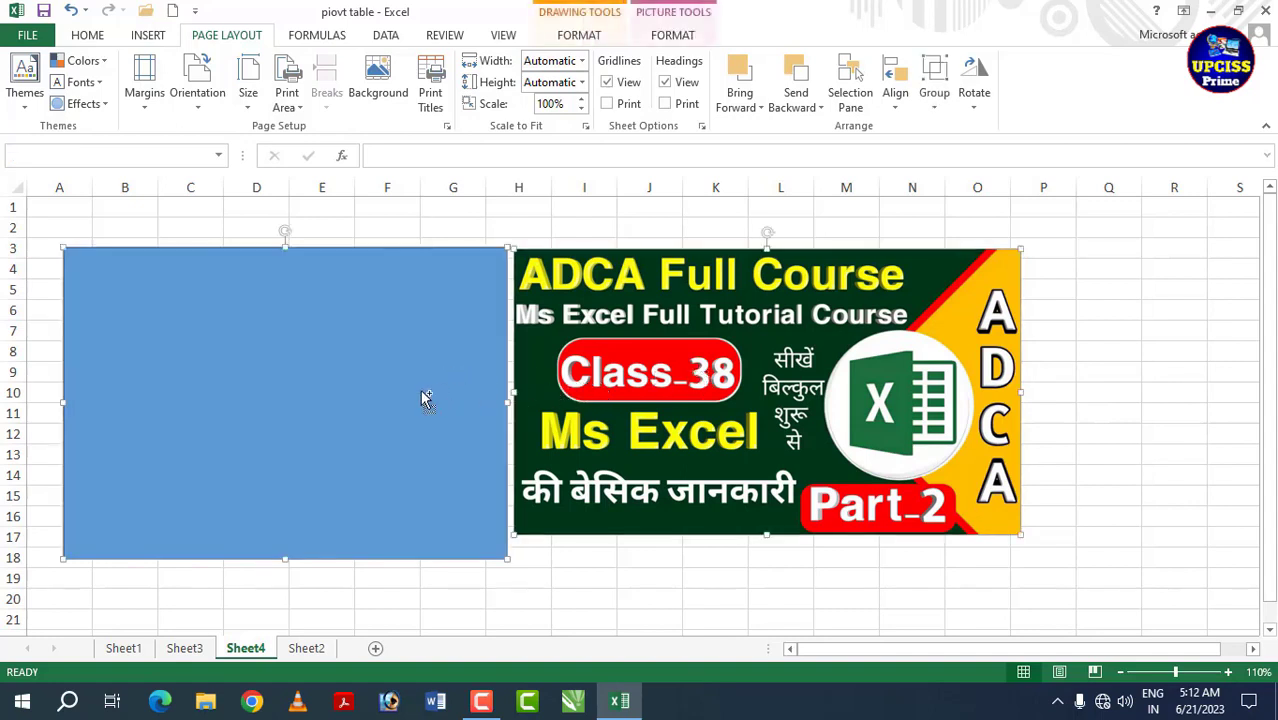
pyautogui.click(942, 108)
pyautogui.click(958, 126)
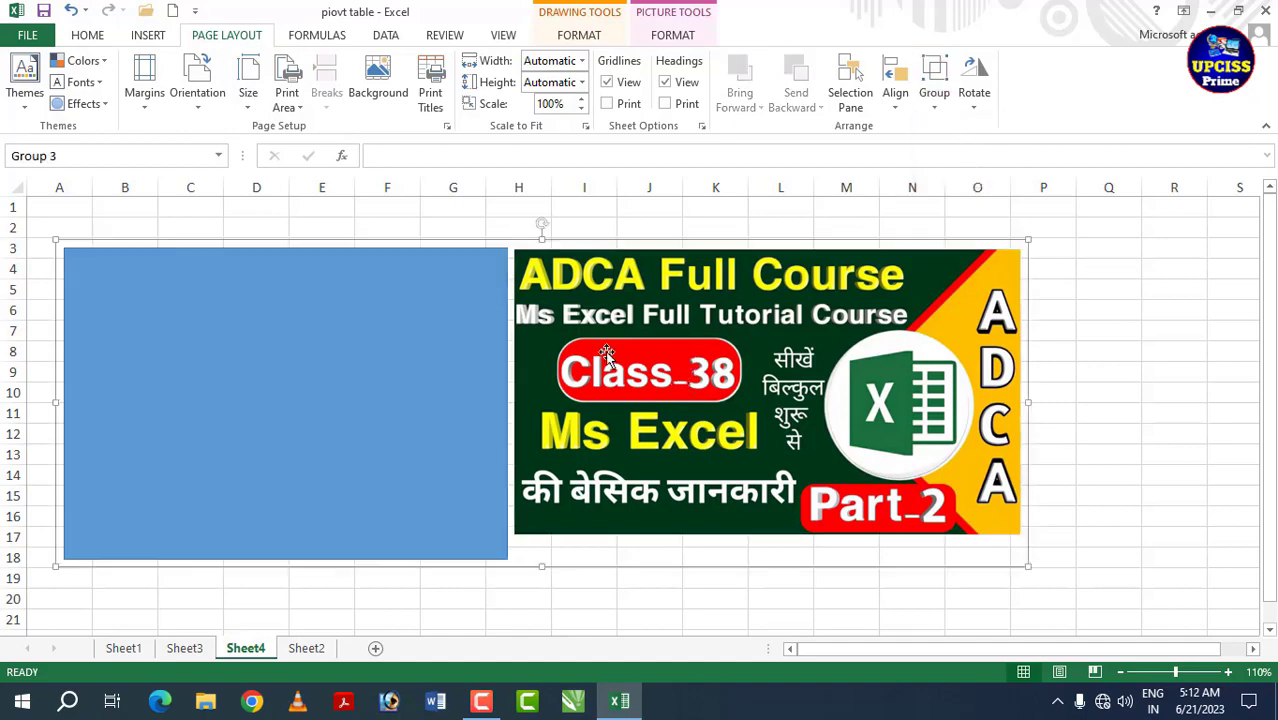
pyautogui.moveTo(606, 352); pyautogui.dragTo(726, 343)
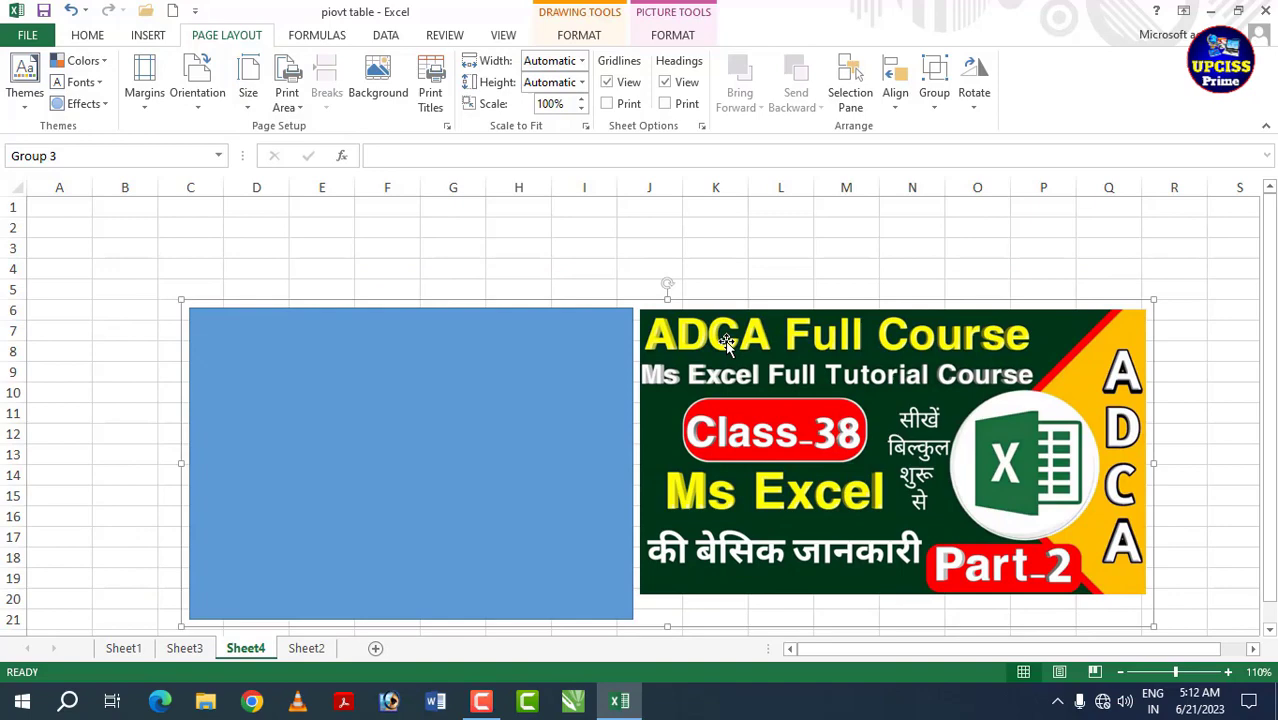
# Step: Ungroup the rectangle and the picture, and move the picture slightly away from the rectangle on its own
pyautogui.click(932, 114)
pyautogui.click(966, 175)
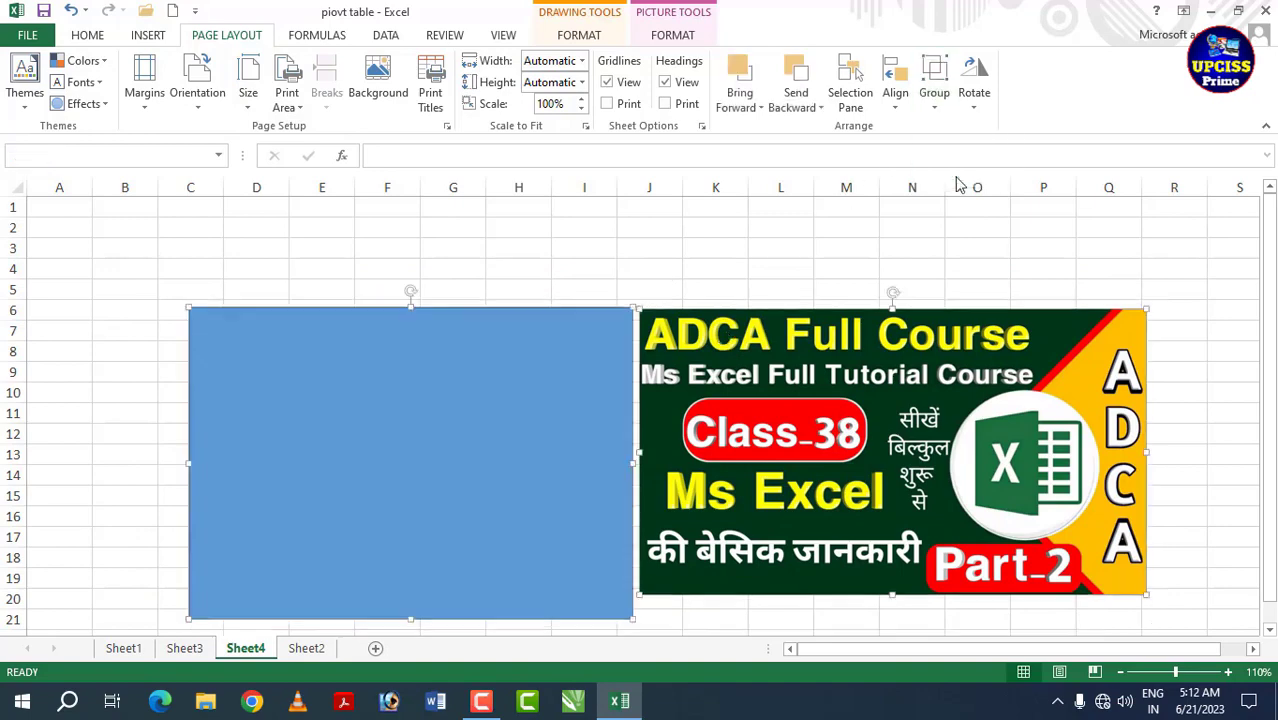
pyautogui.click(973, 251)
pyautogui.moveTo(723, 400); pyautogui.dragTo(777, 404)
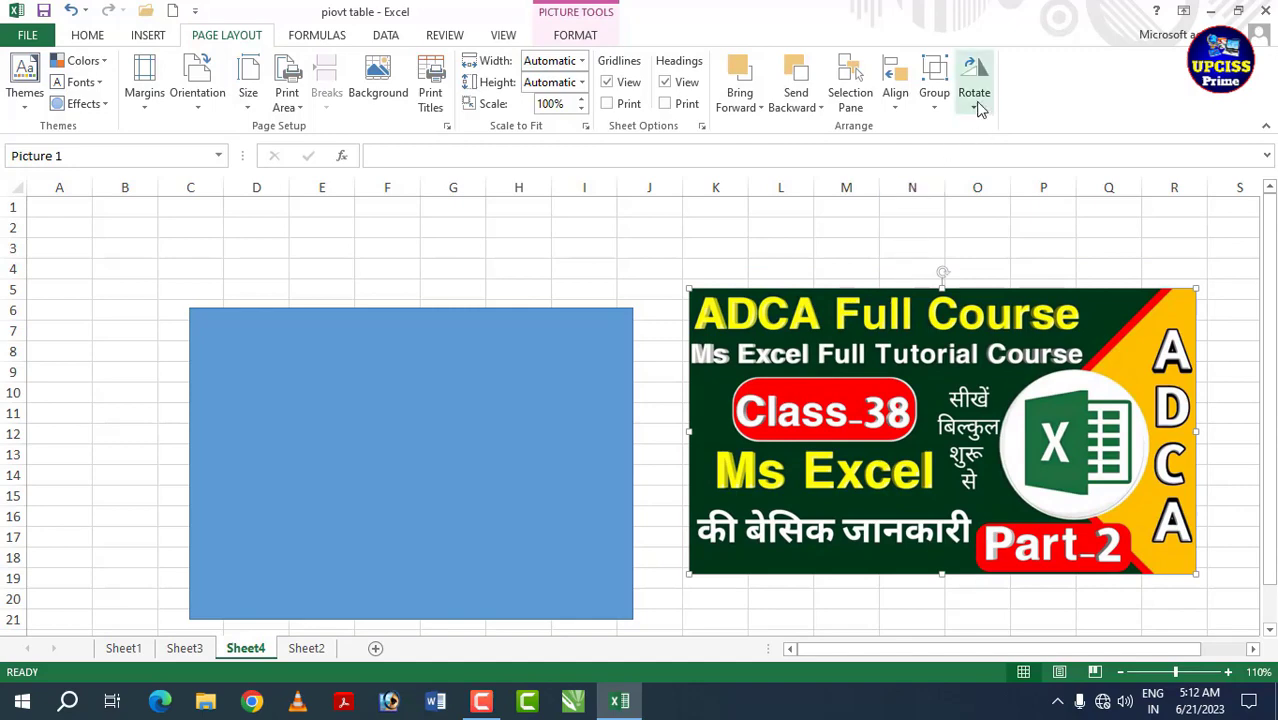
pyautogui.moveTo(1009, 440); pyautogui.dragTo(981, 432)
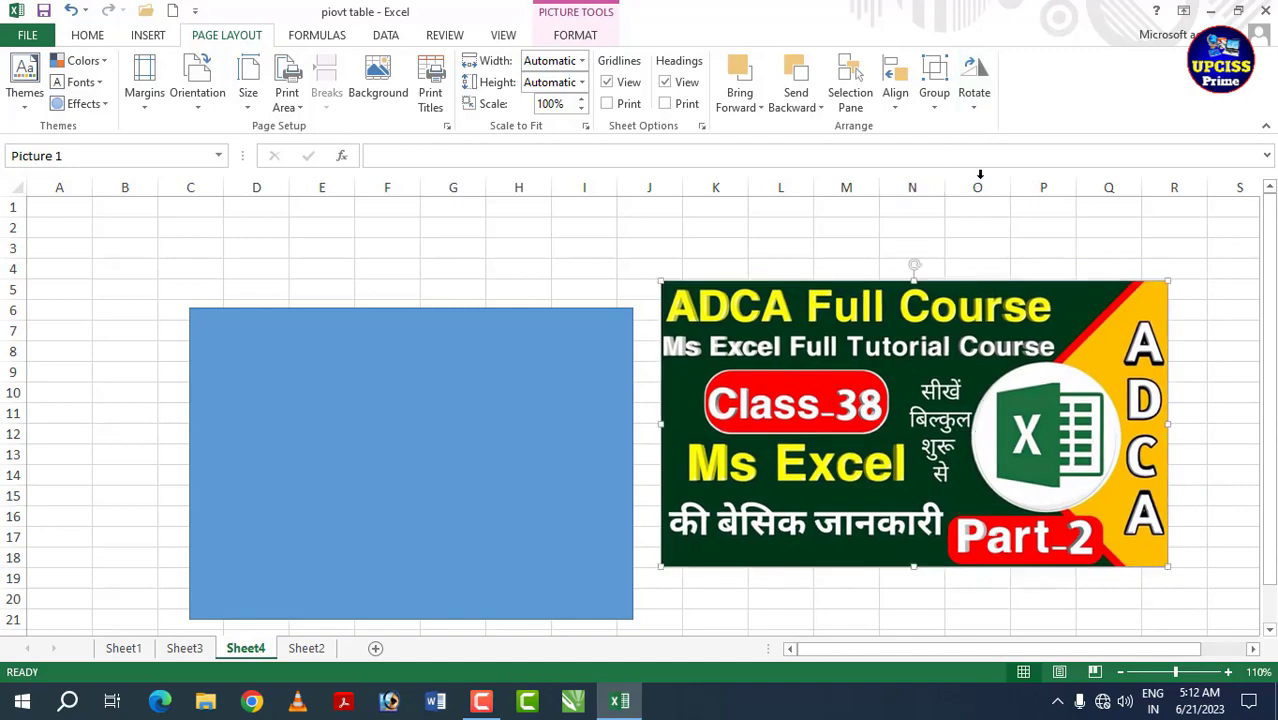
# Step: Rotate the picture right 90°, left 90°, and right 90° again
pyautogui.click(974, 92)
pyautogui.click(1010, 127)
pyautogui.click(978, 100)
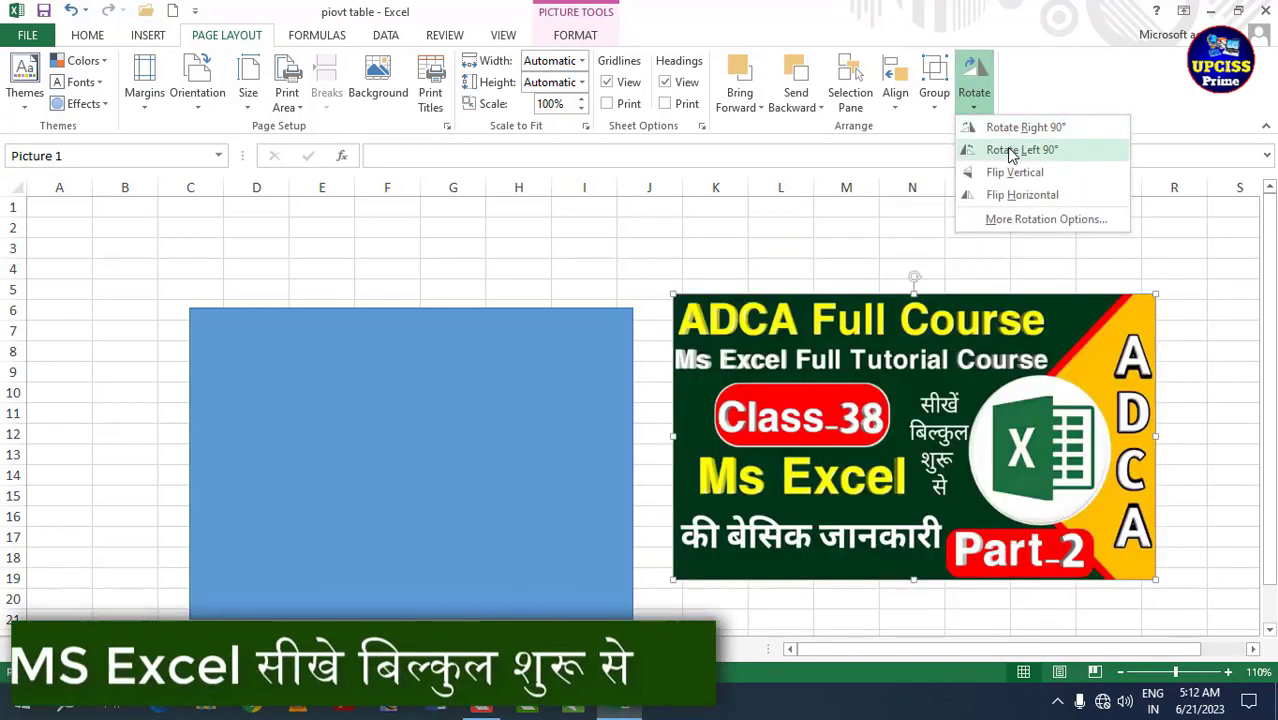
pyautogui.click(1020, 149)
pyautogui.click(974, 92)
pyautogui.click(1022, 127)
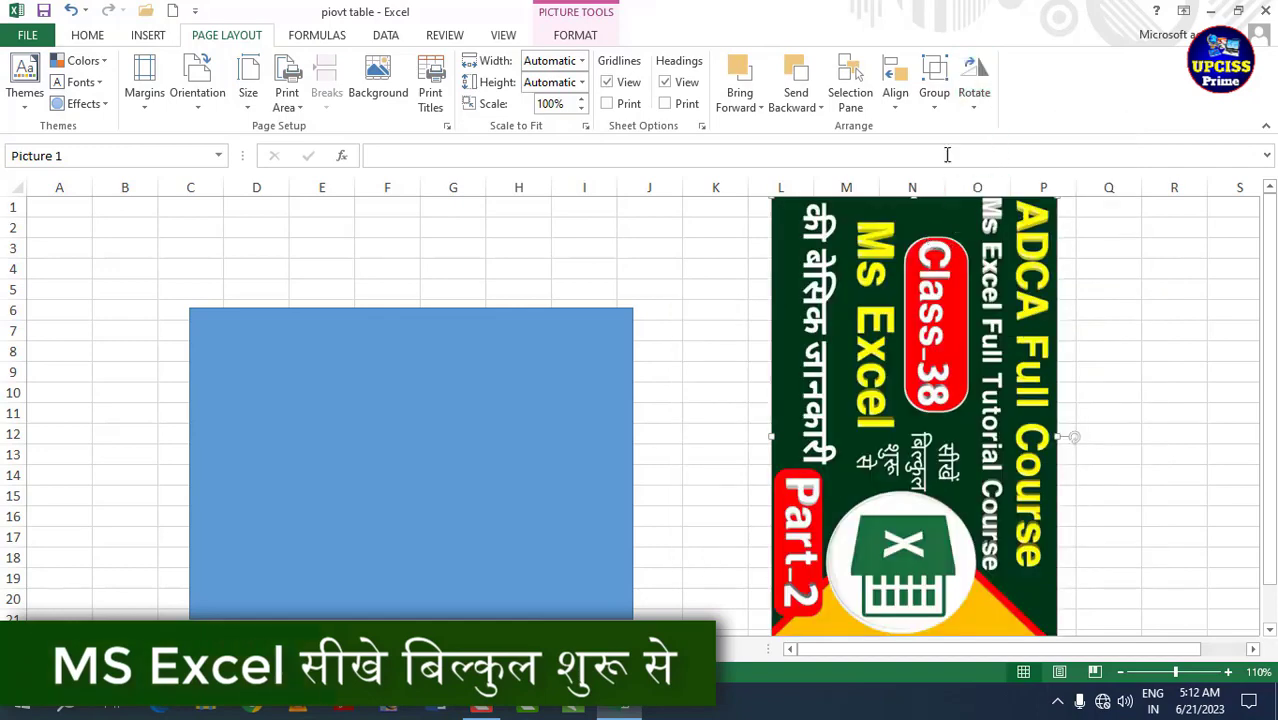
# Step: Flip the rotated picture horizontally and move it slightly down and to the left
pyautogui.click(974, 92)
pyautogui.click(1013, 193)
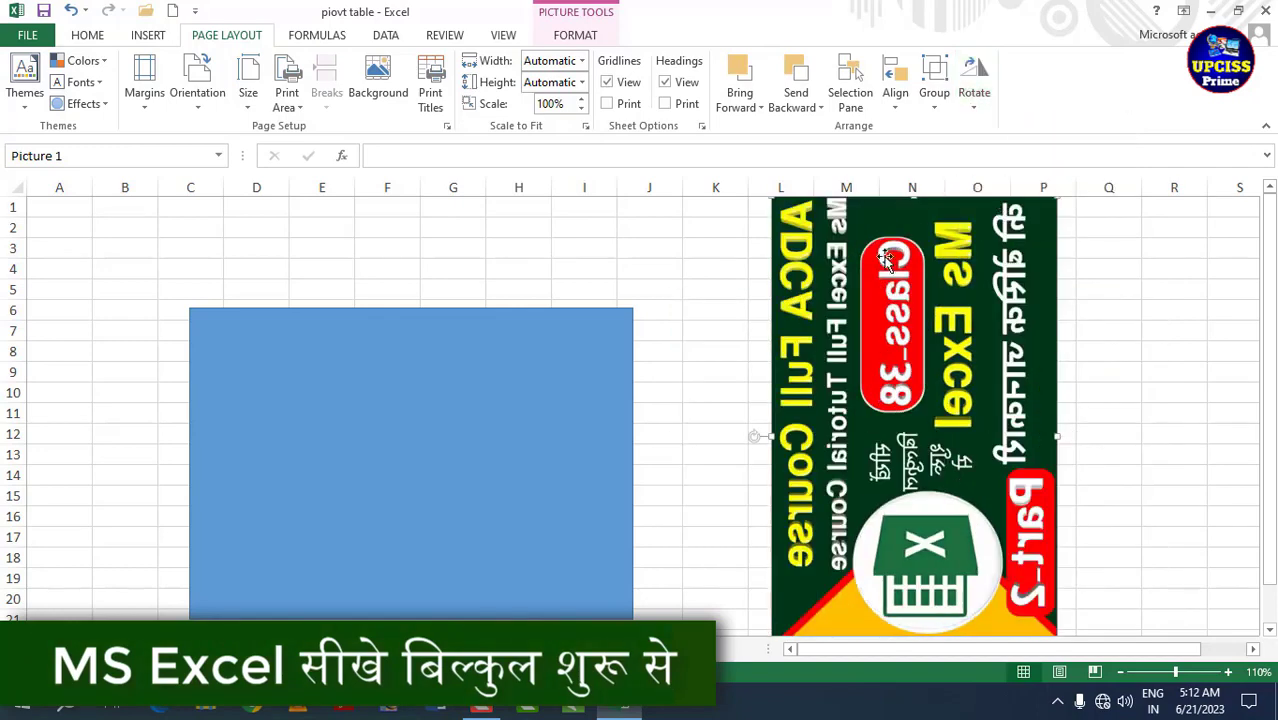
pyautogui.moveTo(861, 331); pyautogui.dragTo(841, 370)
pyautogui.click(474, 358)
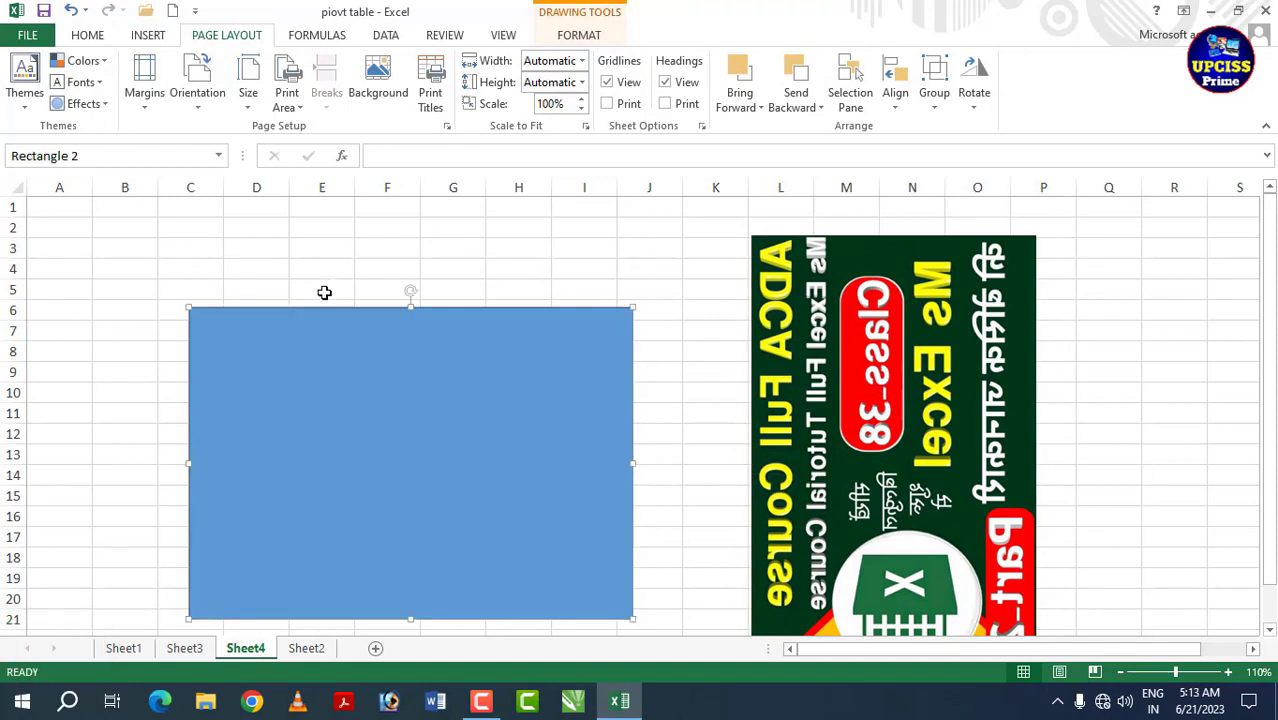
pyautogui.click(309, 266)
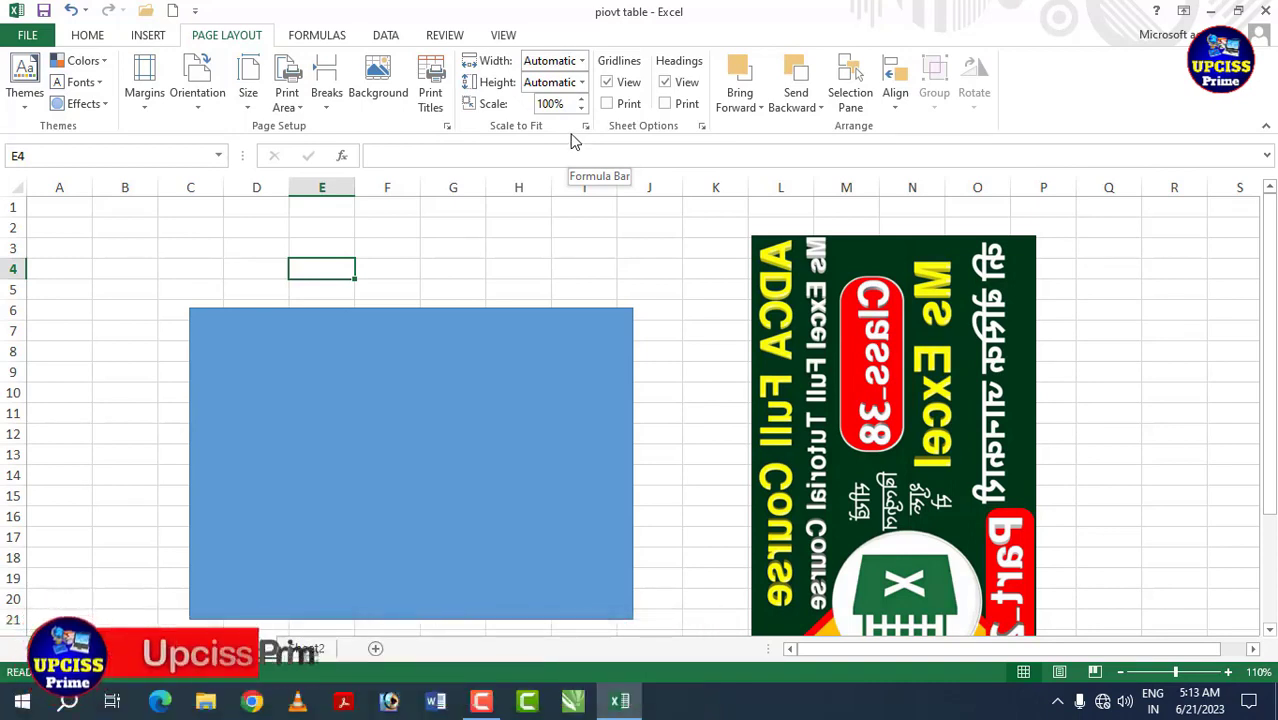
pyautogui.click(546, 248)
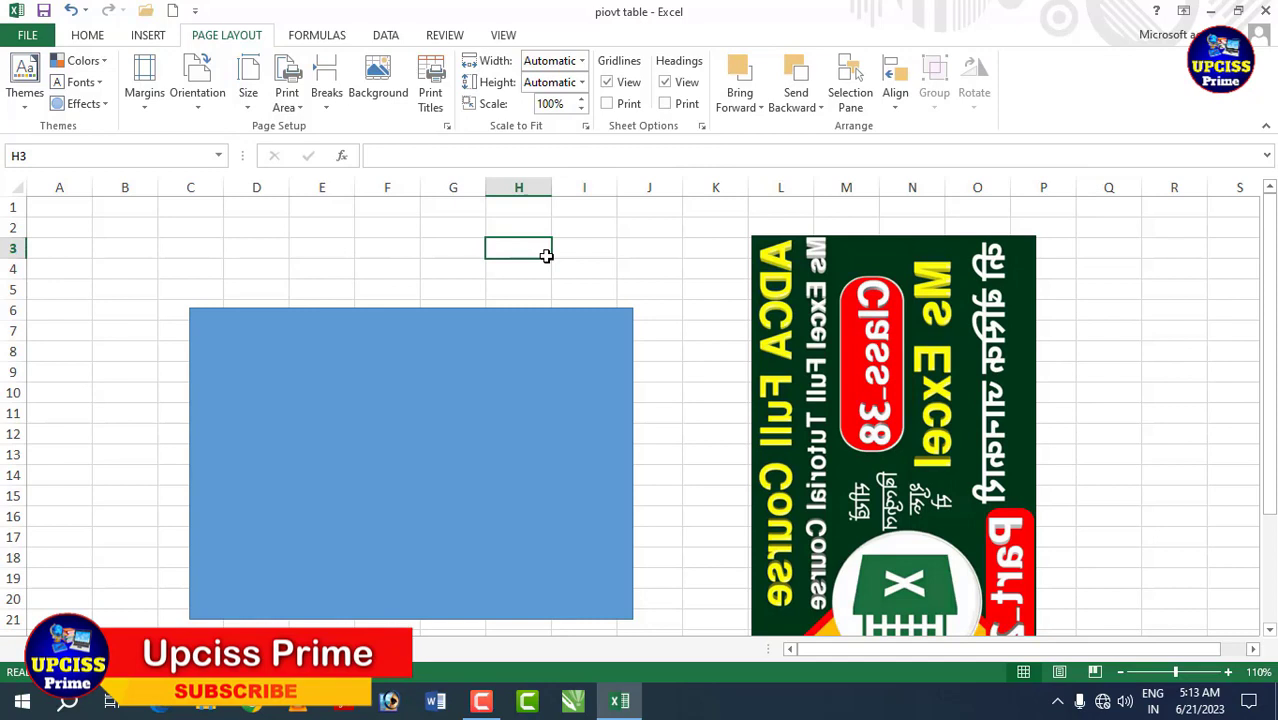
pyautogui.click(405, 246)
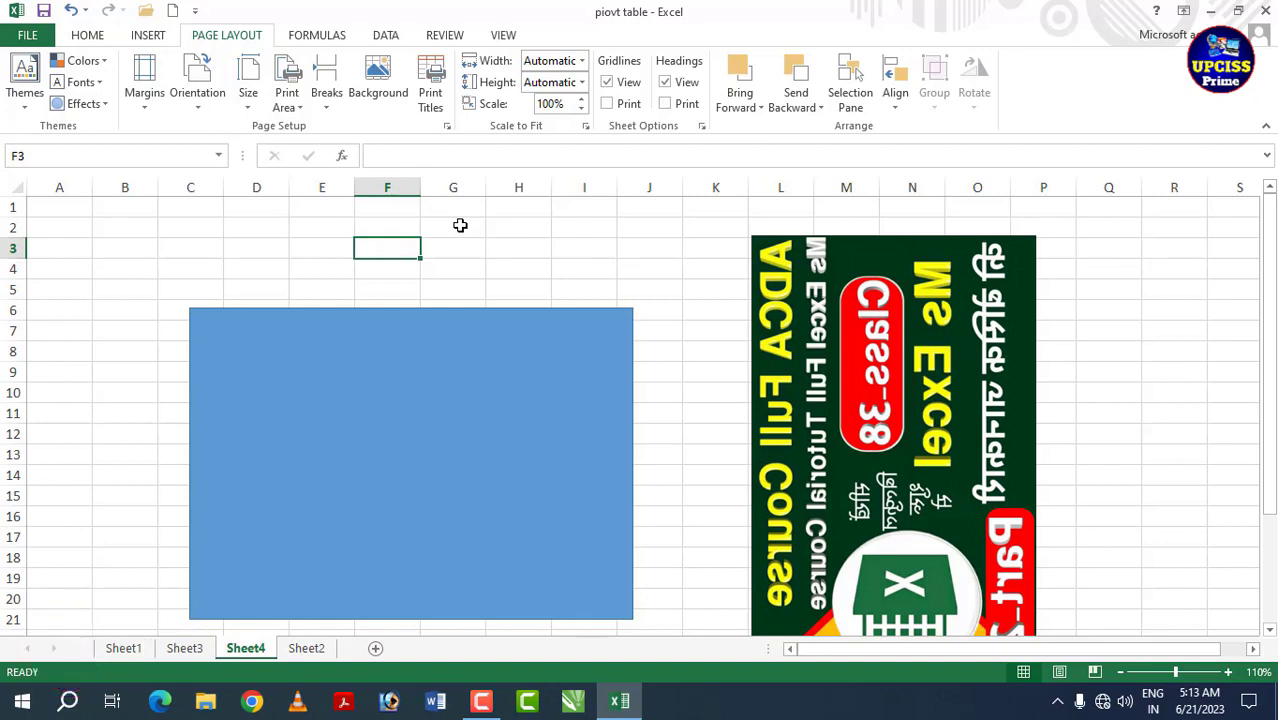
pyautogui.click(456, 224)
pyautogui.click(468, 248)
pyautogui.click(414, 226)
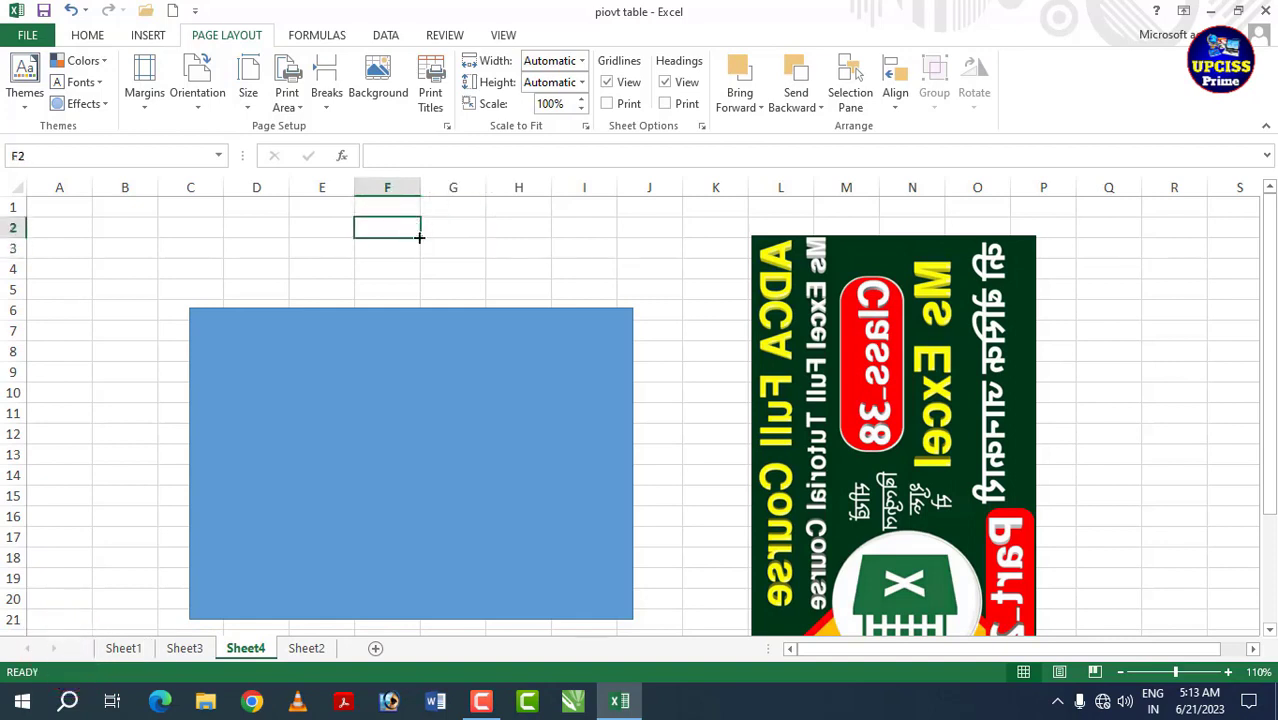
pyautogui.click(428, 251)
pyautogui.click(451, 225)
pyautogui.moveTo(513, 228); pyautogui.dragTo(513, 268)
pyautogui.click(518, 290)
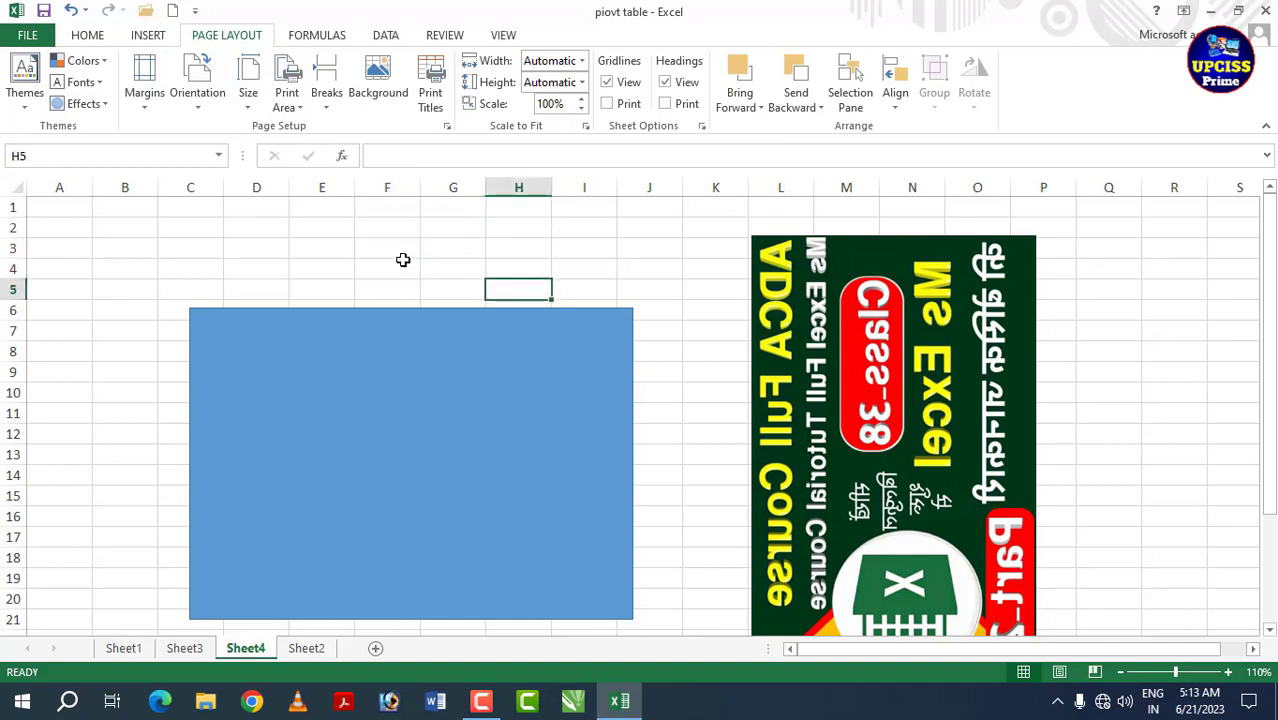
pyautogui.click(398, 265)
pyautogui.click(436, 232)
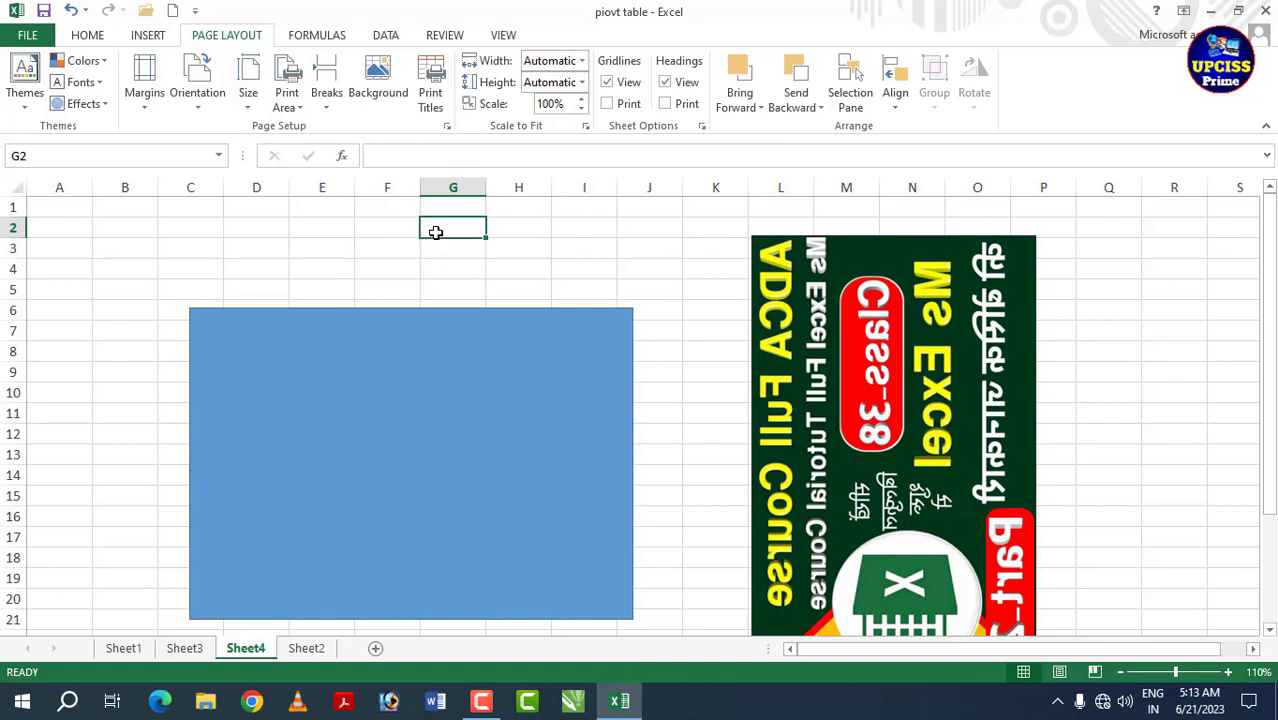
pyautogui.click(358, 265)
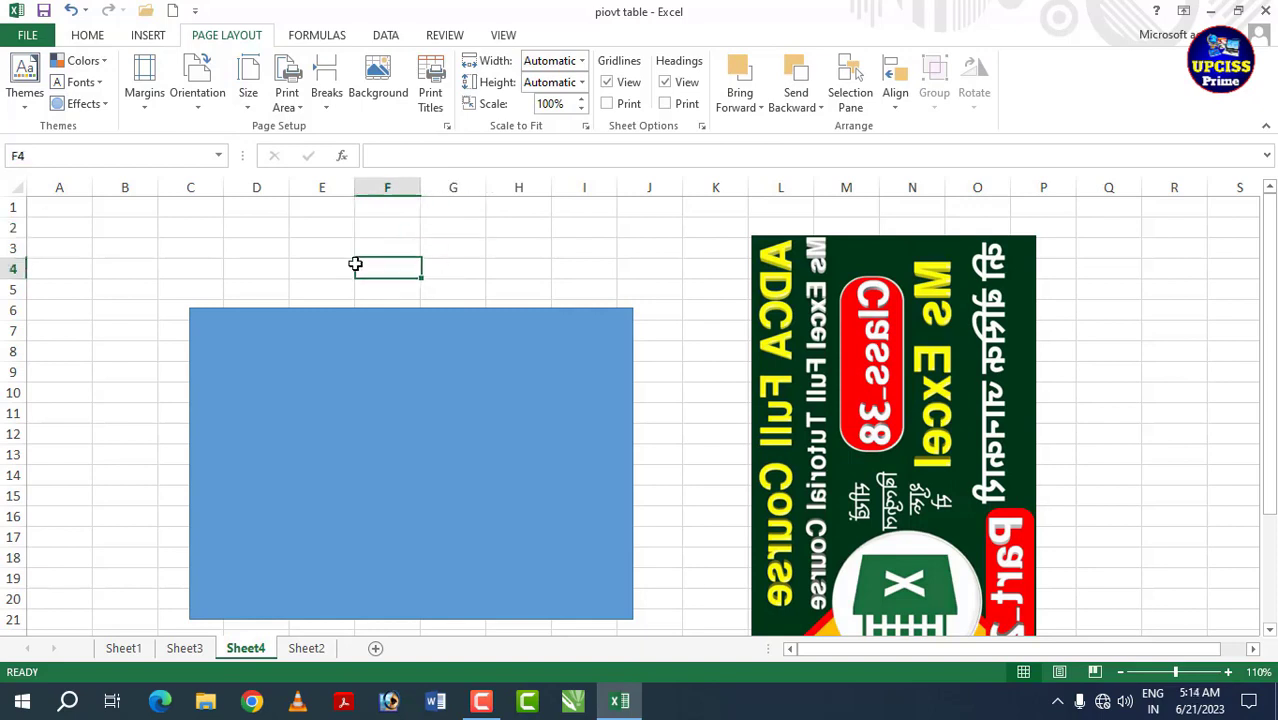
# Step: Display the formula commands in place of the page layout commands
pyautogui.click(302, 38)
pyautogui.click(247, 36)
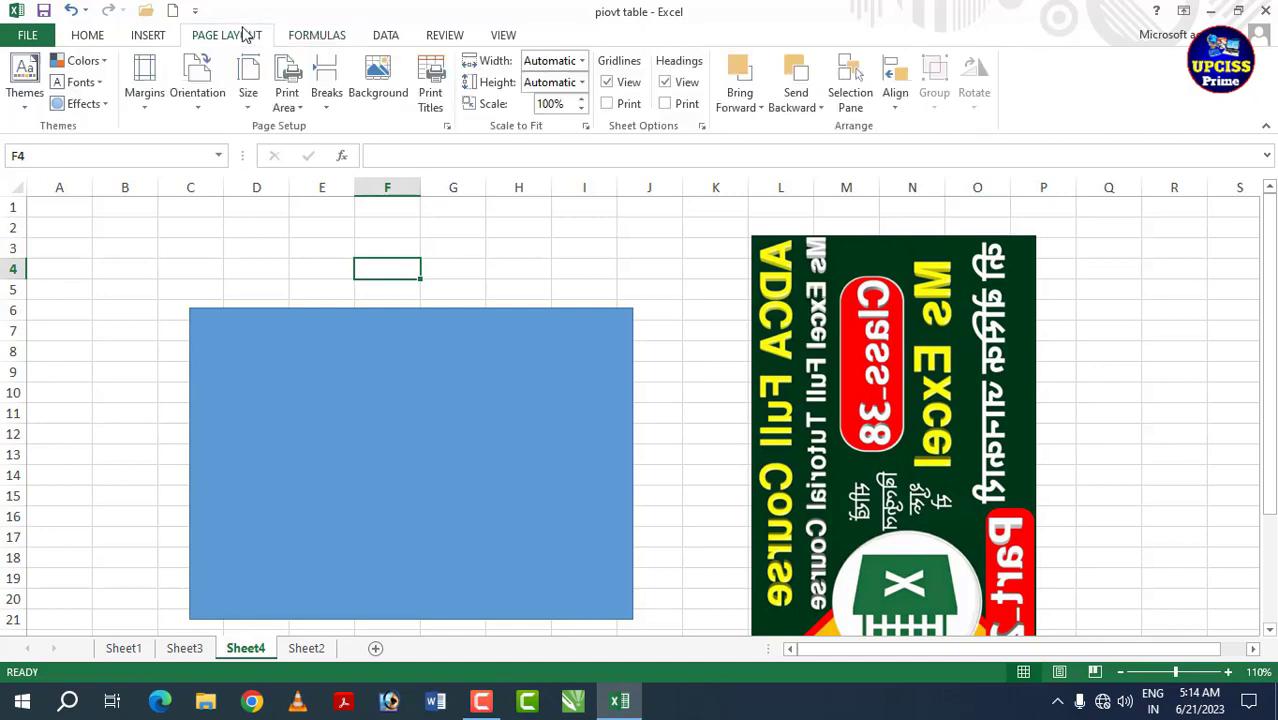
pyautogui.click(308, 38)
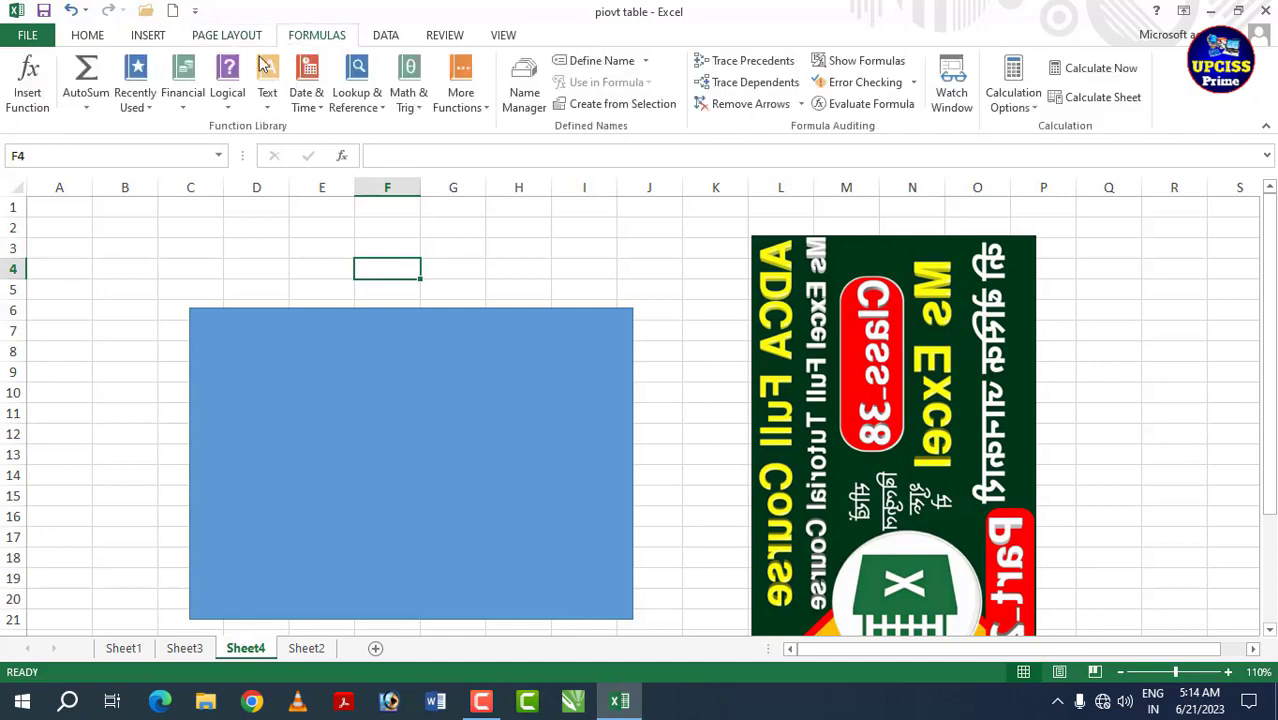